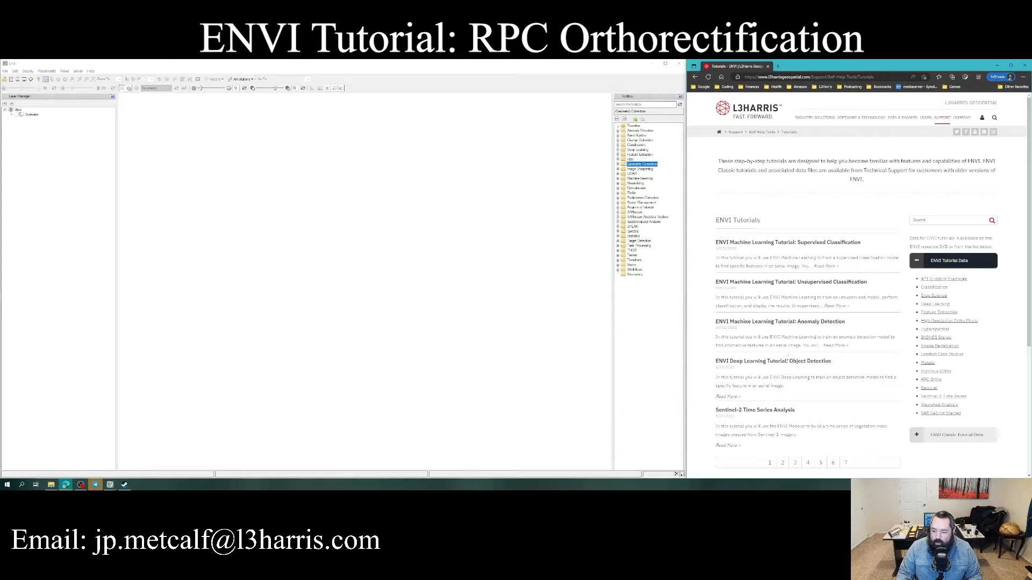
- Find the ENVI - RPC Orthorectification tutorial on page 6 of the tutorials list, open it in a new tab and enlarge the document
left_click(845, 462)
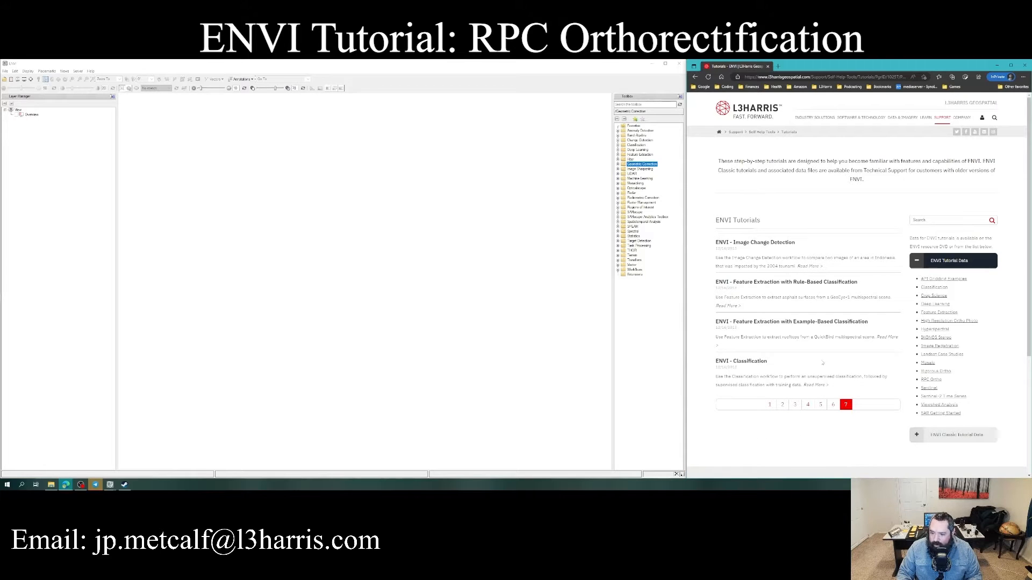
left_click(833, 404)
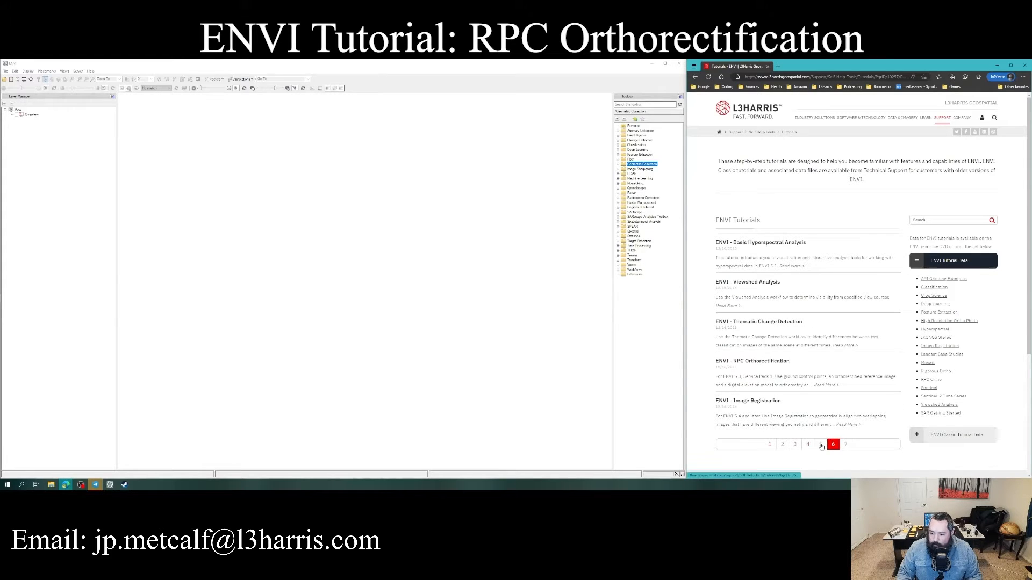
right_click(762, 363)
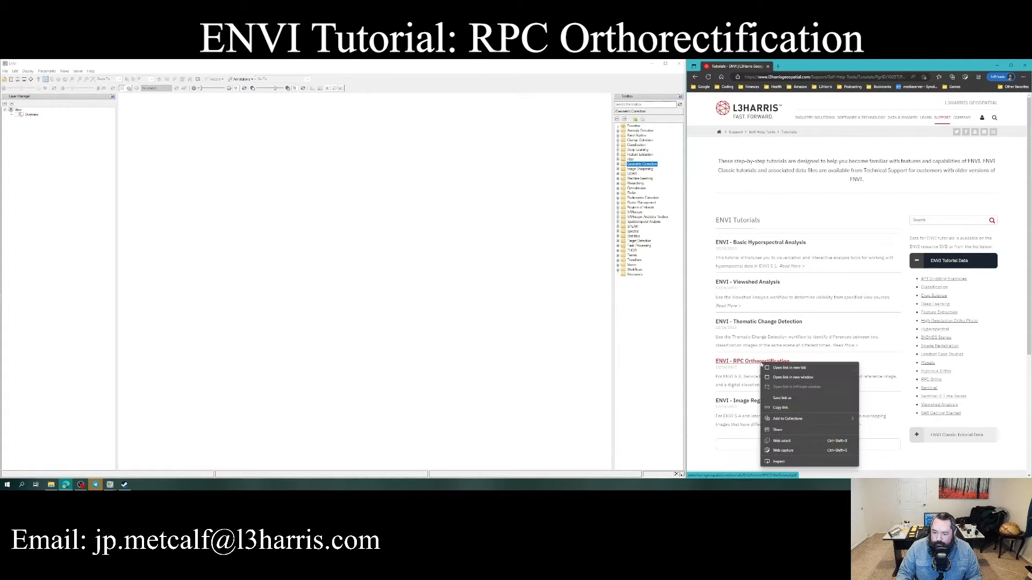
left_click(777, 369)
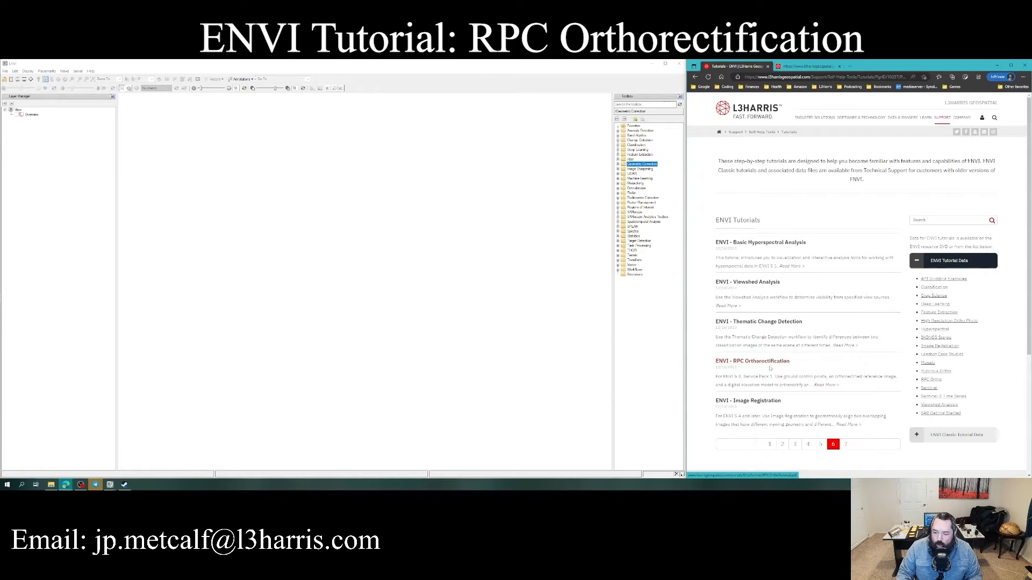
left_click(812, 69)
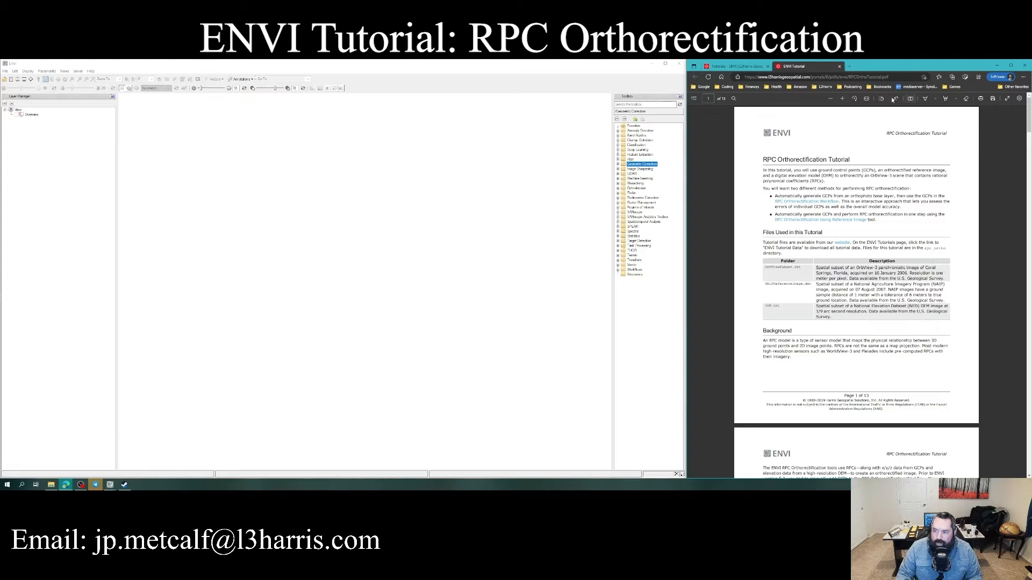
left_click(842, 98)
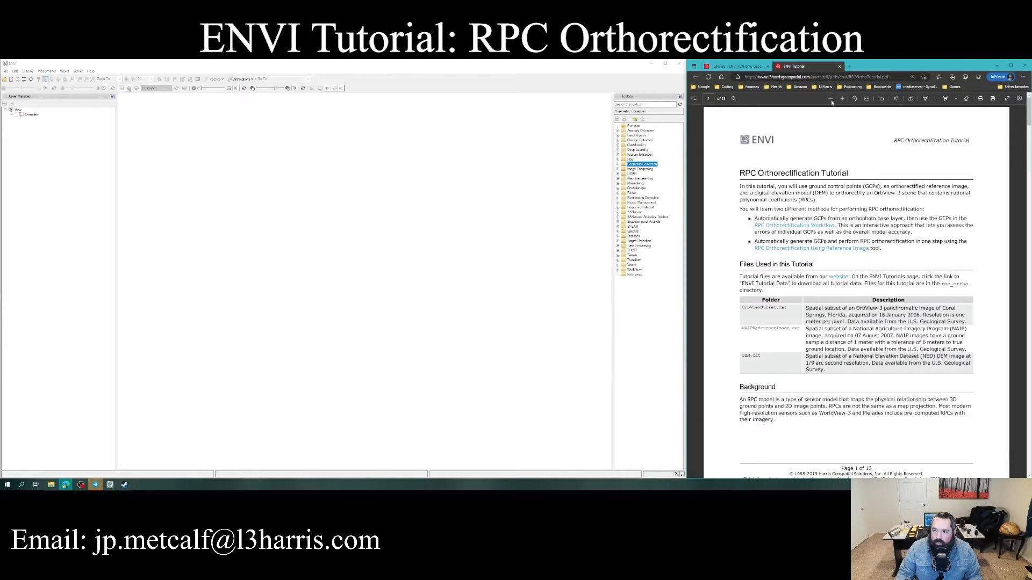
left_click(842, 99)
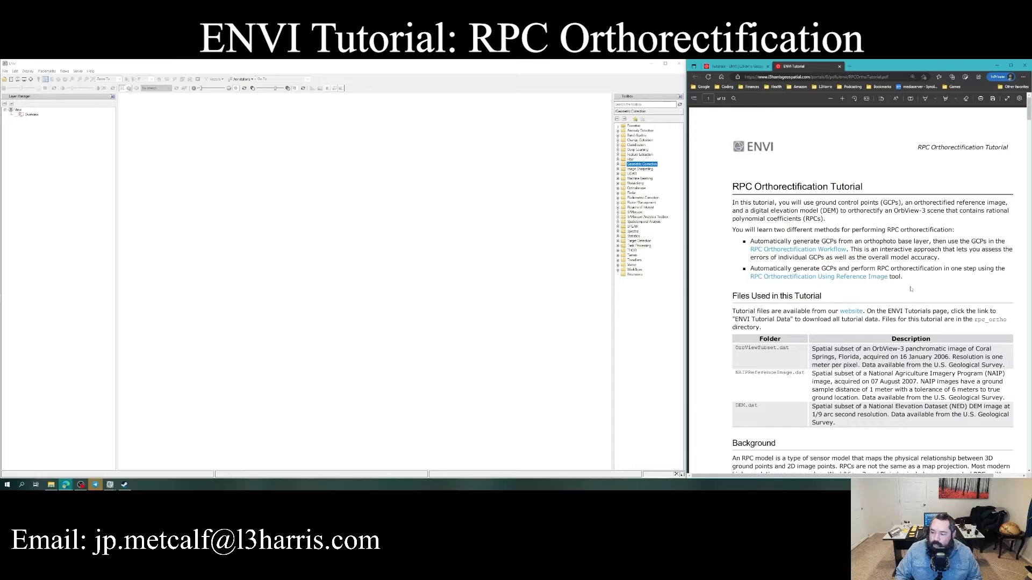
- Review the tutorial's Files Used section, check the ENVI Tutorials page for the data downloads, and return to the tutorial document
scroll(913, 296, "down", 2)
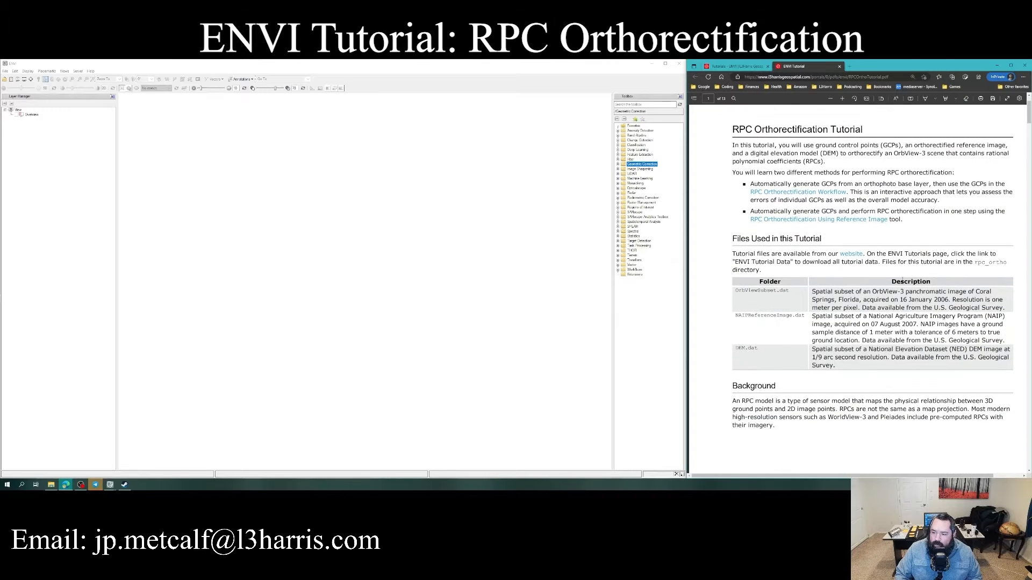
left_click(850, 254)
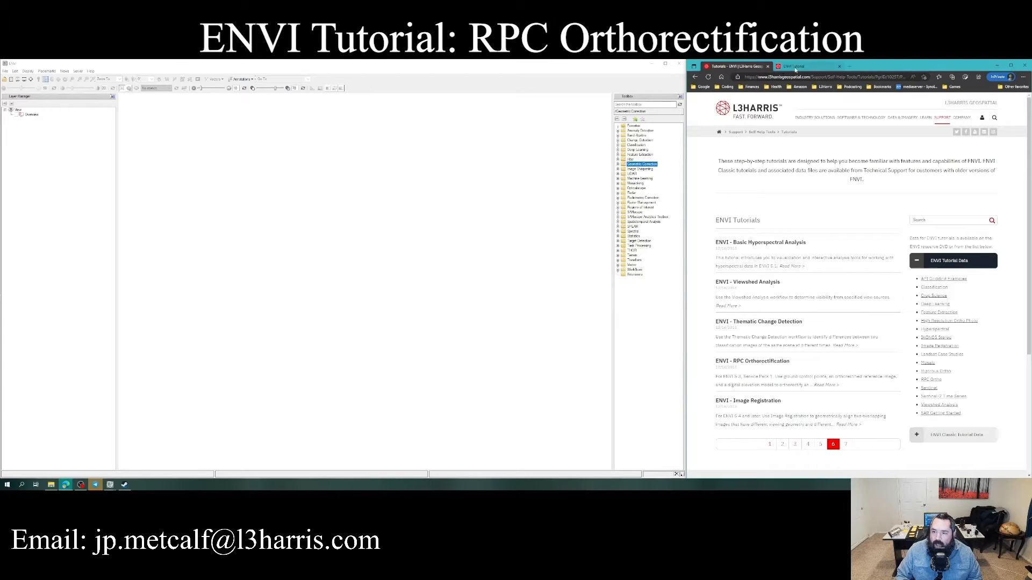
mouse_move(797, 67)
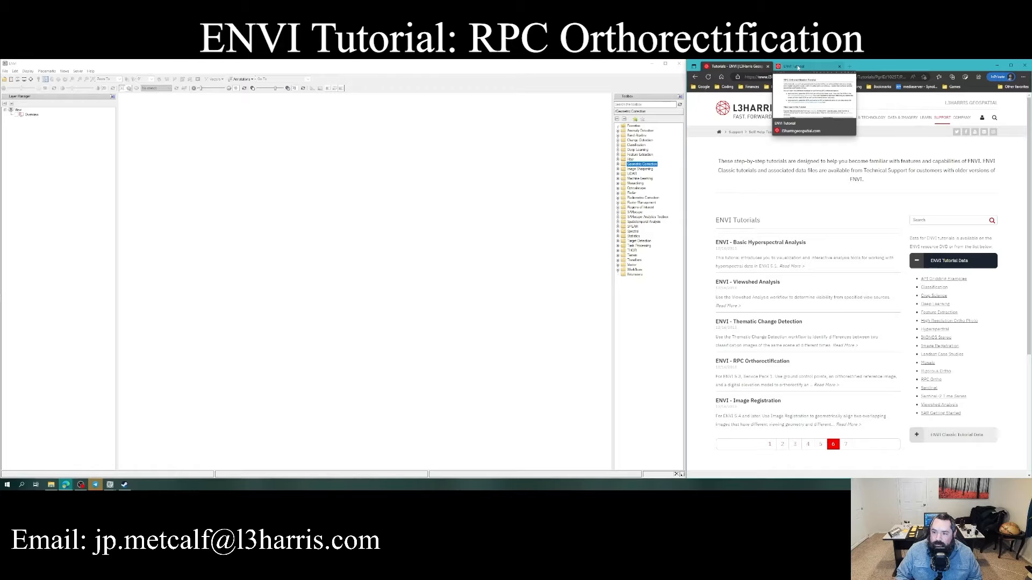
left_click(797, 68)
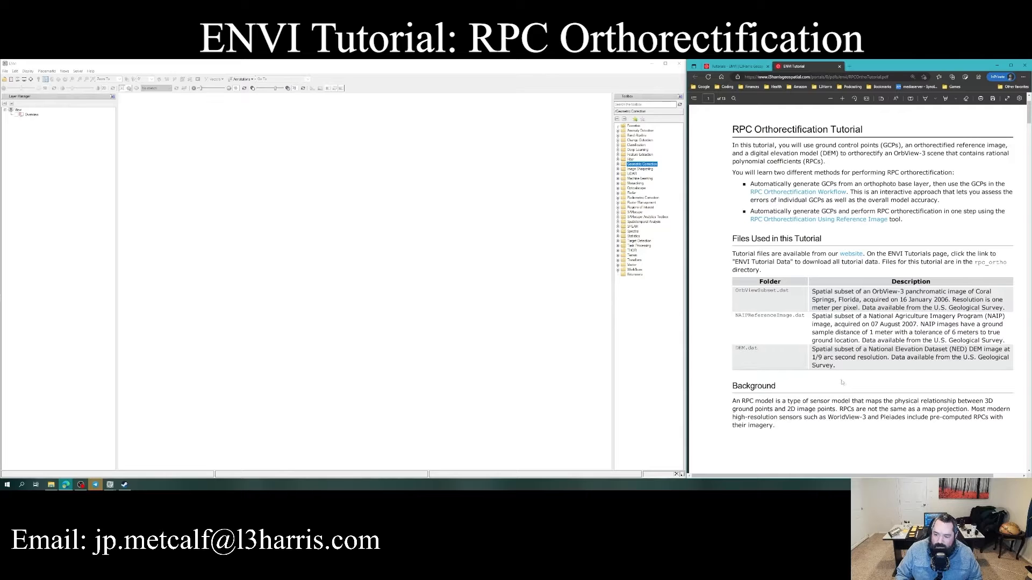
- Read the tutorial's Background section on RPC models, reference image sources and DEM requirements
scroll(845, 385, "down", 2)
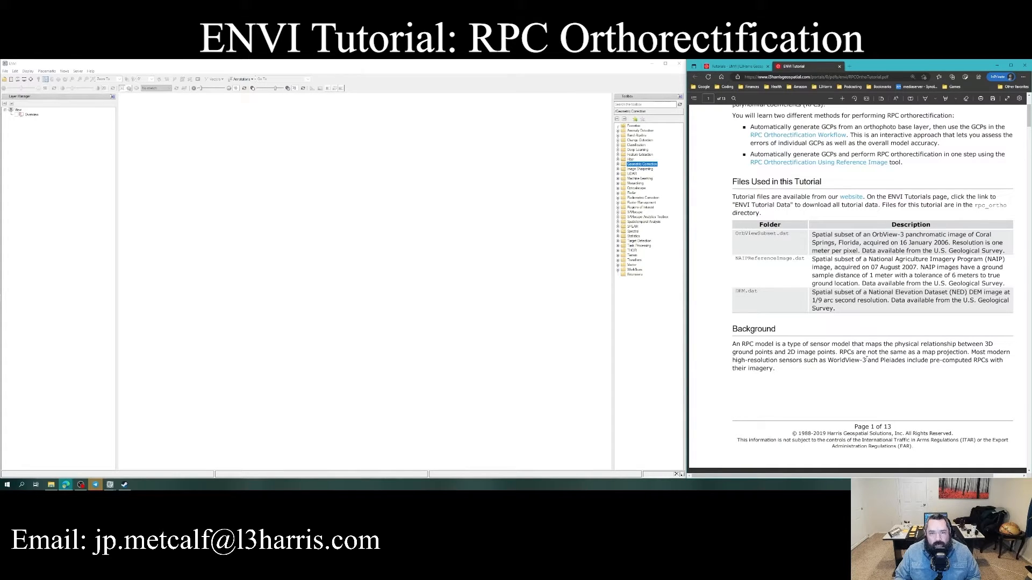
scroll(854, 364, "down", 3)
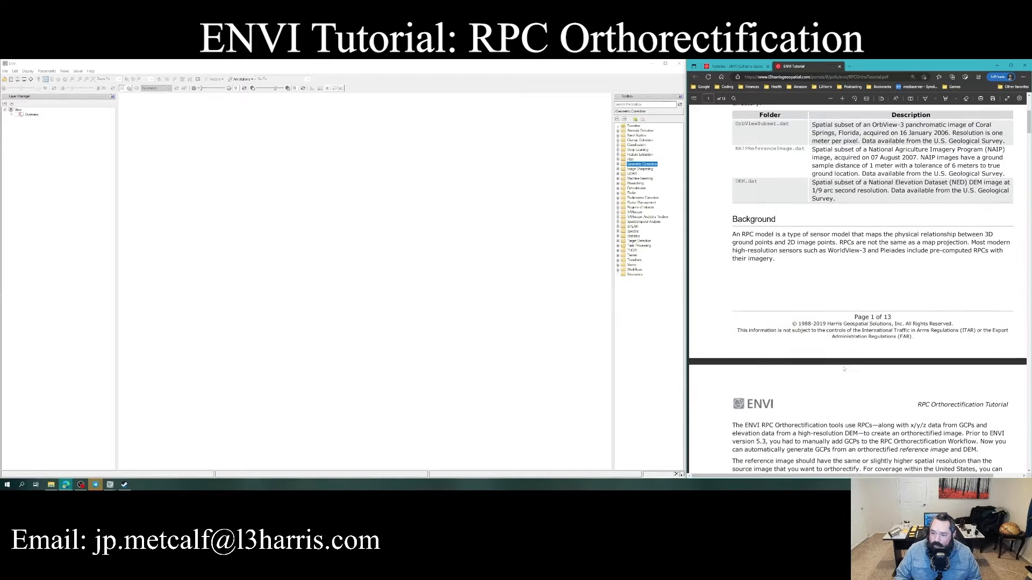
scroll(844, 369, "down", 2)
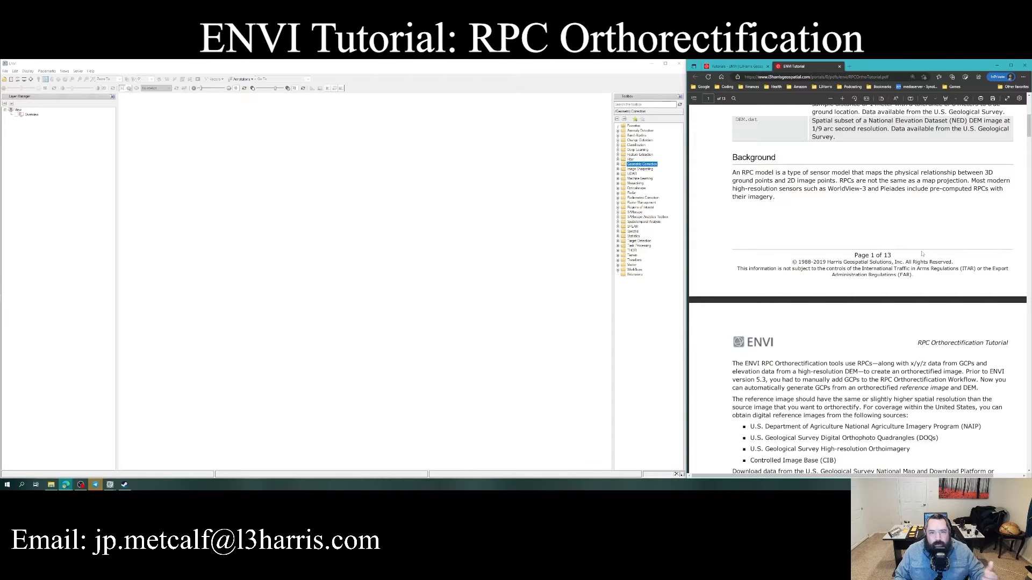
scroll(922, 254, "down", 3)
scroll(920, 248, "up", 1)
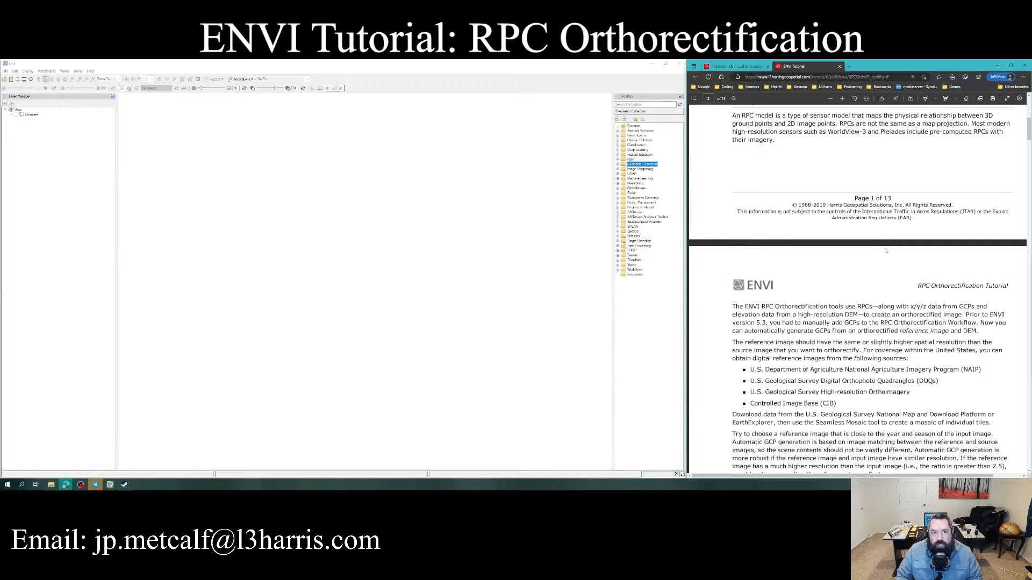
scroll(886, 251, "down", 1)
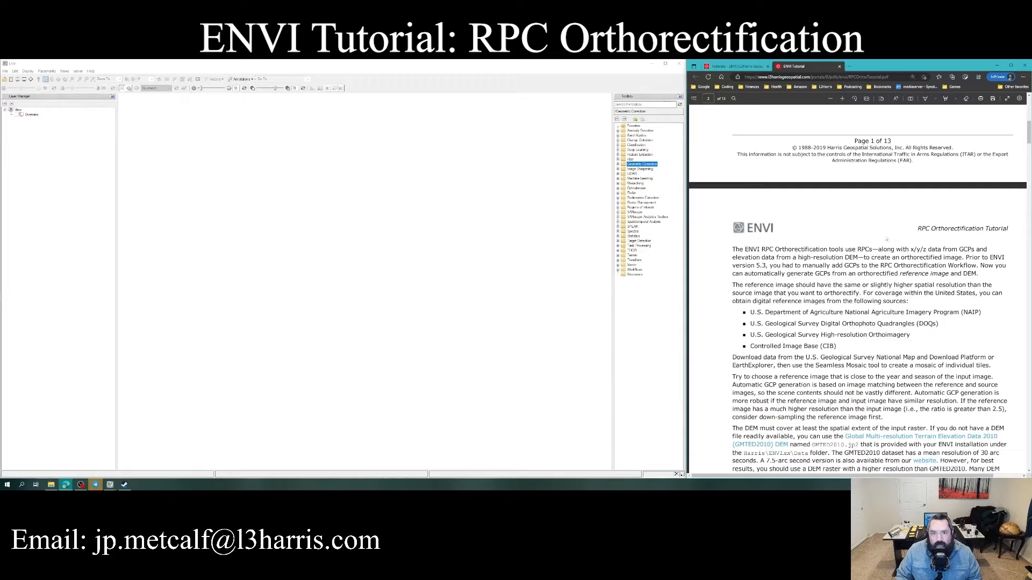
scroll(895, 249, "down", 2)
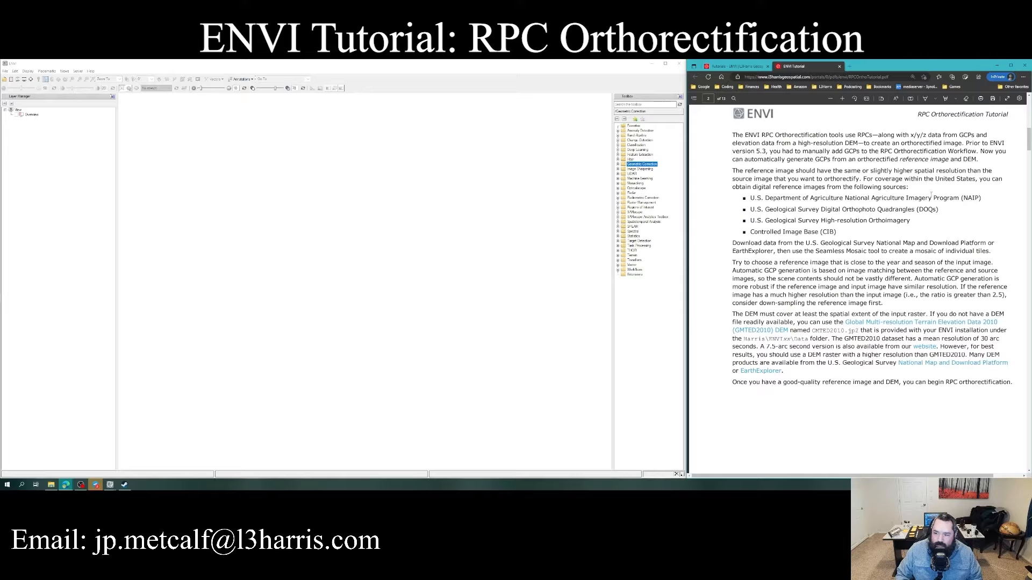
scroll(924, 200, "down", 2)
scroll(932, 205, "up", 2)
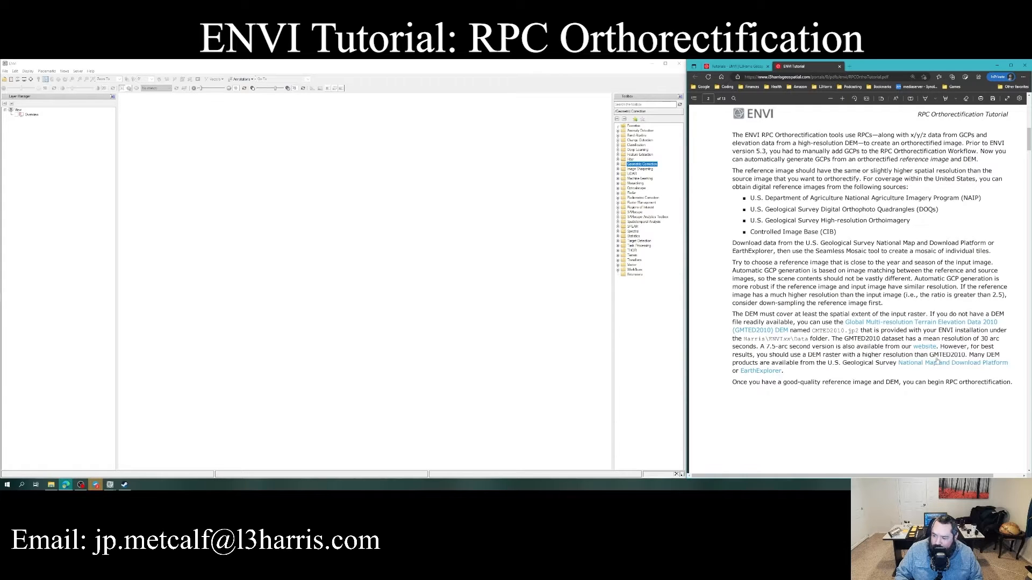
- Read the Open Images instructions in the RPC Orthorectification Workflow section of the tutorial
scroll(901, 374, "down", 3)
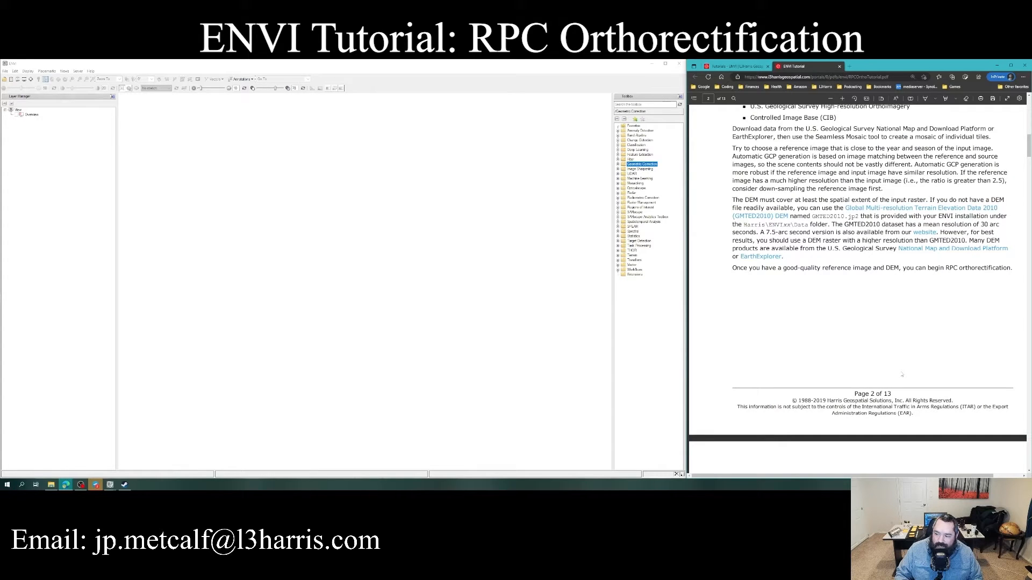
scroll(901, 374, "down", 5)
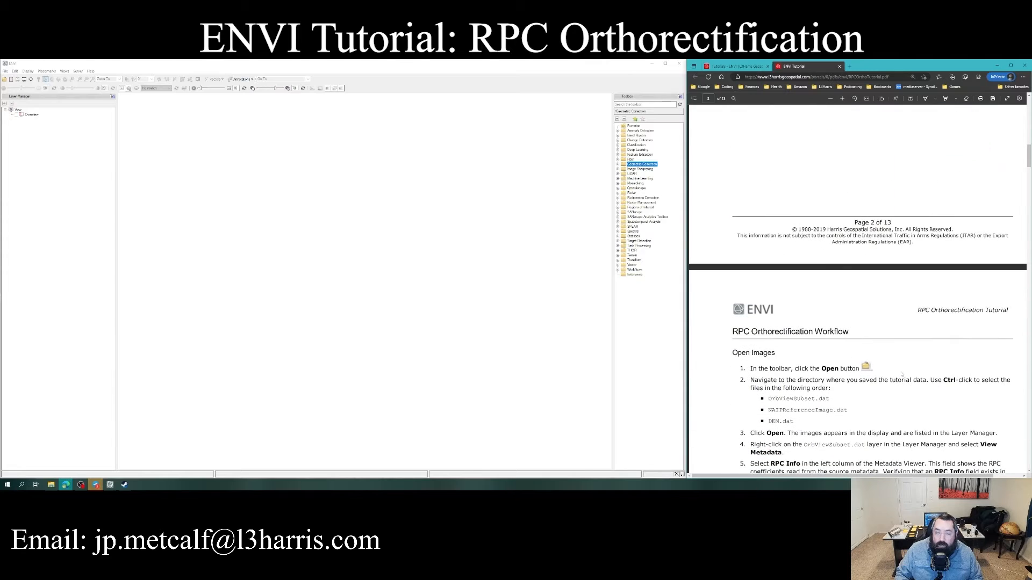
scroll(897, 362, "down", 3)
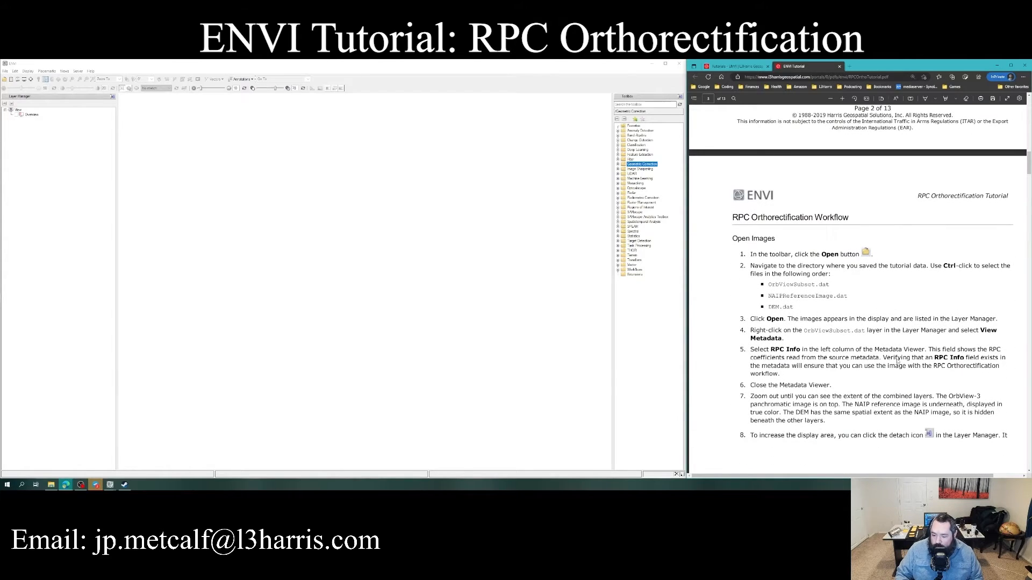
scroll(897, 362, "up", 2)
scroll(897, 362, "down", 1)
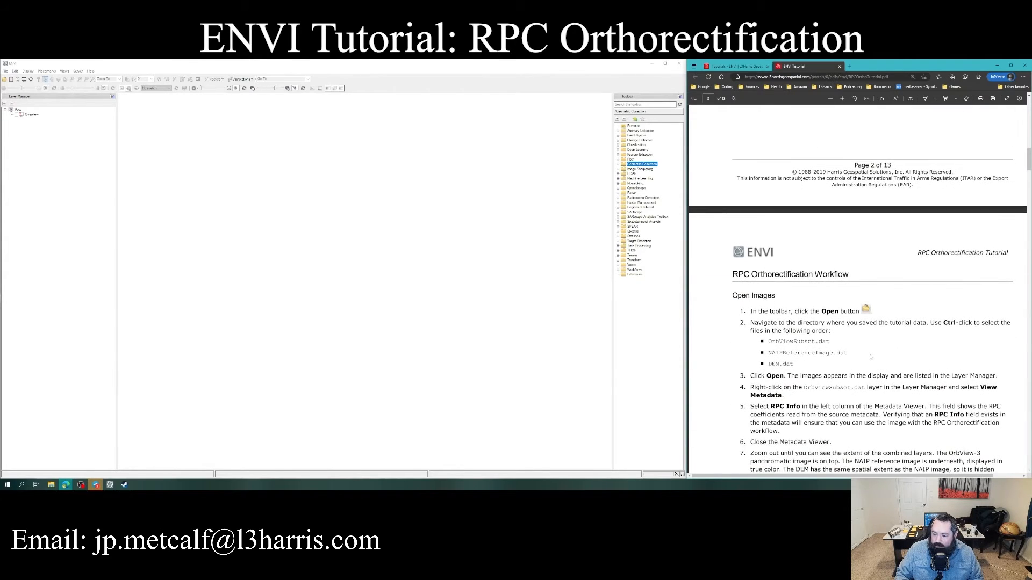
scroll(870, 357, "down", 1)
scroll(858, 325, "down", 1)
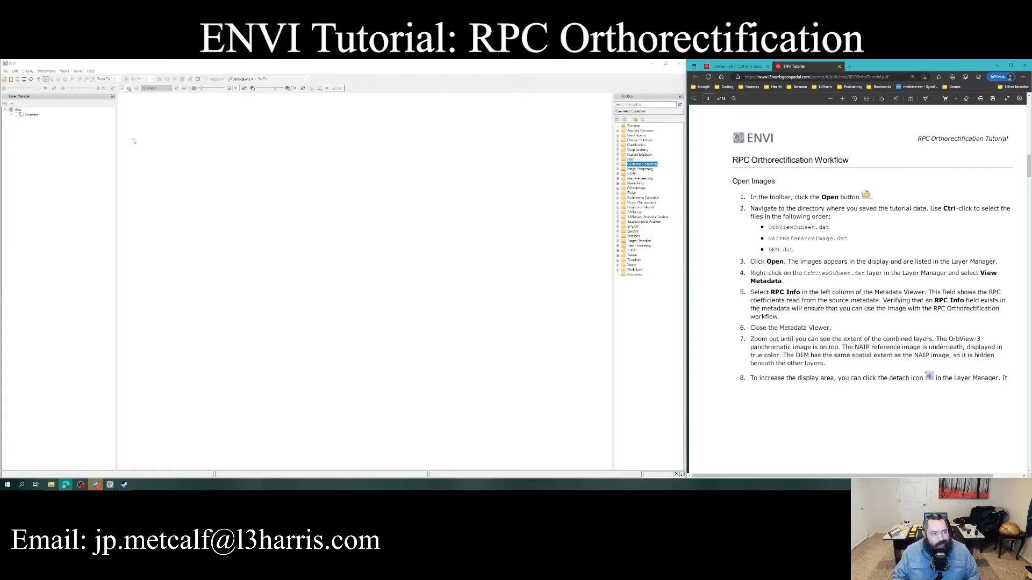
- Switch to ENVI and open DEM.dat, NAIPReferenceImage.dat and OrbViewSubset.dat together from the rpc_ortho folder
left_click(6, 71)
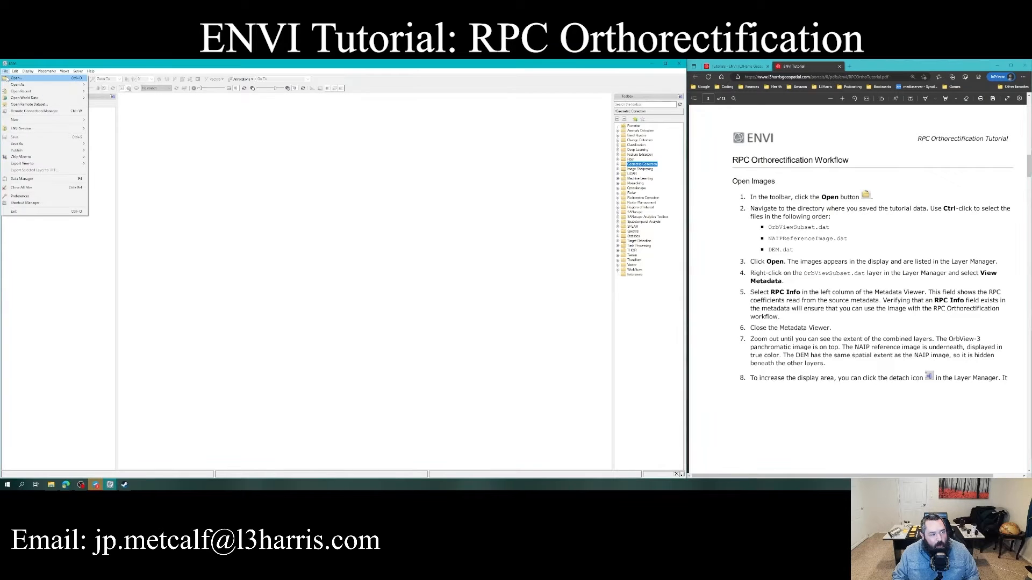
left_click(6, 79)
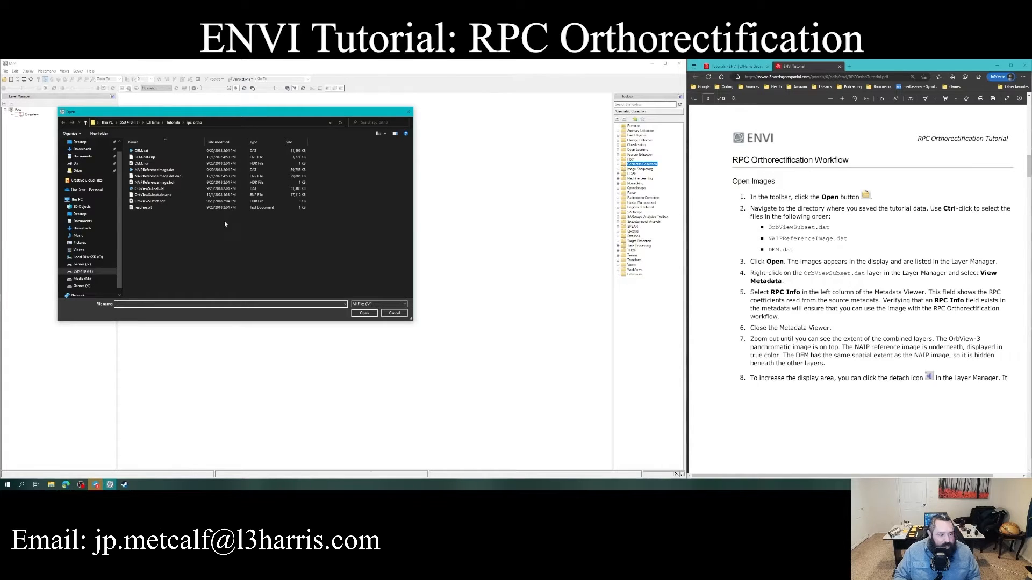
left_click(145, 153)
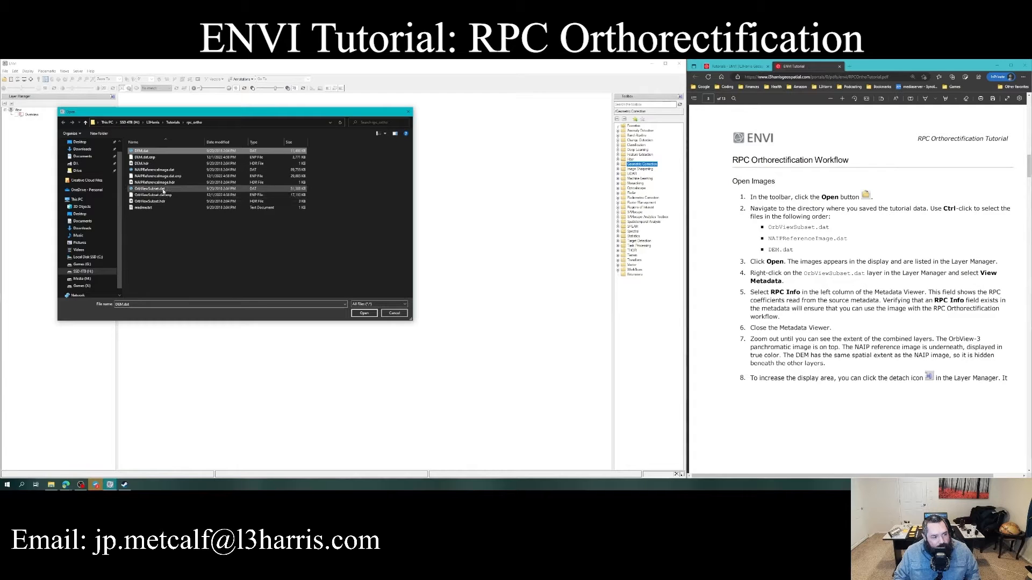
left_click(156, 170, "ctrl")
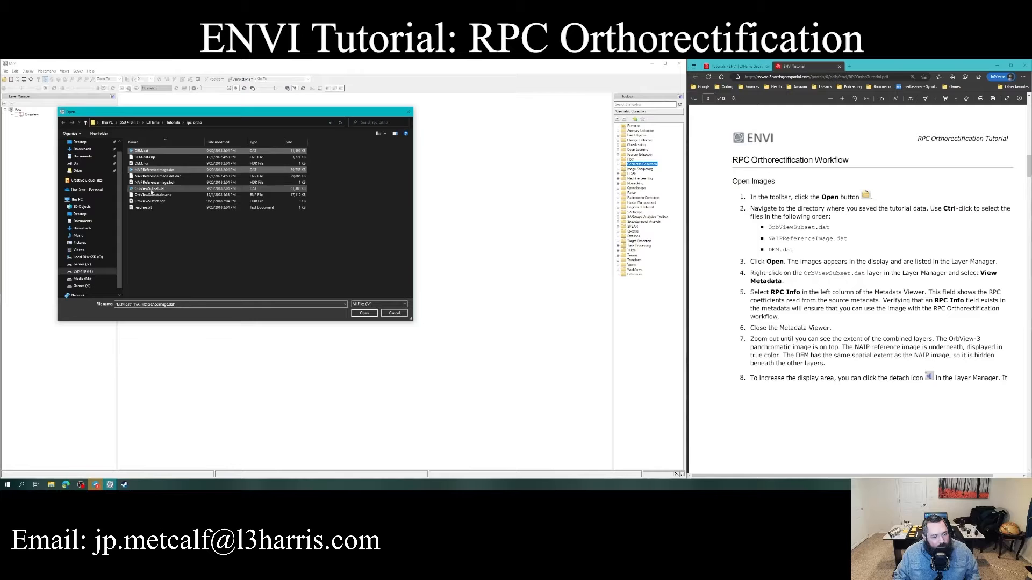
left_click(152, 191, "ctrl")
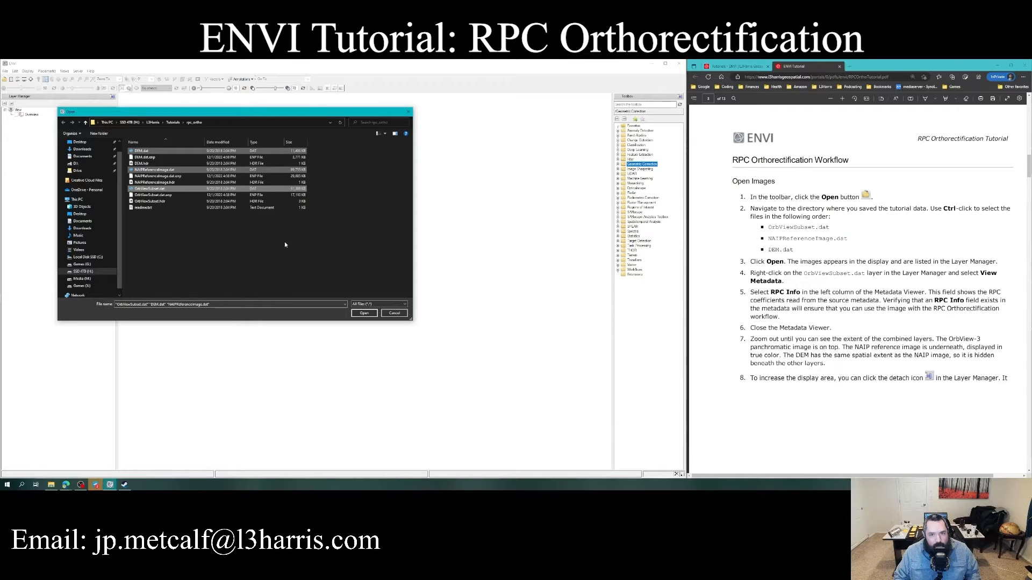
left_click(363, 313)
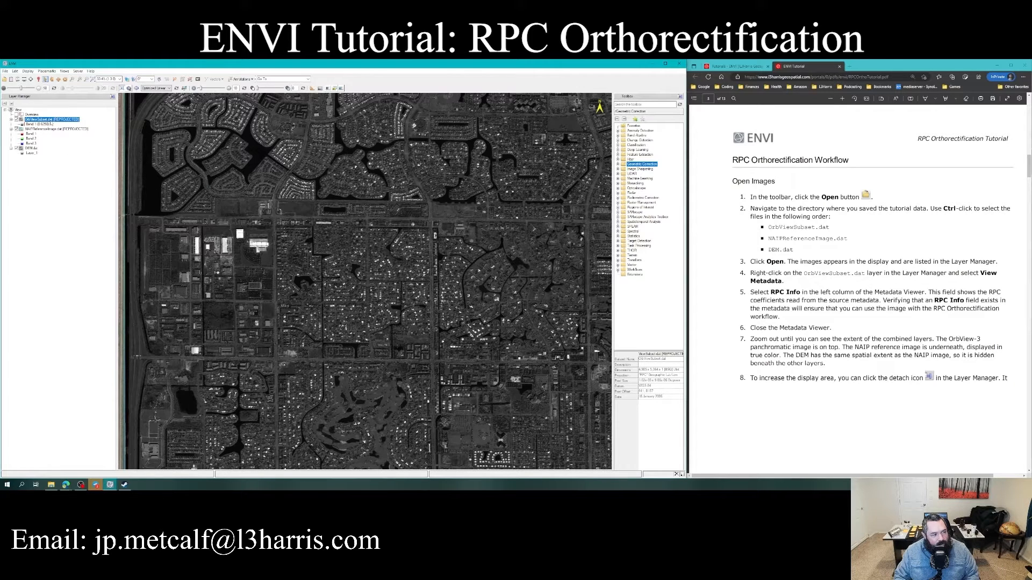
- Select the DEM.dat layer, narrow the Layer Manager, and hide the OrbViewSubset.dat layer to expose the NAIP reference image across its full extent
left_click(31, 148)
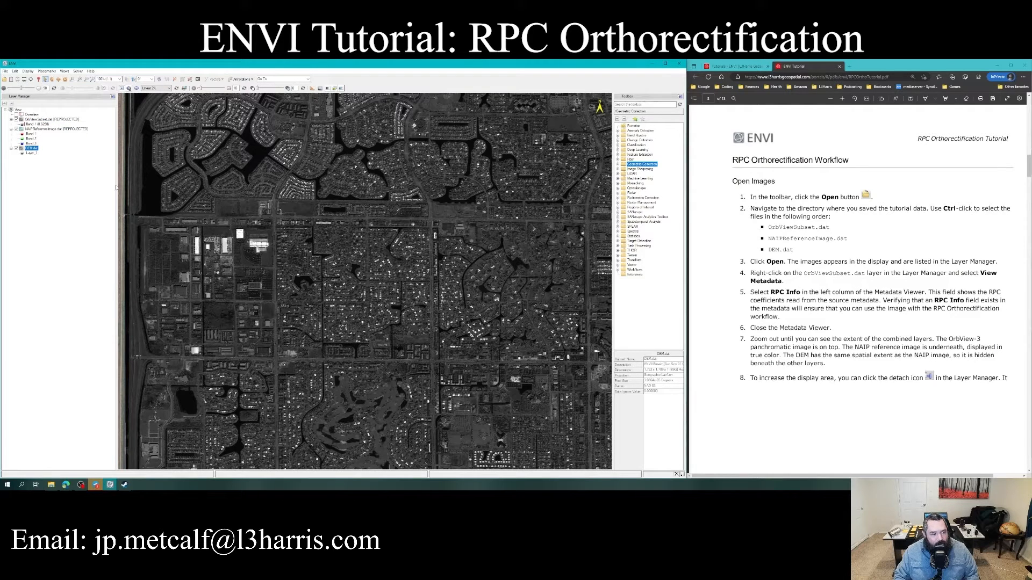
left_click_drag(116, 186, 95, 186)
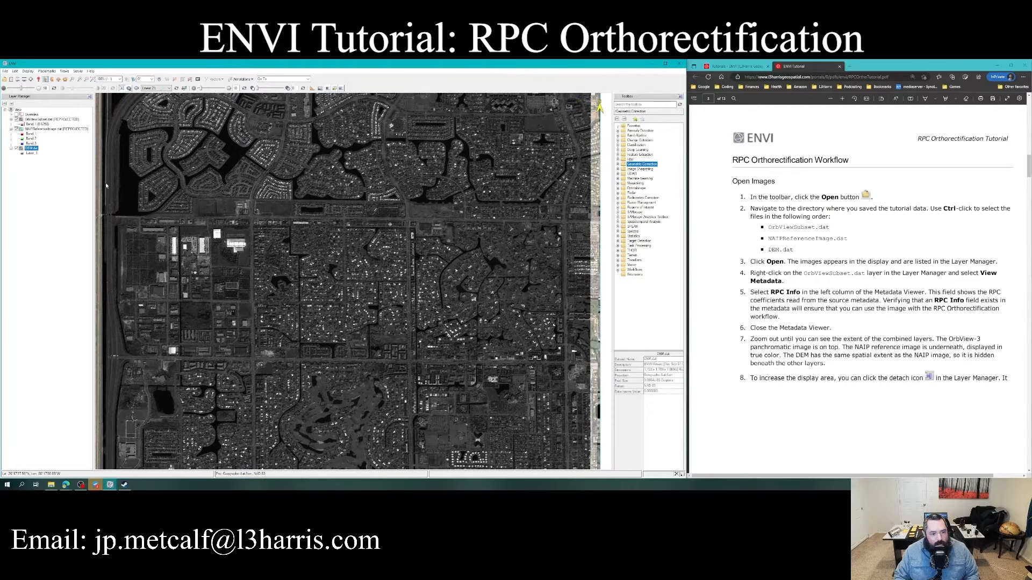
scroll(279, 264, "down", 1)
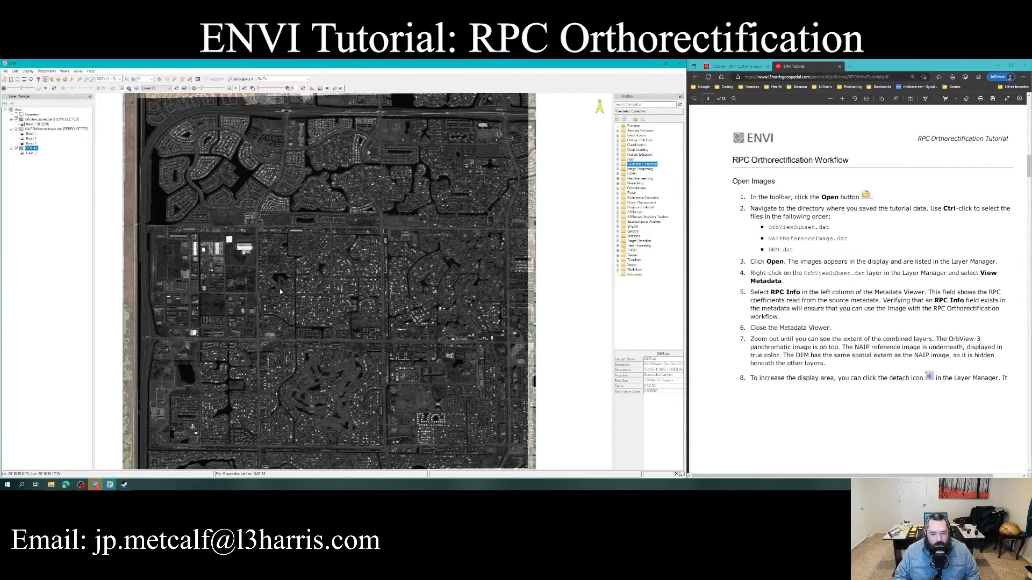
scroll(279, 288, "down", 1)
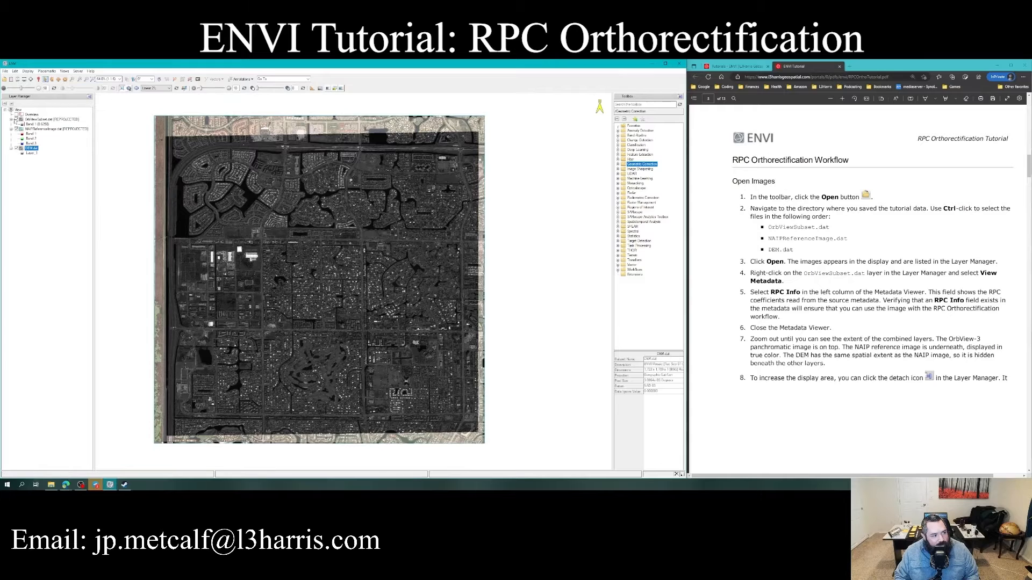
left_click(17, 119)
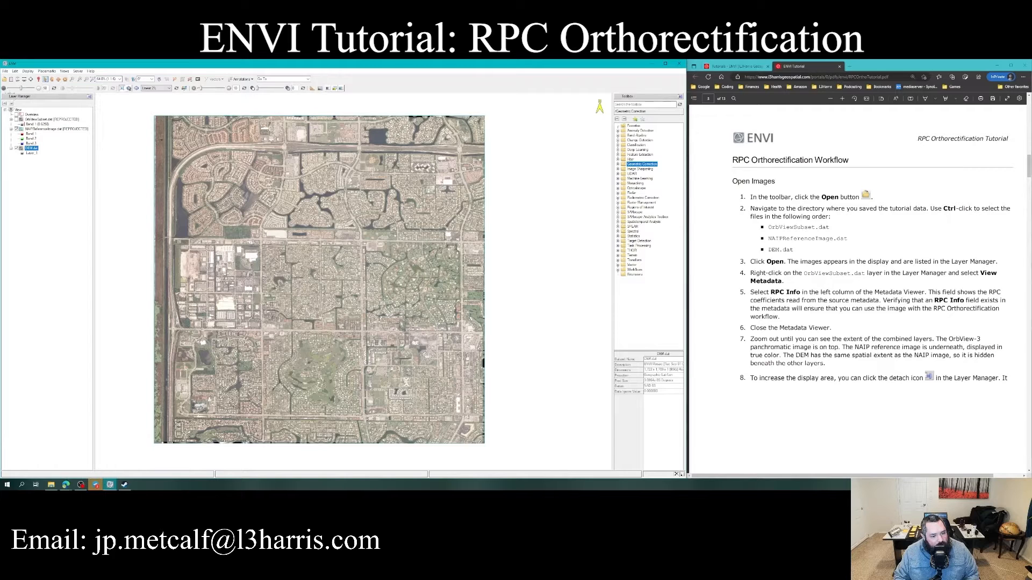
- Open the Data Manager clear of the imagery, and hide the NAIP reference layer to compare OrbViewSubset.dat against DEM.dat
left_click(11, 79)
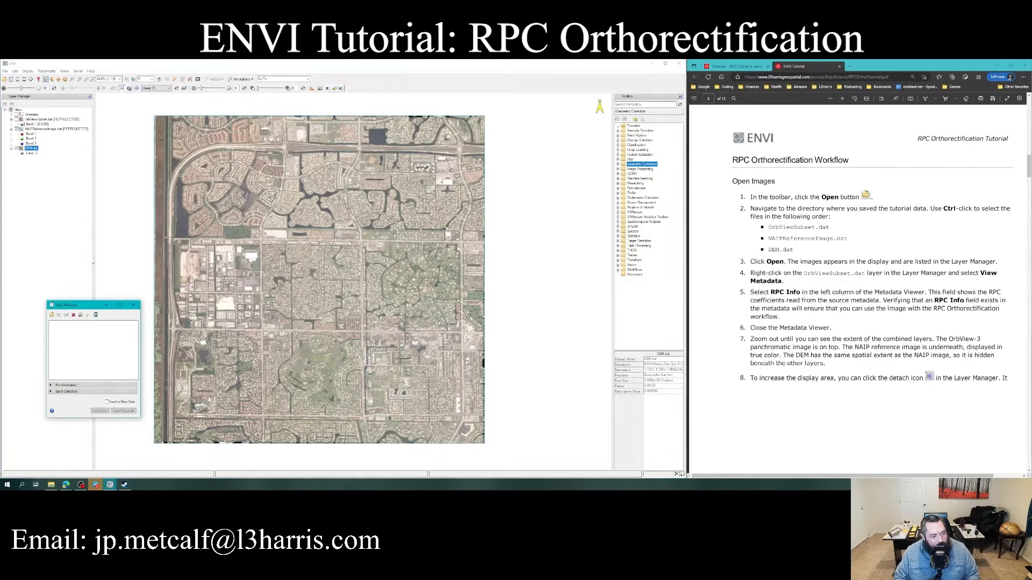
left_click_drag(75, 305, 51, 305)
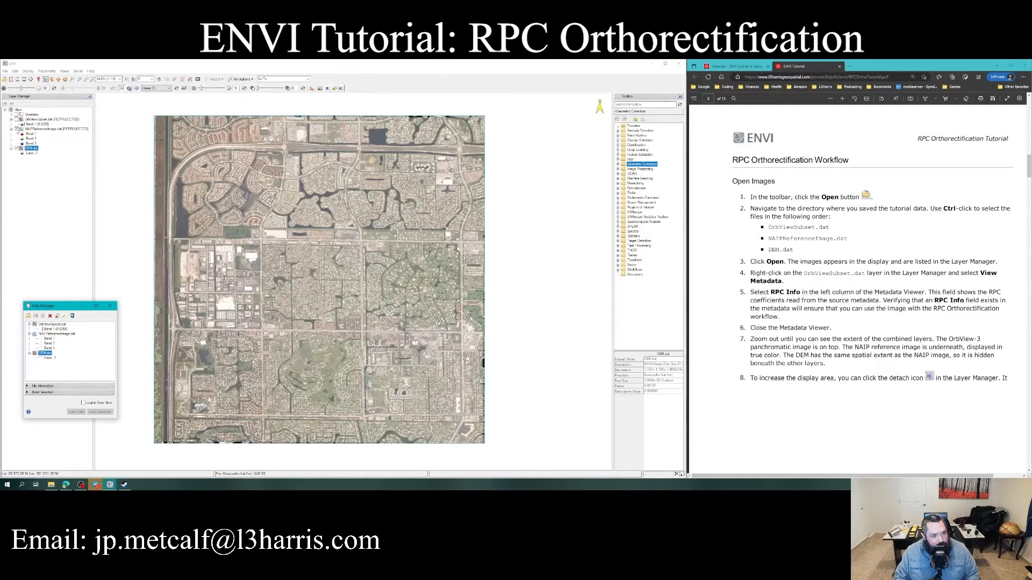
left_click(17, 129)
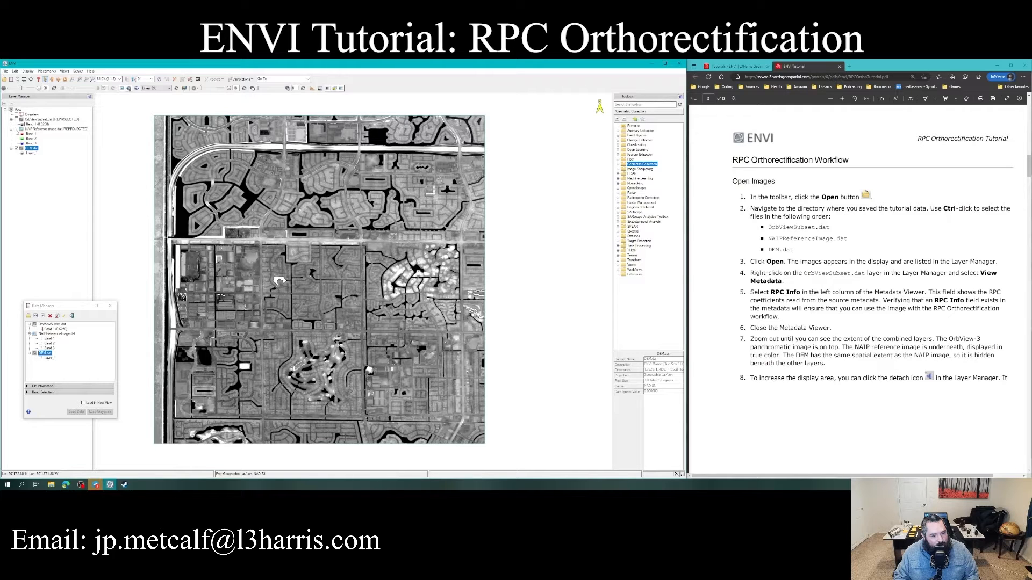
left_click(16, 119)
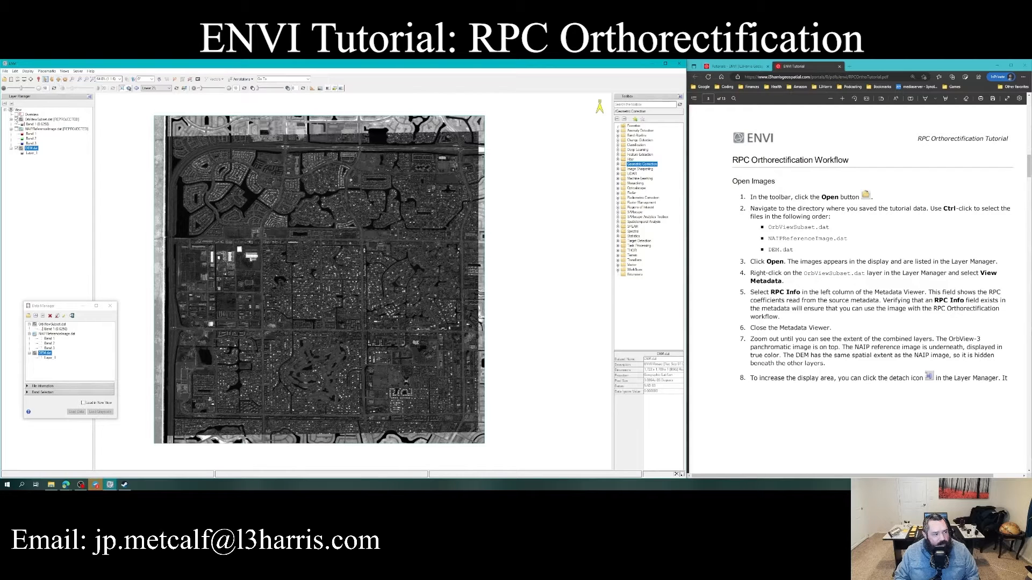
left_click(17, 119)
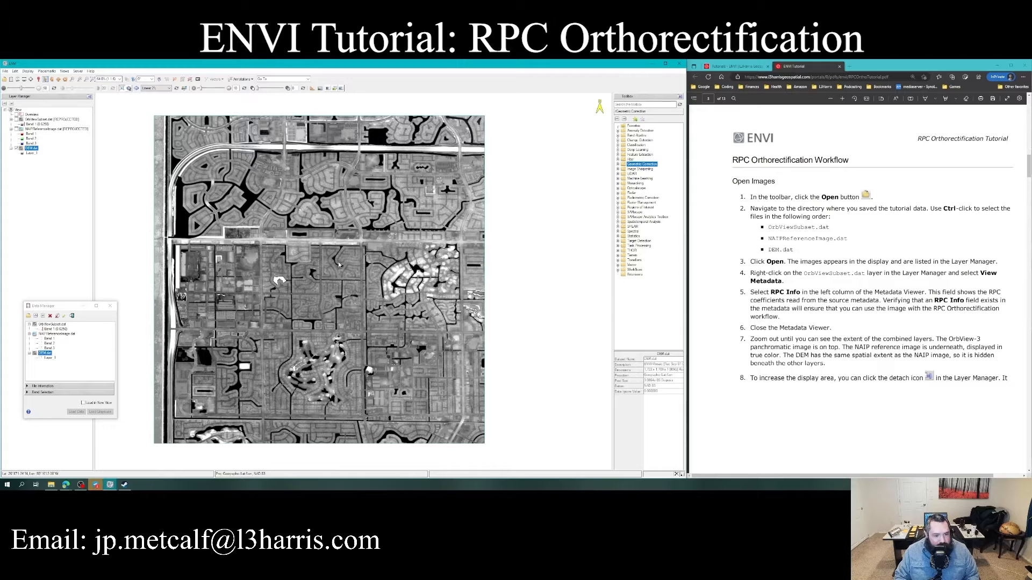
- Change the color table of the DEM.dat layer to Rainbow
right_click(32, 149)
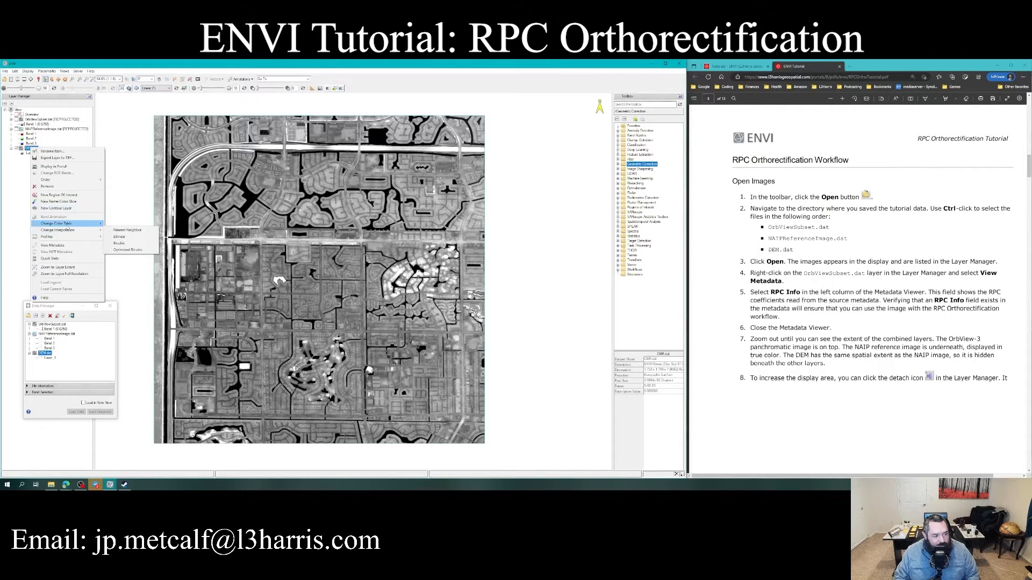
mouse_move(91, 224)
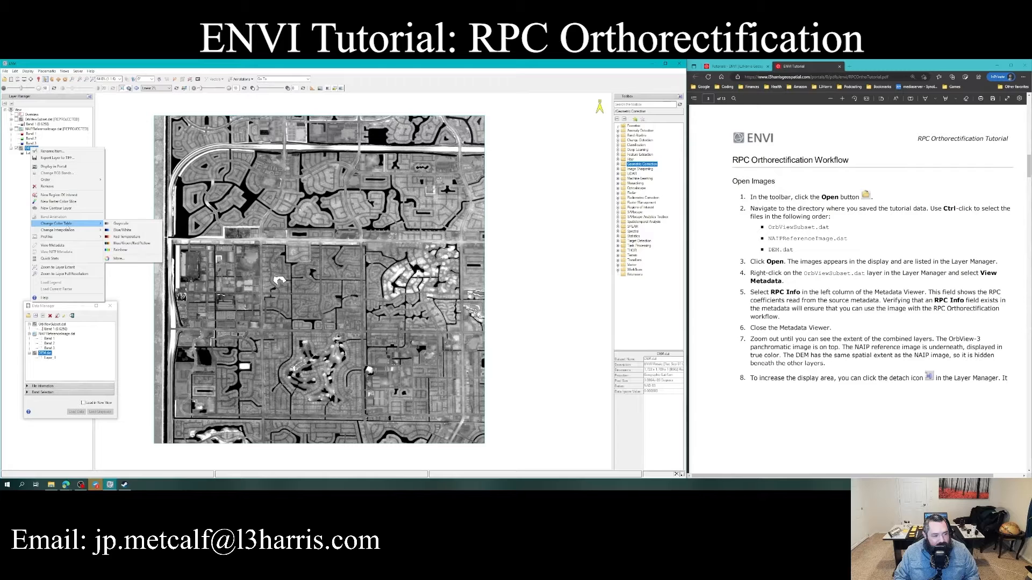
left_click(120, 250)
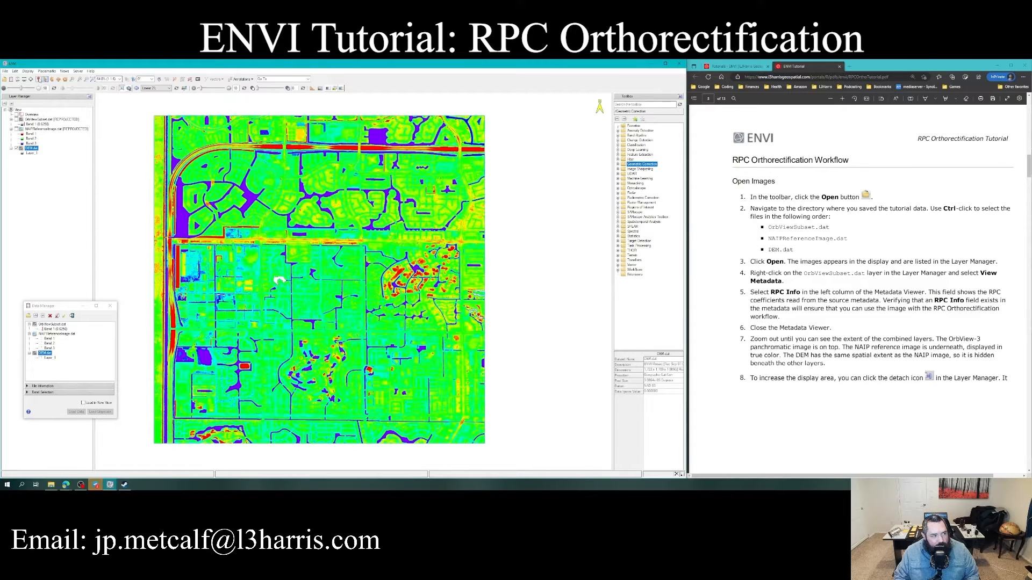
- Inspect the DEM elevation values at several locations with the Cursor Value tool, and close its window
left_click(39, 79)
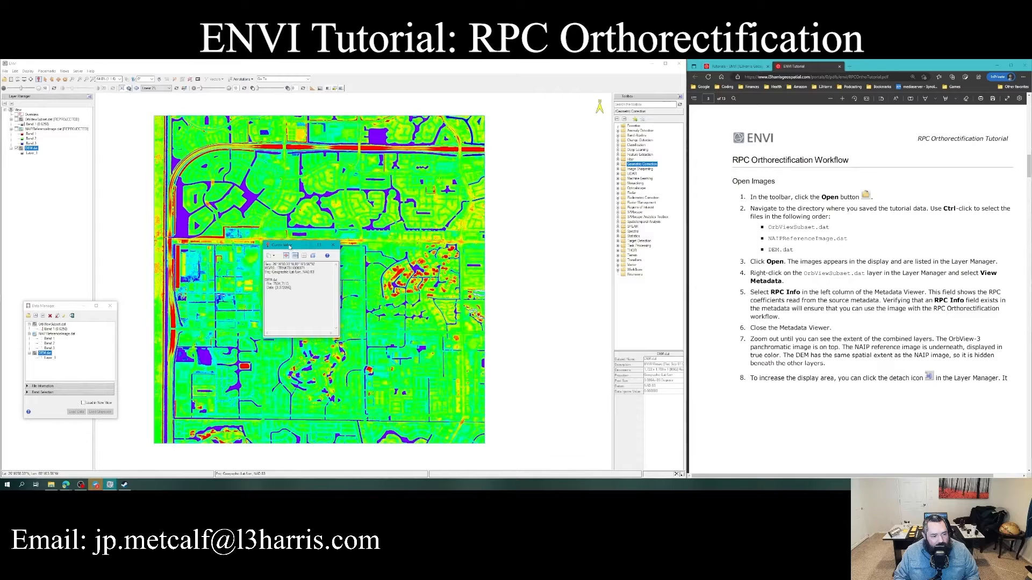
left_click_drag(293, 246, 106, 190)
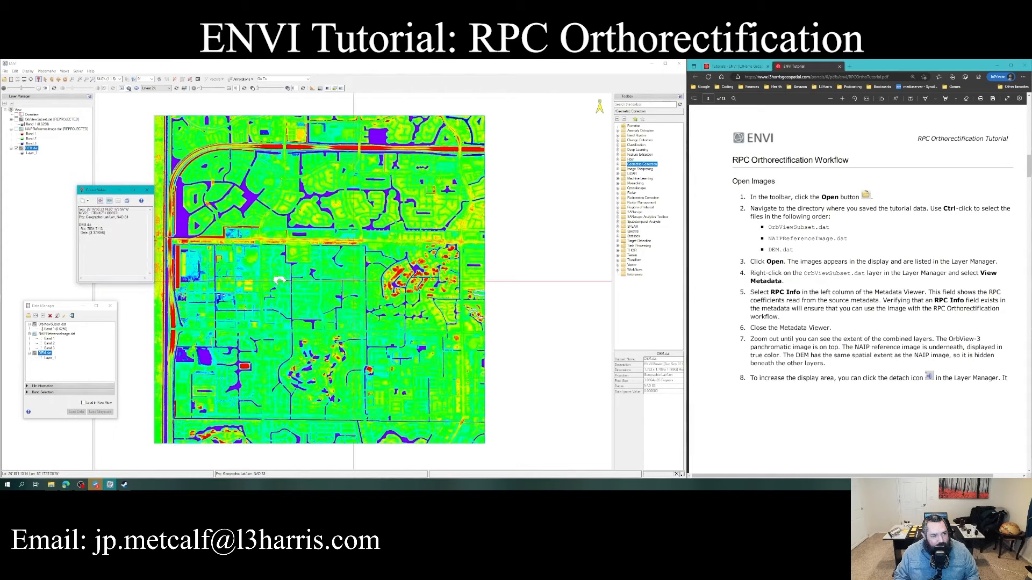
left_click_drag(251, 204, 401, 271)
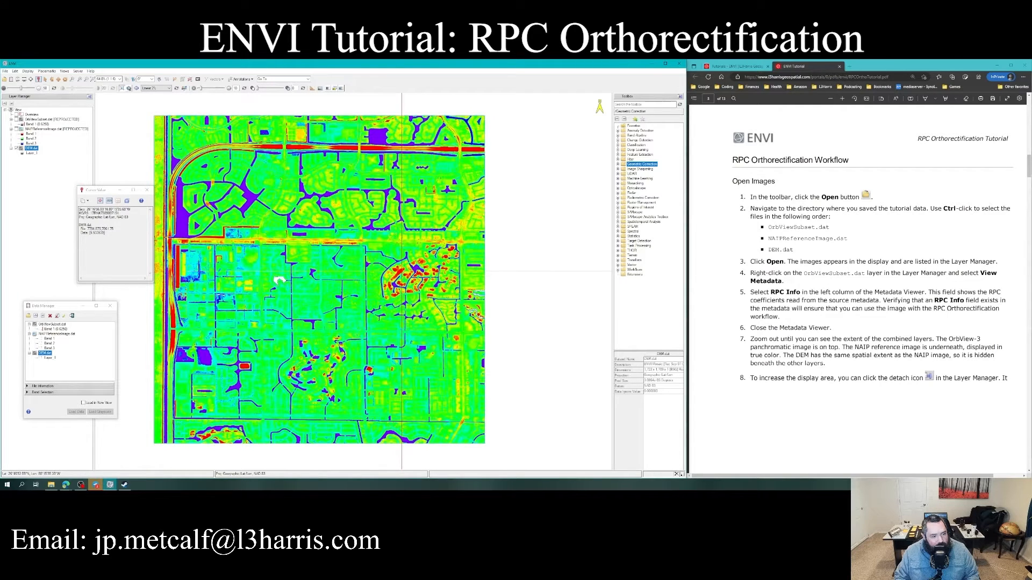
left_click_drag(173, 318, 172, 325)
left_click(147, 189)
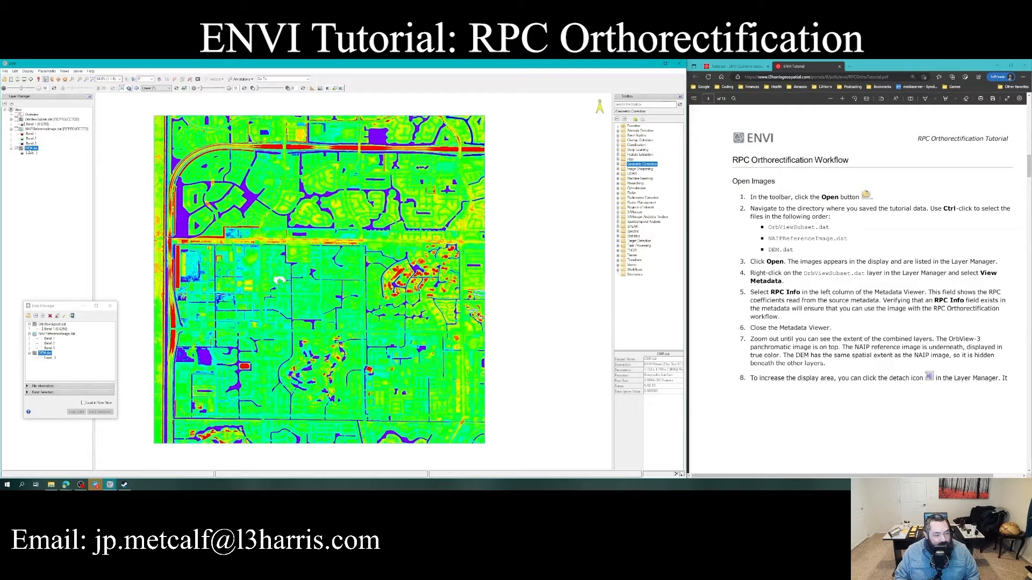
- Return the DEM.dat layer's color table to grayscale
right_click(30, 151)
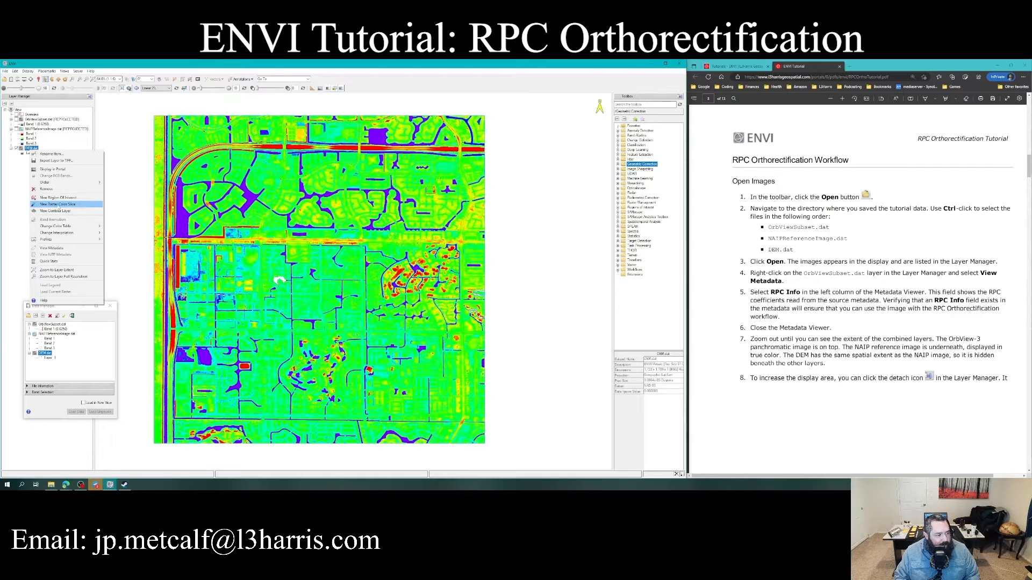
mouse_move(64, 226)
left_click(126, 227)
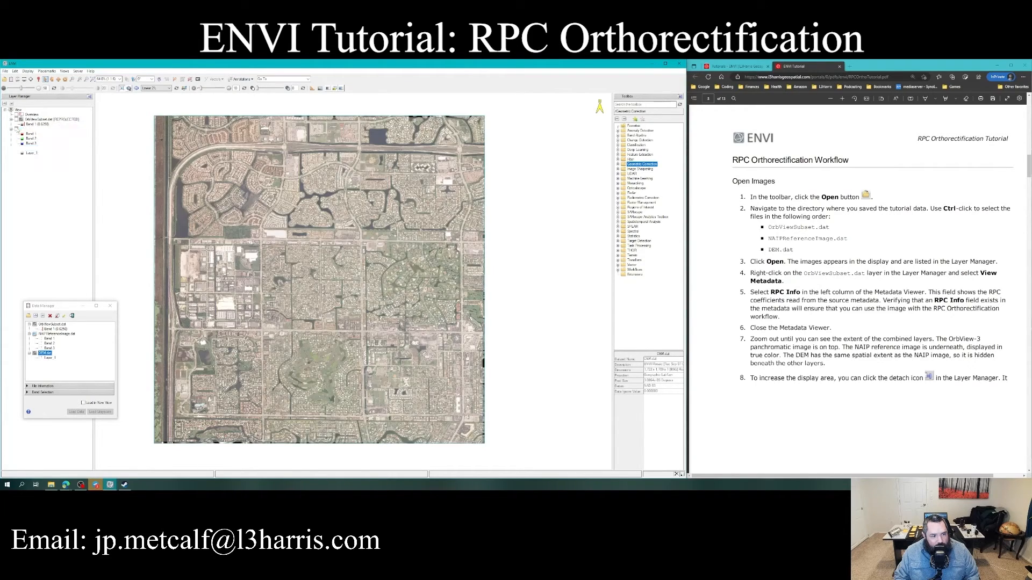
- Compare the NAIP reference image with the DEM over the residential area by repeatedly toggling the NAIP layer, leaving it shown
scroll(223, 176, "up", 4)
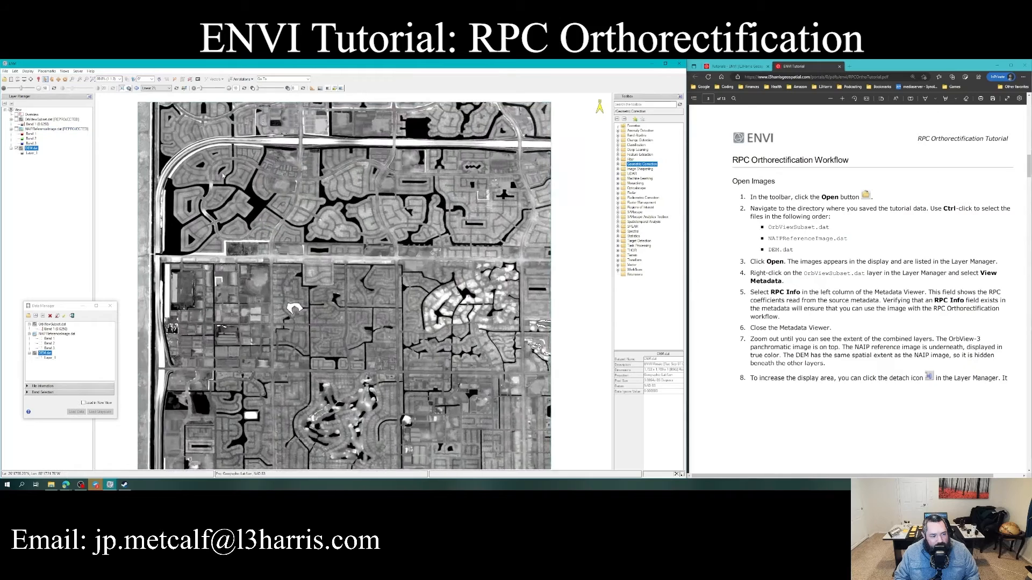
scroll(314, 253, "up", 4)
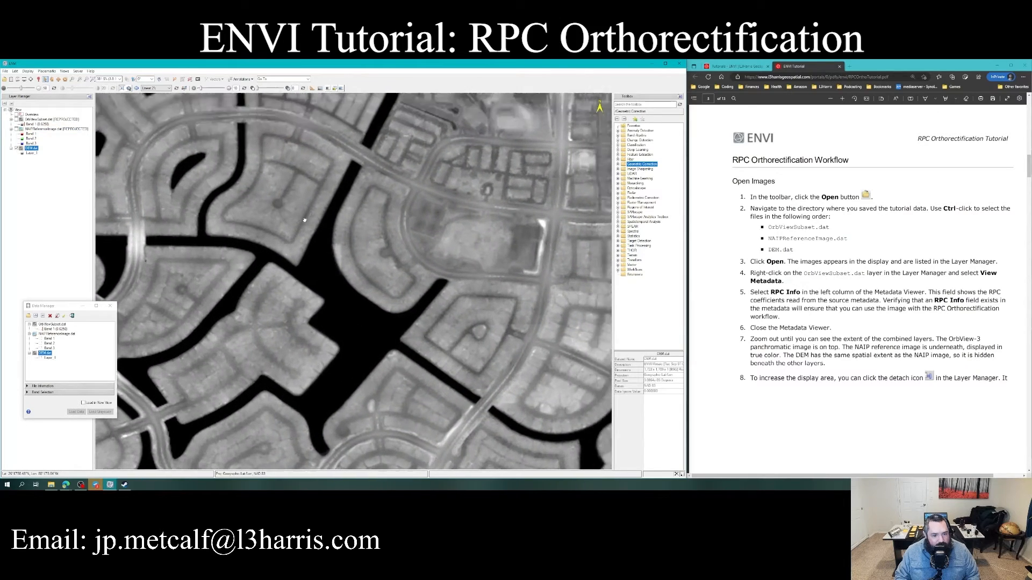
left_click_drag(314, 252, 170, 245)
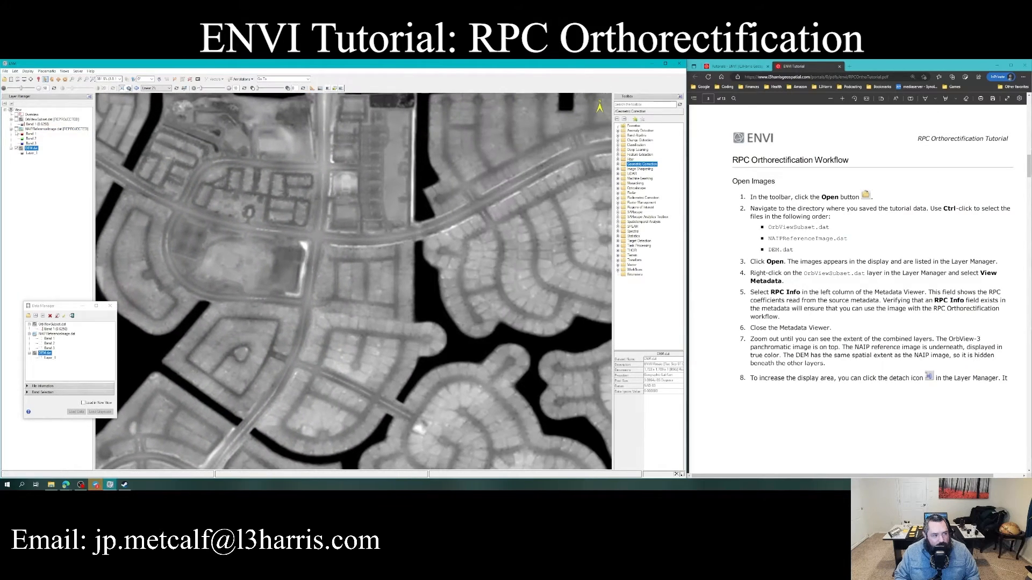
left_click(17, 130)
left_click(16, 130)
left_click(16, 130)
left_click(16, 130)
left_click(17, 129)
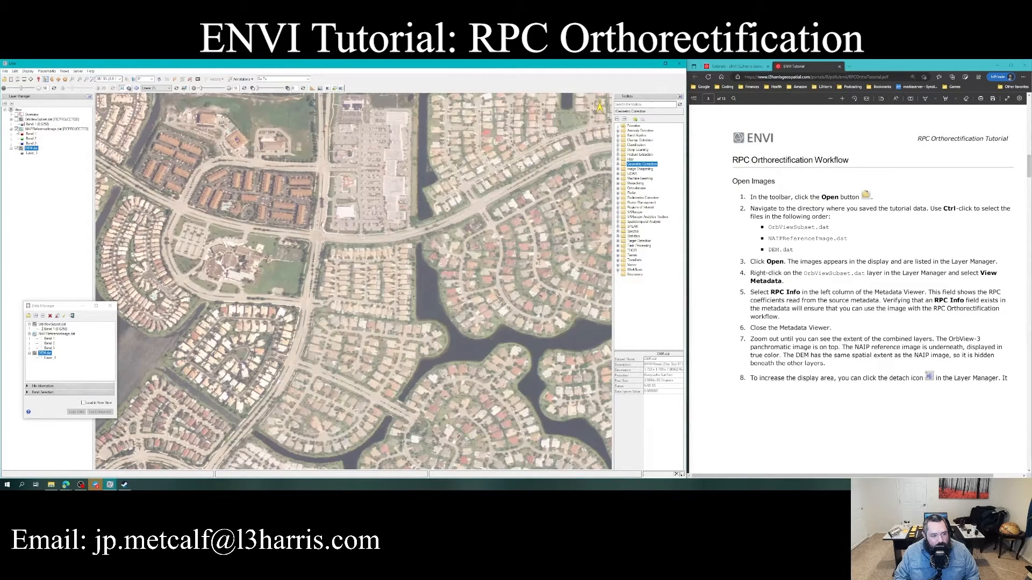
left_click(16, 130)
left_click(17, 130)
left_click(17, 129)
left_click(17, 129)
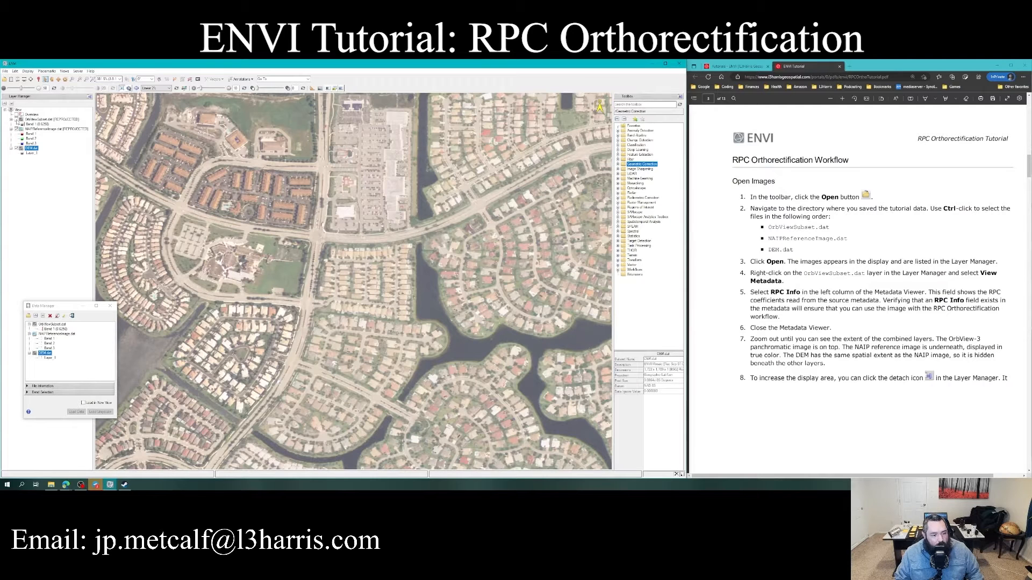
- Show the OrbViewSubset.dat layer and make it semi-transparent over the NAIP image around the highway overpass
left_click(17, 120)
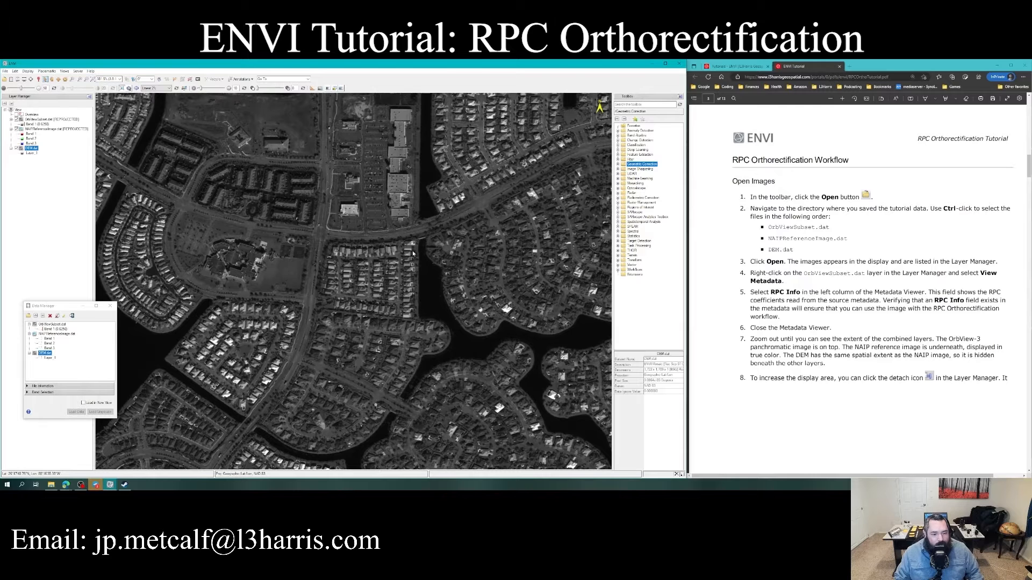
left_click_drag(428, 239, 378, 305)
left_click_drag(346, 215, 394, 288)
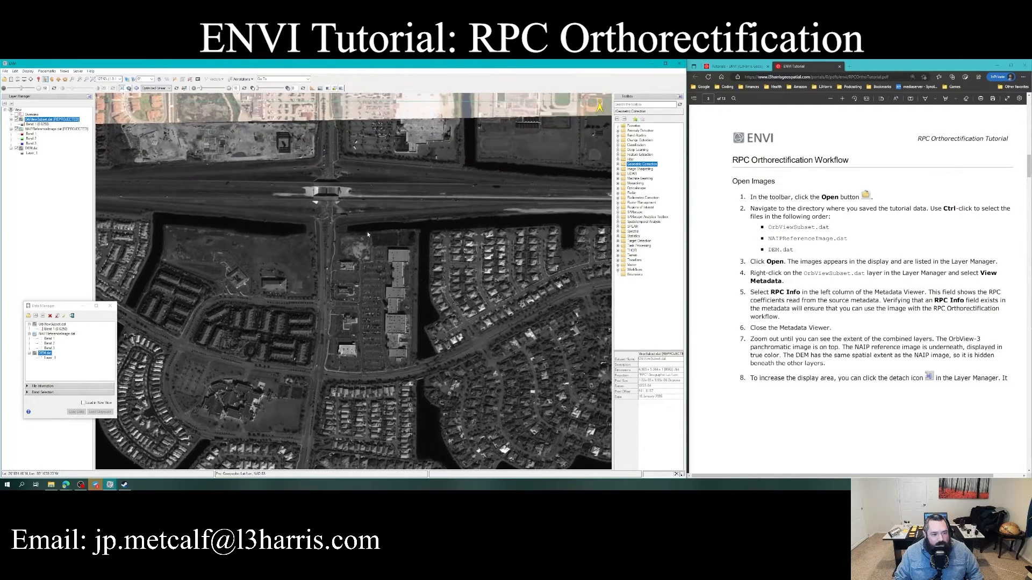
left_click_drag(367, 232, 388, 279)
scroll(347, 247, "up", 2)
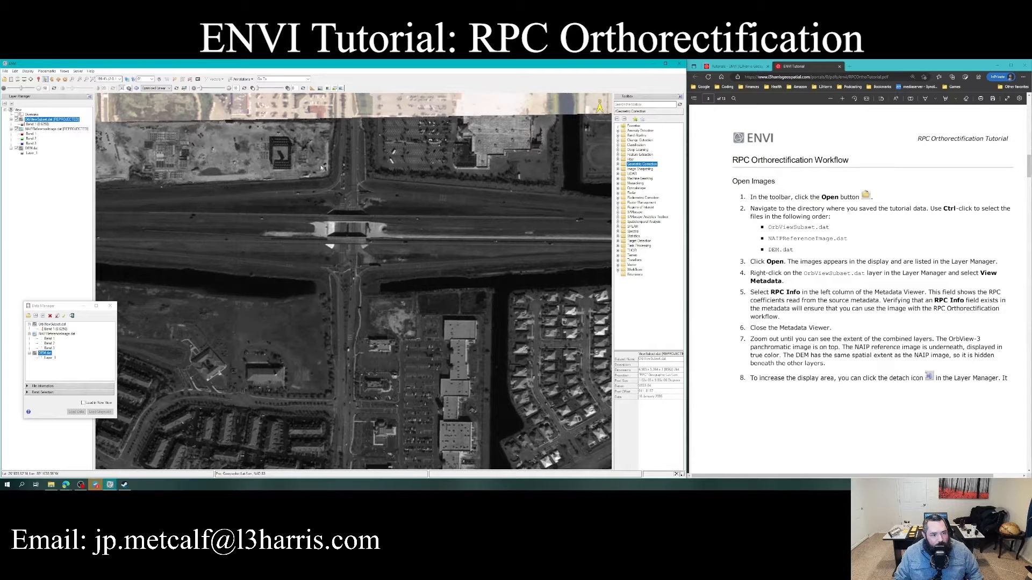
mouse_move(254, 88)
left_mouse_down()
mouse_move(280, 88)
mouse_move(254, 94)
mouse_move(280, 95)
mouse_move(255, 96)
mouse_move(278, 97)
mouse_move(256, 97)
mouse_move(268, 95)
left_mouse_up()
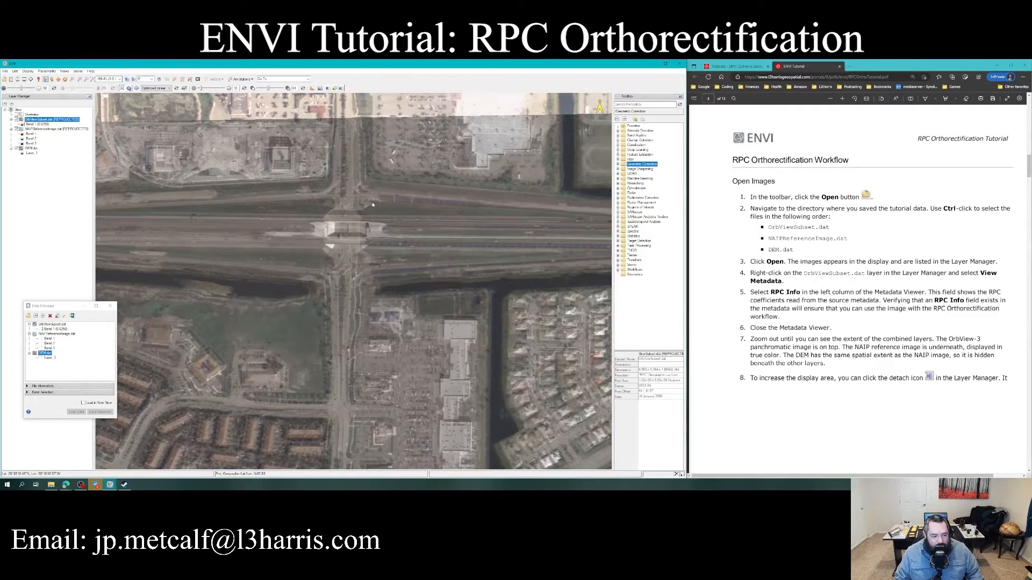
- Measure the offset between the doubled corners of the shopping-center roof with the Mensuration tool, and clear the measurement
scroll(498, 360, "up", 7)
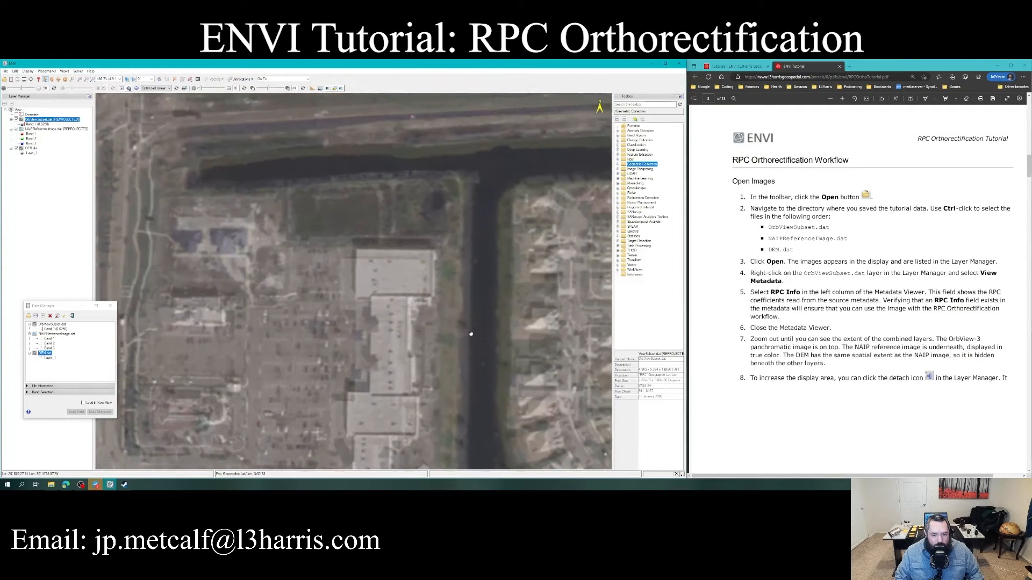
left_click_drag(471, 334, 376, 286)
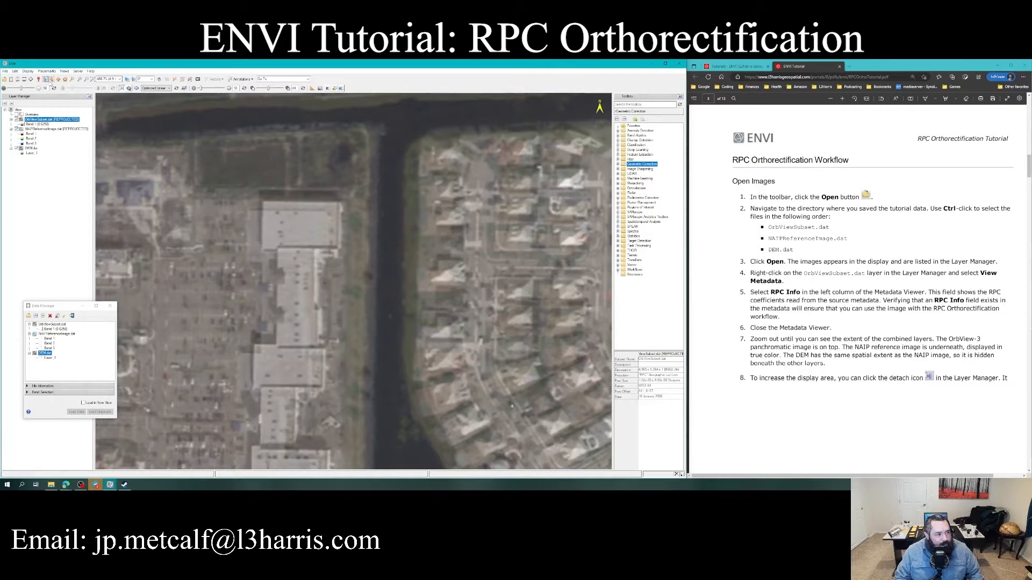
left_click(311, 89)
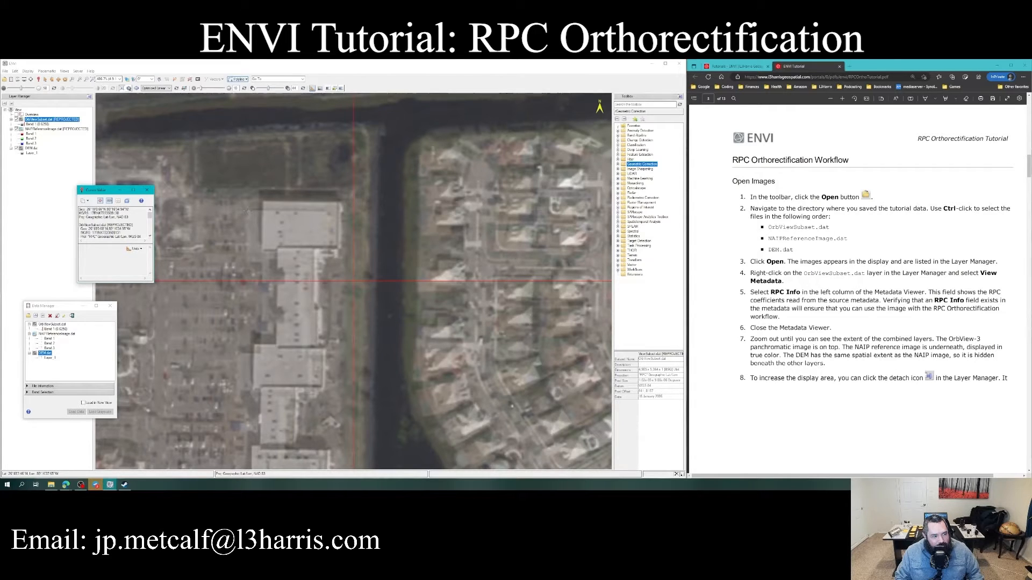
left_click(248, 211)
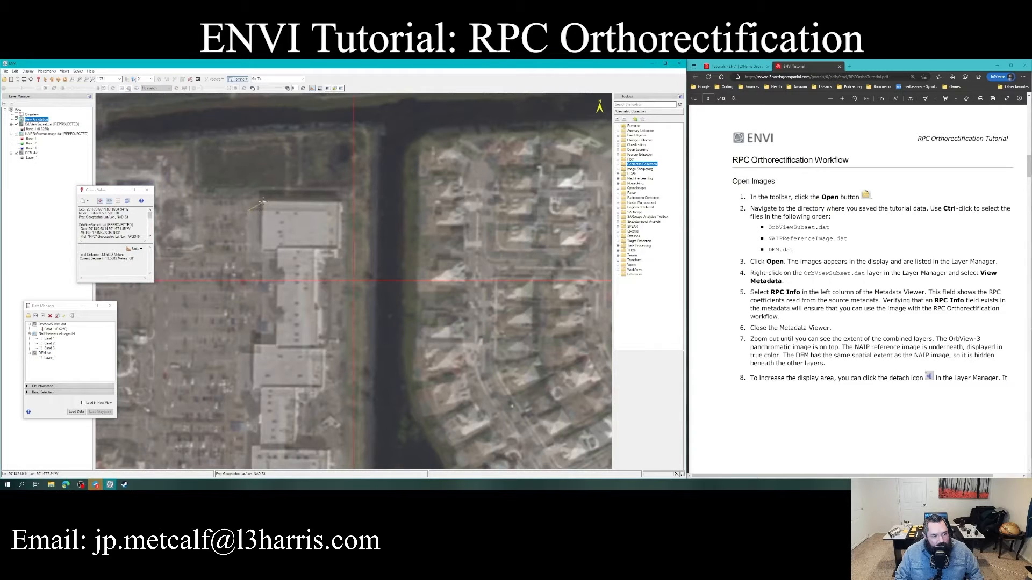
left_click(263, 203)
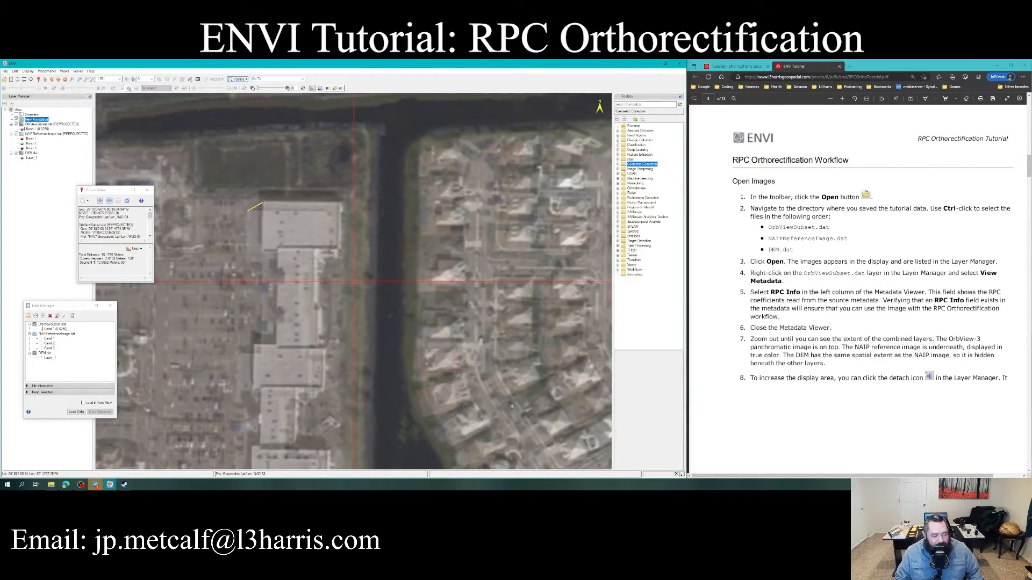
right_click(272, 192)
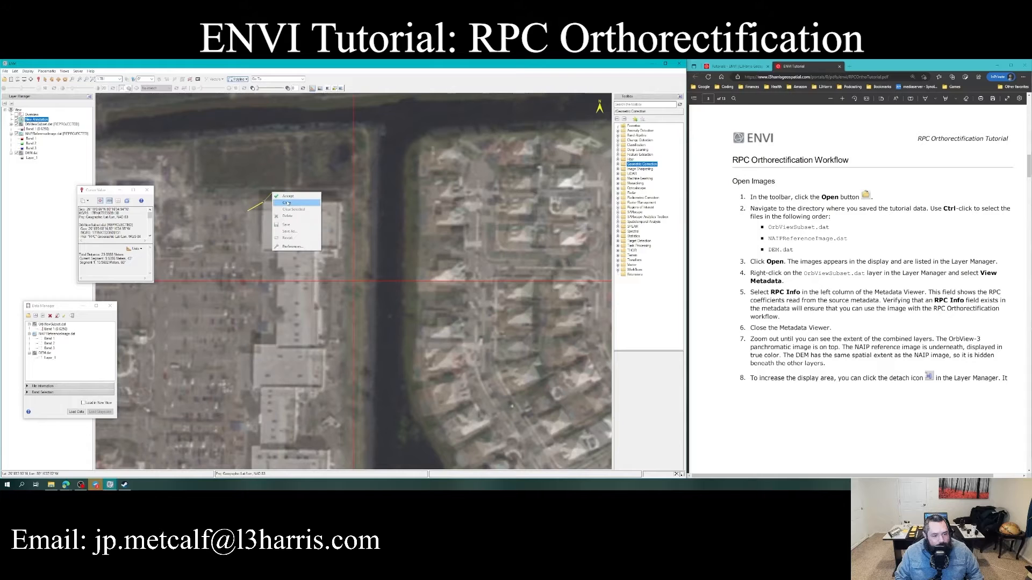
left_click(286, 203)
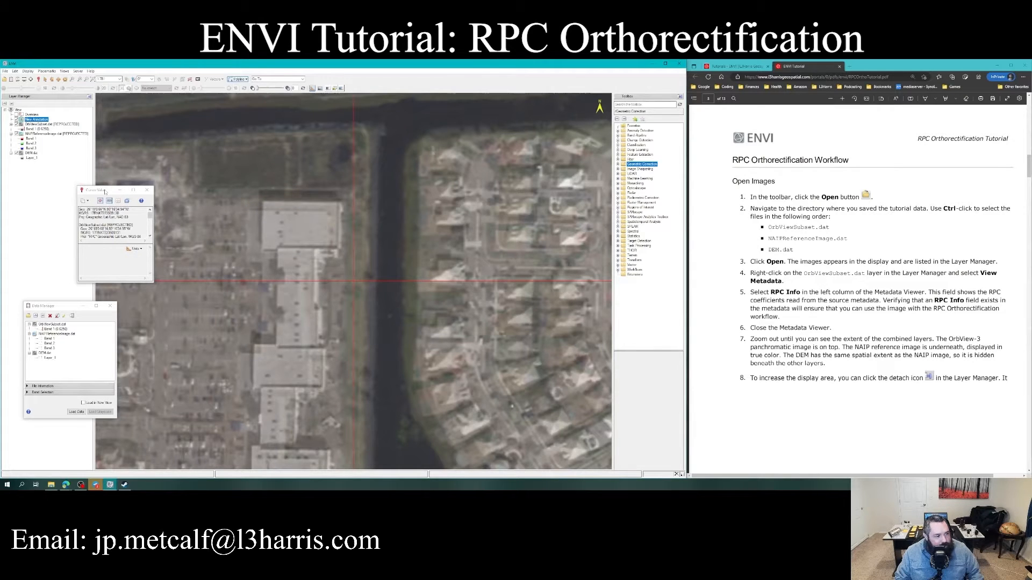
left_click(147, 191)
- Examine the misalignment between the blended OrbView and NAIP images across the residential neighborhoods and canals west of the shopping center
scroll(366, 279, "down", 6)
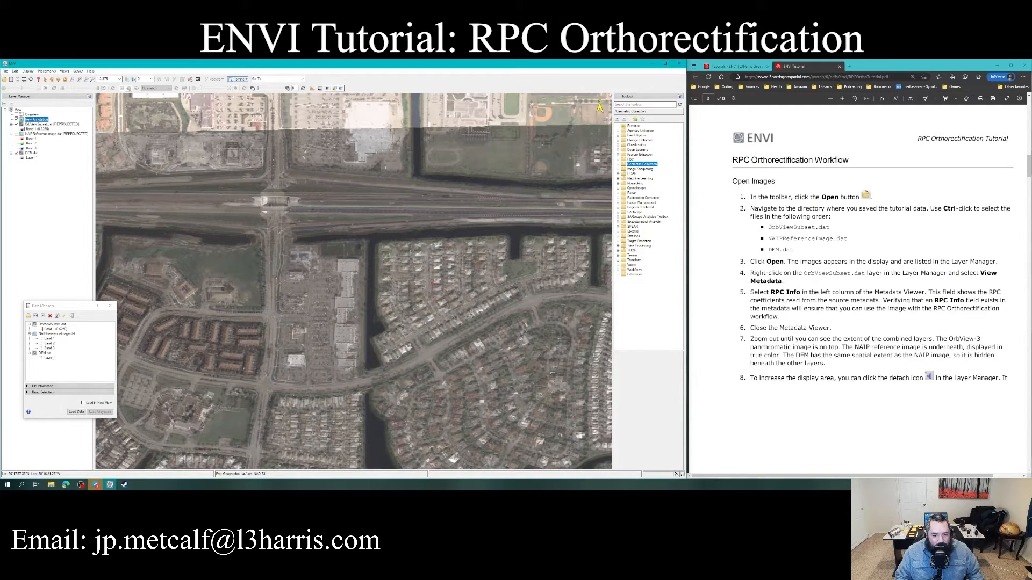
left_click_drag(345, 313, 550, 301)
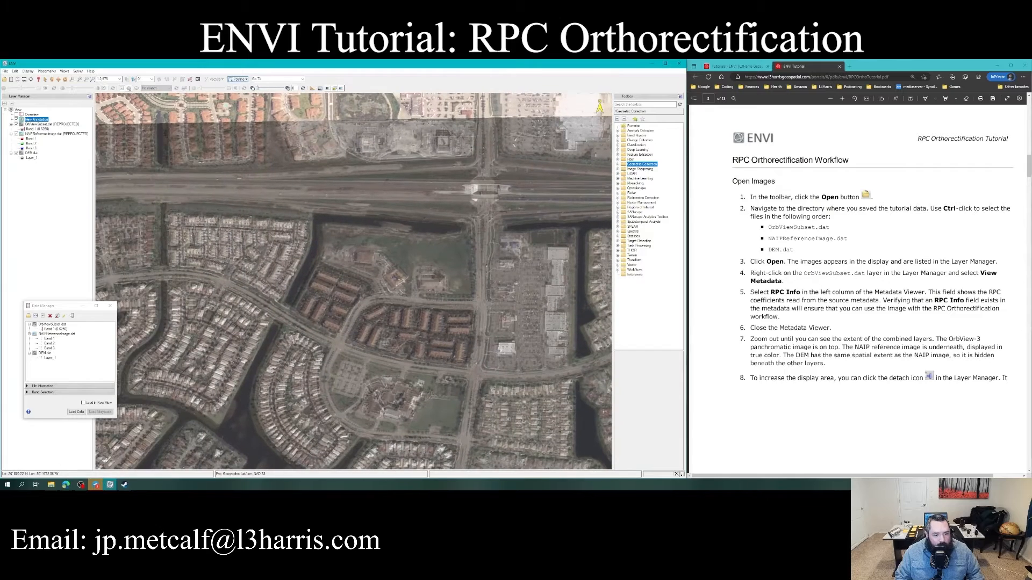
left_click_drag(428, 273, 508, 234)
left_click_drag(319, 270, 539, 267)
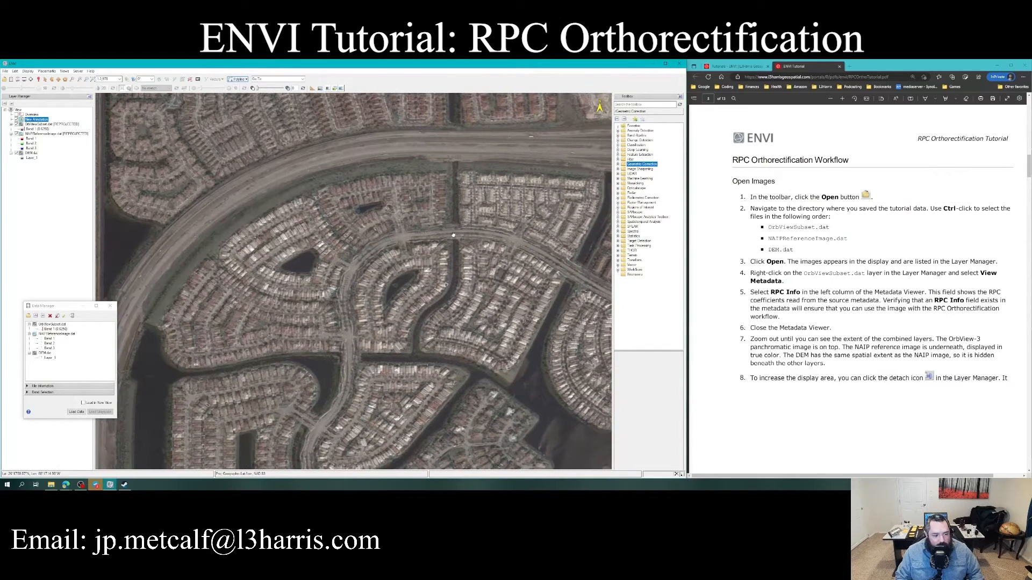
scroll(367, 277, "up", 3)
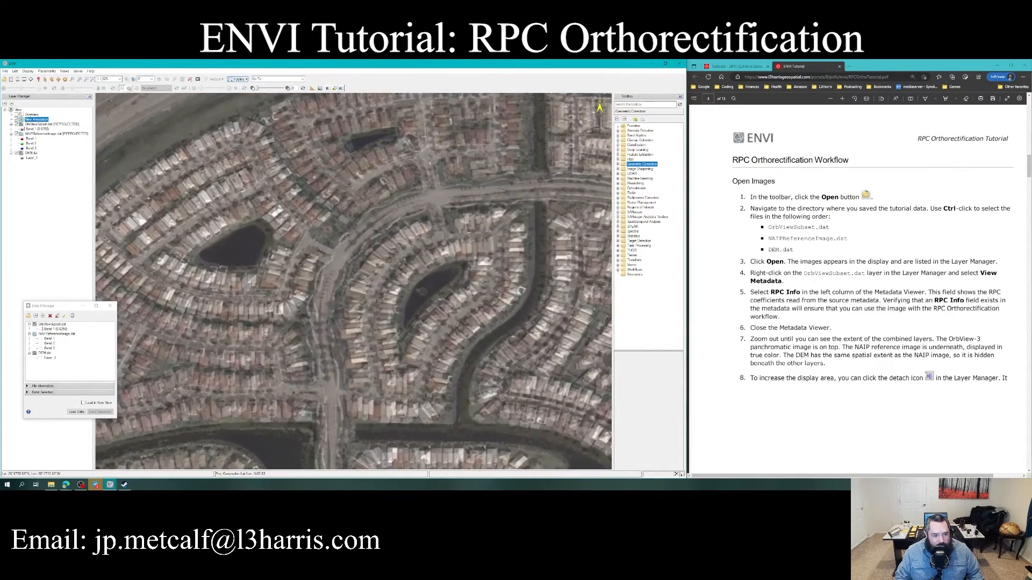
left_click_drag(344, 302, 381, 225)
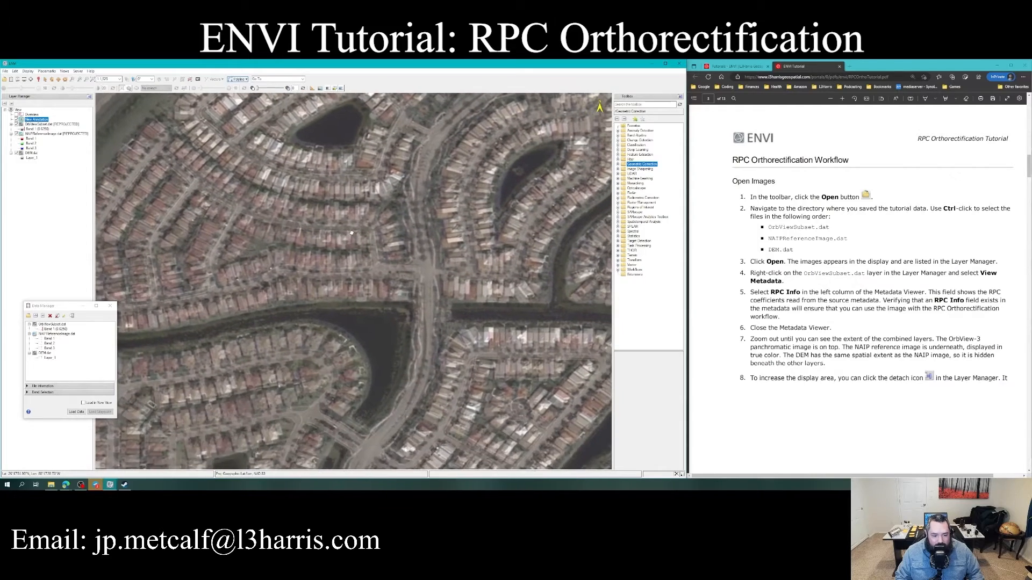
- Remove the annotation layer used for the measurement, with the full extent of the combined images in view
scroll(353, 281, "down", 6)
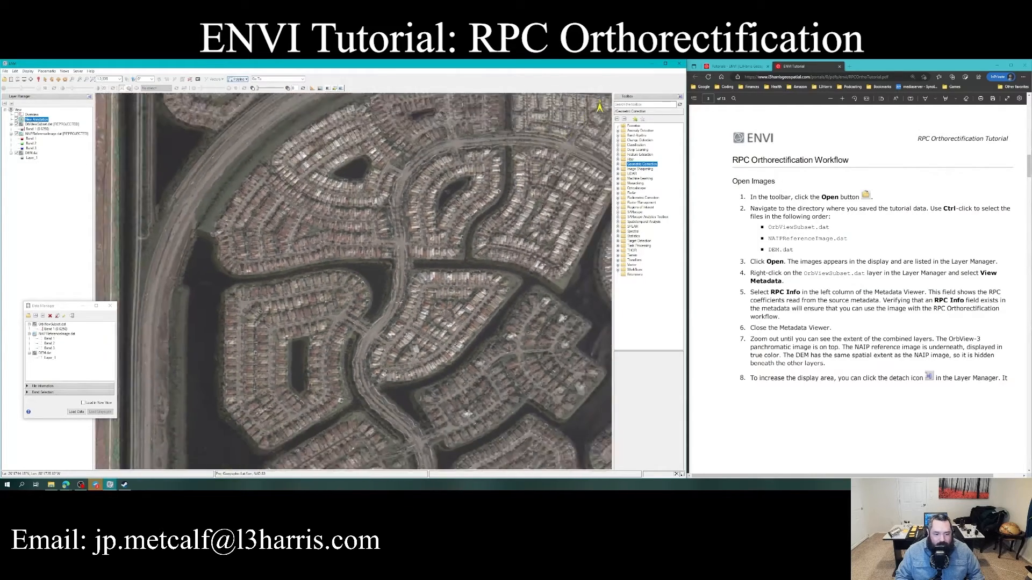
scroll(387, 281, "down", 2)
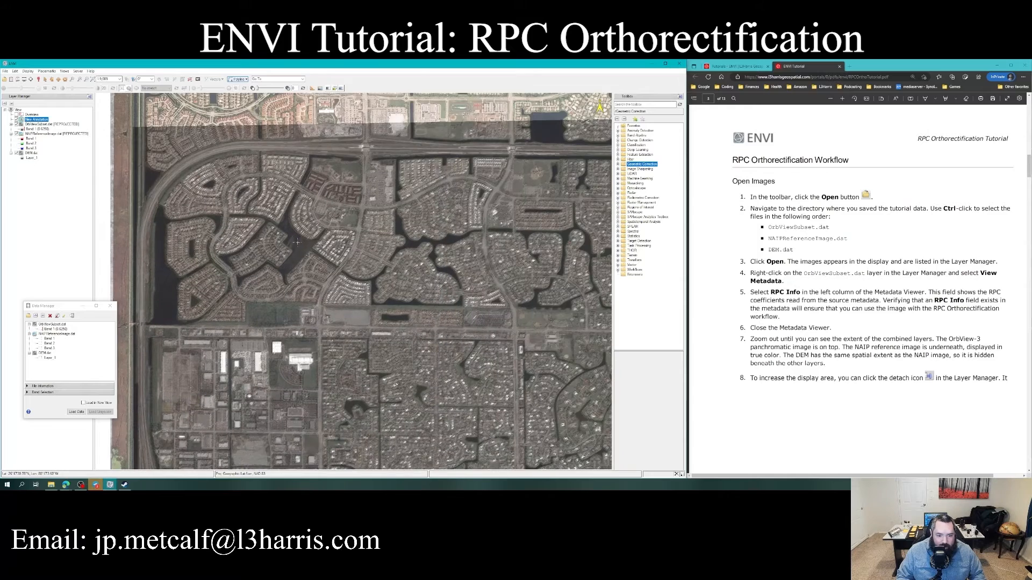
scroll(293, 235, "down", 2)
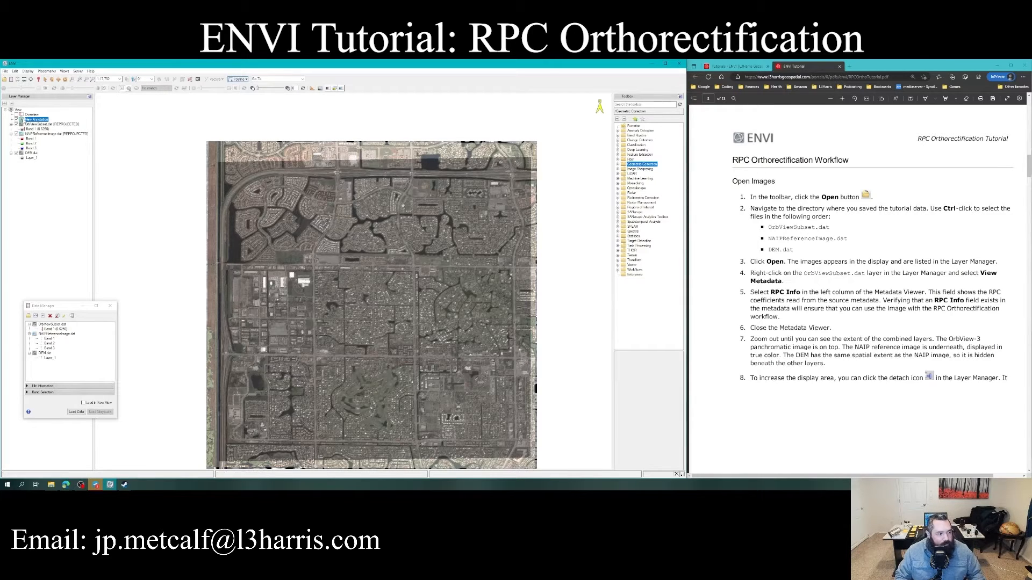
right_click(36, 119)
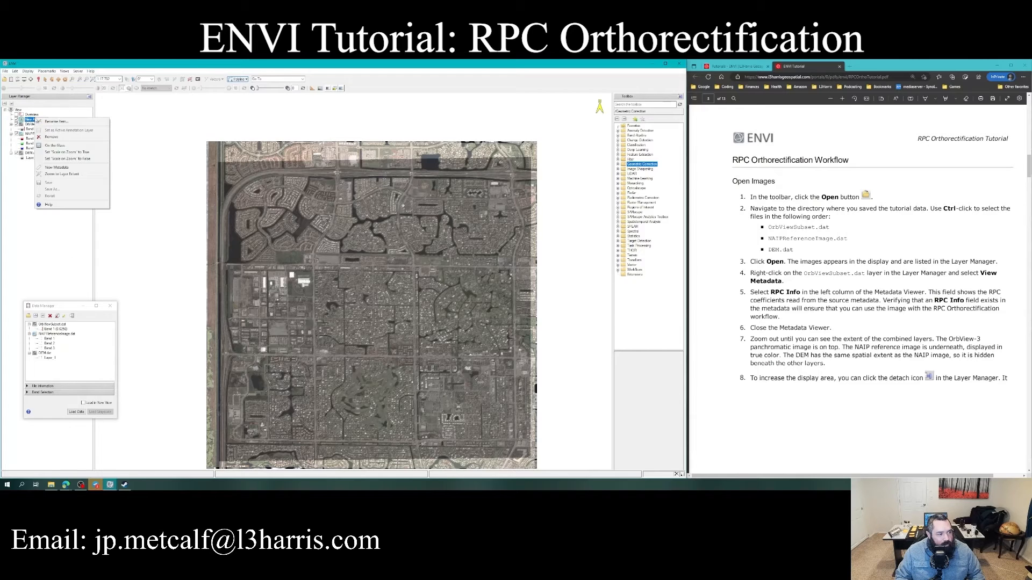
left_click(62, 139)
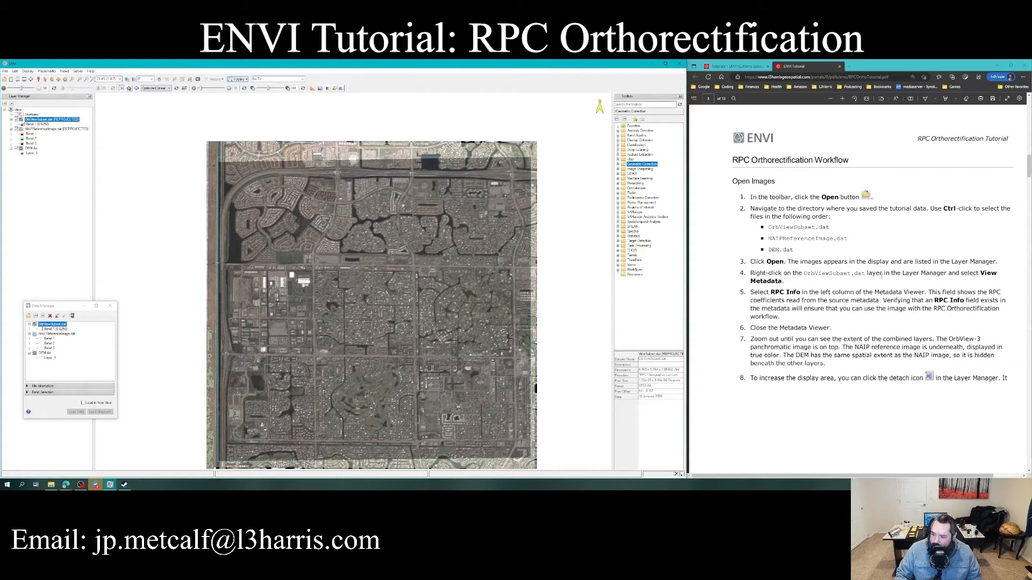
- View the metadata of the OrbViewSubset.dat layer and display its RPC Info
right_click(64, 119)
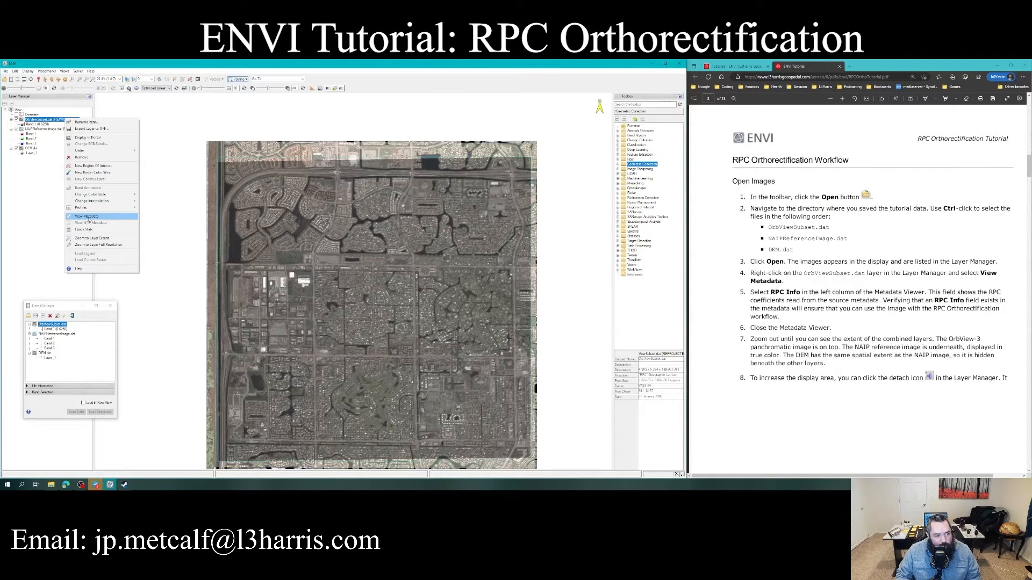
left_click(89, 217)
left_click_drag(221, 91, 243, 162)
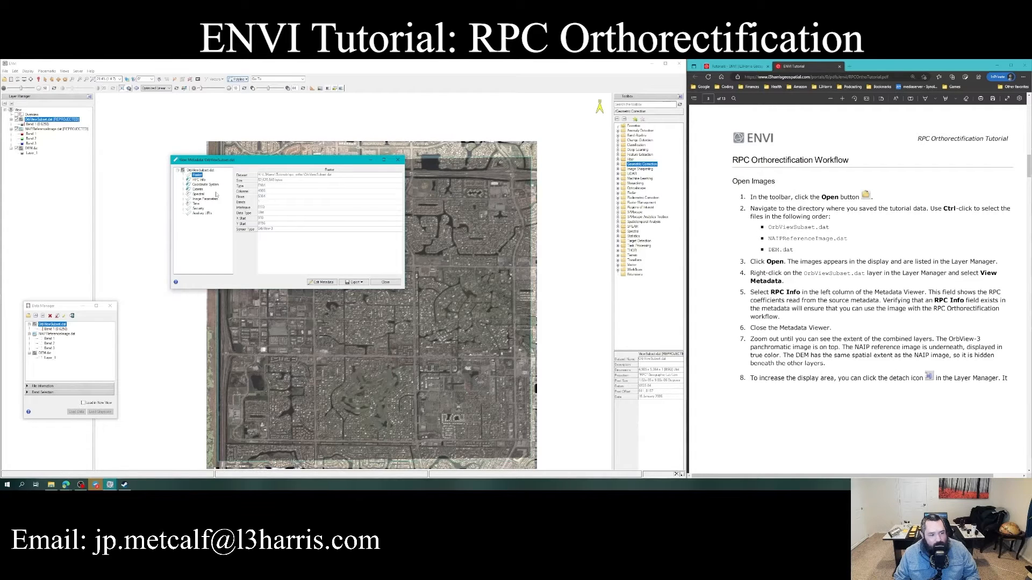
left_click(199, 180)
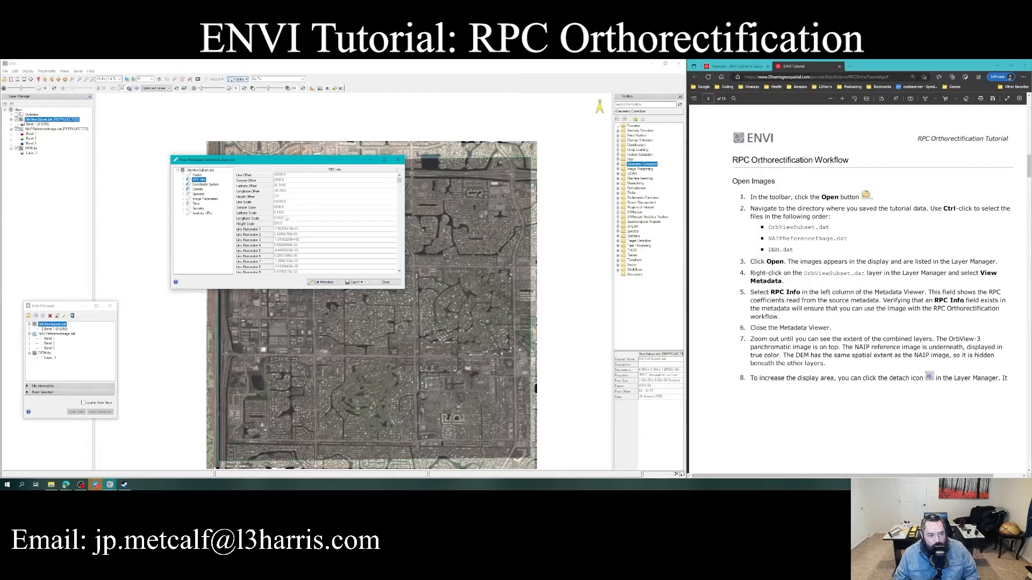
- Read through the RPC coefficients of OrbViewSubset.dat, from the line numerators to the end of the list
scroll(317, 233, "down", 2)
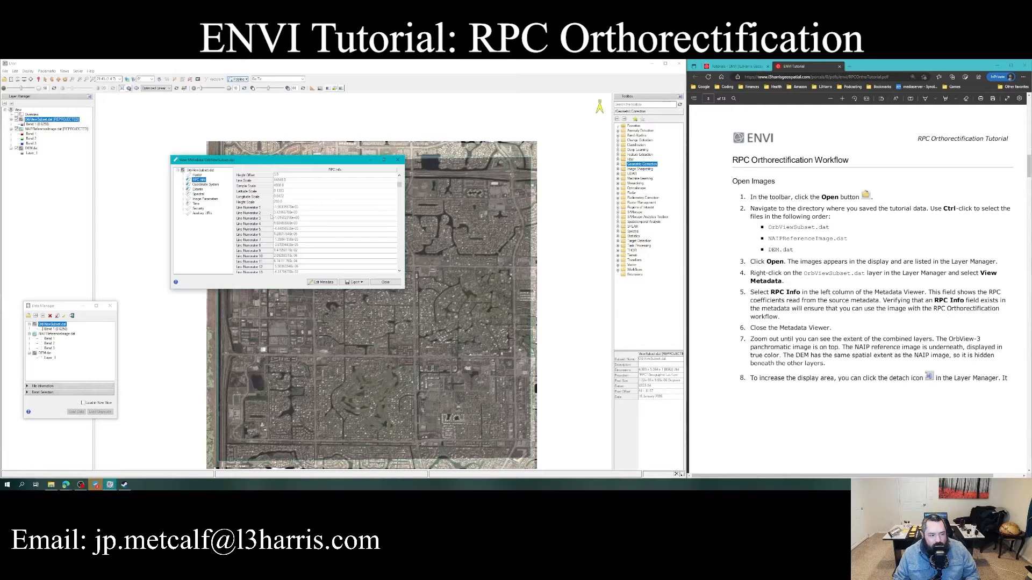
scroll(304, 240, "down", 4)
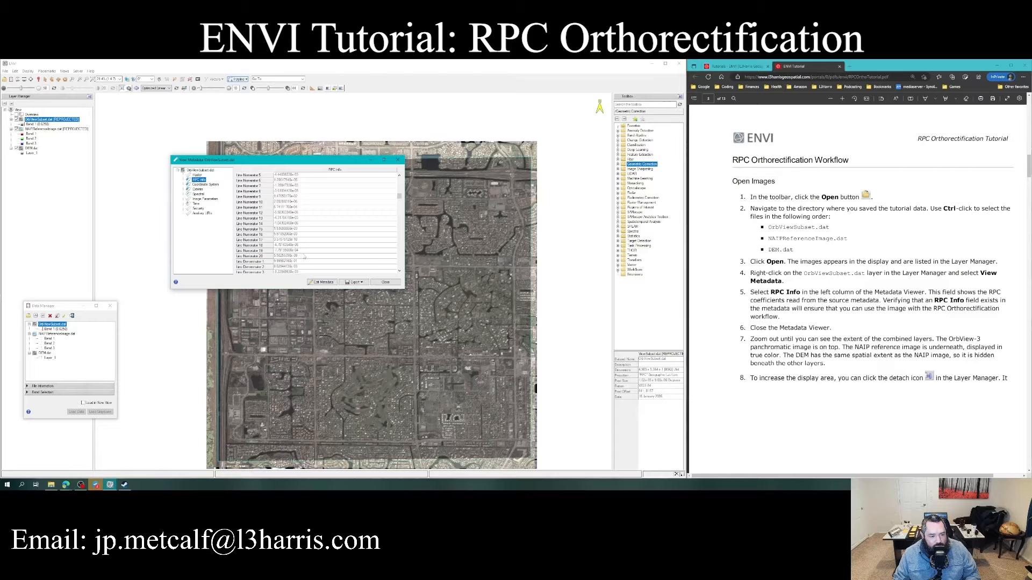
scroll(310, 257, "up", 1)
scroll(309, 257, "down", 3)
scroll(309, 257, "down", 5)
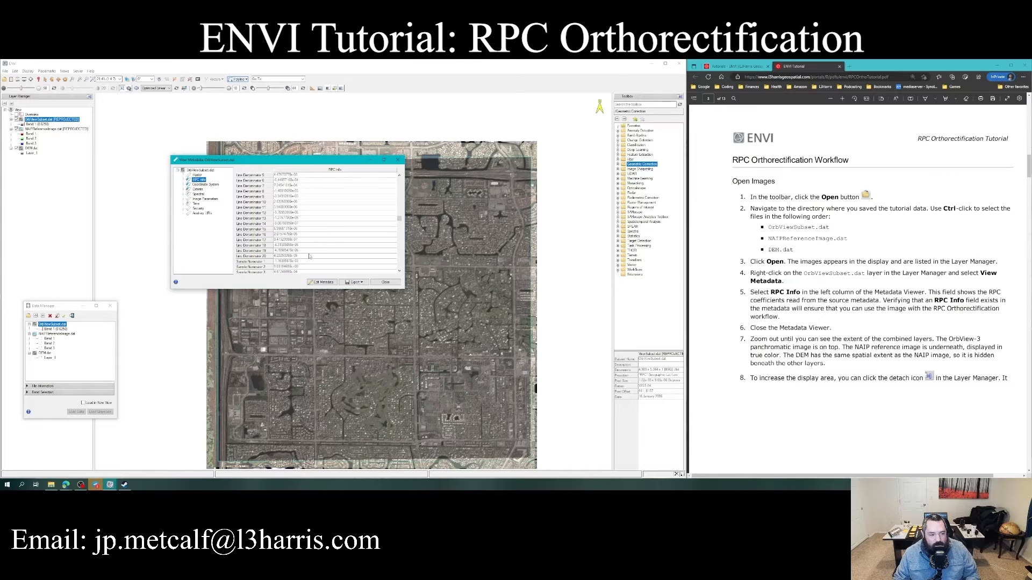
scroll(309, 257, "down", 5)
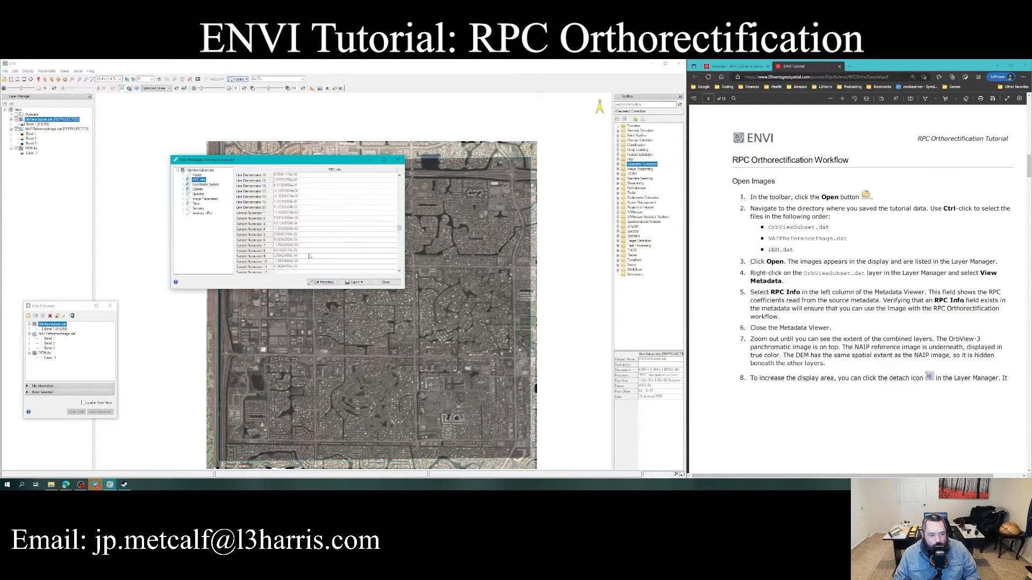
scroll(309, 257, "down", 1)
scroll(309, 256, "down", 6)
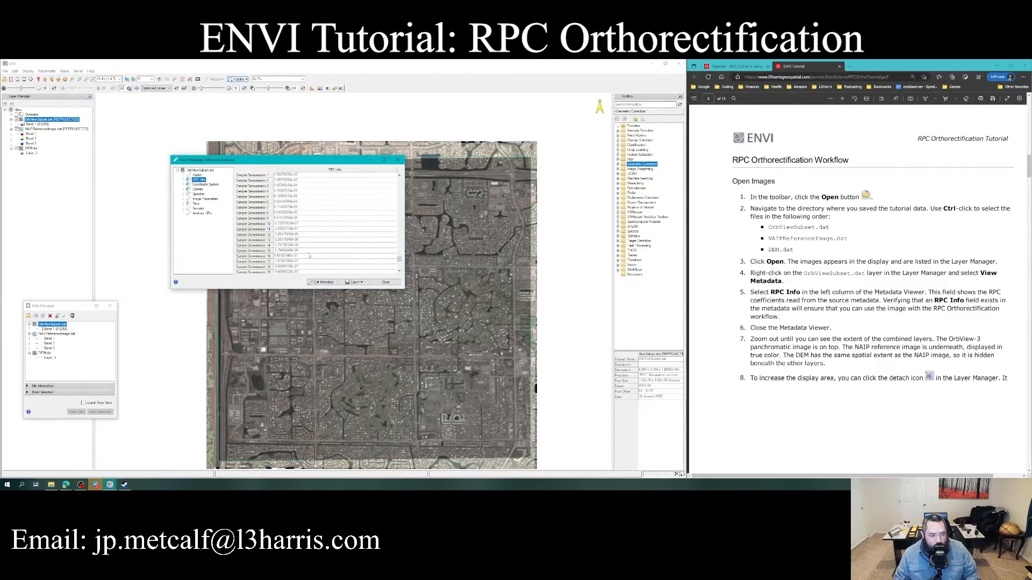
scroll(308, 257, "down", 2)
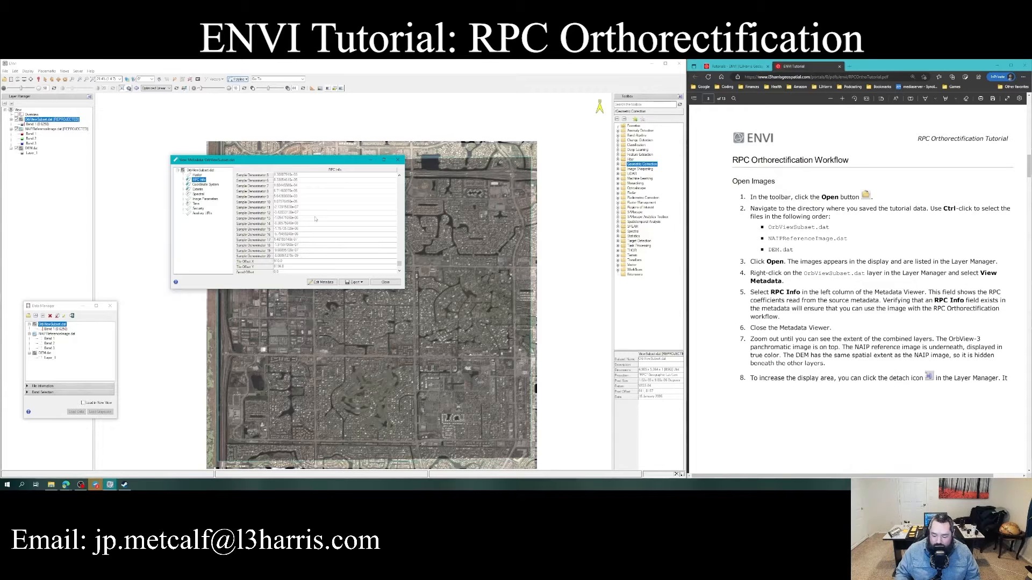
scroll(265, 250, "down", 1)
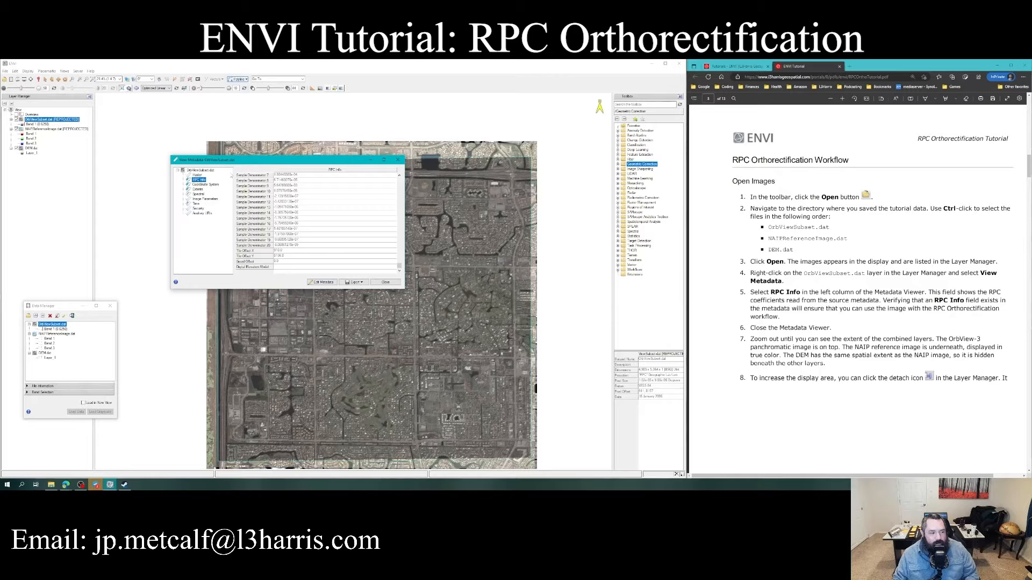
- Review the OrbView scene's remaining metadata from Coordinate System through Time, and close the Metadata Viewer
left_click(216, 186)
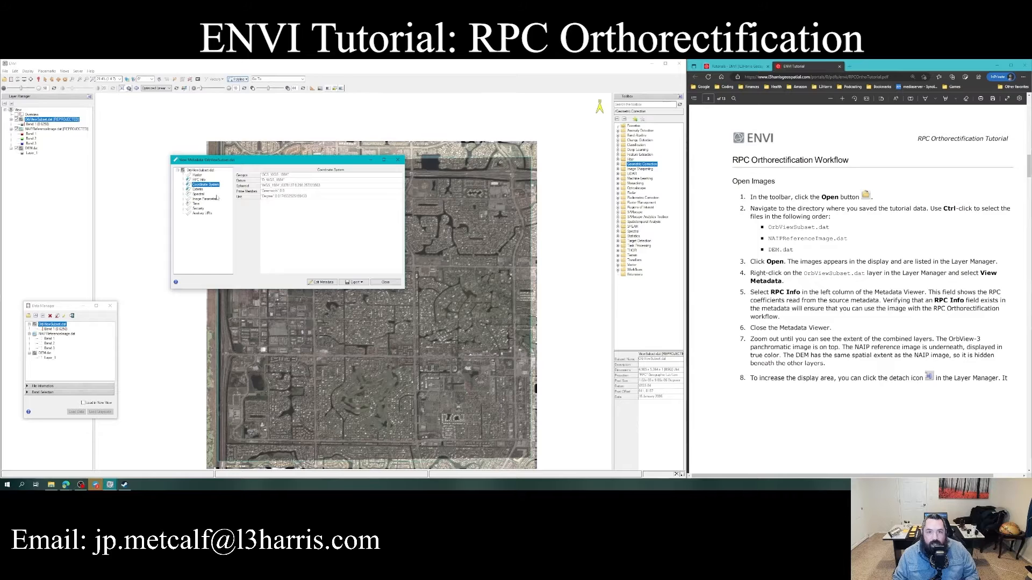
left_click(199, 189)
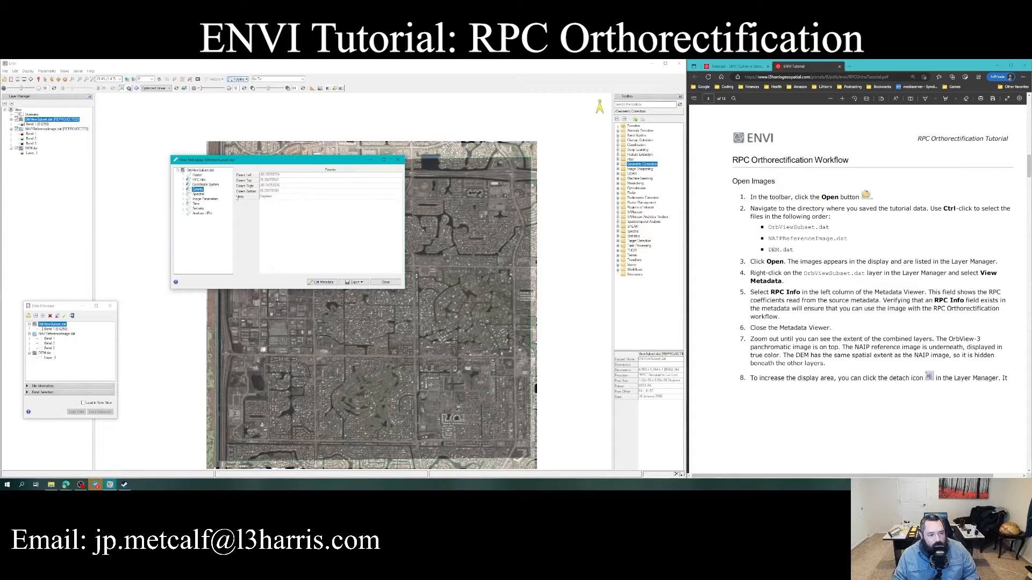
left_click(203, 195)
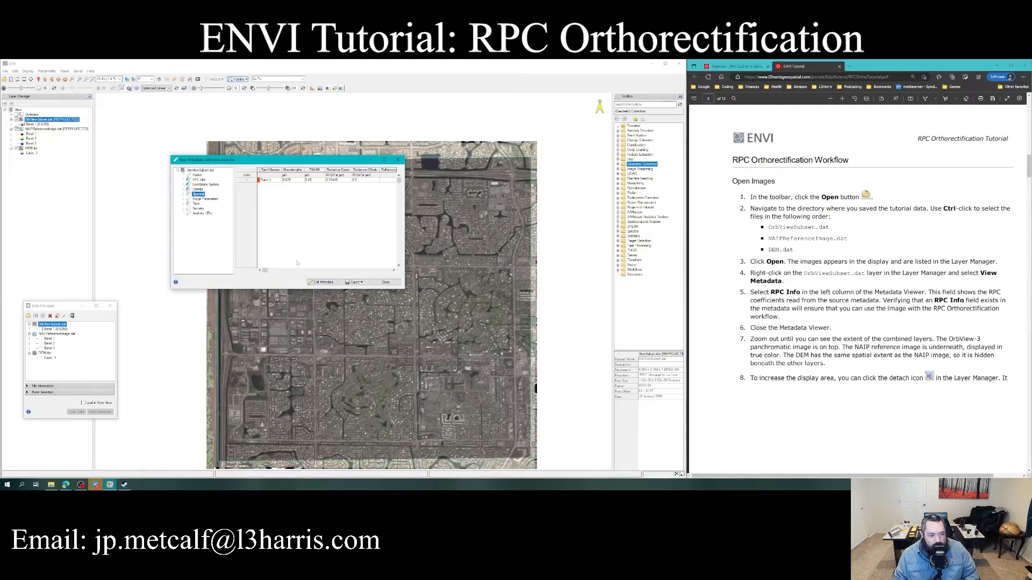
left_click_drag(264, 270, 346, 271)
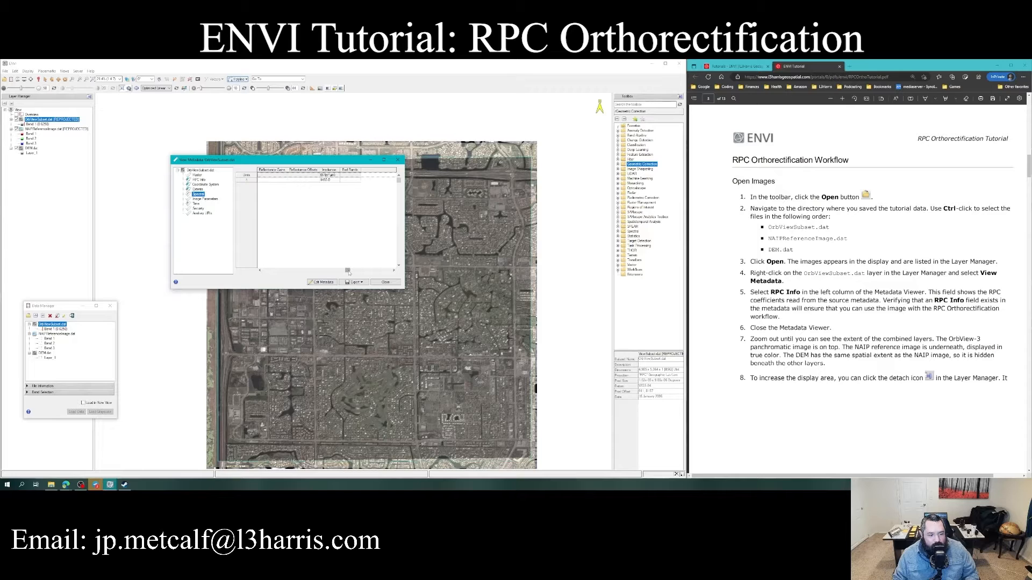
left_click_drag(348, 273, 329, 273)
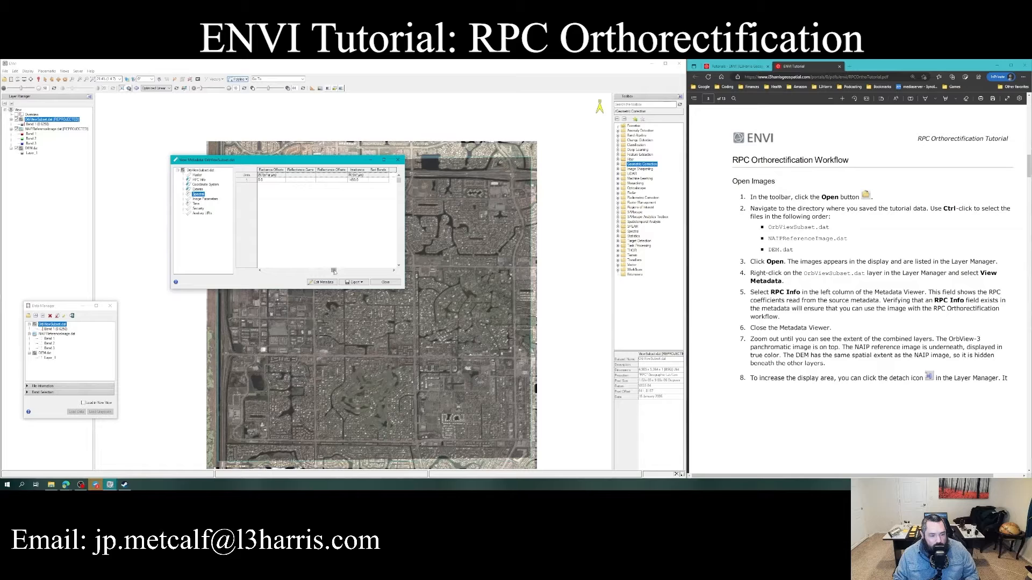
left_click_drag(334, 270, 264, 270)
left_click(204, 200)
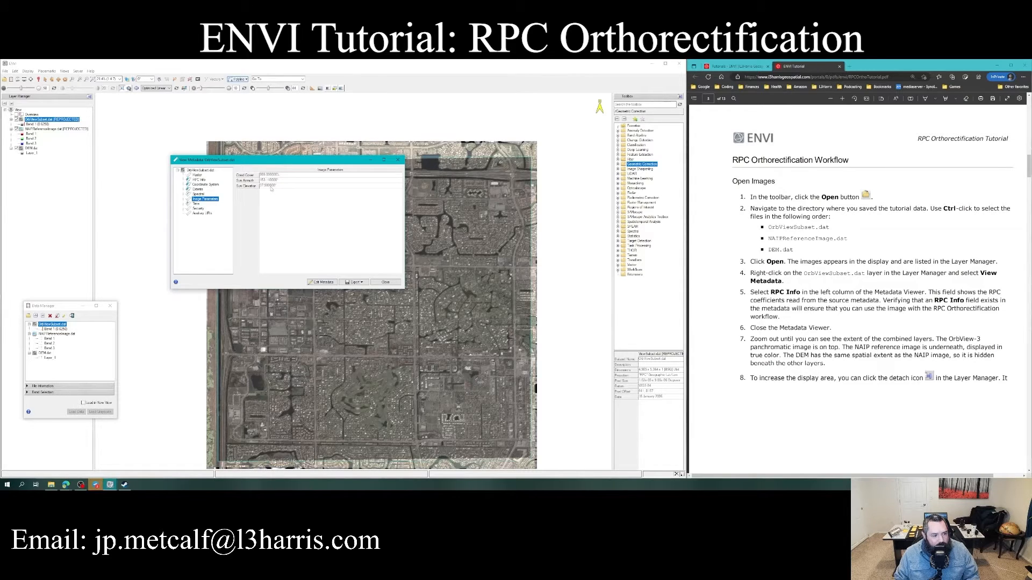
left_click(197, 204)
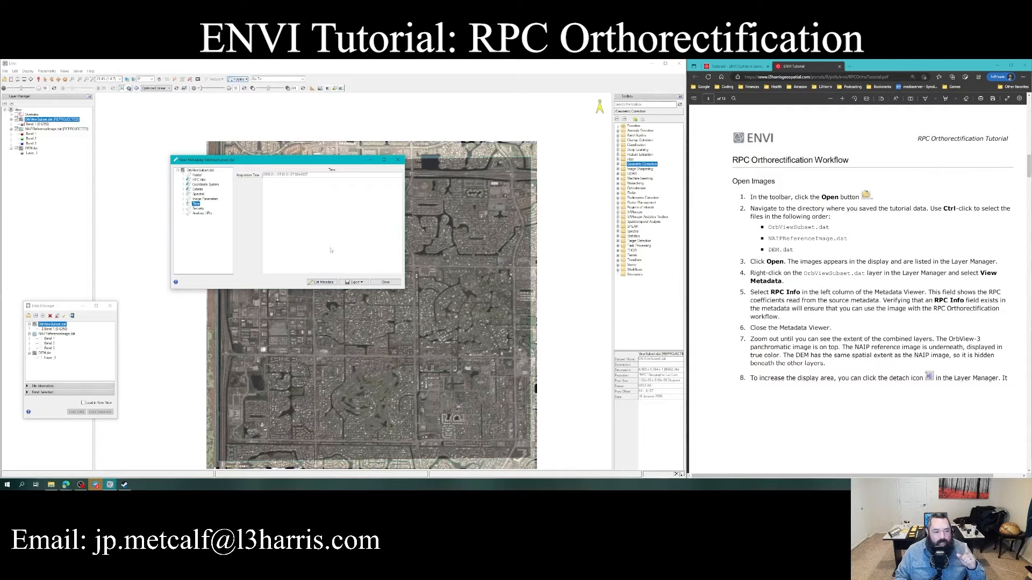
left_click(385, 282)
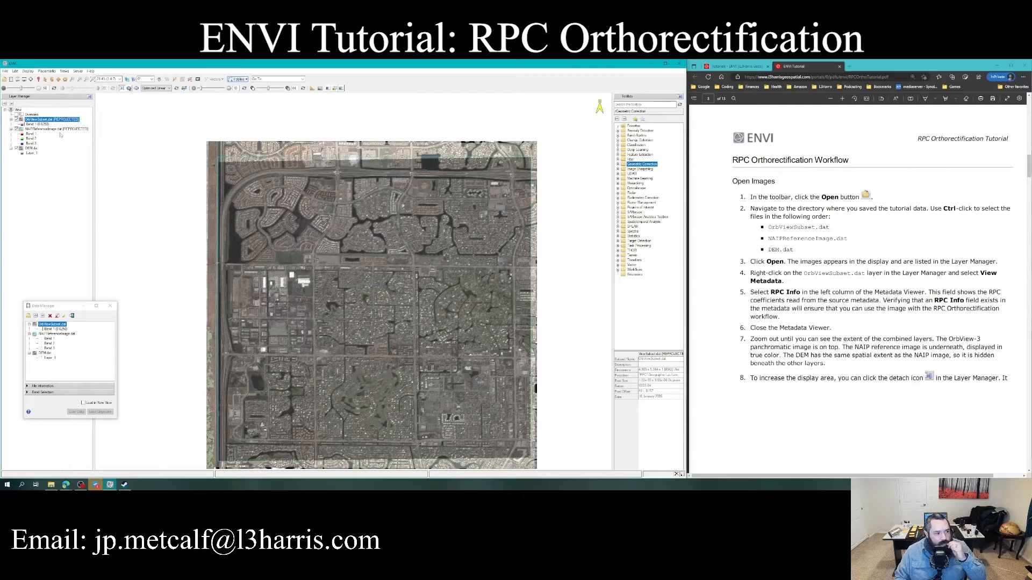
- Check the acquisition time in the NAIP reference image's metadata, and close the viewer
left_click(59, 129)
right_click(59, 129)
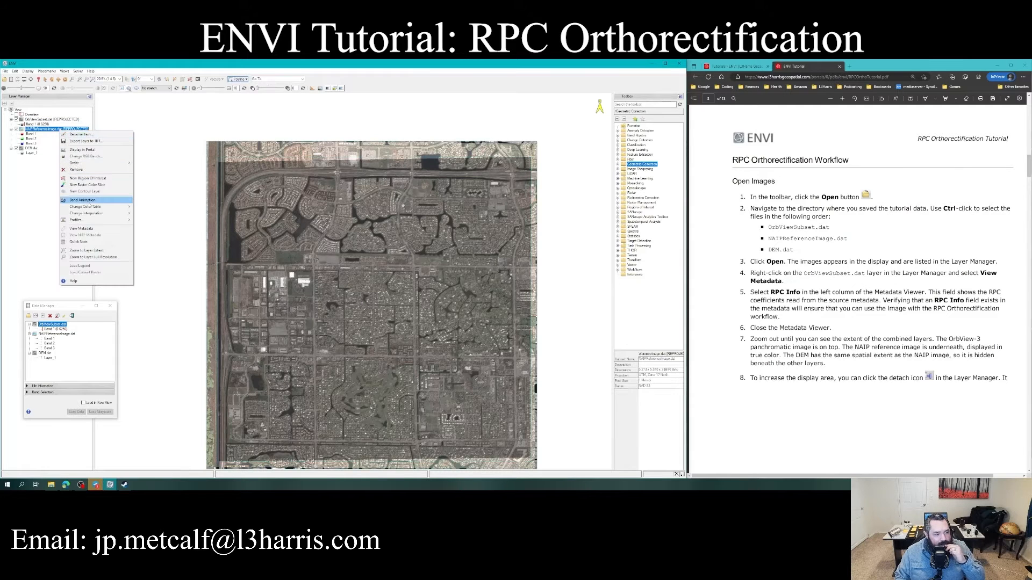
left_click(80, 228)
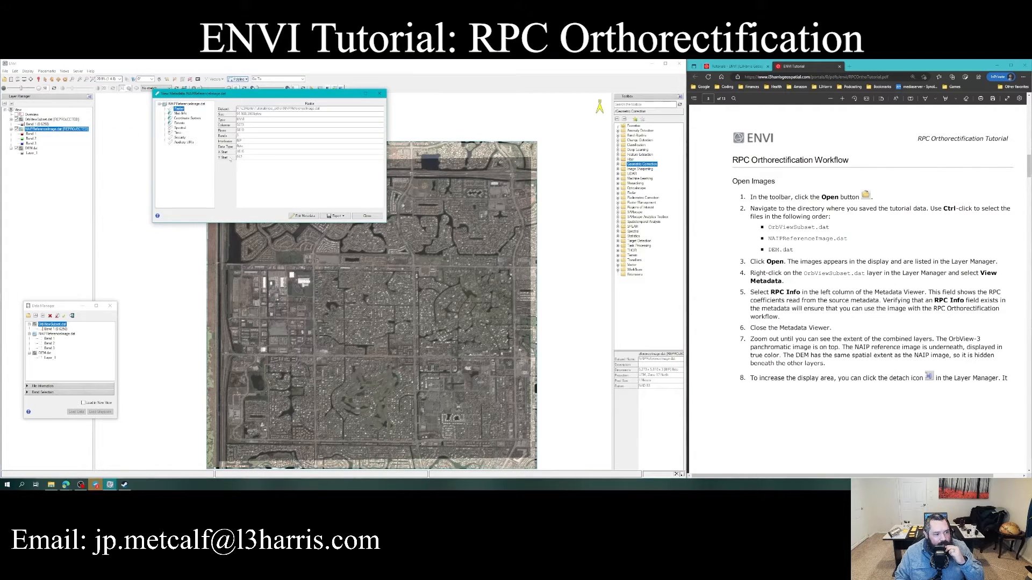
left_click(180, 132)
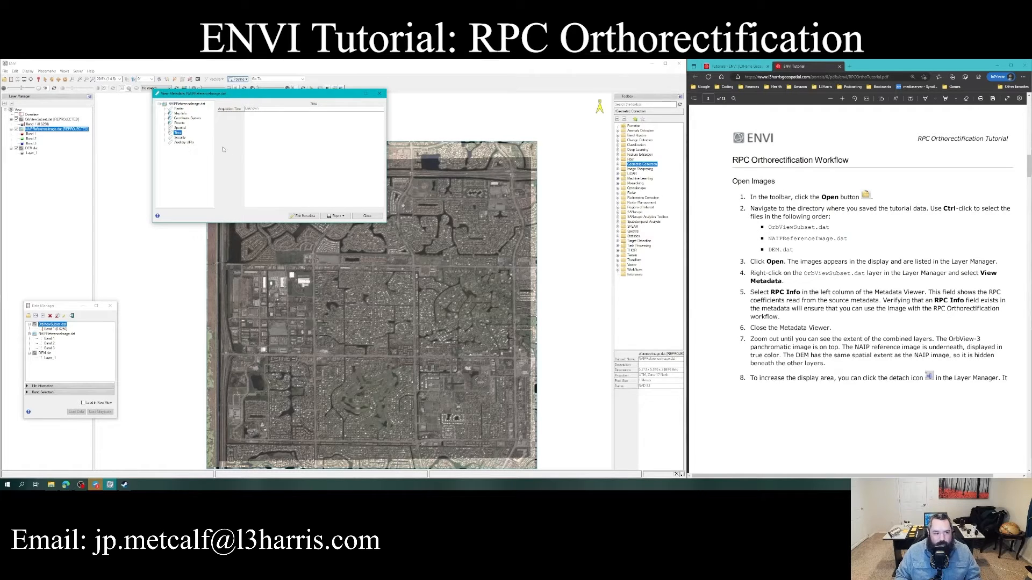
left_click(368, 216)
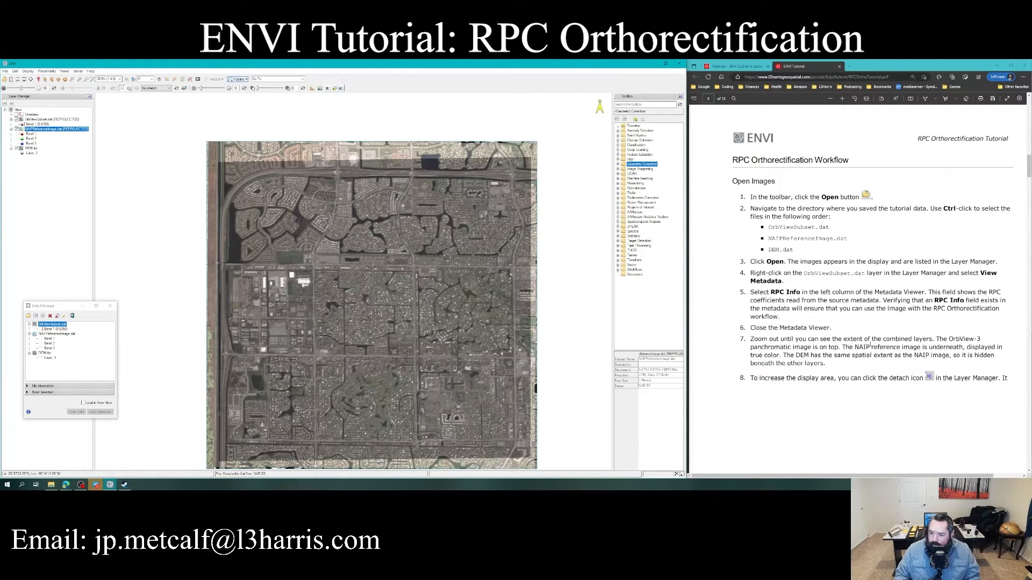
- Remove the transparency of the OrbViewSubset.dat layer so it covers the NAIP image, keeping the combined extent in view
scroll(870, 343, "down", 3)
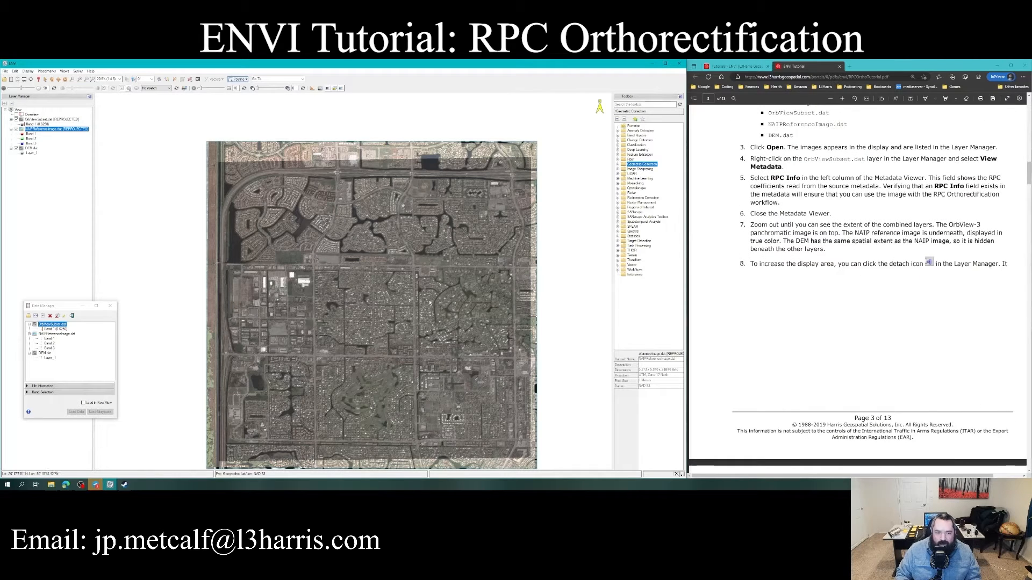
scroll(384, 312, "down", 2)
left_click_drag(446, 339, 400, 302)
scroll(388, 308, "up", 2)
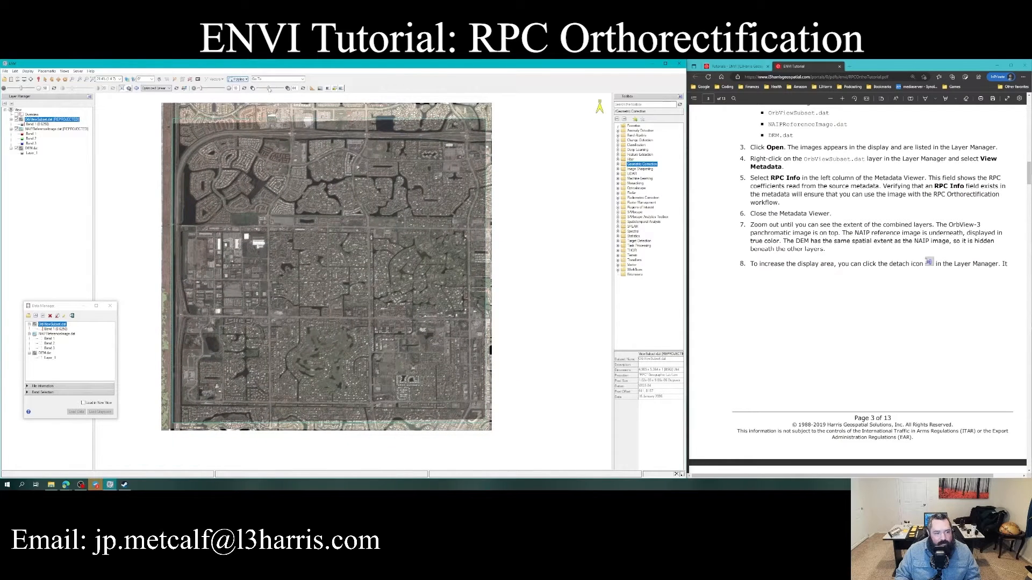
left_click_drag(269, 89, 256, 90)
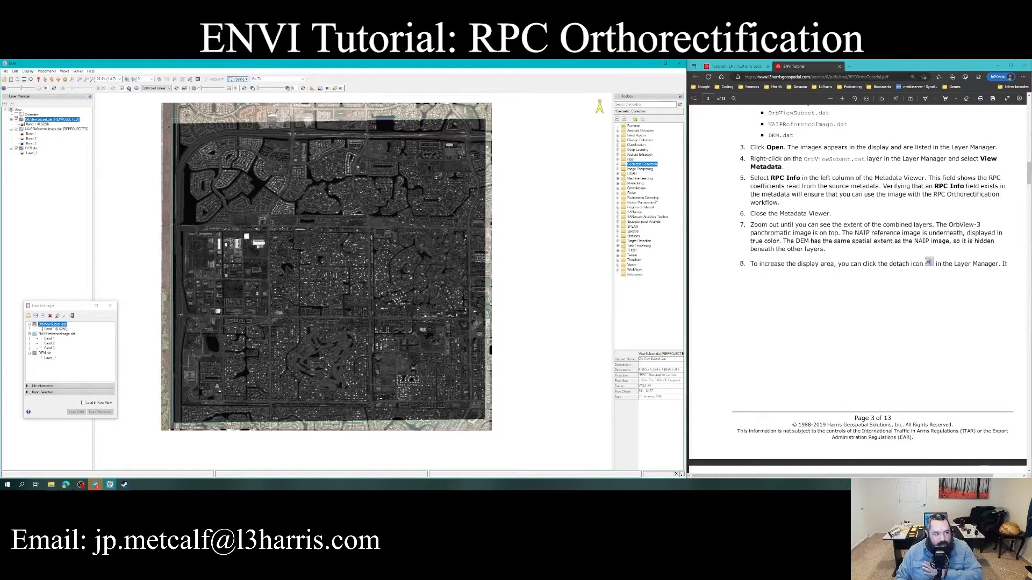
- Detach the Layer Manager into a floating dialog and place it over the empty display area beside the imagery
left_click(91, 98)
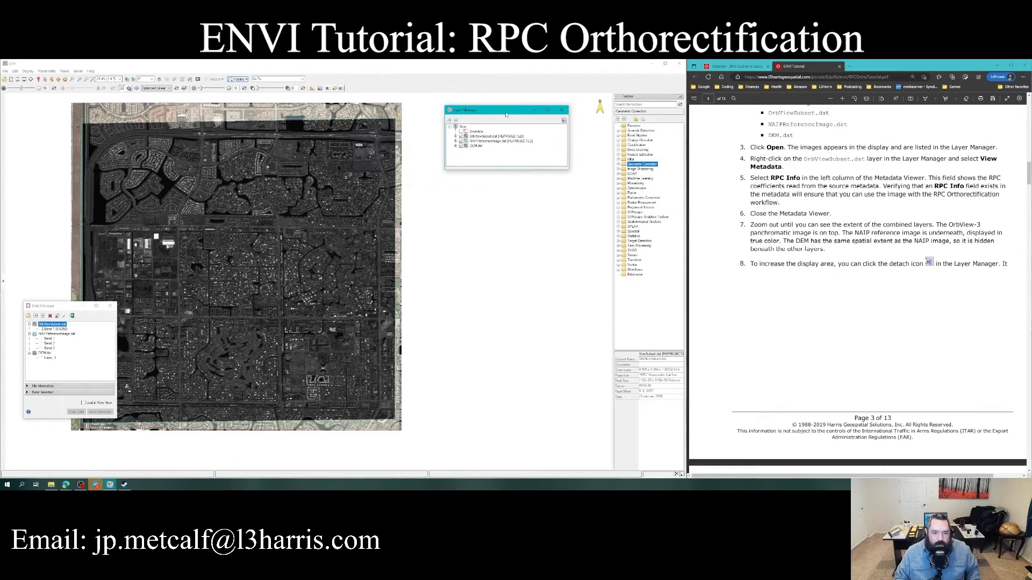
mouse_move(509, 114)
left_mouse_down()
mouse_move(542, 126)
mouse_move(514, 131)
left_mouse_up()
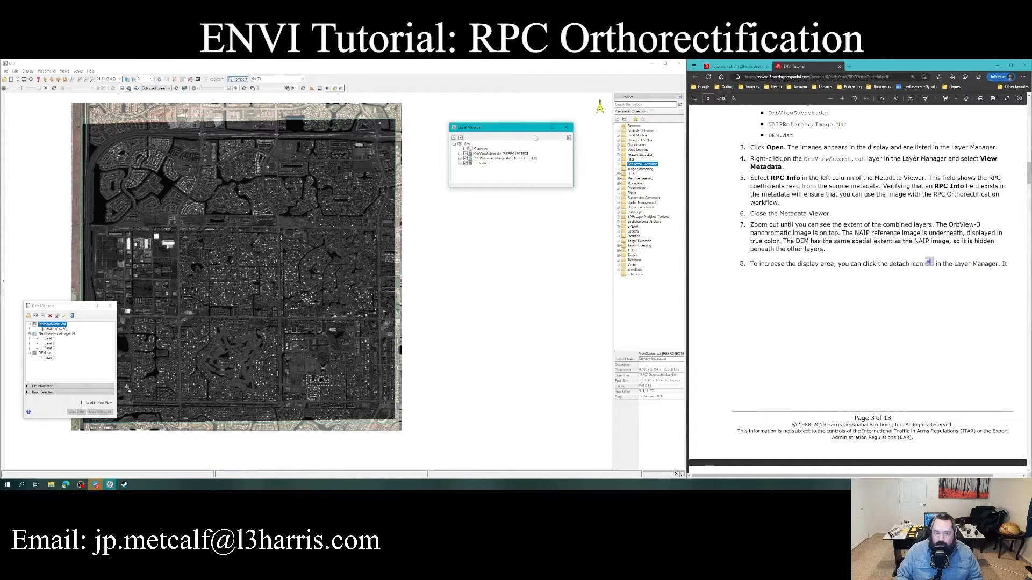
left_click_drag(522, 130, 554, 108)
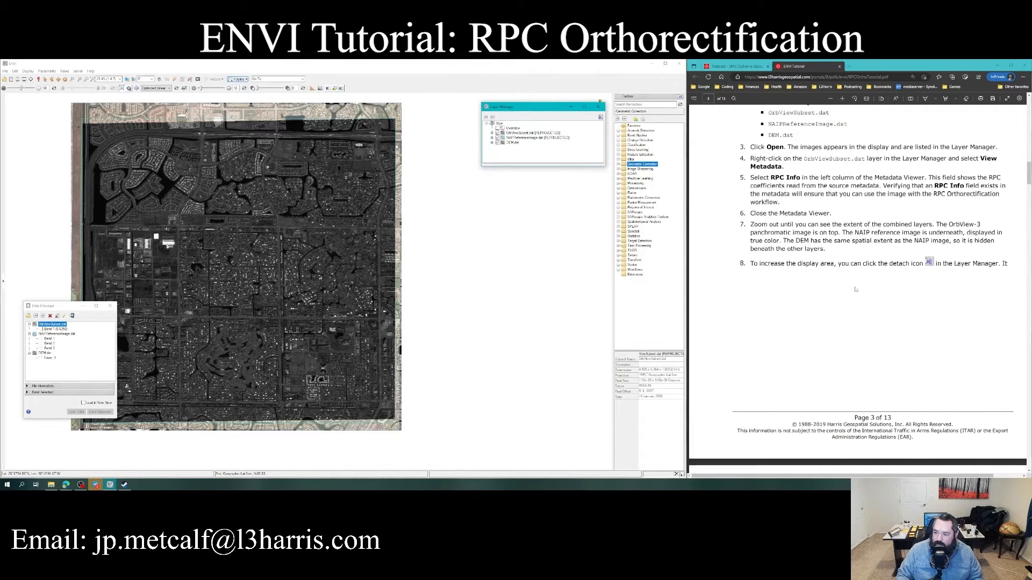
- Read the Create GCPs instructions in the tutorial PDF
scroll(855, 290, "down", 7)
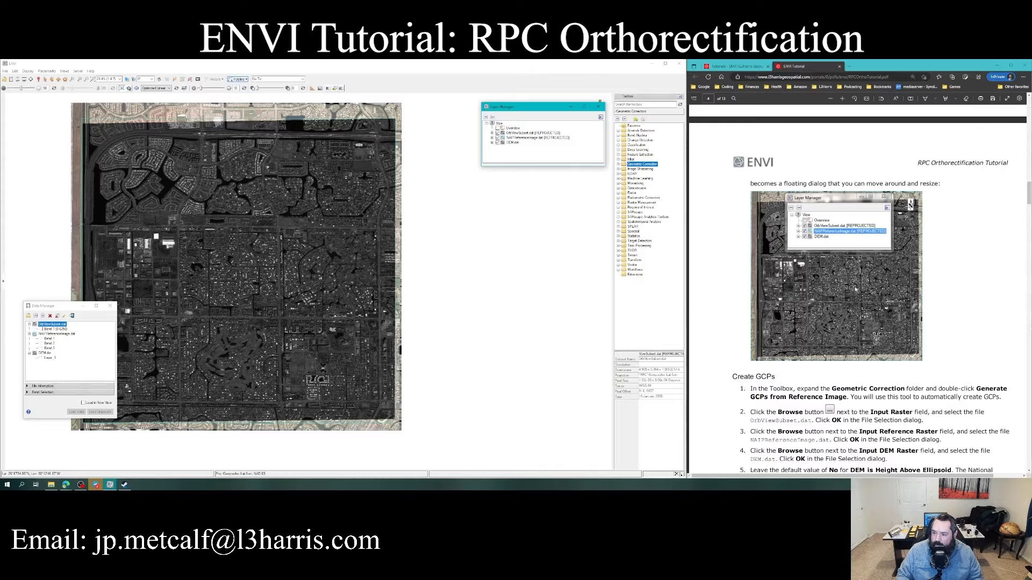
scroll(854, 289, "down", 3)
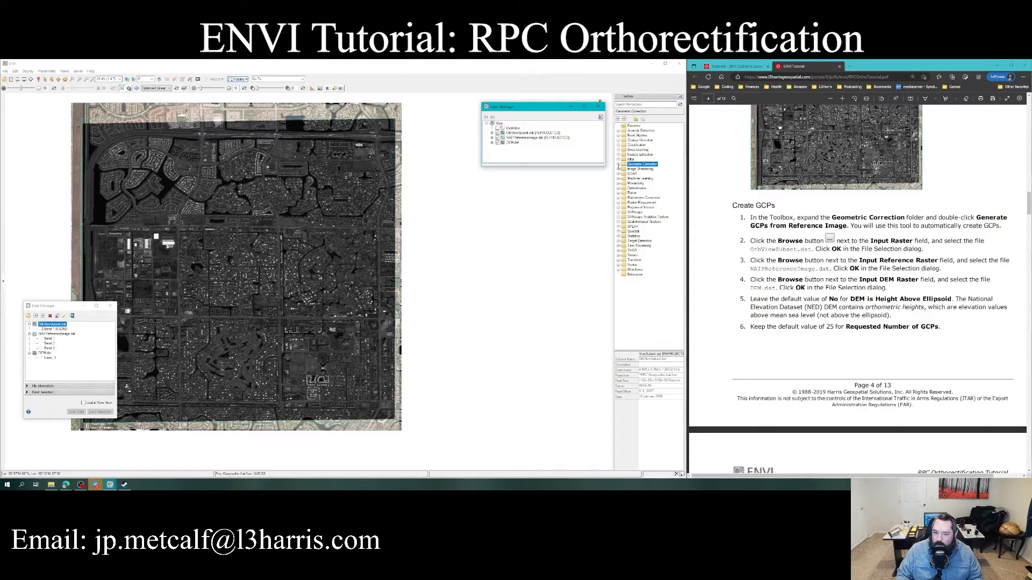
- Open the Generate GCPs from Reference Image tool in the Geometric Correction folder and place its dialog beside the imagery
left_click(618, 164)
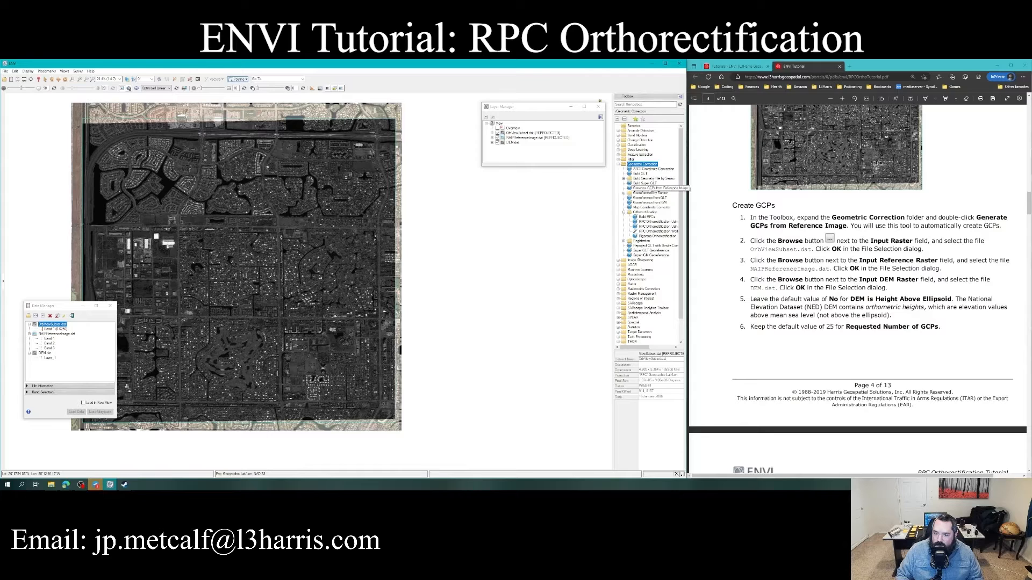
left_click(649, 189)
double_click(649, 188)
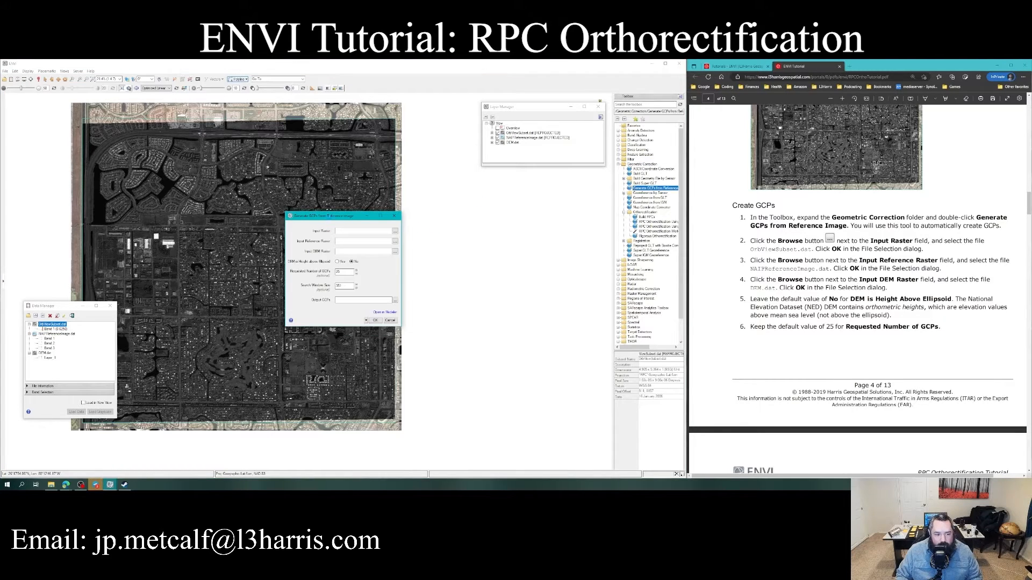
left_click_drag(333, 218, 455, 221)
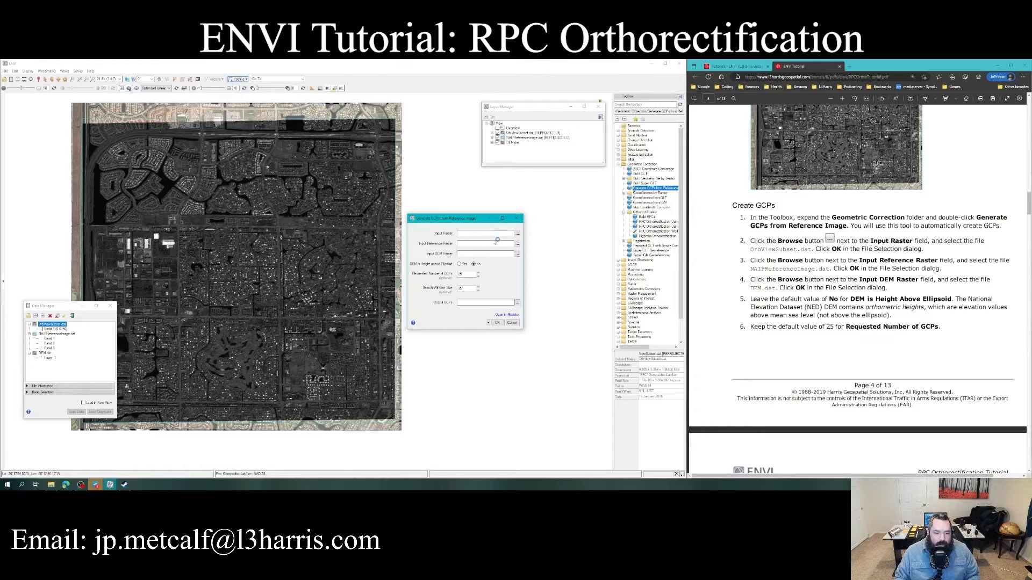
- Select OrbViewSubset.dat as the input raster for GCP generation
left_click(517, 233)
left_click_drag(500, 236, 571, 244)
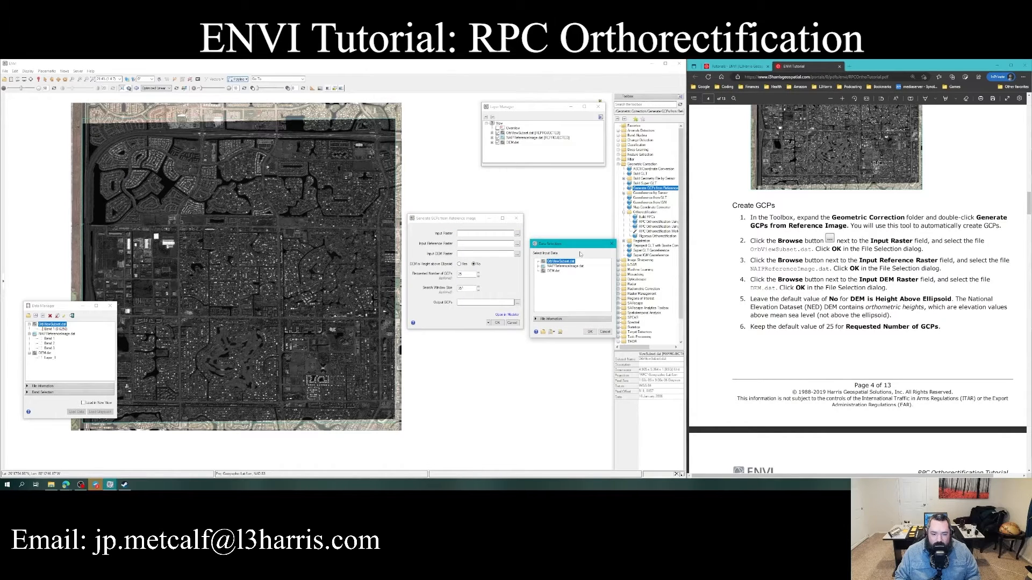
left_click_drag(554, 247, 559, 242)
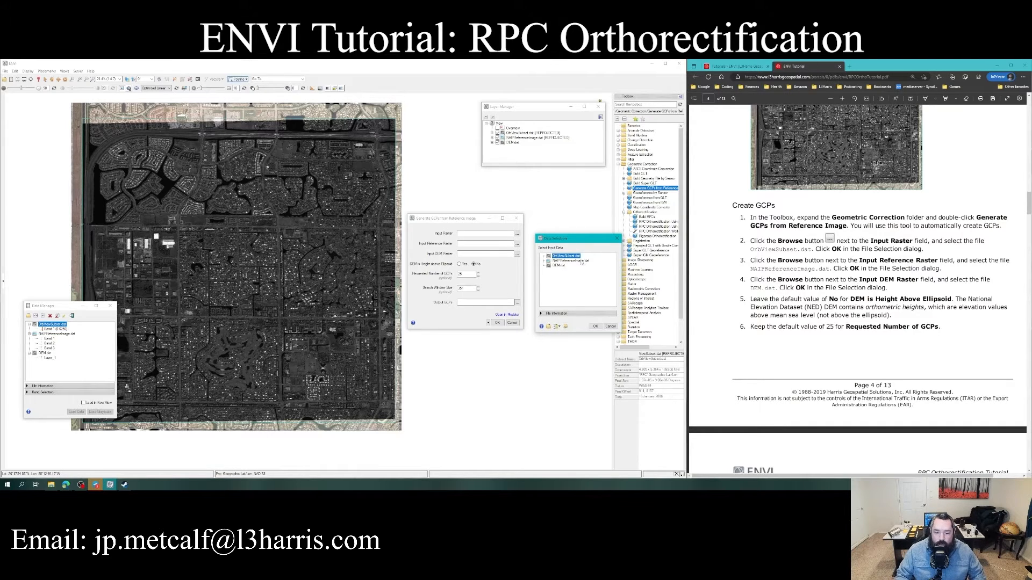
left_click_drag(561, 241, 559, 234)
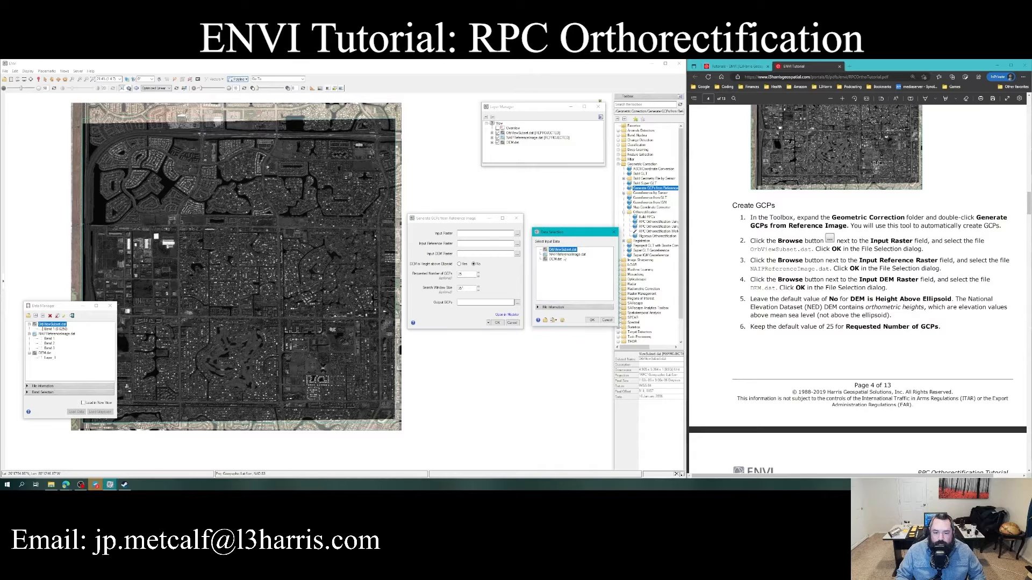
left_click(592, 320)
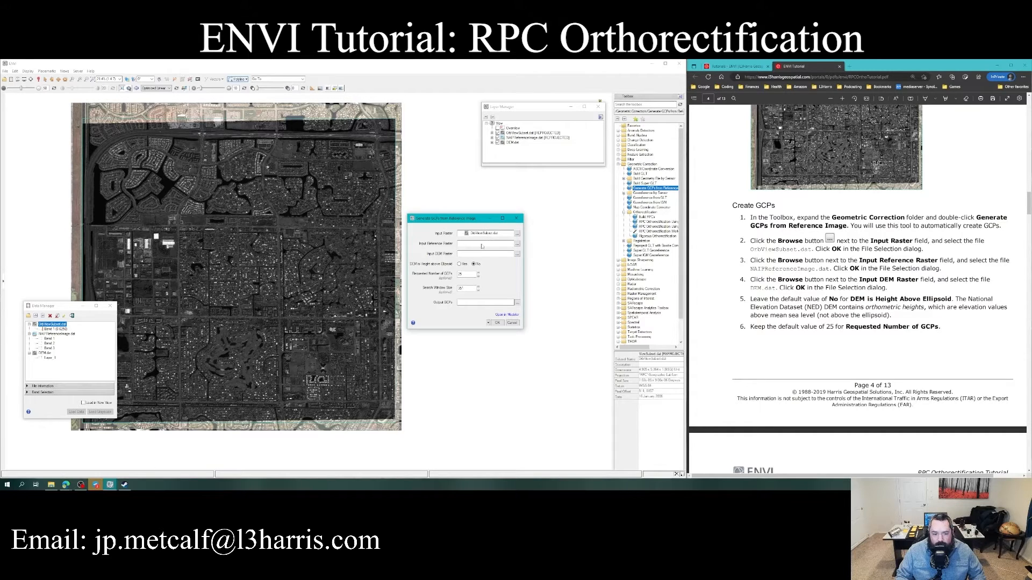
- Set NAIPReferenceImage.dat as the input reference raster and DEM.dat as the input DEM raster
left_click(517, 243)
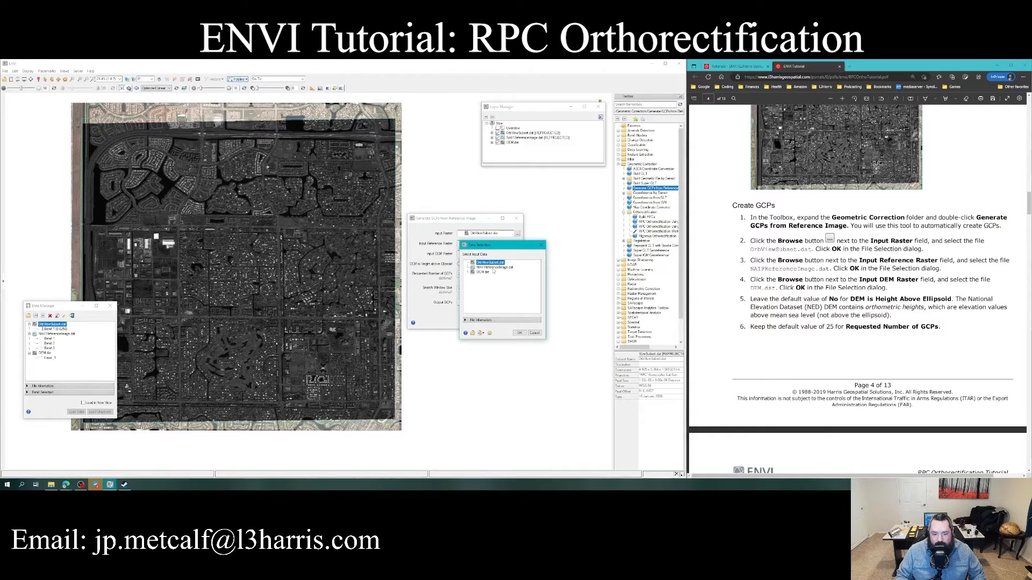
left_click(493, 267)
left_click(519, 333)
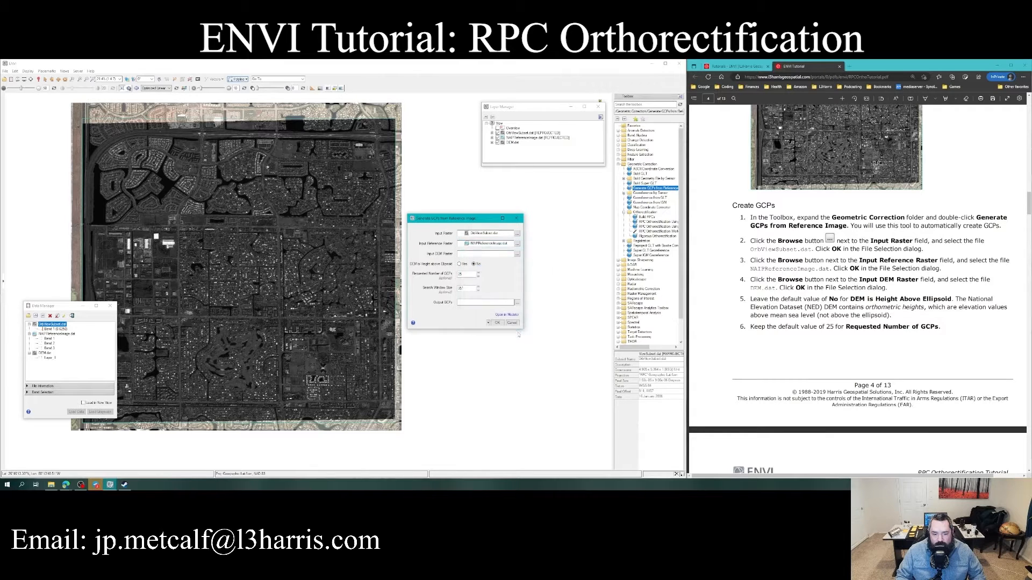
left_click(518, 254)
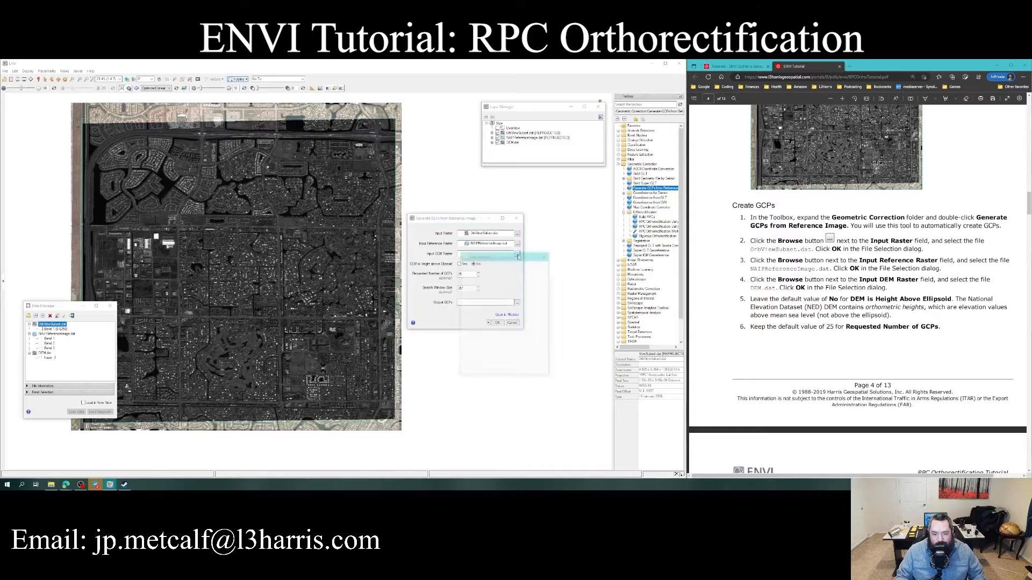
left_click(482, 282)
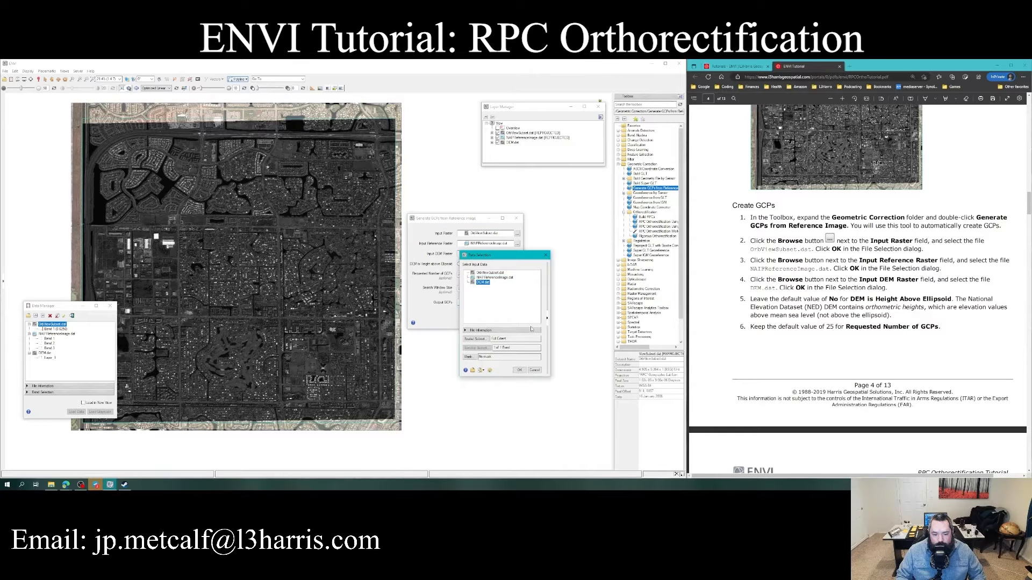
left_click(519, 371)
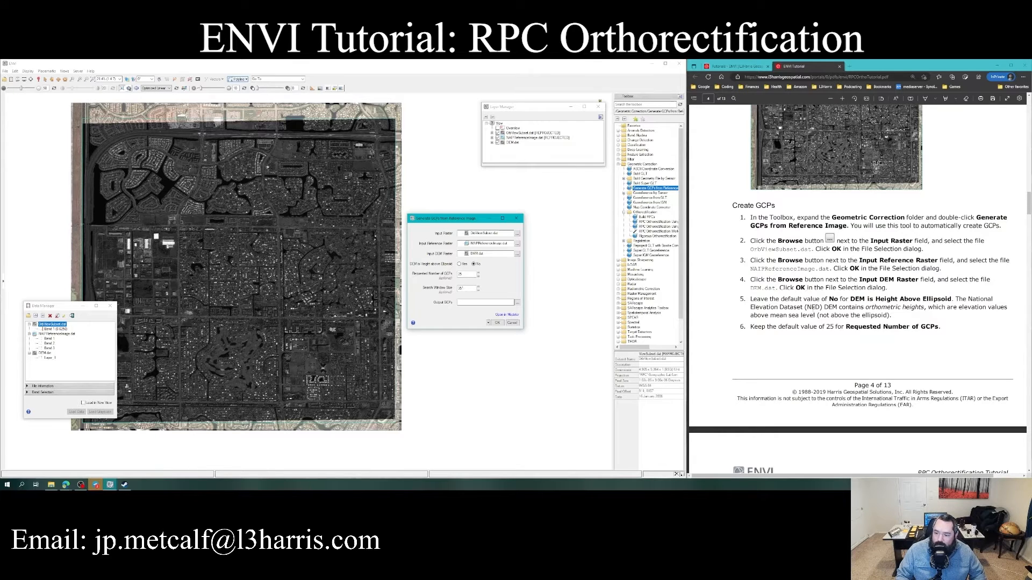
- Set the output GCPs file to automatic_GCP_generation_25.pts in the rpc_ortho folder, and generate the GCPs
scroll(844, 293, "down", 2)
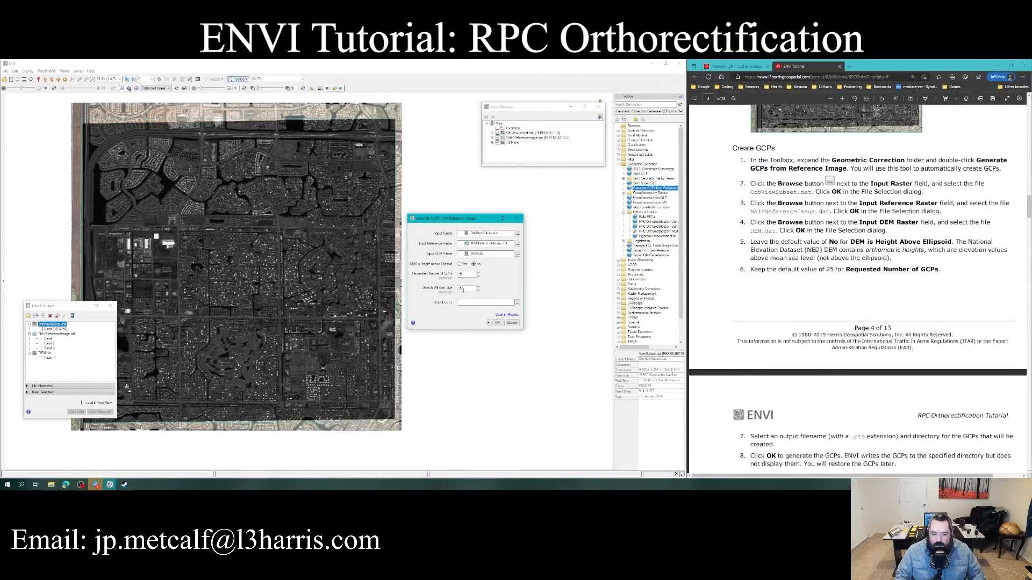
scroll(851, 363, "down", 3)
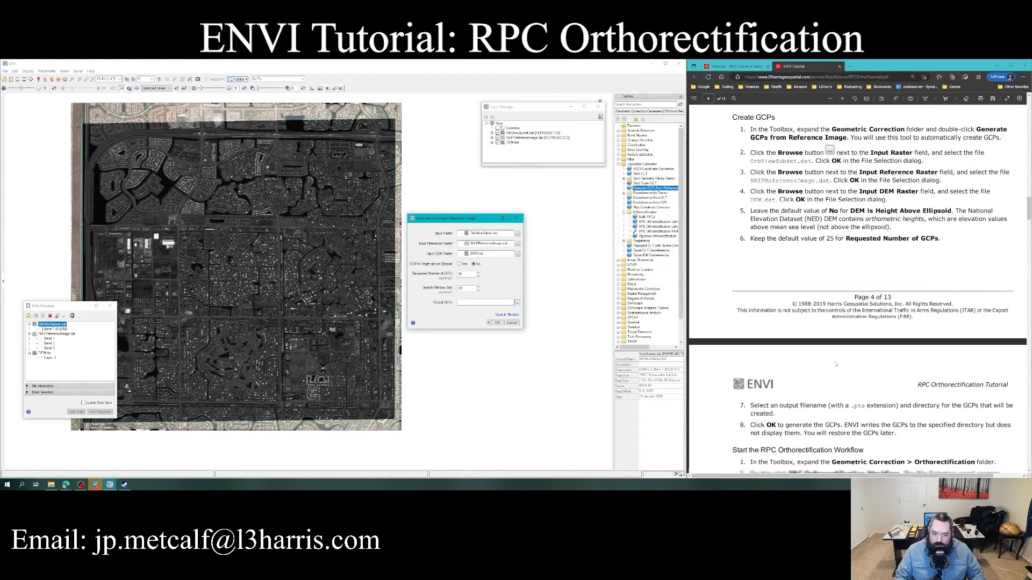
scroll(836, 363, "down", 2)
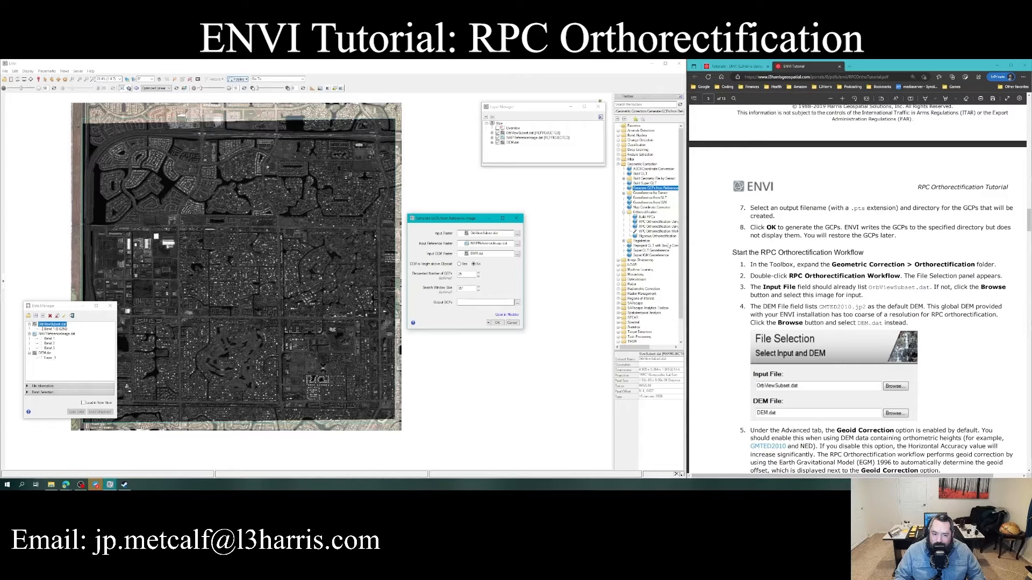
left_click(468, 303)
left_click(516, 303)
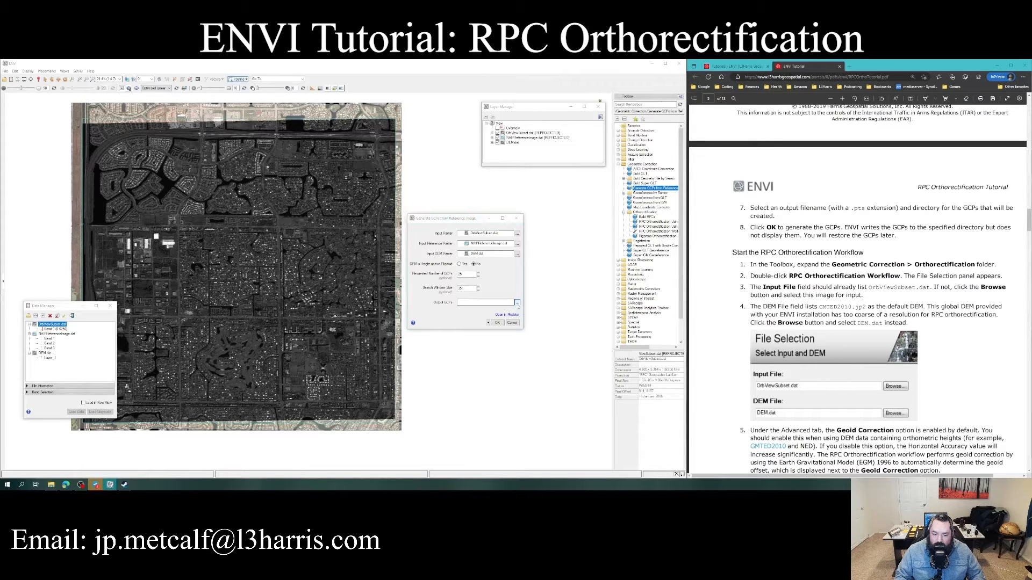
left_click_drag(558, 229, 498, 208)
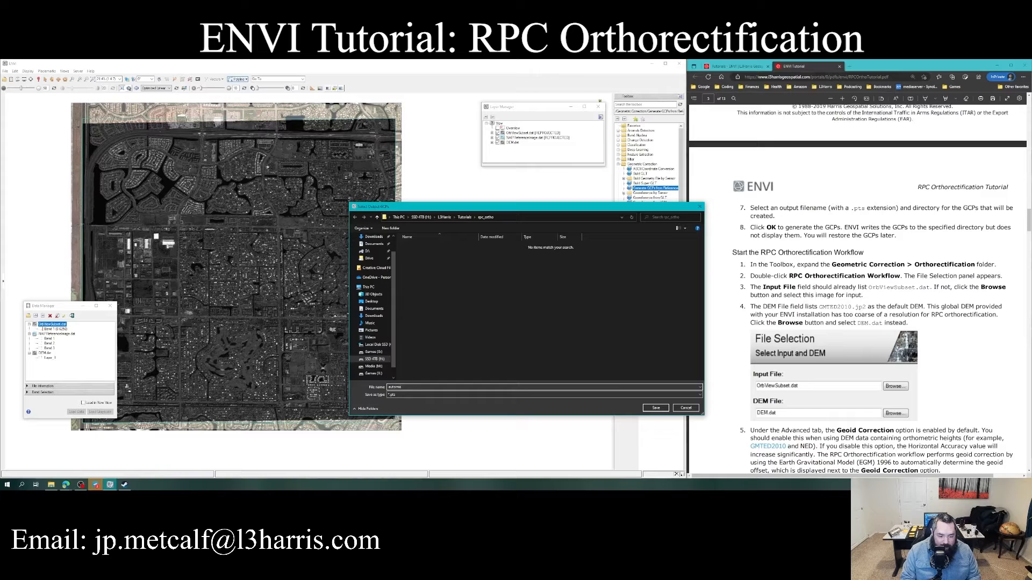
type("tic_GCP_generation25.pts")
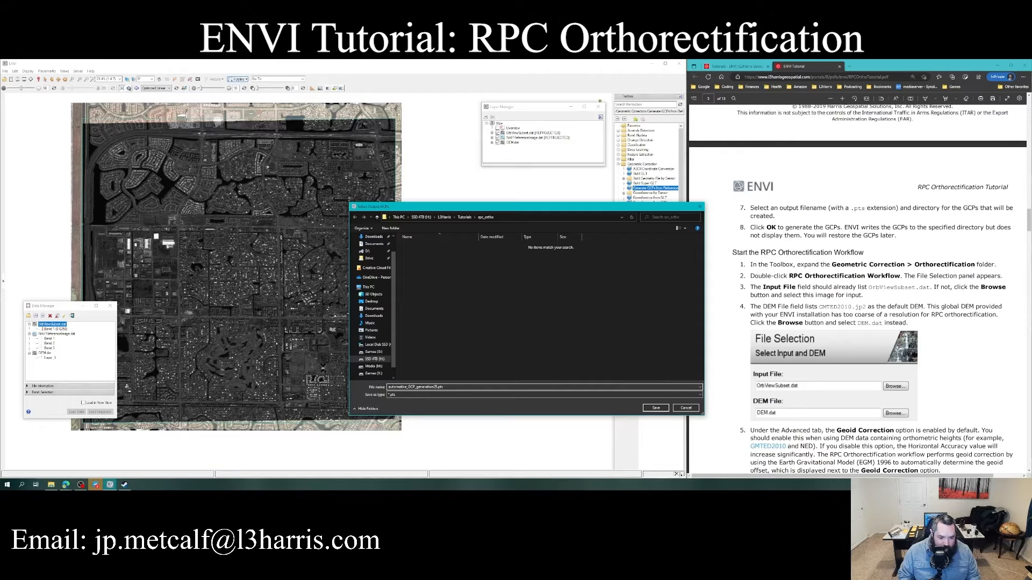
type("_")
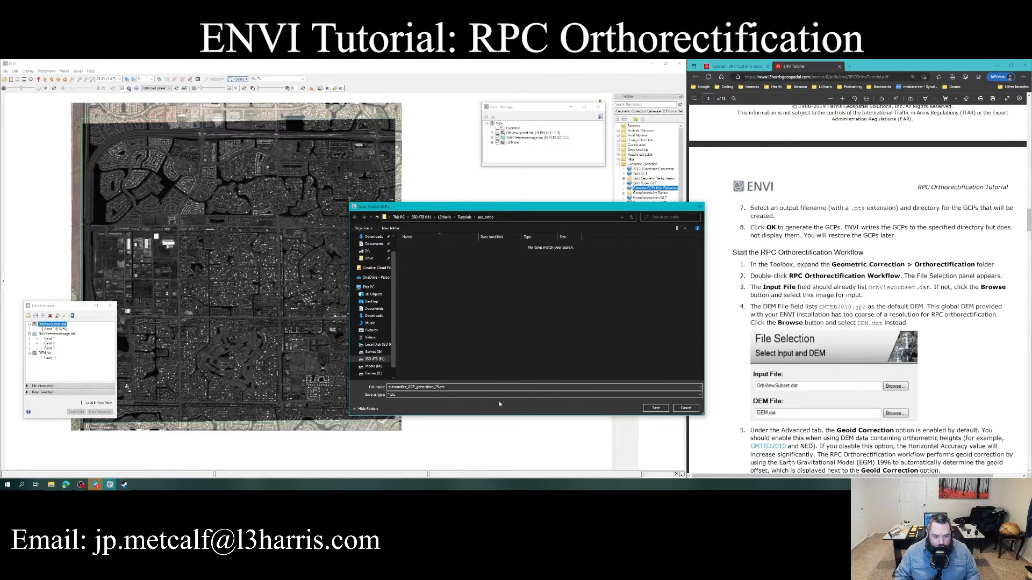
left_click(656, 409)
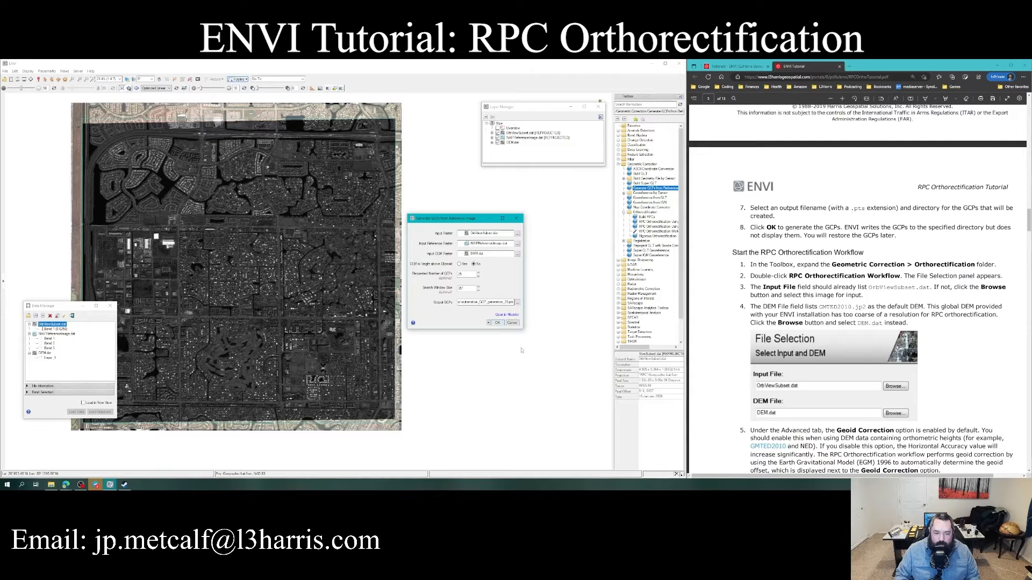
left_click(497, 323)
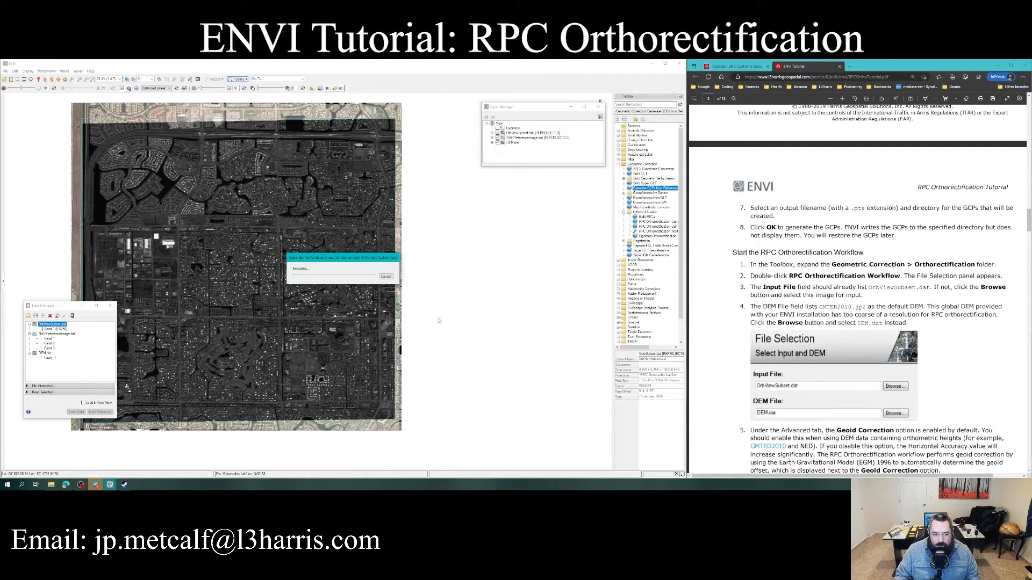
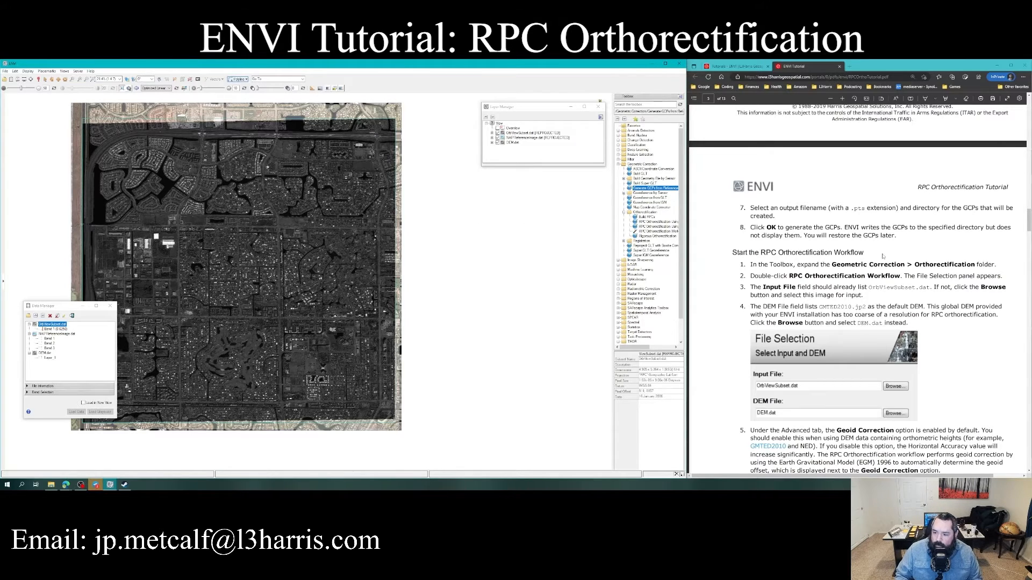
- Consult the tutorial's workflow instructions and launch the RPC Orthorectification Workflow, placing its dialog beside the imagery
scroll(882, 256, "down", 1)
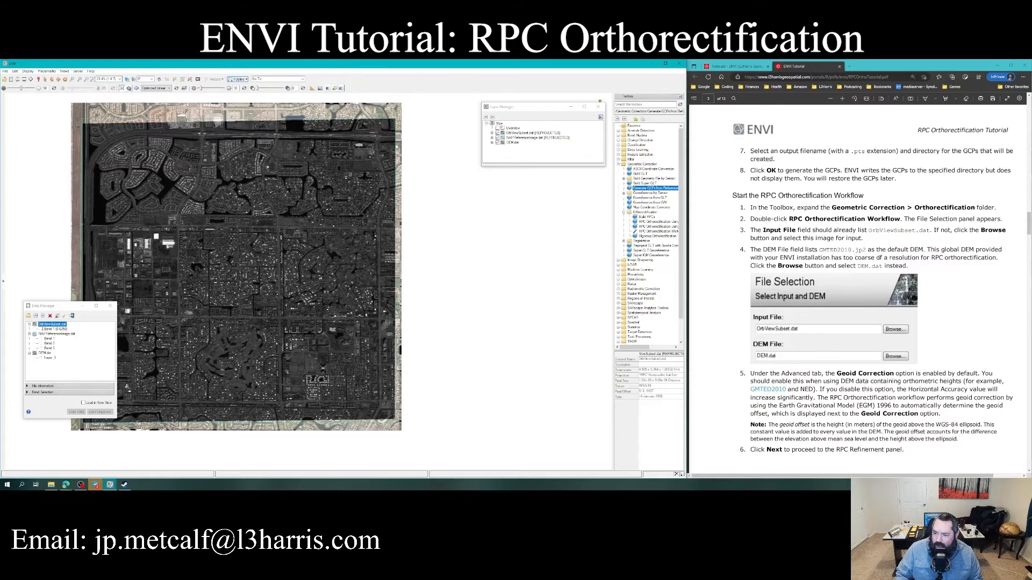
scroll(881, 257, "down", 1)
scroll(882, 257, "up", 1)
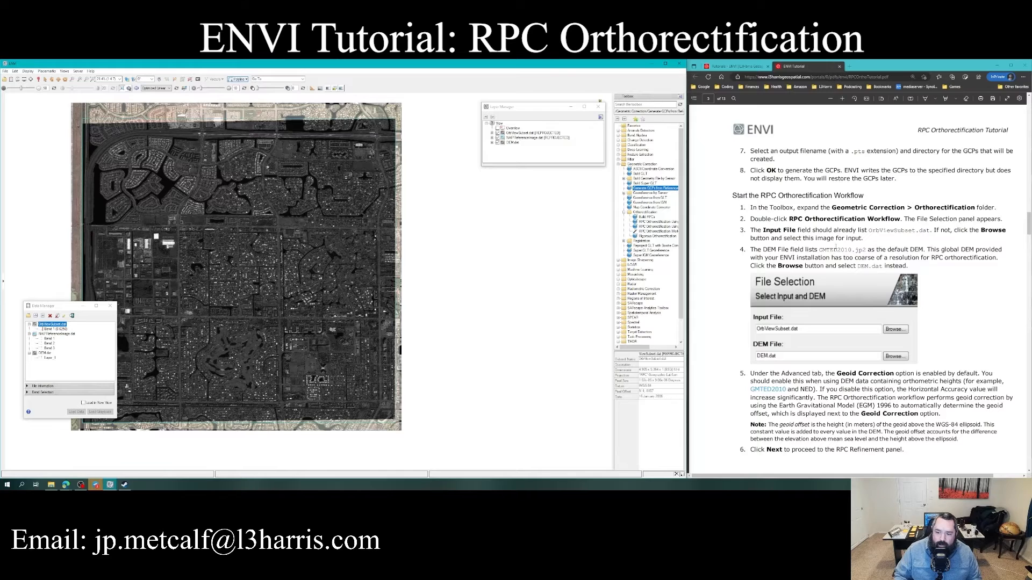
scroll(835, 247, "down", 1)
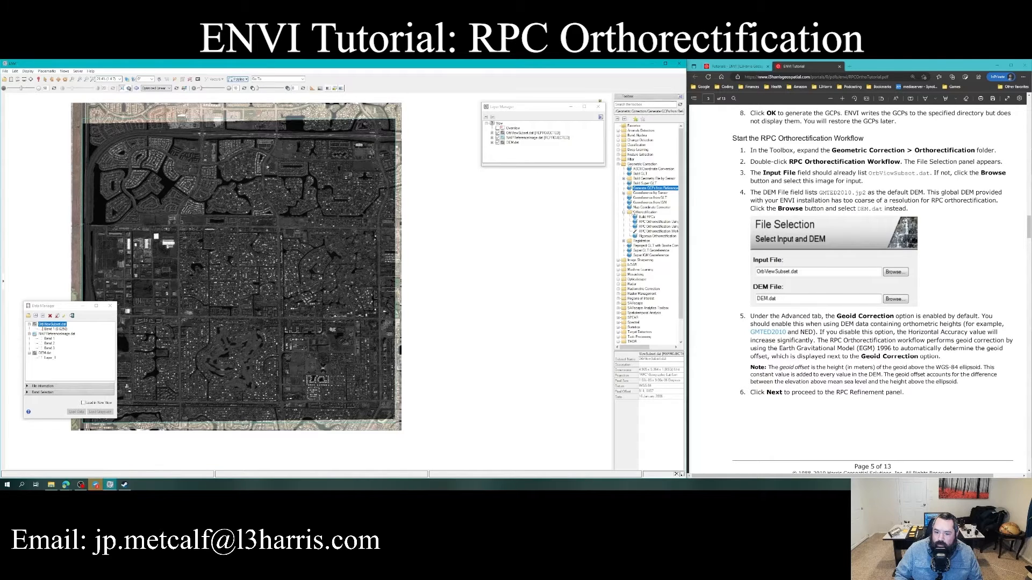
left_click(640, 214)
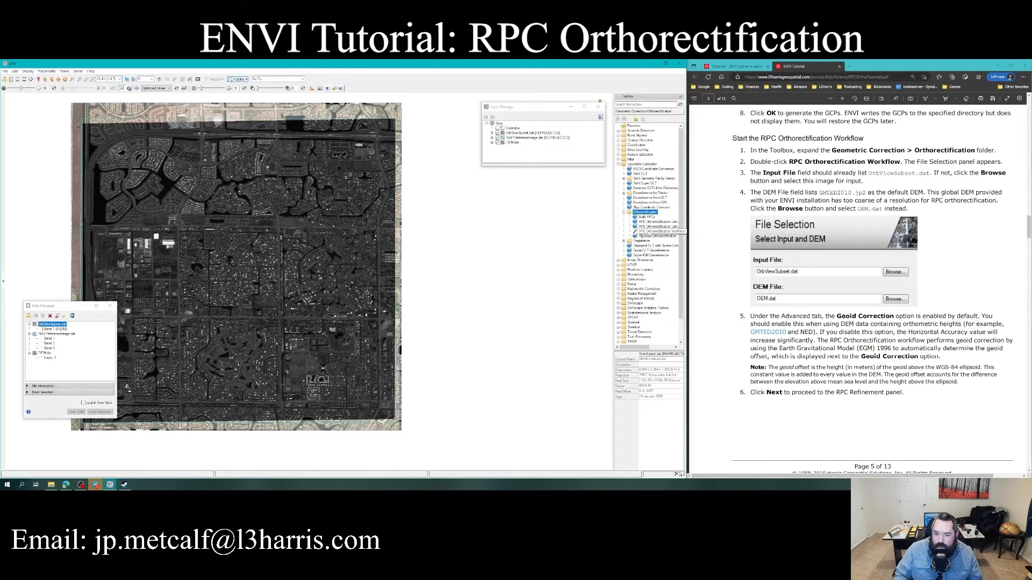
double_click(648, 231)
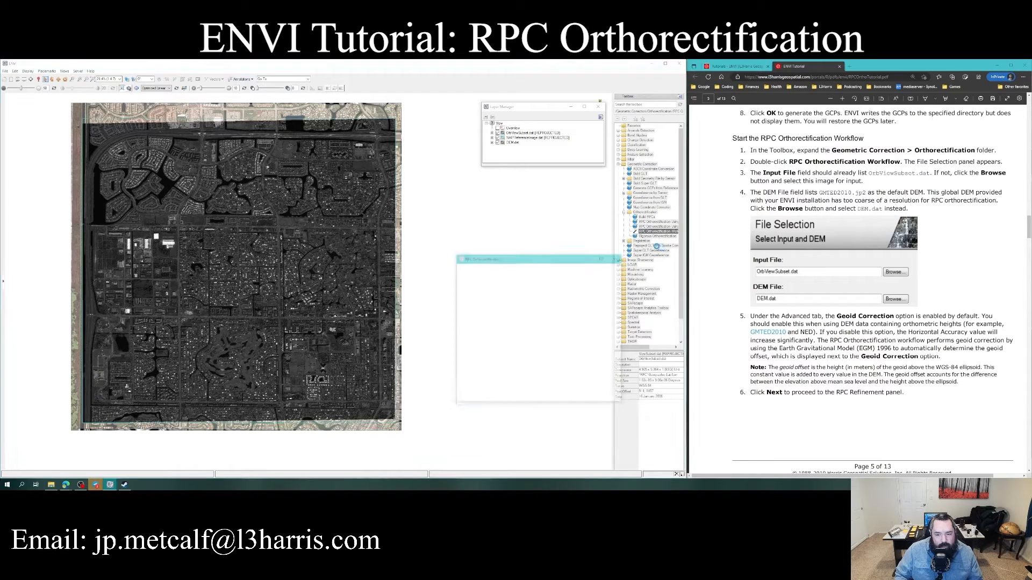
left_click_drag(510, 260, 453, 246)
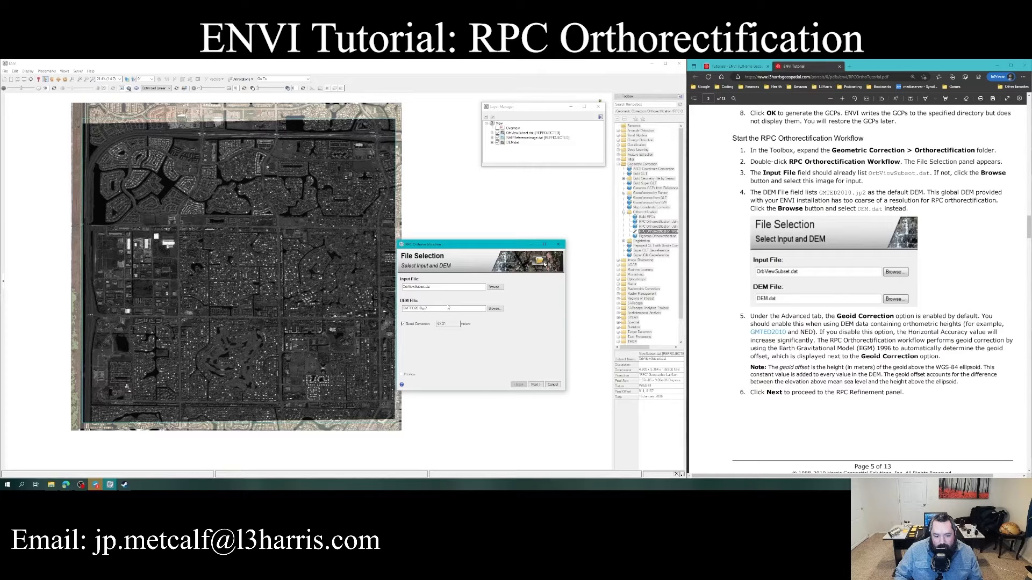
- Select DEM.dat as the workflow's DEM file and check the geoid correction value
left_click(493, 308)
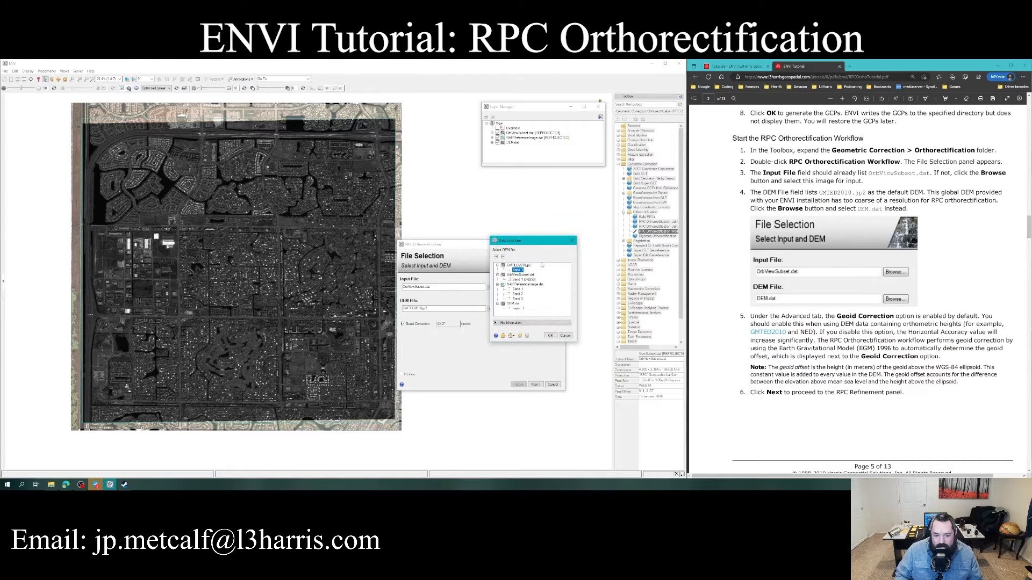
left_click(518, 310)
left_click(548, 335)
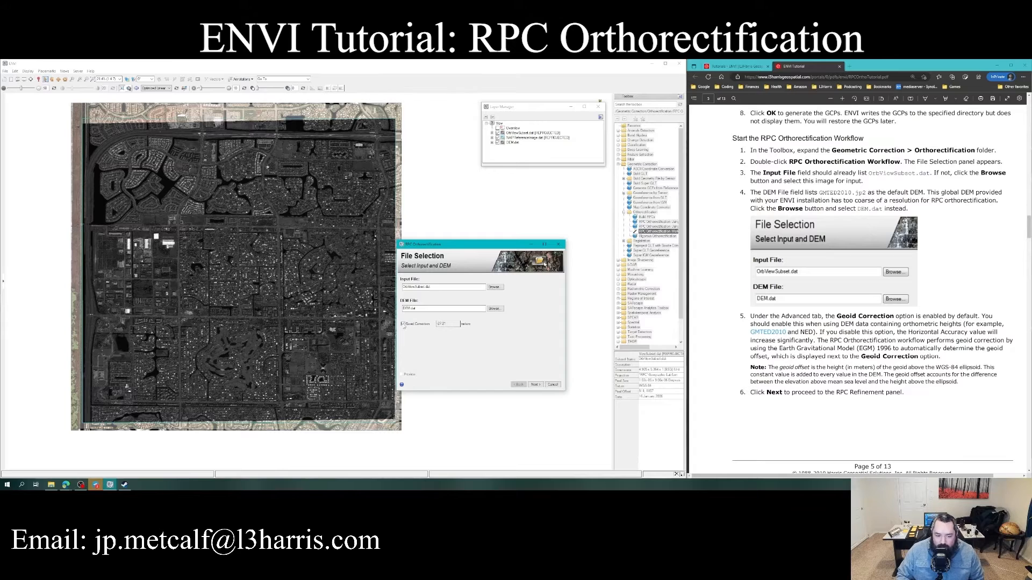
double_click(447, 324)
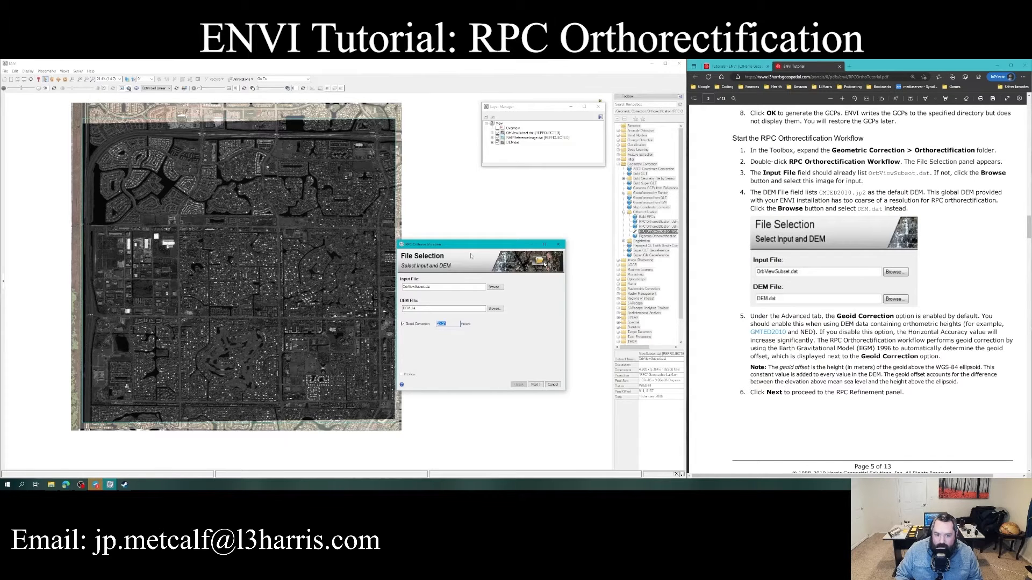
left_click_drag(469, 245, 478, 243)
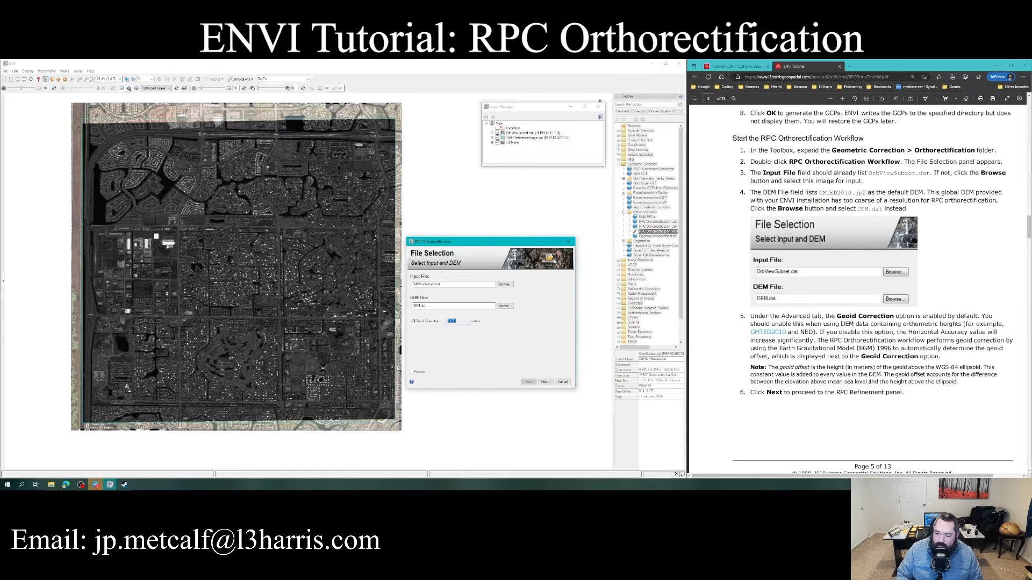
- Proceed to the RPC Refinement stage of the workflow and reposition its dialog below the Layer Manager
scroll(870, 380, "down", 1)
scroll(870, 381, "down", 2)
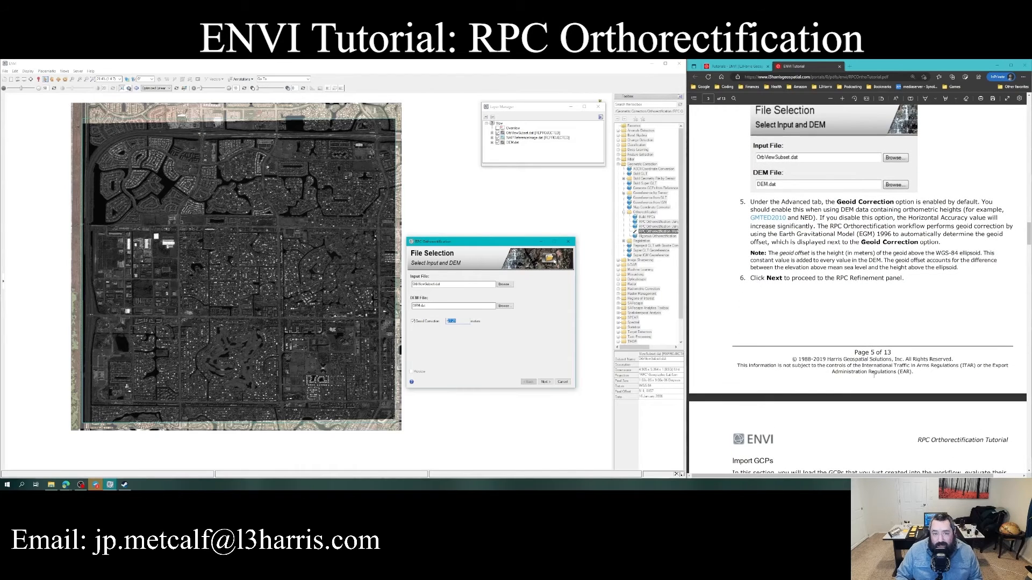
left_click(546, 382)
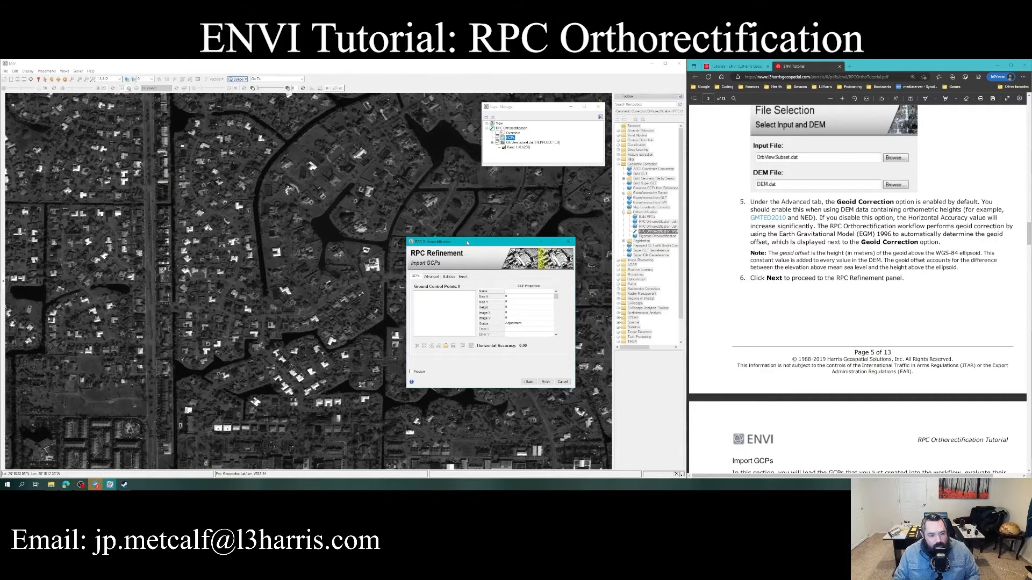
left_click_drag(466, 243, 494, 246)
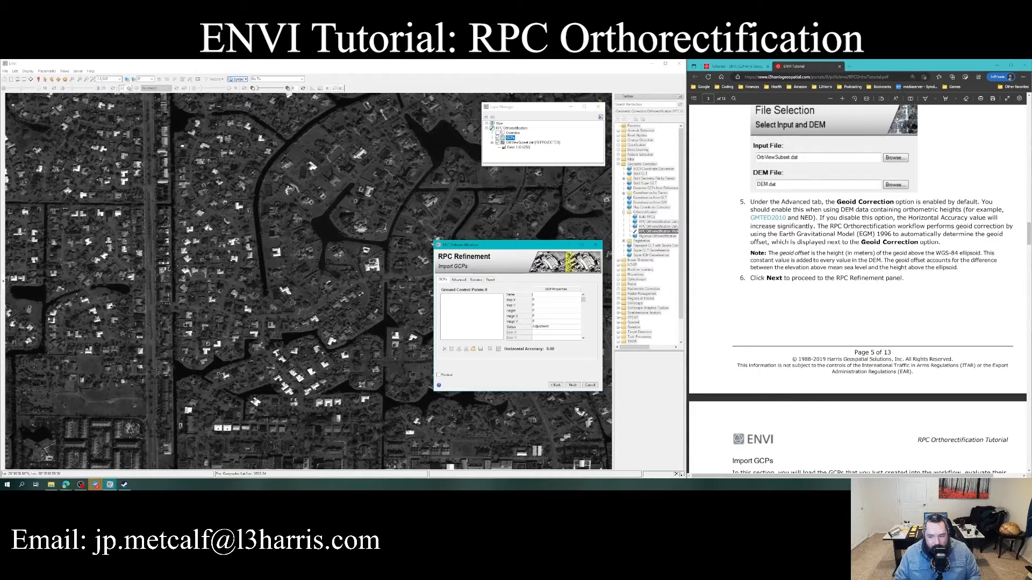
- Load the ground control points from automatic_GCP_generation_25.pts in the rpc_ortho folder into the RPC Refinement stage
scroll(857, 290, "down", 5)
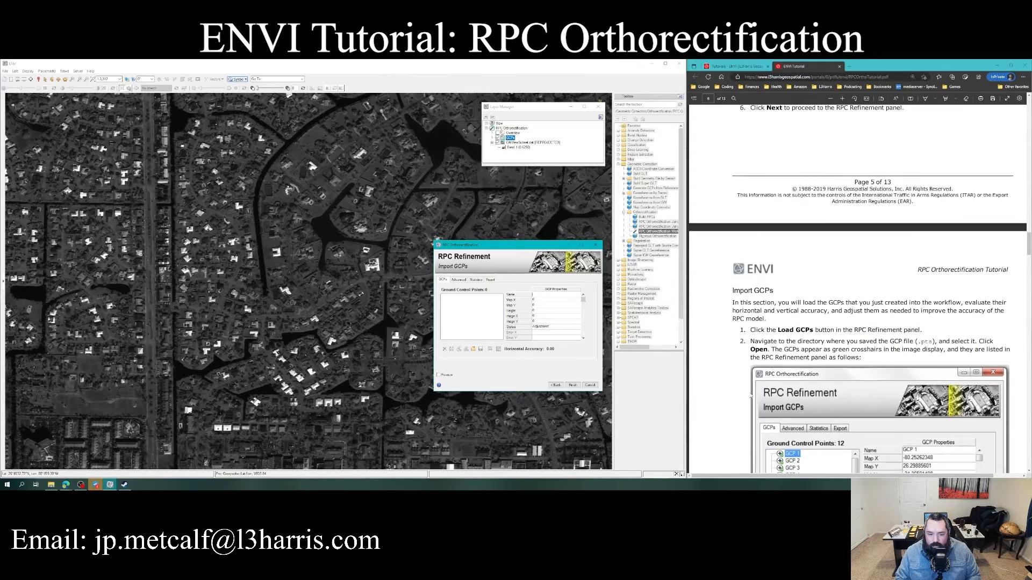
left_click_drag(497, 248, 461, 245)
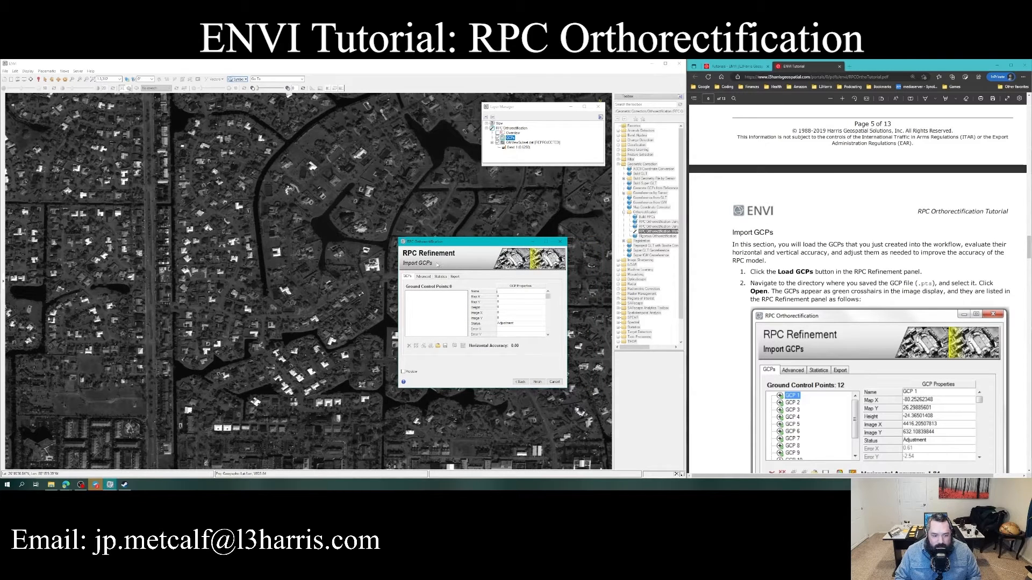
left_click_drag(462, 248, 445, 231)
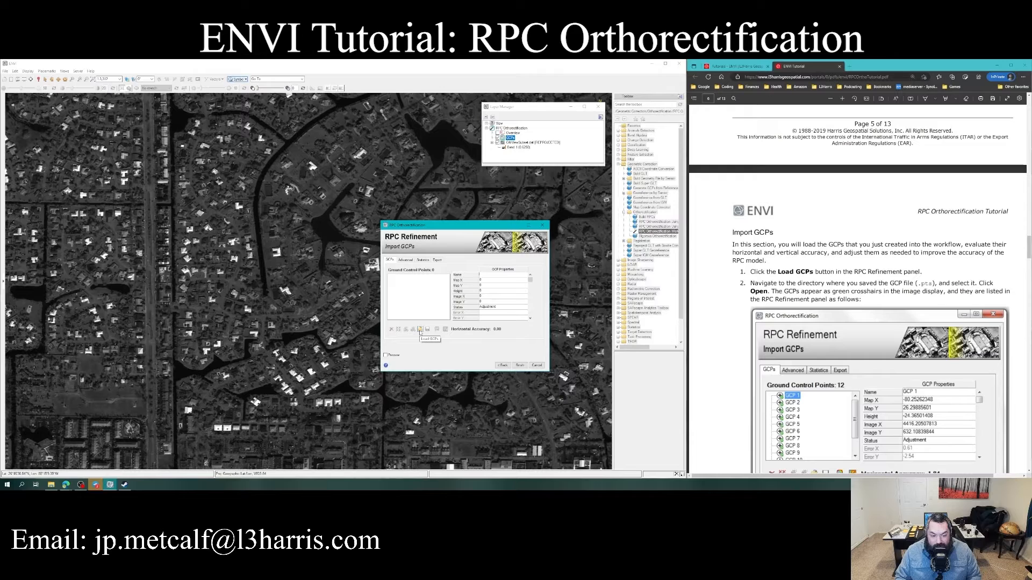
left_click(420, 330)
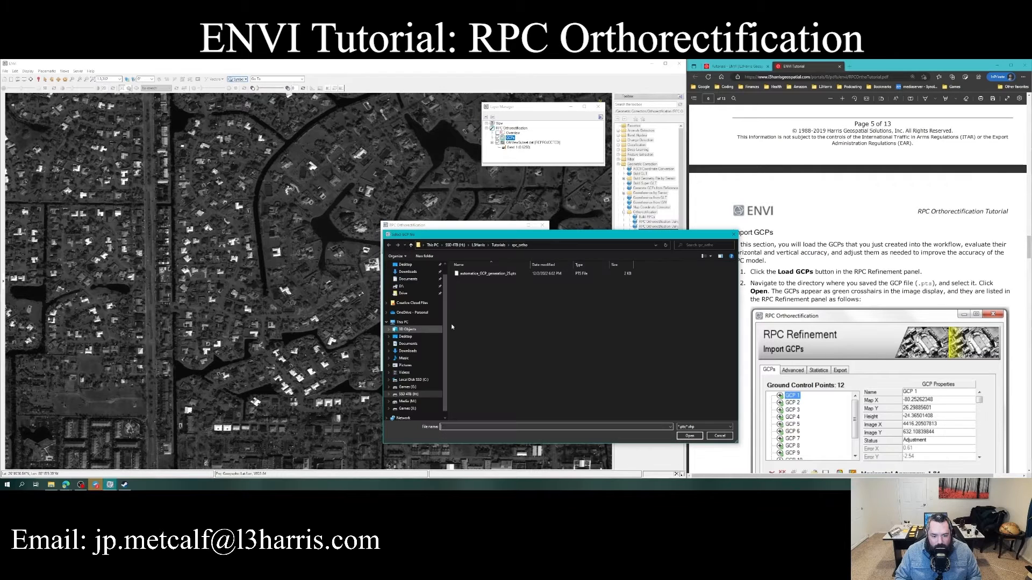
left_click(502, 274)
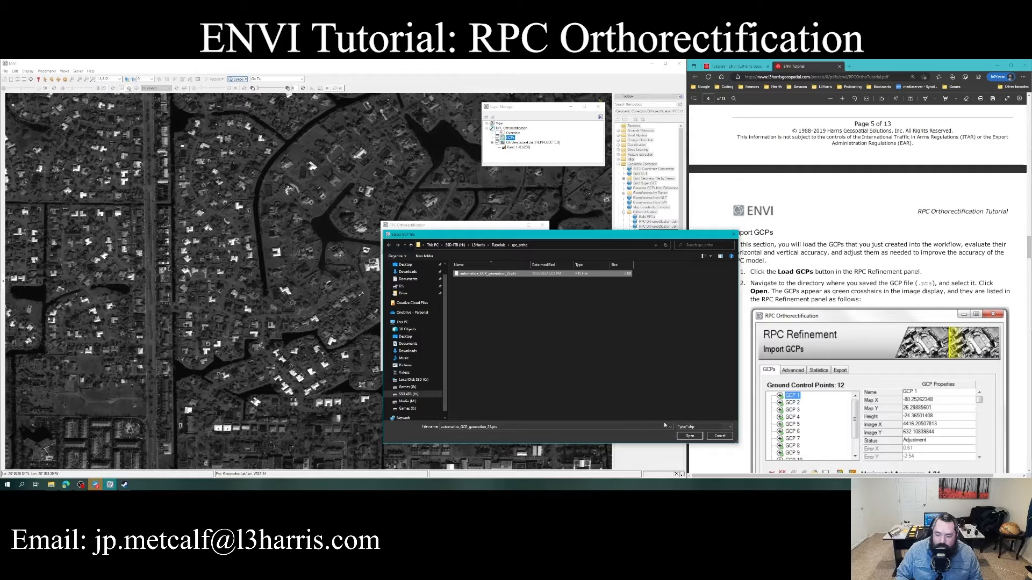
left_click(690, 436)
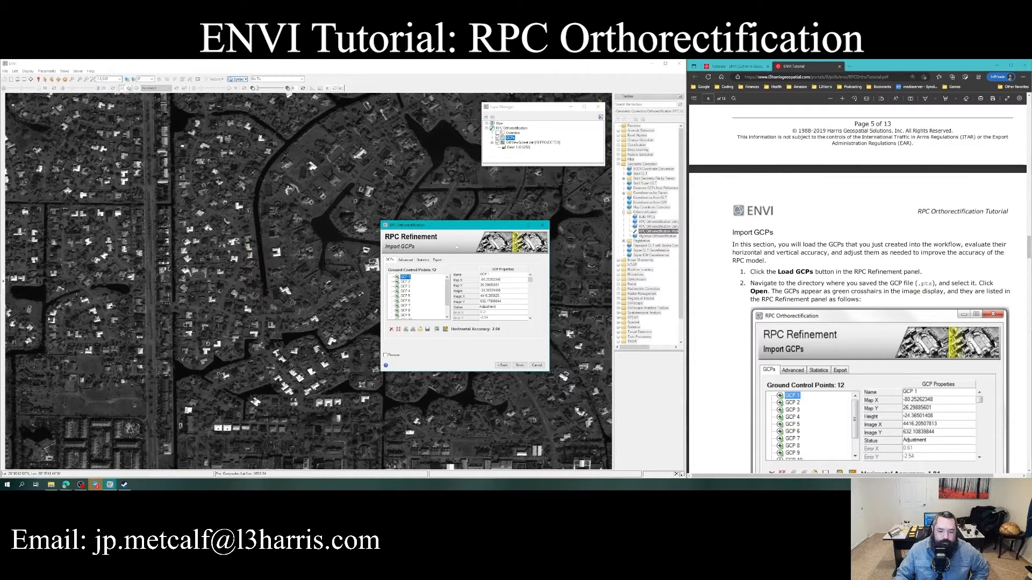
- Read the tutorial's explanation of the imported GCPs, covering adjustment points, GCP Properties and Horizontal Accuracy
scroll(792, 343, "down", 5)
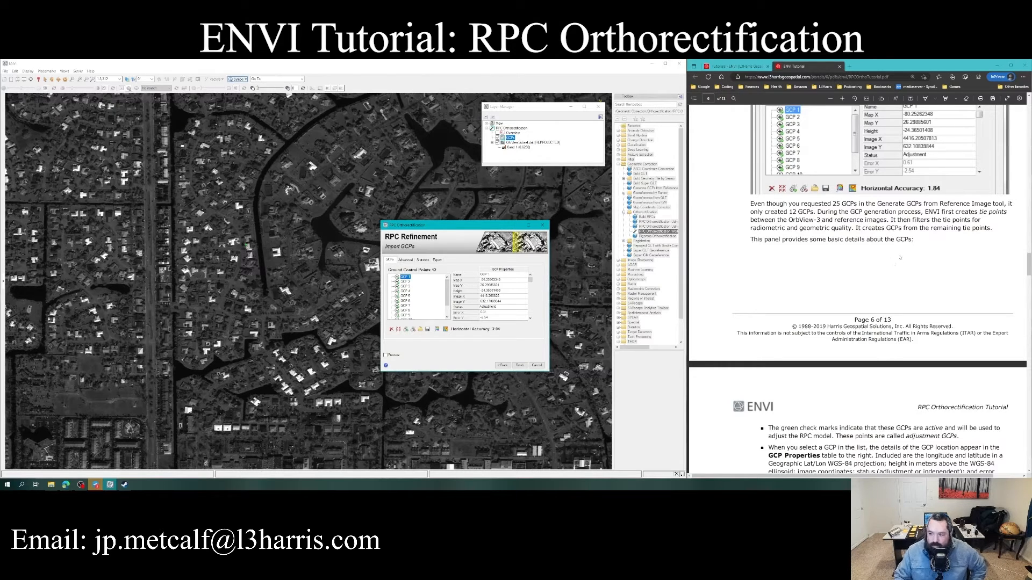
scroll(893, 263, "down", 2)
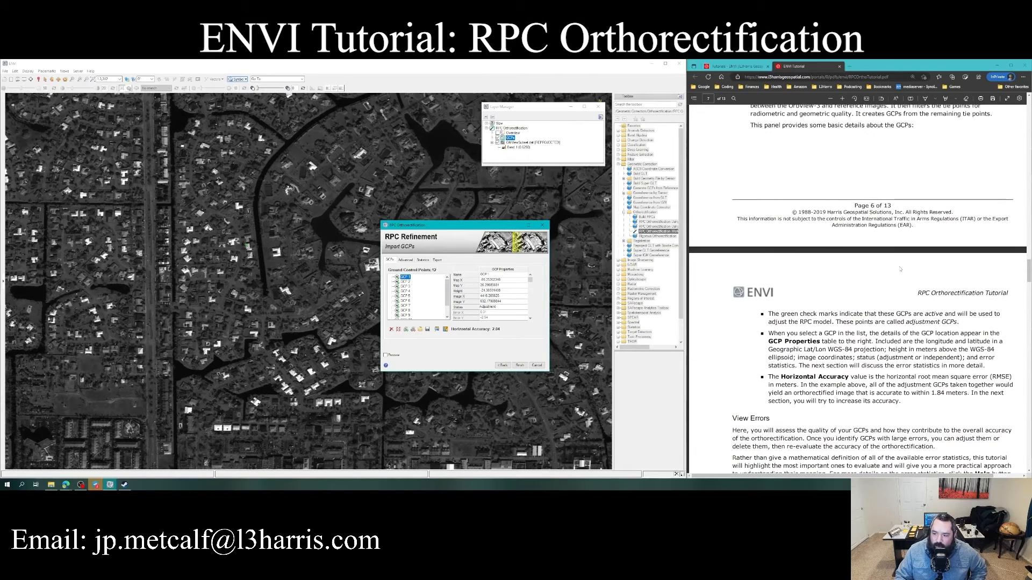
scroll(900, 269, "down", 1)
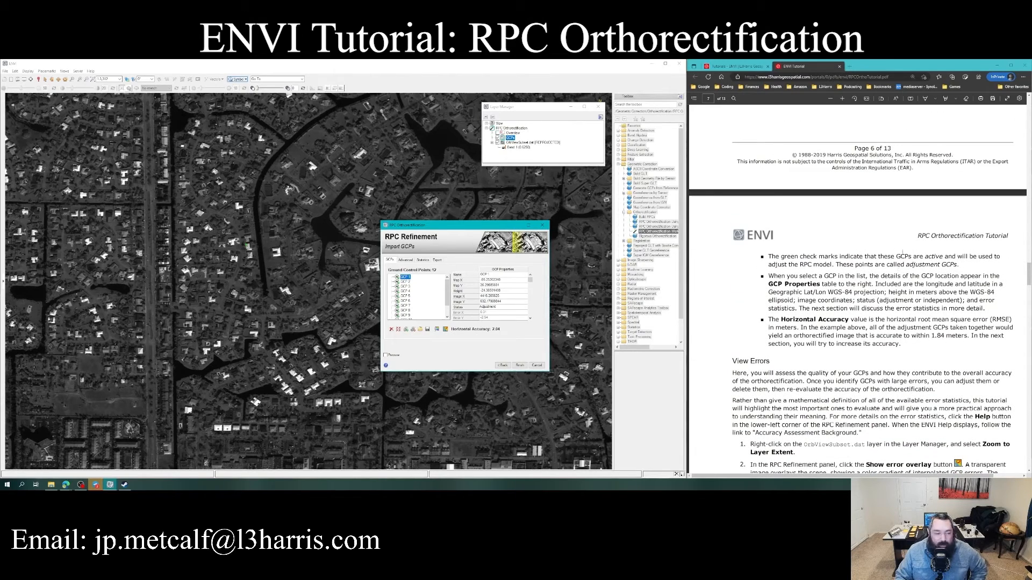
scroll(723, 276, "down", 1)
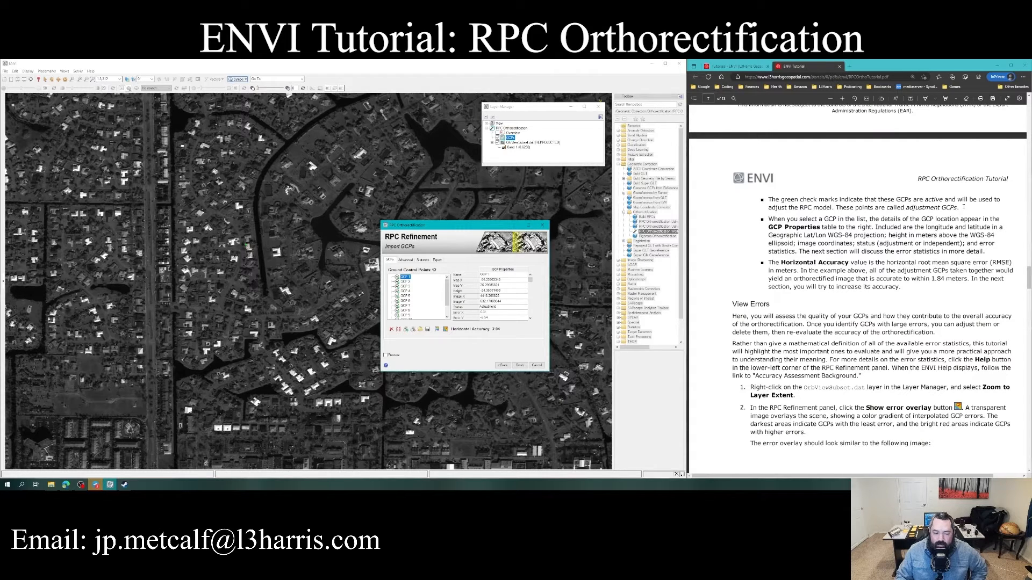
- Look through the imported GCP list and check the available Status options in the first GCP's properties
left_click_drag(462, 226, 444, 226)
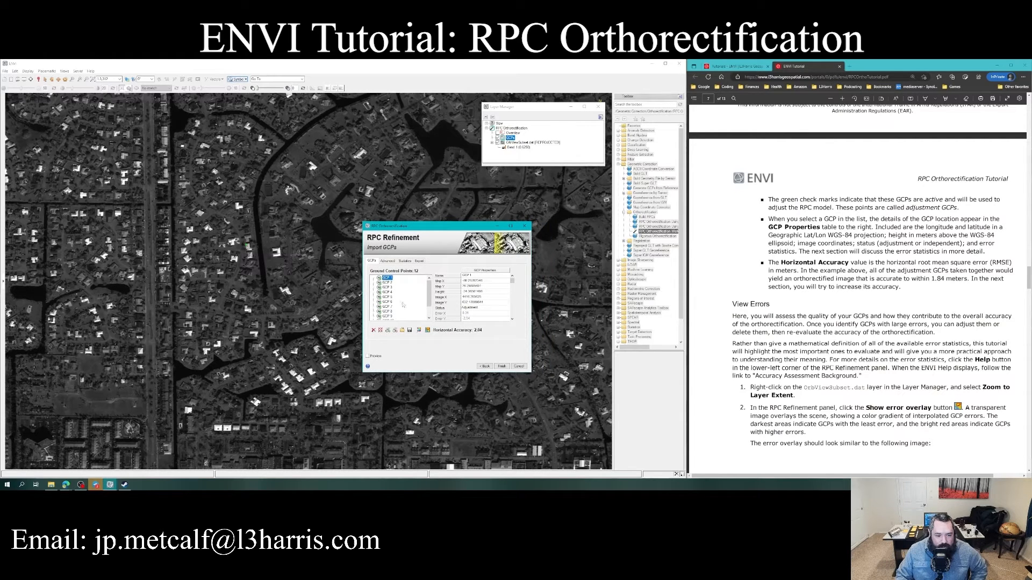
scroll(404, 306, "down", 1)
scroll(404, 314, "up", 1)
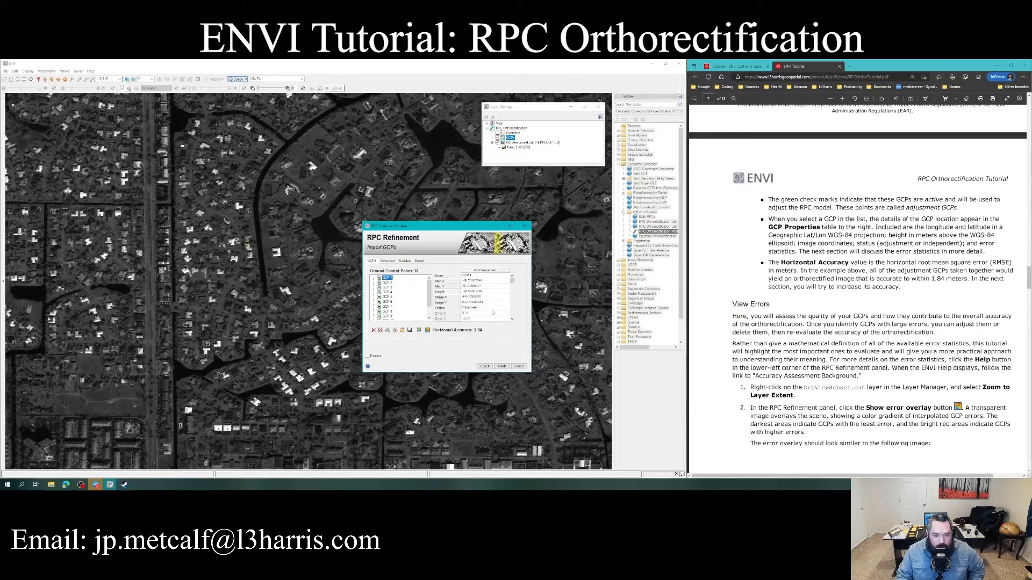
left_click(495, 311)
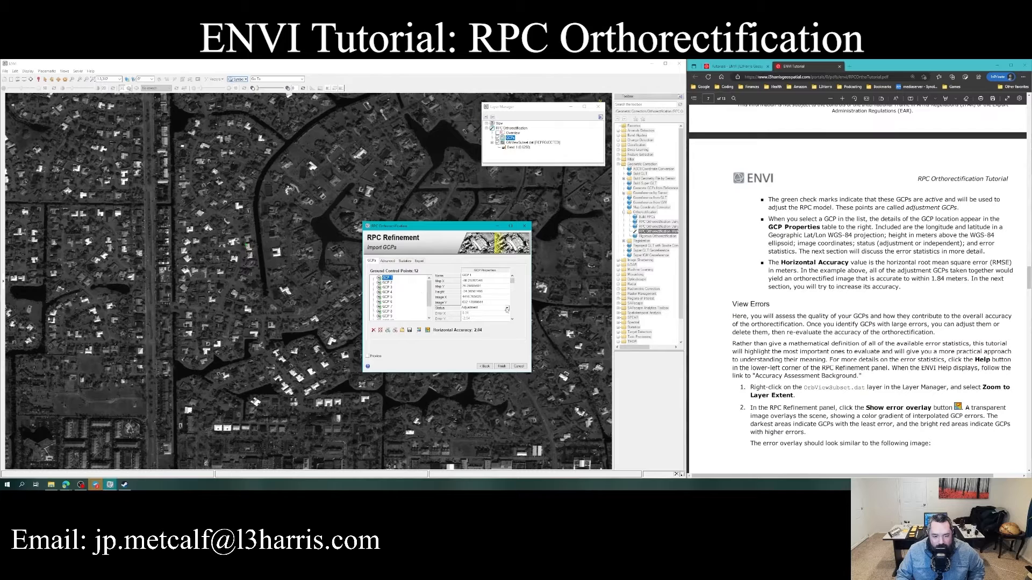
left_click(506, 309)
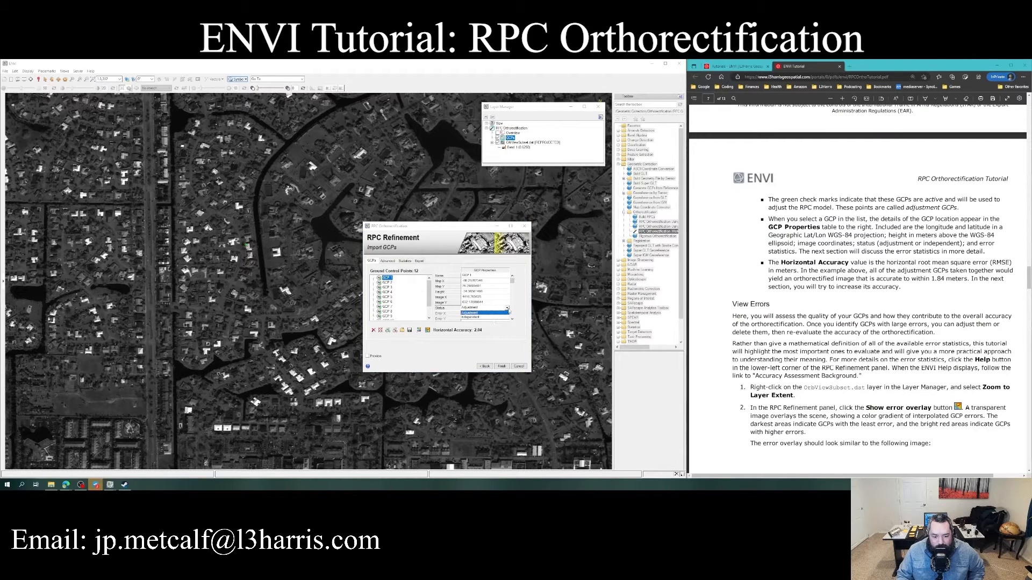
left_click(507, 310)
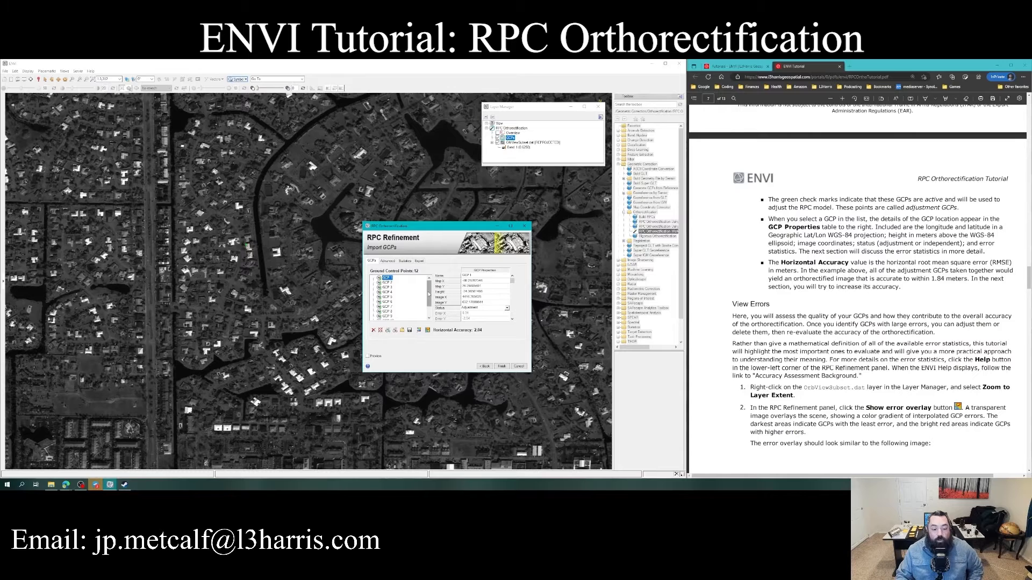
mouse_move(429, 287)
left_mouse_down()
mouse_move(430, 309)
mouse_move(430, 282)
left_mouse_up()
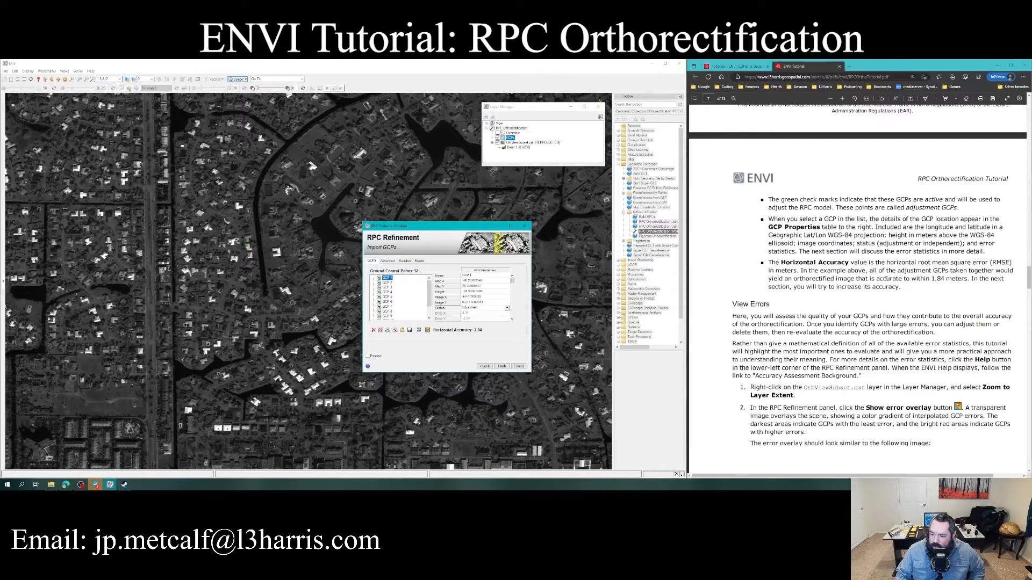
- Read the tutorial's Horizontal Accuracy note and its View Errors instructions
left_click_drag(930, 279, 970, 280)
left_click(936, 310)
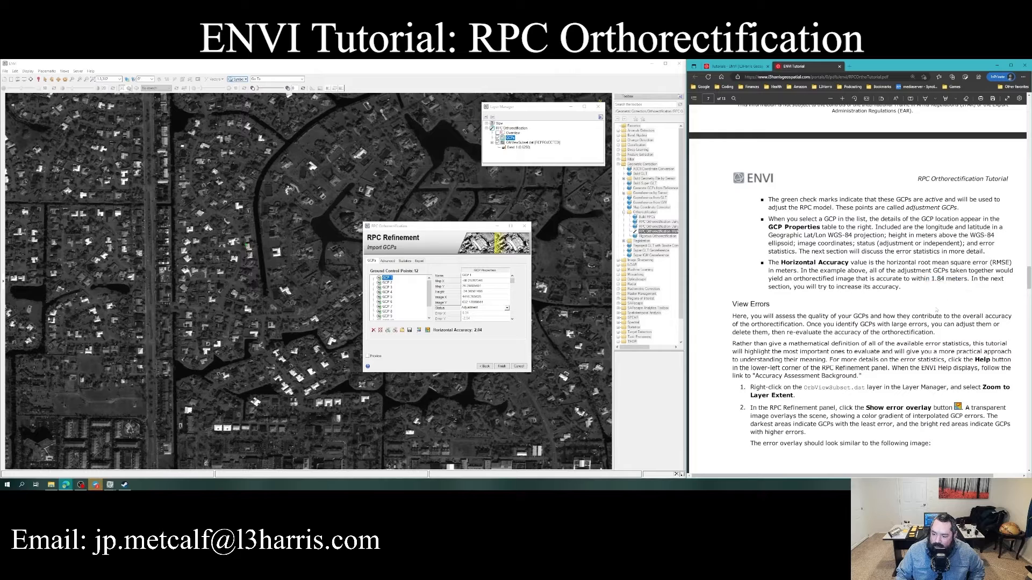
scroll(936, 324, "down", 1)
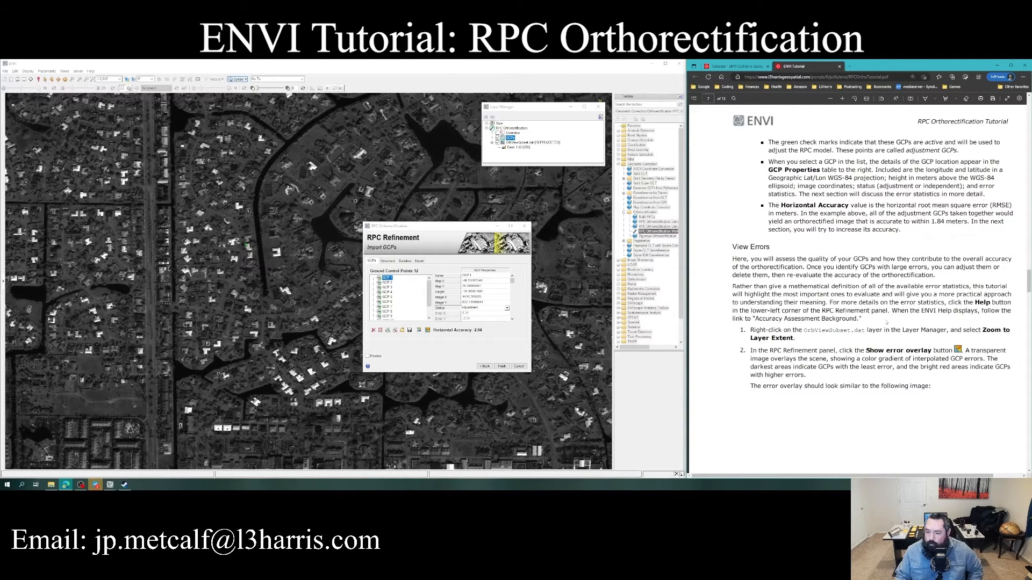
scroll(886, 322, "down", 1)
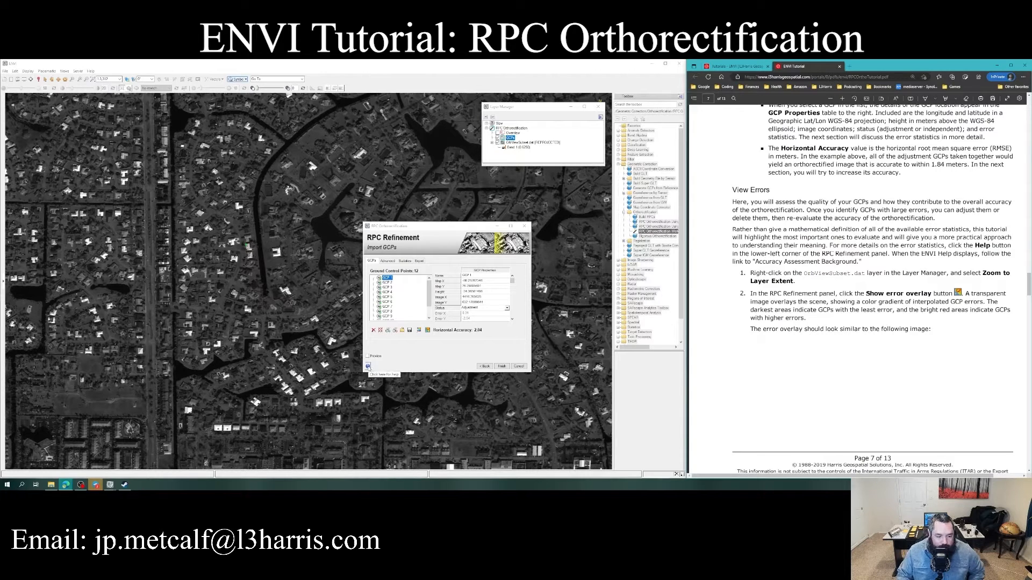
- Consult the Accuracy Assessment Background topic in the RPC Refinement help for the error statistics, and close the help window
left_click(368, 366)
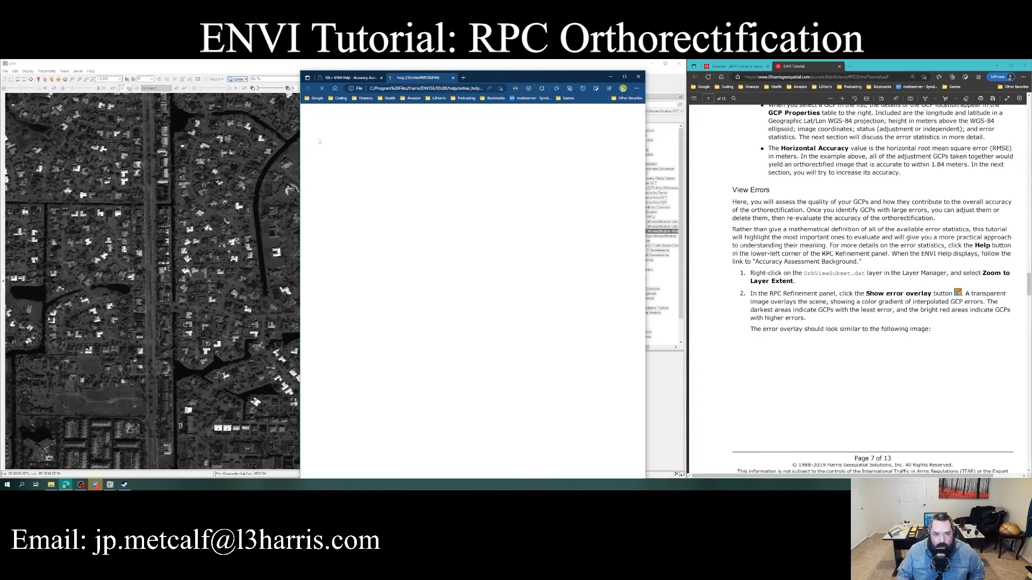
left_click(381, 78)
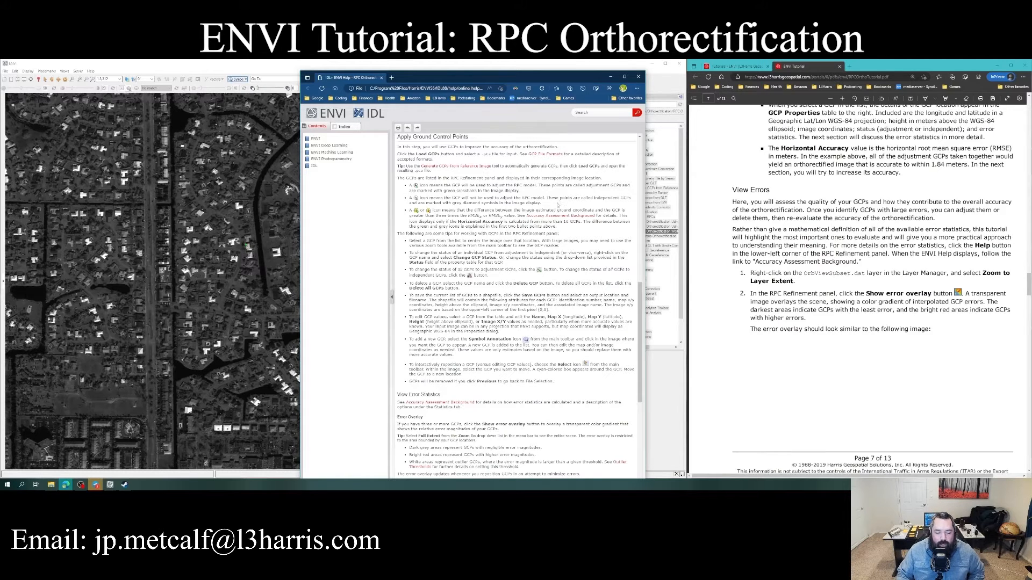
left_click(553, 216)
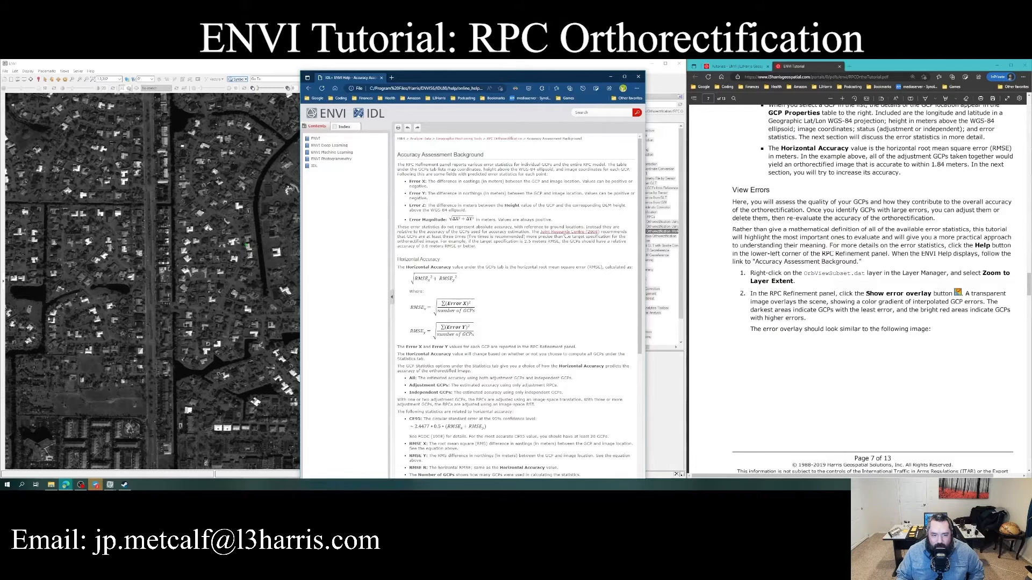
scroll(567, 235, "down", 1)
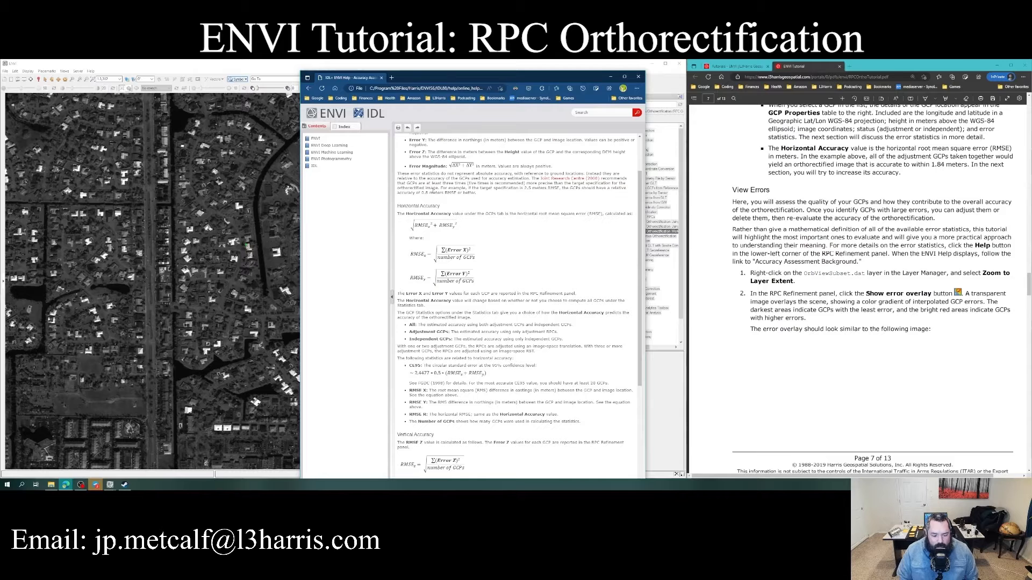
scroll(516, 307, "down", 5)
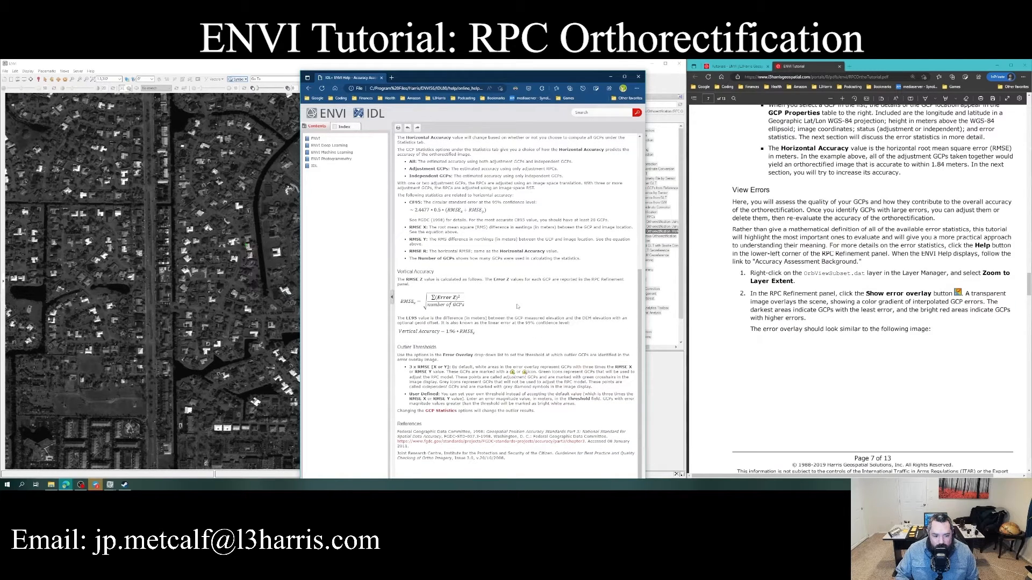
left_click(638, 76)
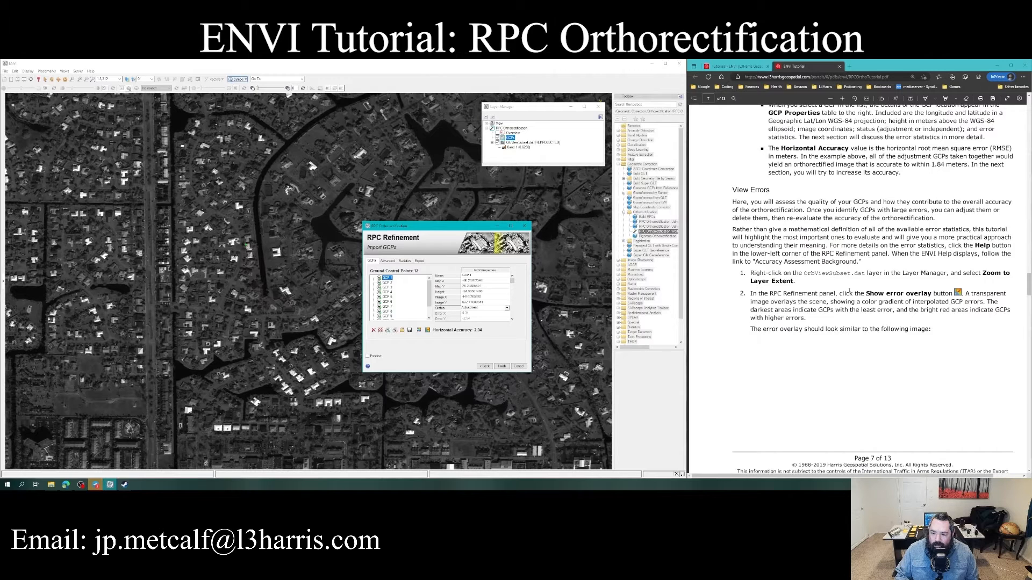
- Zoom the view out to the full extent of the OrbViewSubset.dat layer
scroll(849, 291, "down", 1)
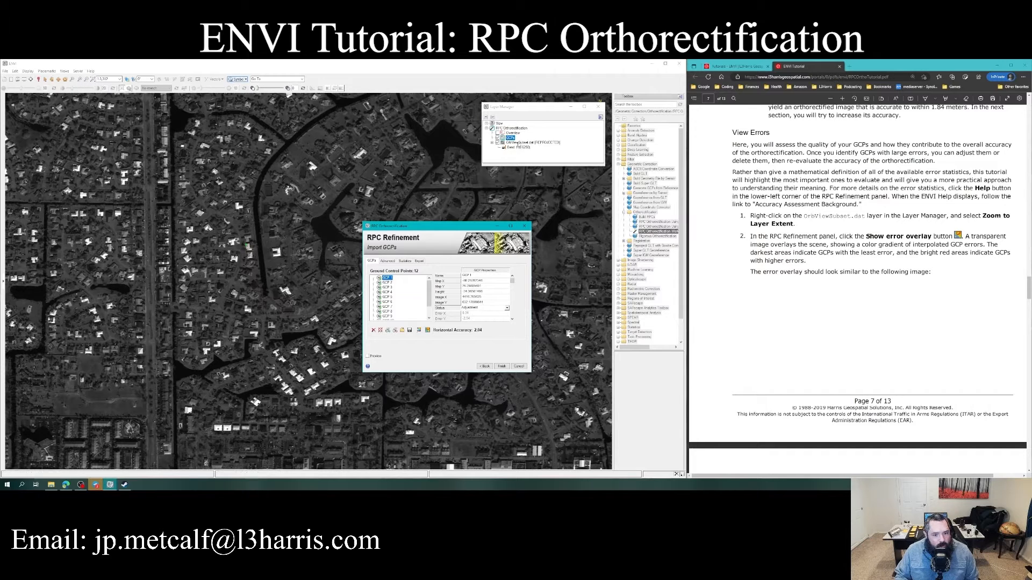
right_click(519, 142)
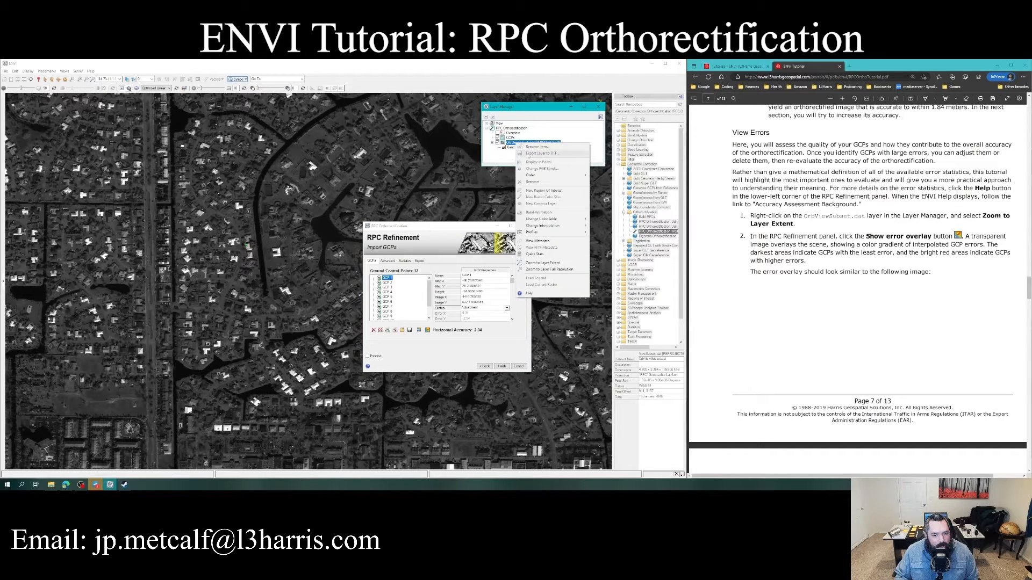
left_click(540, 263)
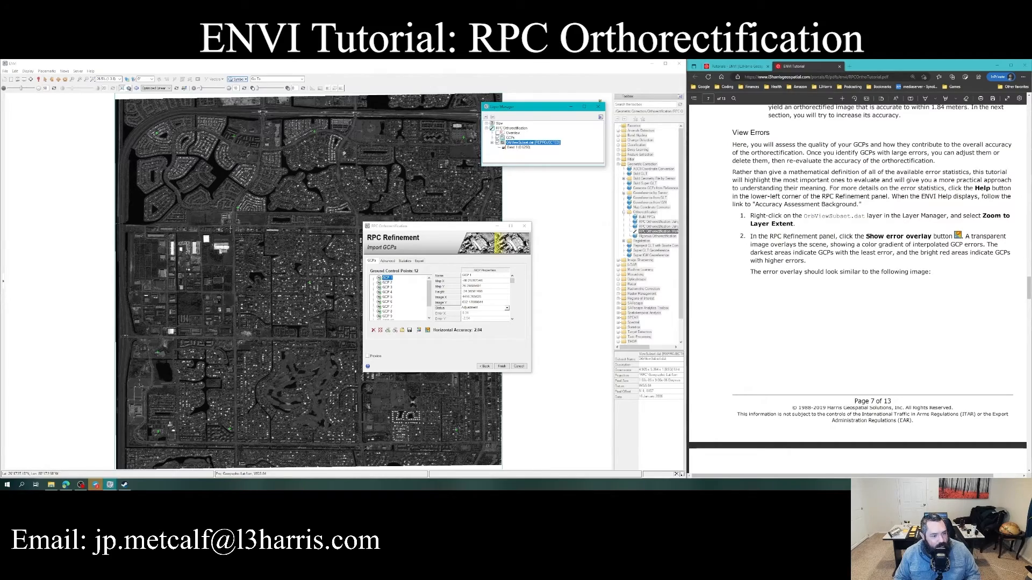
scroll(230, 230, "up", 8)
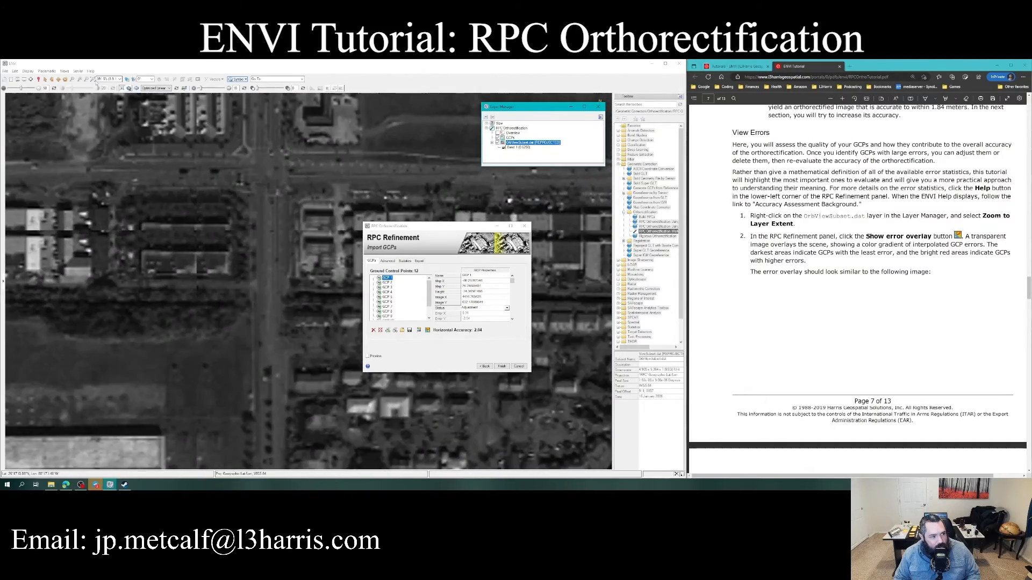
left_click(93, 79)
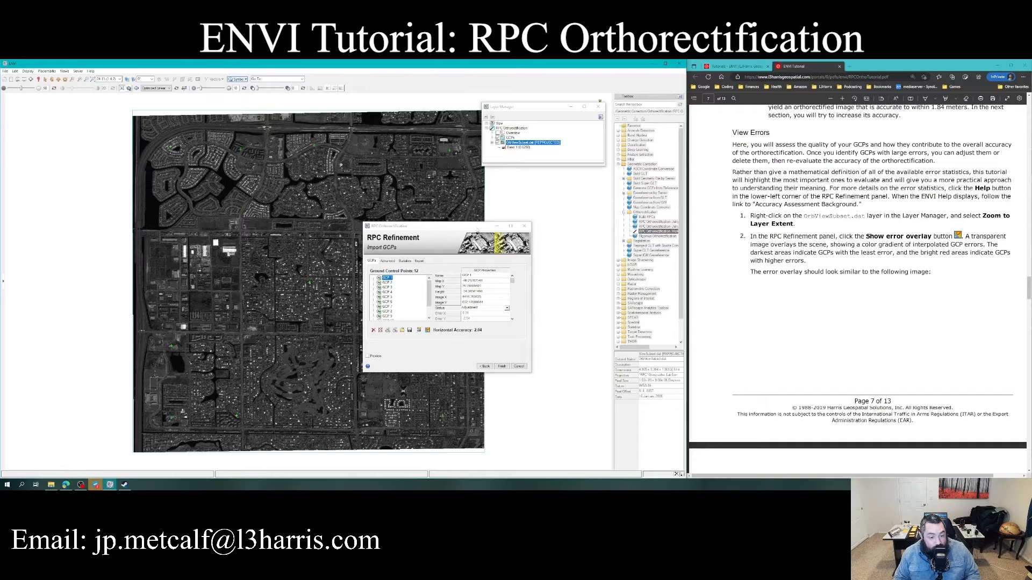
- Display the GCP error overlay on the OrbView-3 scene and compare it with the tutorial's example image
left_click_drag(430, 226, 539, 212)
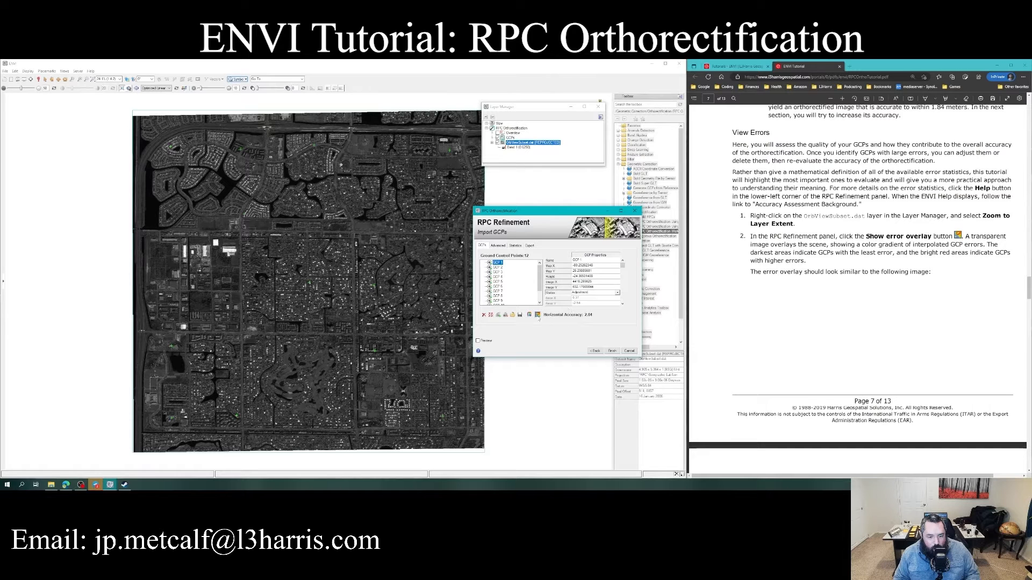
left_click(537, 315)
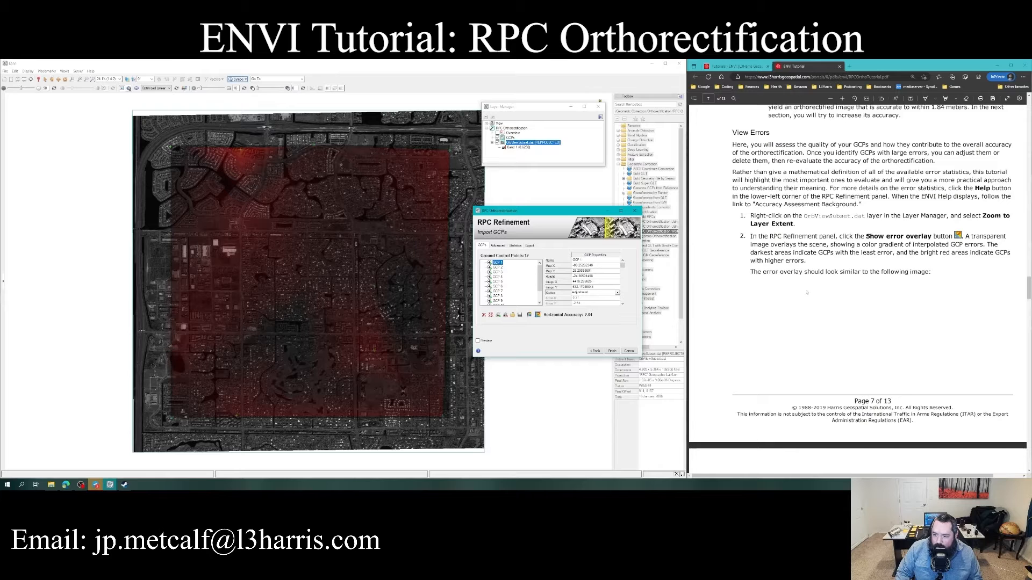
scroll(806, 292, "down", 10)
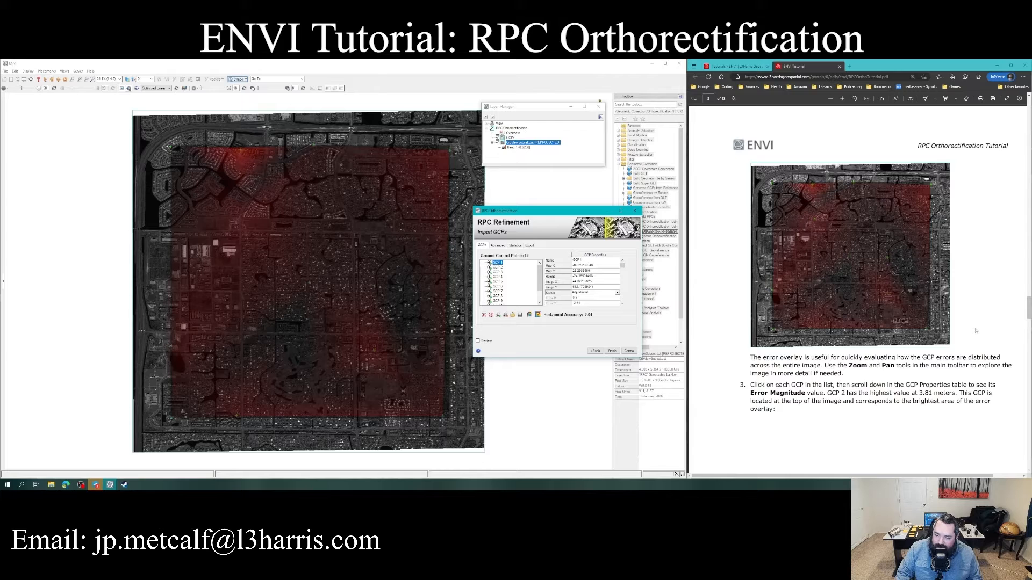
scroll(976, 330, "down", 2)
scroll(976, 330, "down", 2)
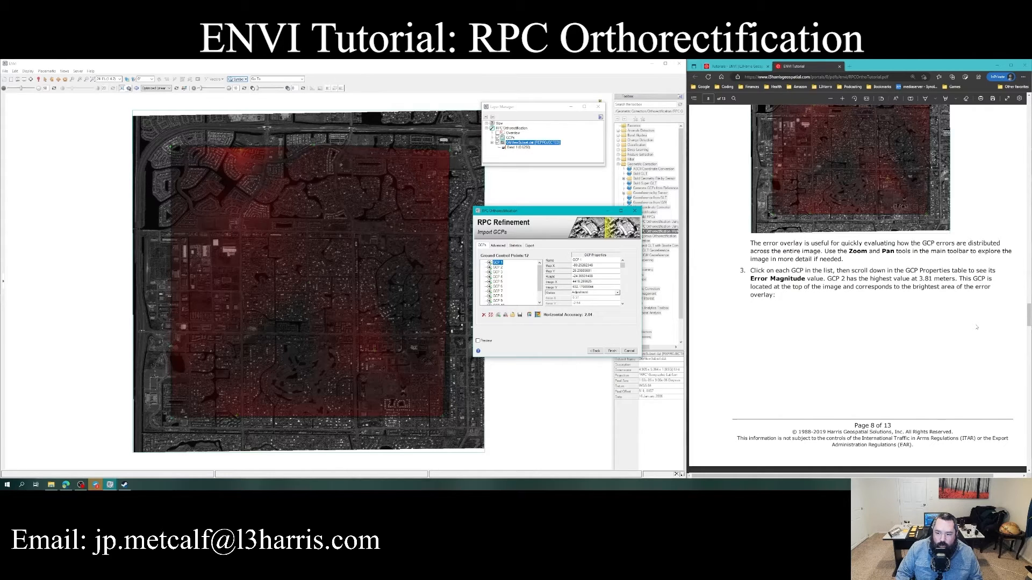
scroll(250, 143, "up", 1)
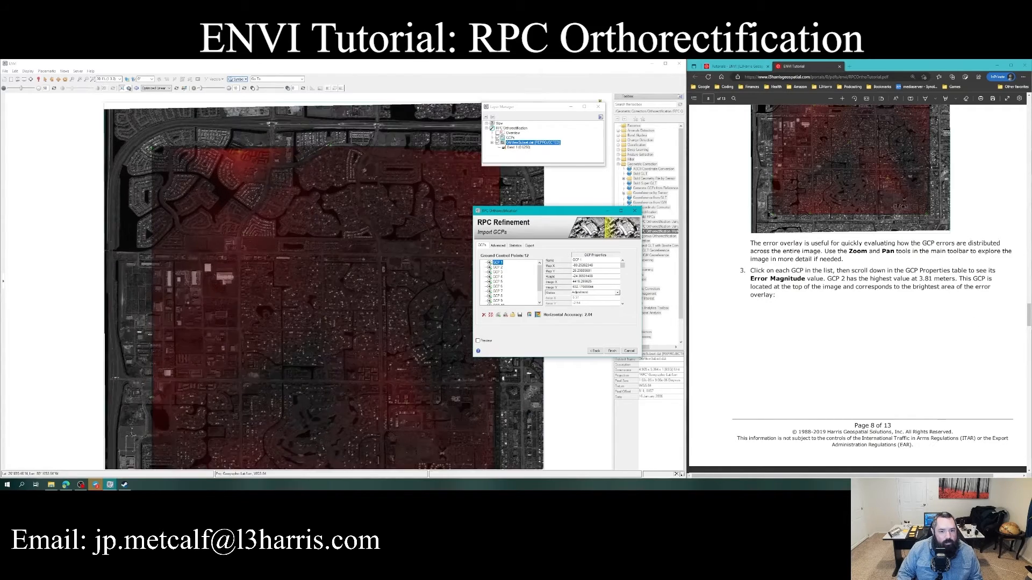
- Place a ground control point in the brightest area of the error overlay, near the northern edge of the scene
scroll(184, 164, "up", 6)
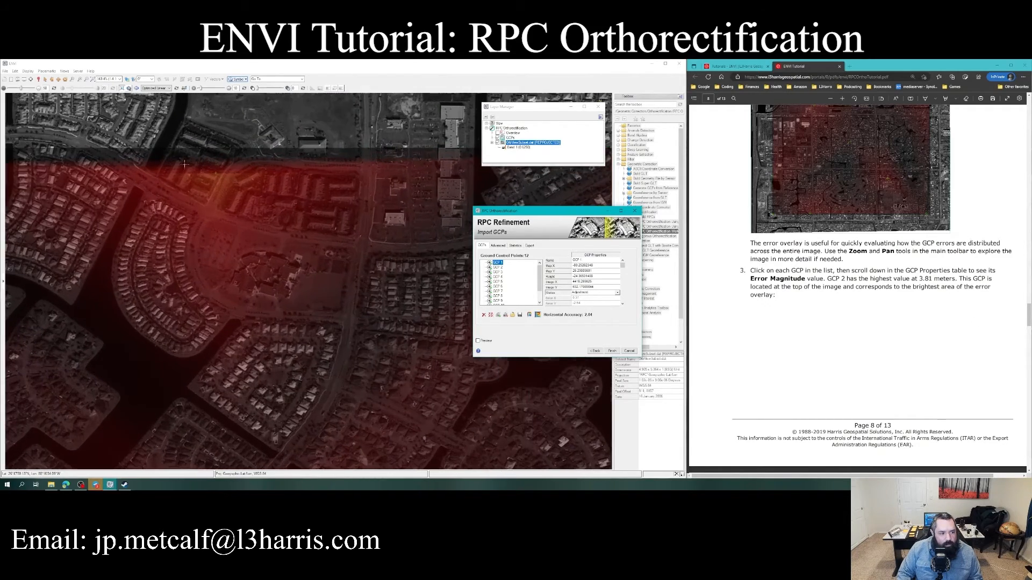
scroll(185, 164, "up", 3)
scroll(207, 179, "up", 2)
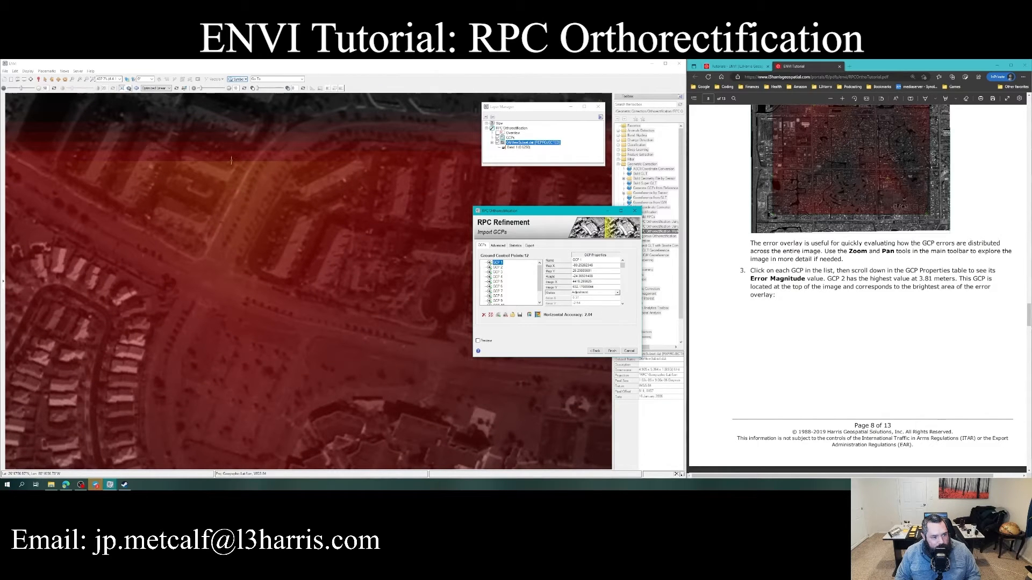
left_click(231, 160)
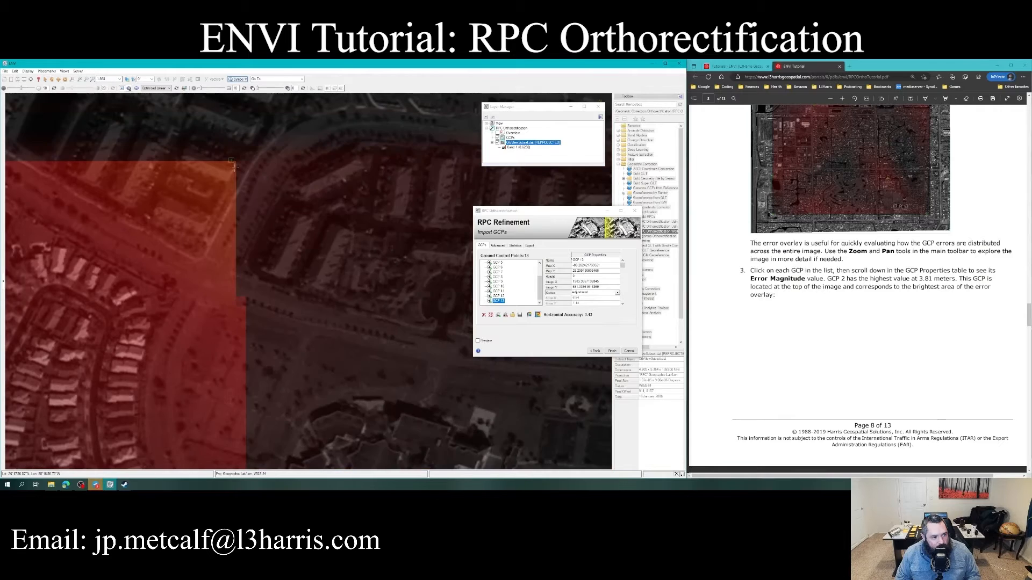
- Step through GCPs 1, 2, 3 and 5 in the ground control point list and view their locations on the OrbView-3 scene
scroll(232, 167, "down", 5)
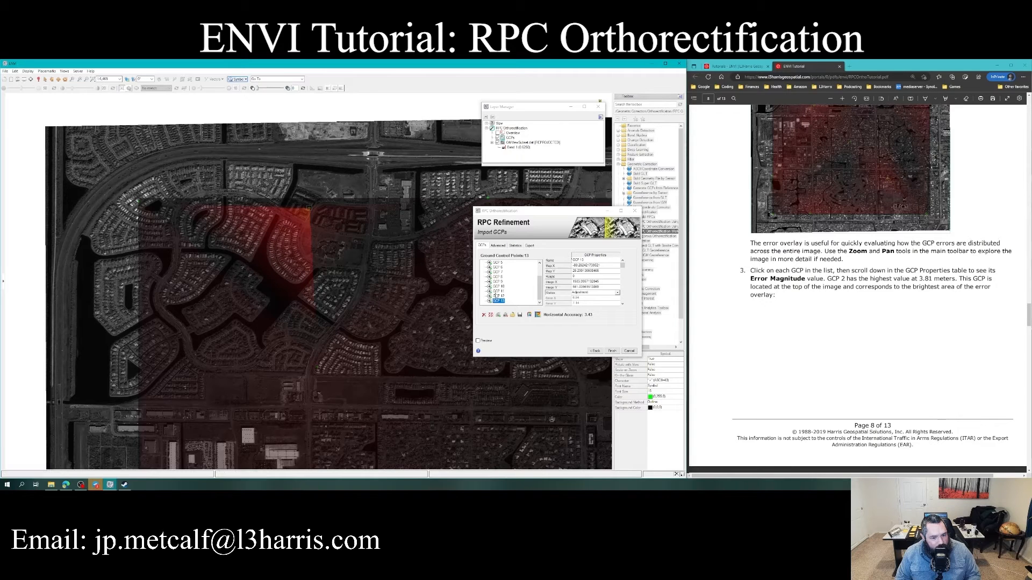
scroll(501, 280, "up", 3)
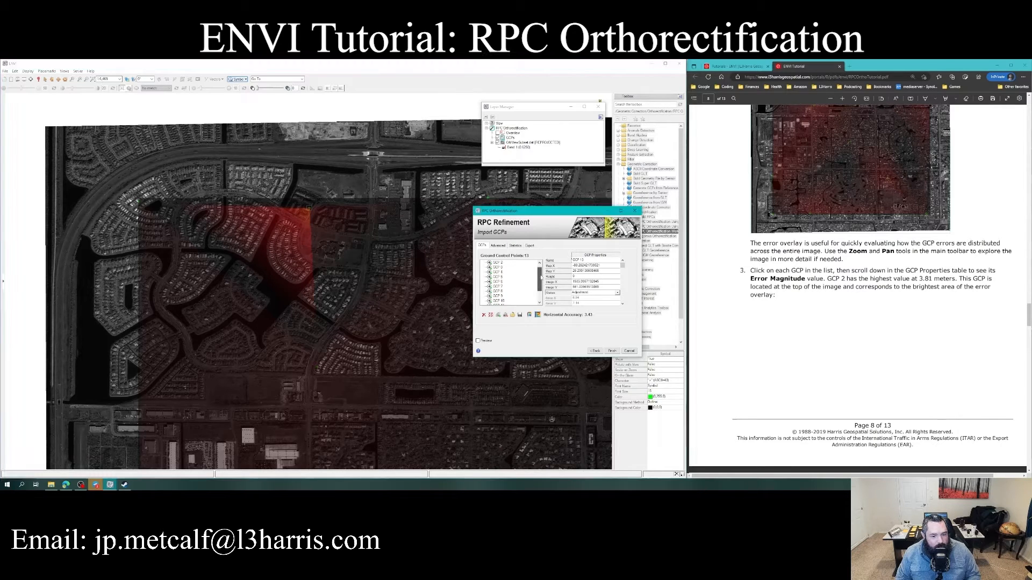
left_click(498, 262)
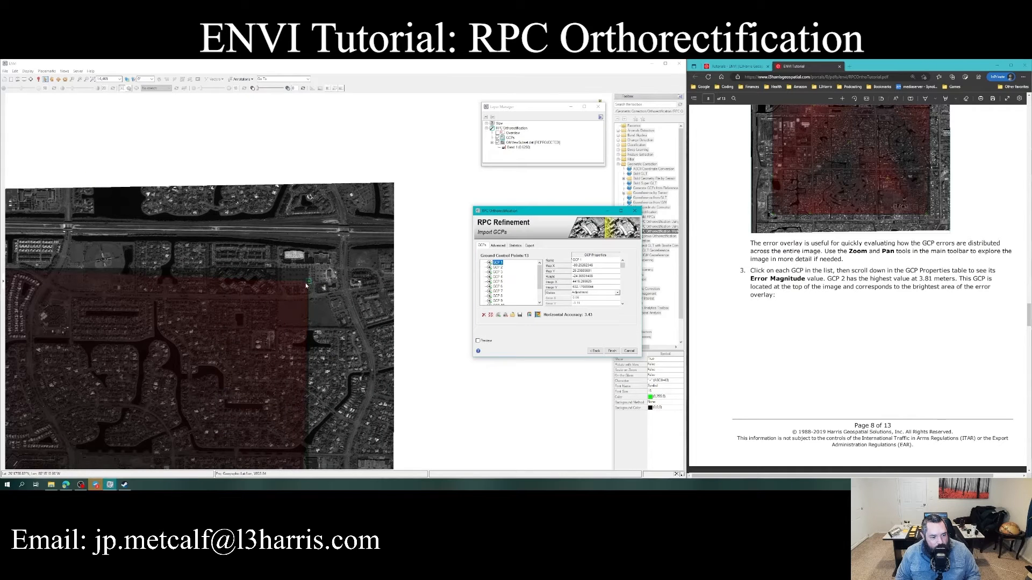
left_click(498, 267)
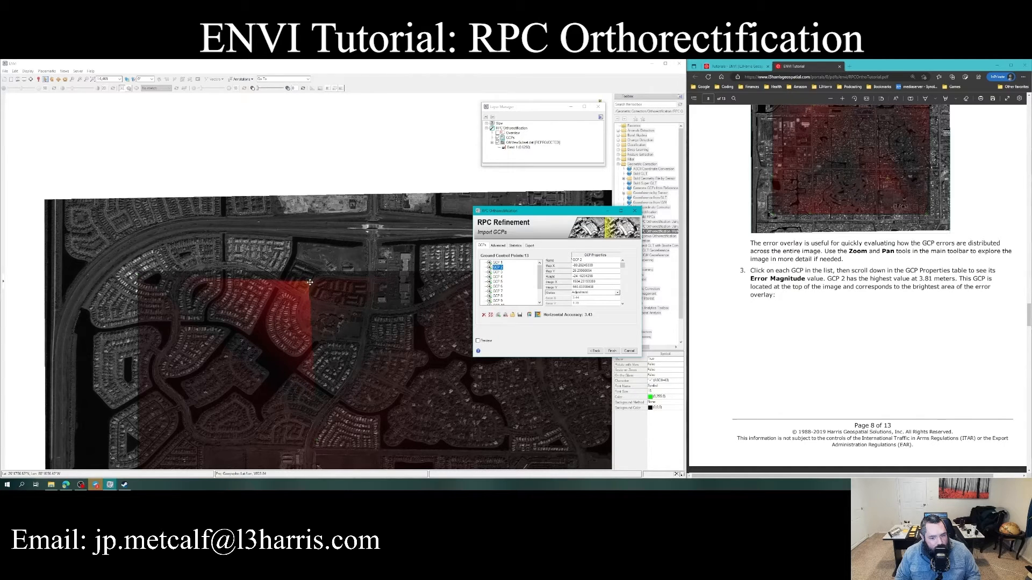
left_click(498, 272)
left_click(498, 282)
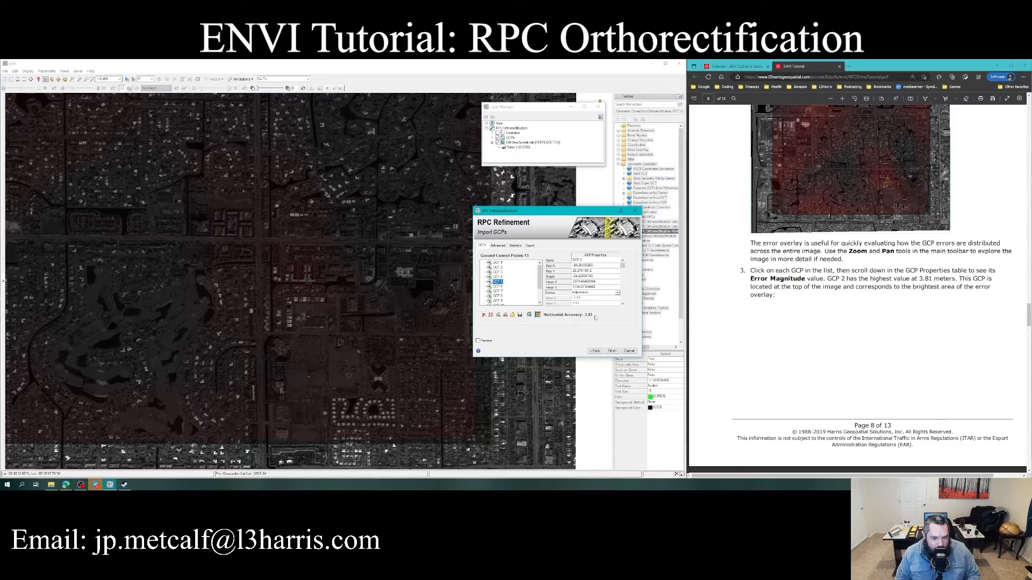
scroll(502, 303, "down", 2)
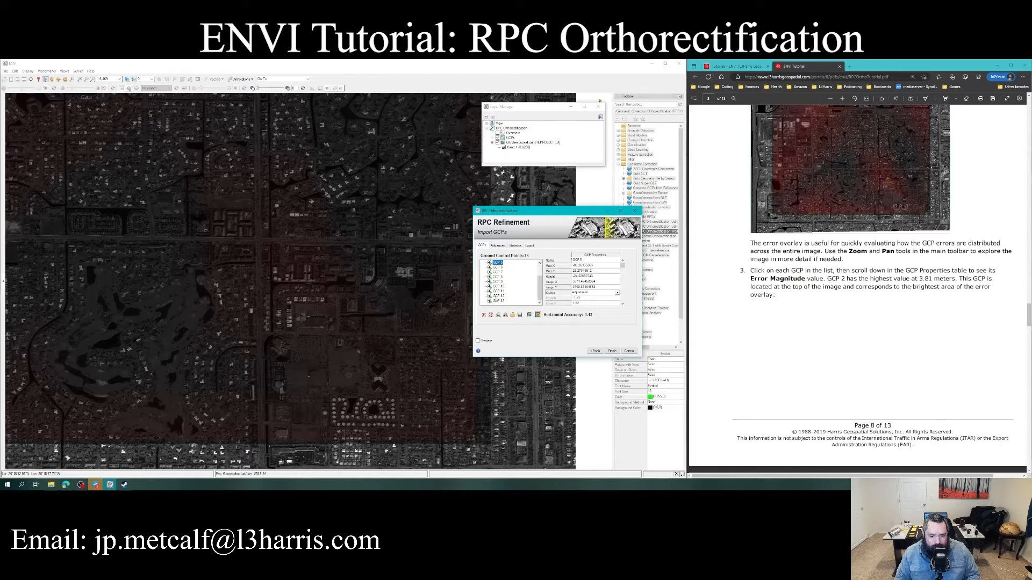
- Delete the added GCP 13 from the ground control points and return to a wider view of the scene
left_click(501, 301)
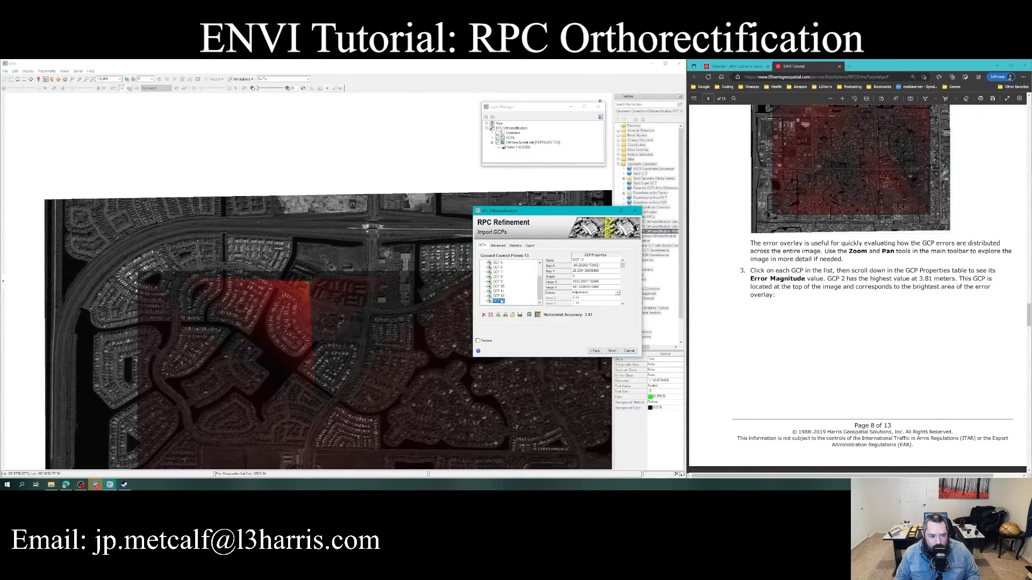
scroll(307, 279, "up", 5)
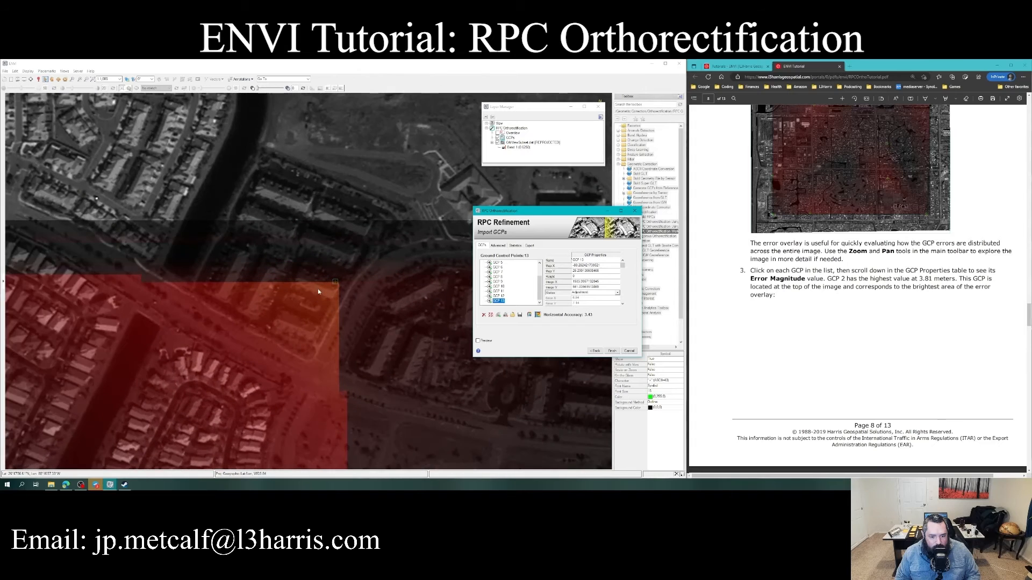
scroll(330, 292, "up", 1)
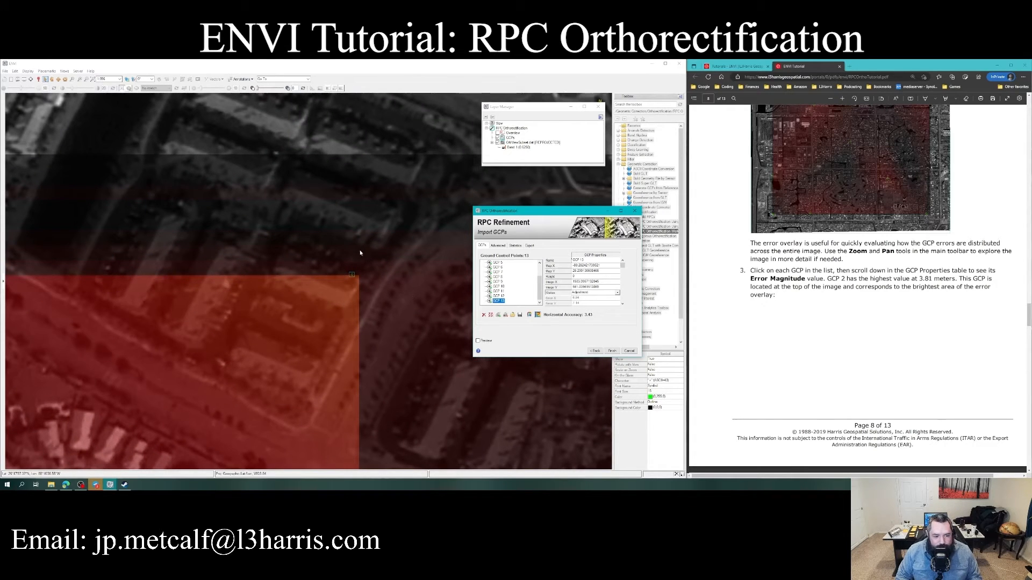
left_click(483, 315)
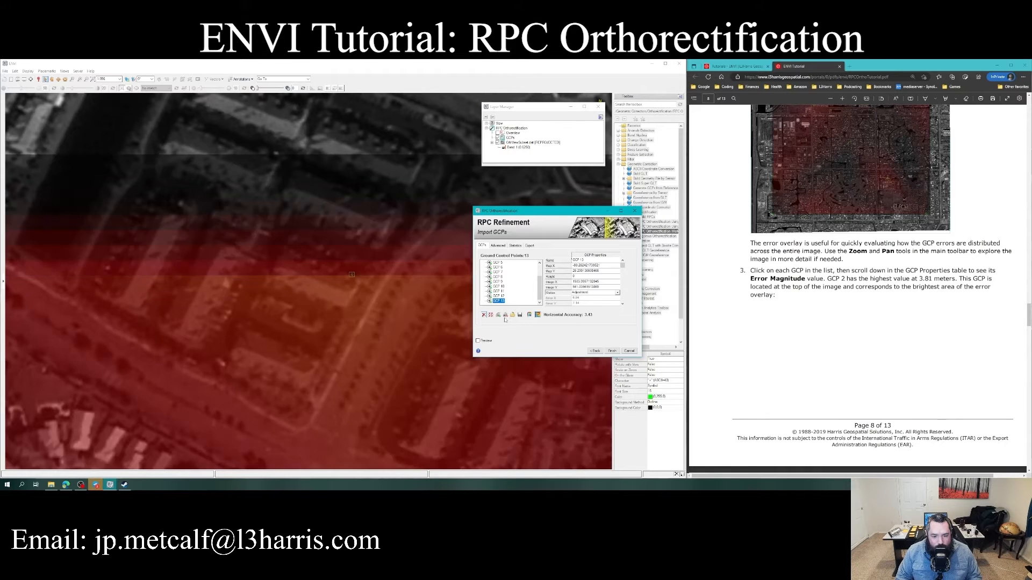
scroll(375, 302, "down", 10)
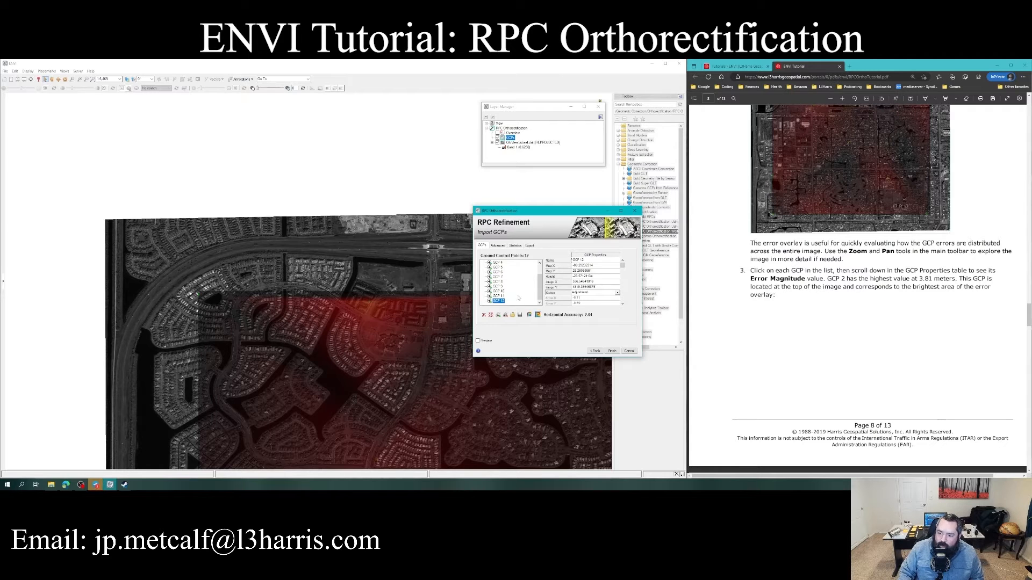
- Check GCP 2's Error Magnitude in its properties and read the tutorial's overlay and Correct Errors instructions
scroll(510, 295, "up", 2)
left_click(501, 267)
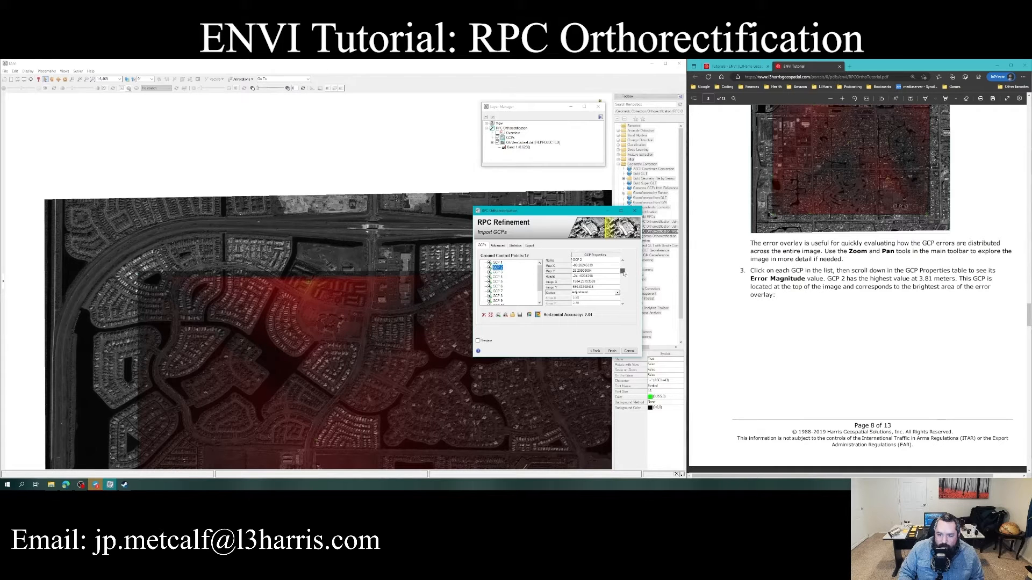
left_click_drag(622, 266, 615, 305)
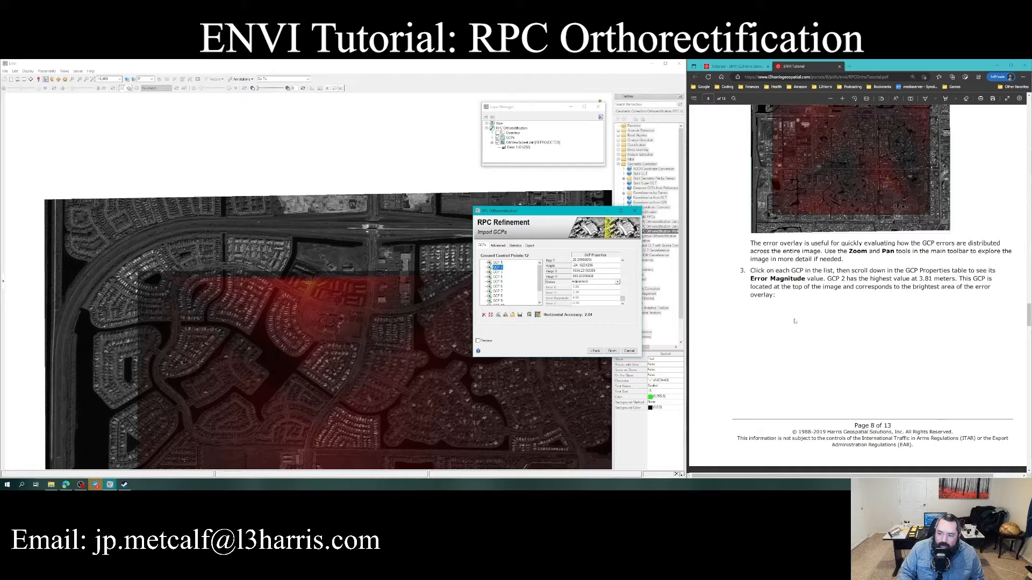
scroll(794, 321, "down", 10)
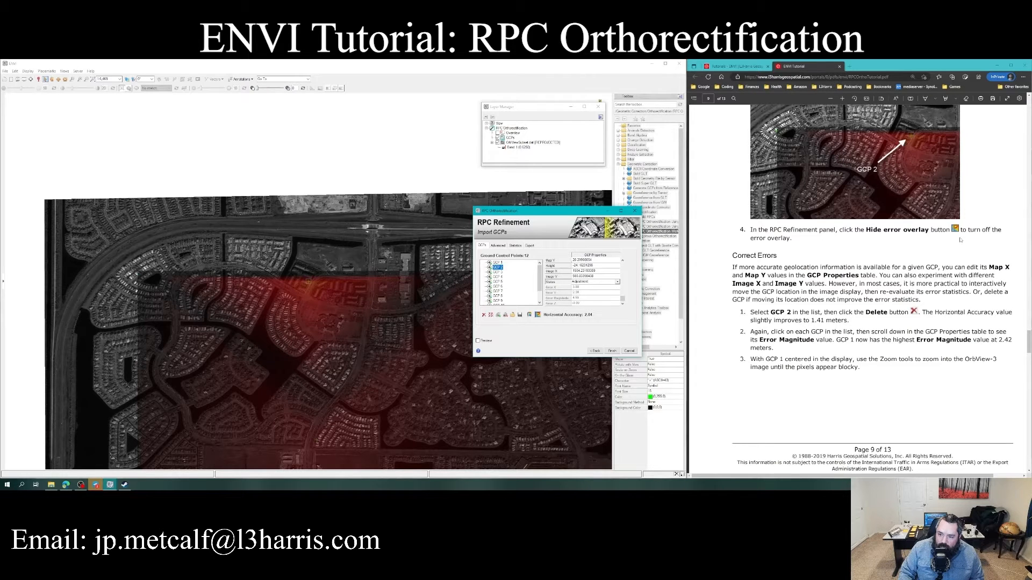
- Display the GCP error vectors on the image and examine the one at GCP 2 up close
left_click(530, 316)
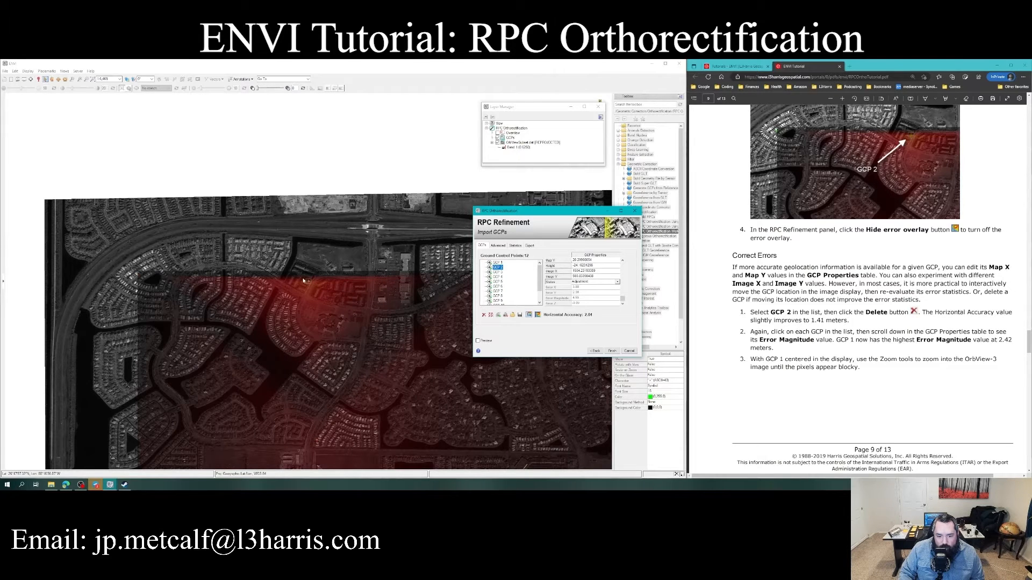
scroll(295, 285, "up", 10)
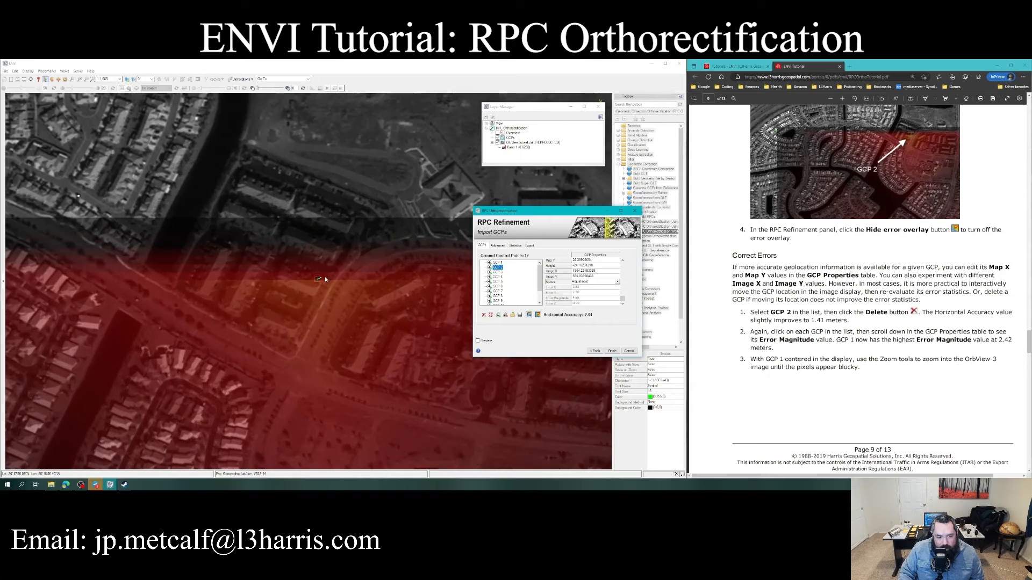
scroll(324, 279, "up", 4)
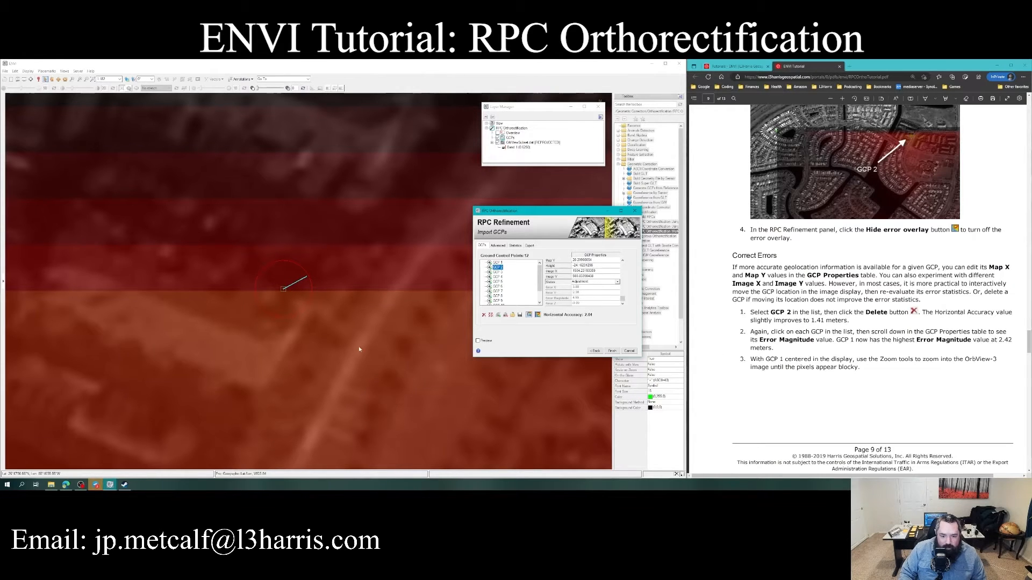
scroll(344, 335, "down", 10)
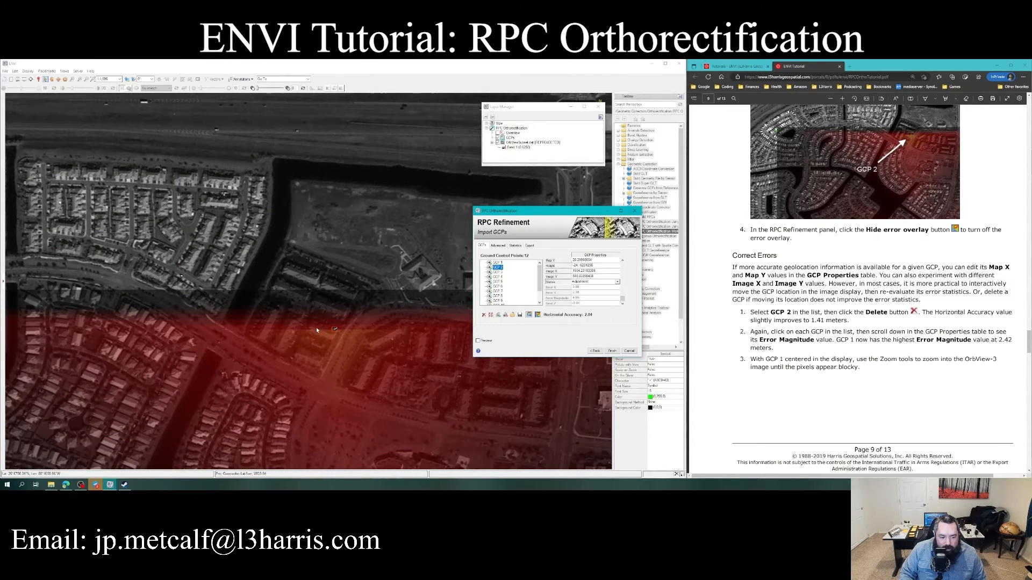
scroll(336, 328, "up", 3)
scroll(337, 329, "up", 3)
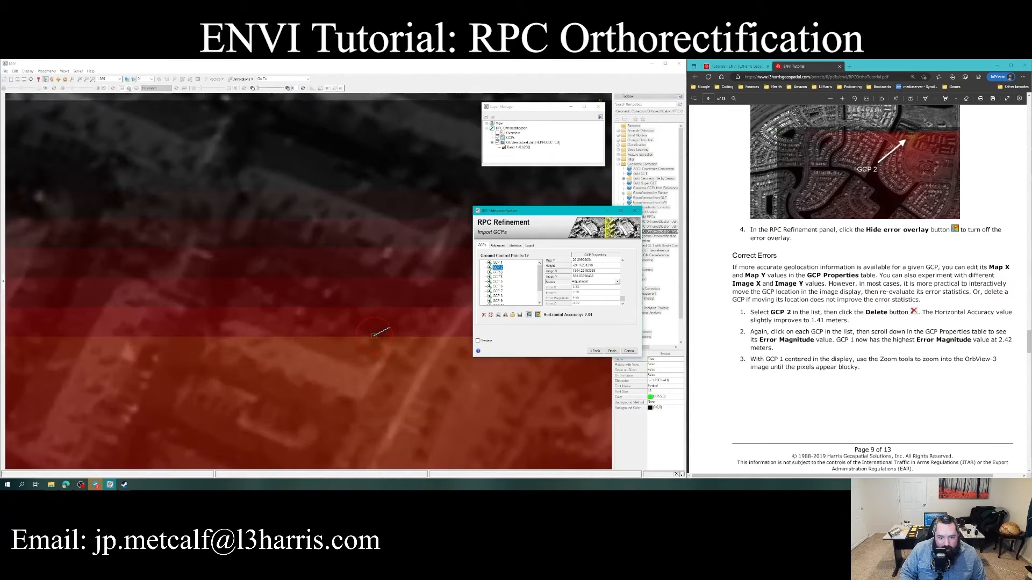
- Go through GCPs 3 to 8 one by one, checking each point's error vector and Error Magnitude
left_click(497, 272)
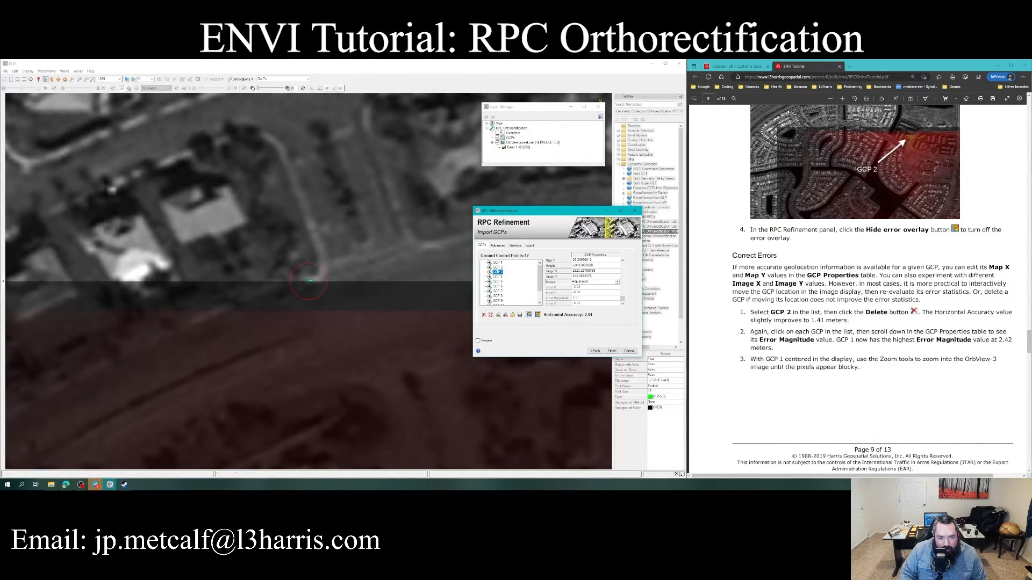
left_click(499, 277)
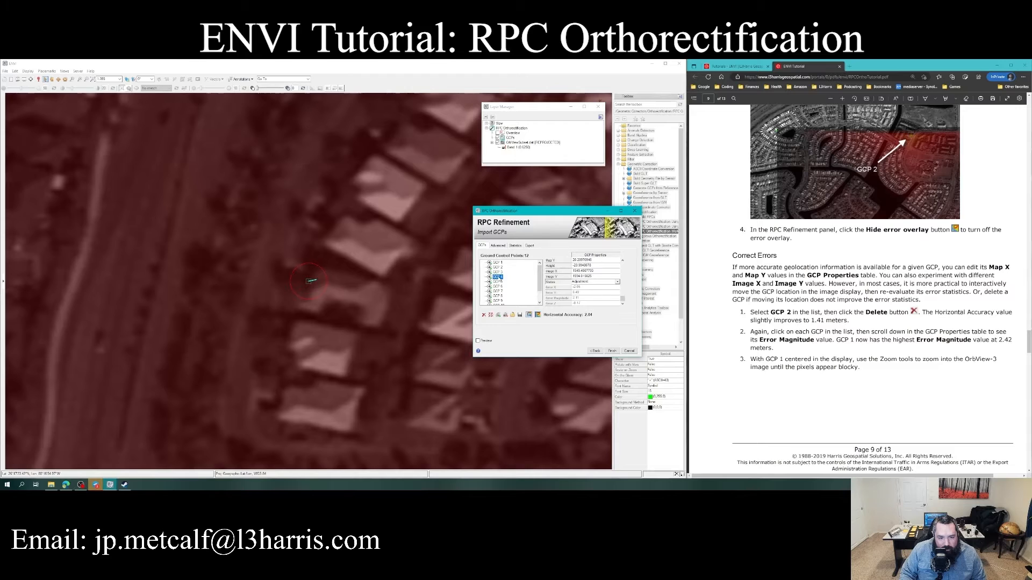
left_click(499, 282)
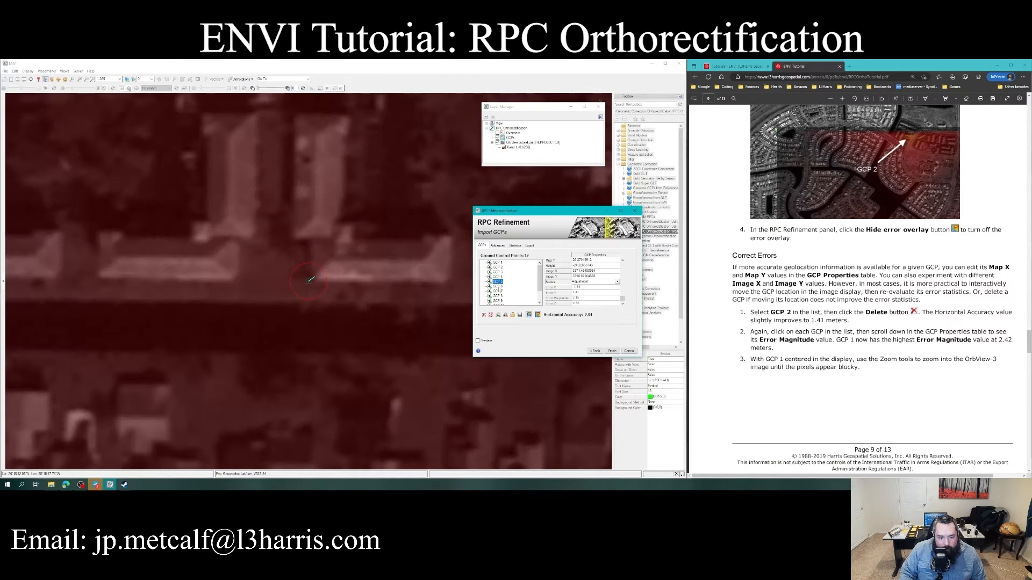
left_click(499, 288)
left_click(499, 292)
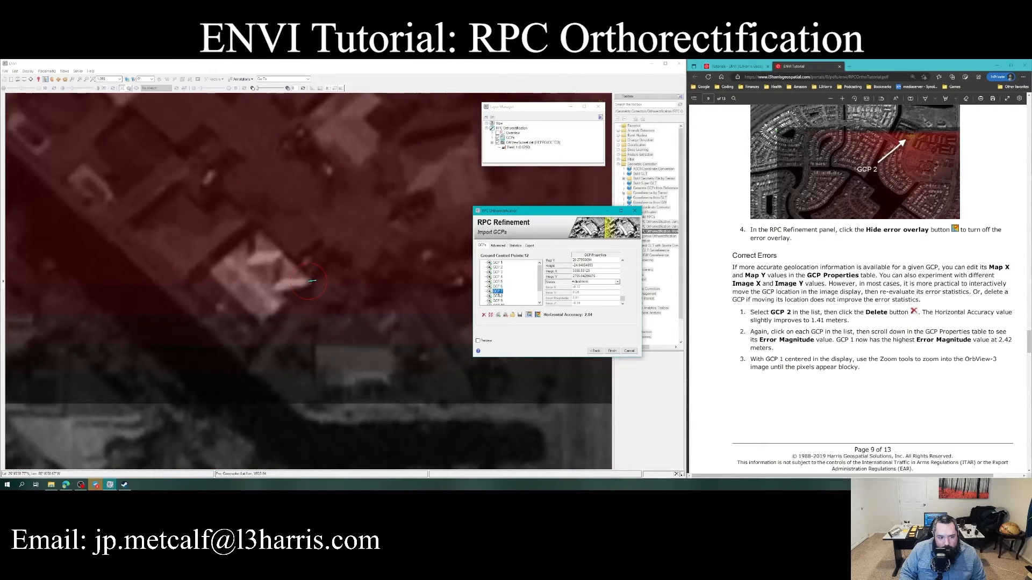
left_click(499, 296)
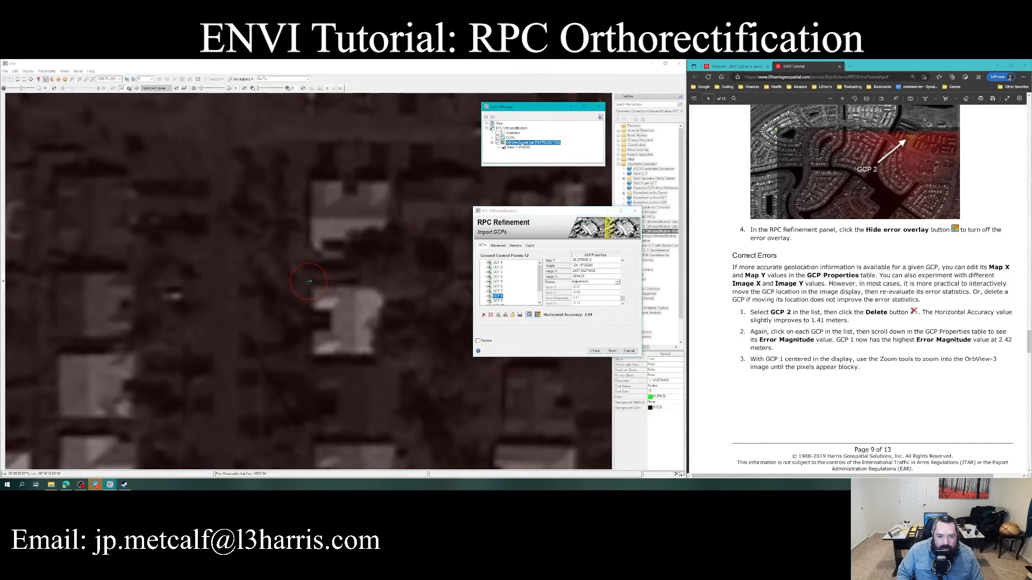
- Change the interpolation of the OrbViewSubset.dat layer to Nearest Neighbor
right_click(523, 143)
mouse_move(562, 226)
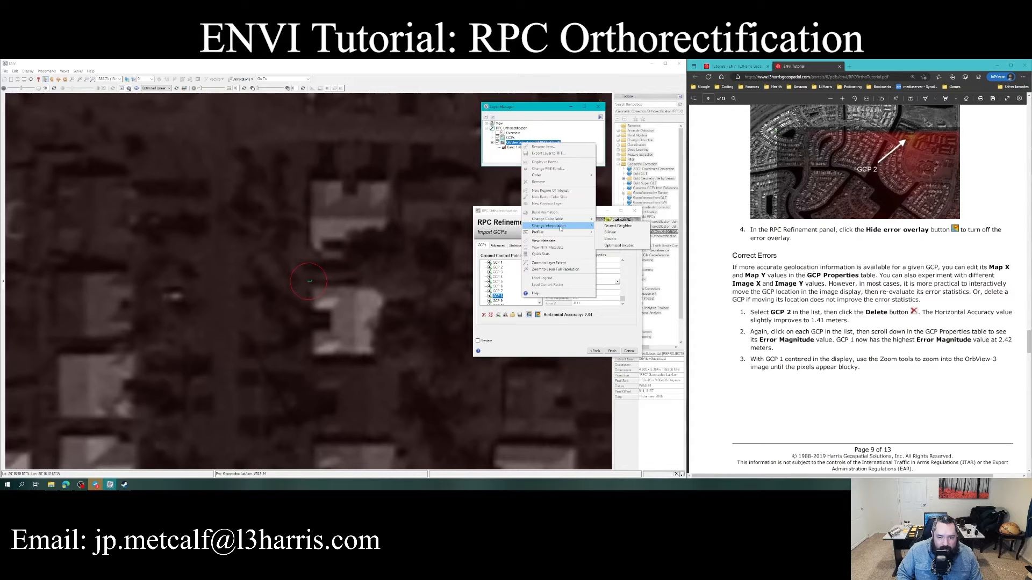
left_click(617, 226)
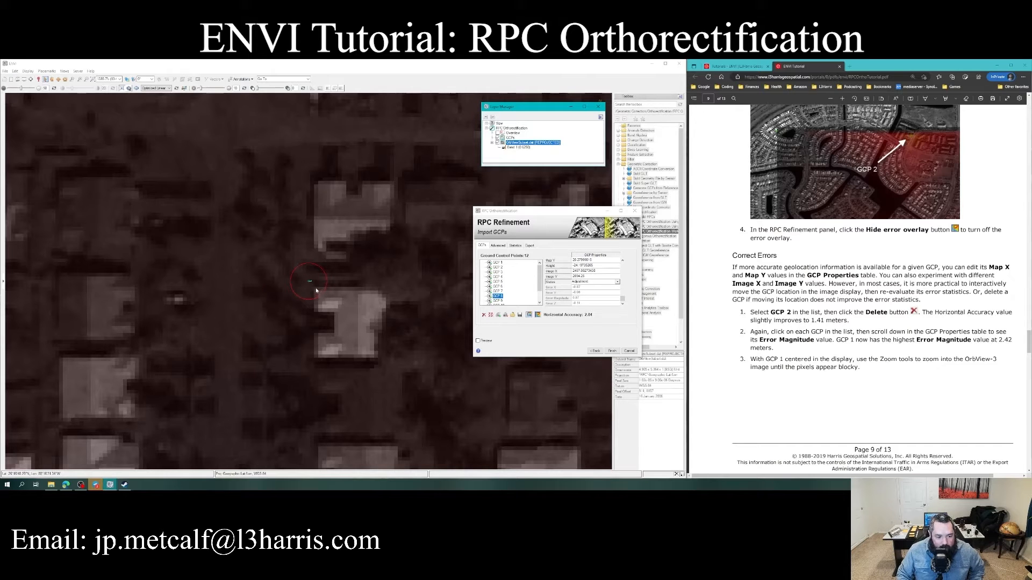
- Go through GCPs 9 to 12 one by one, checking each point's location and Error Magnitude
scroll(360, 291, "down", 5)
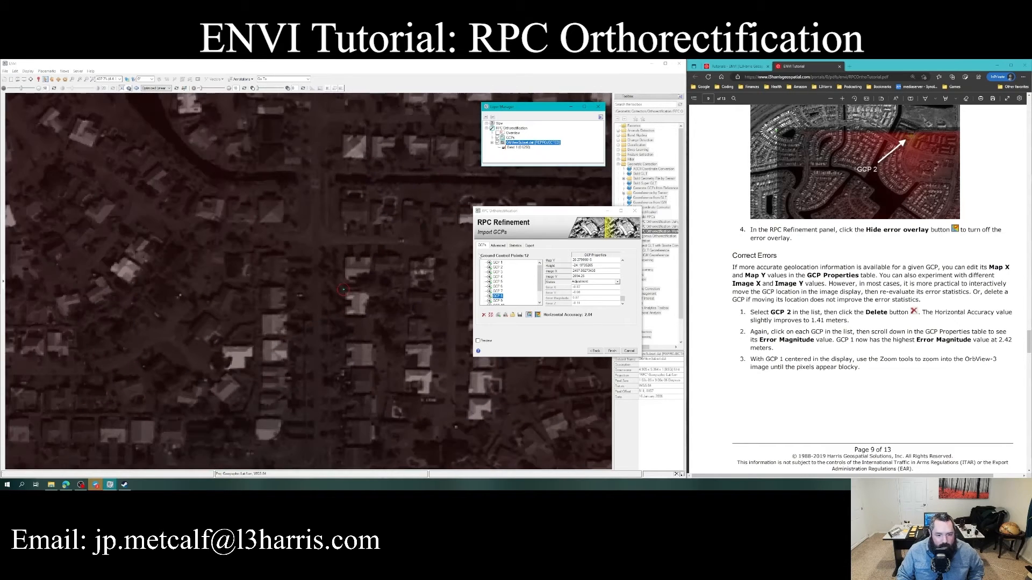
left_click(498, 301)
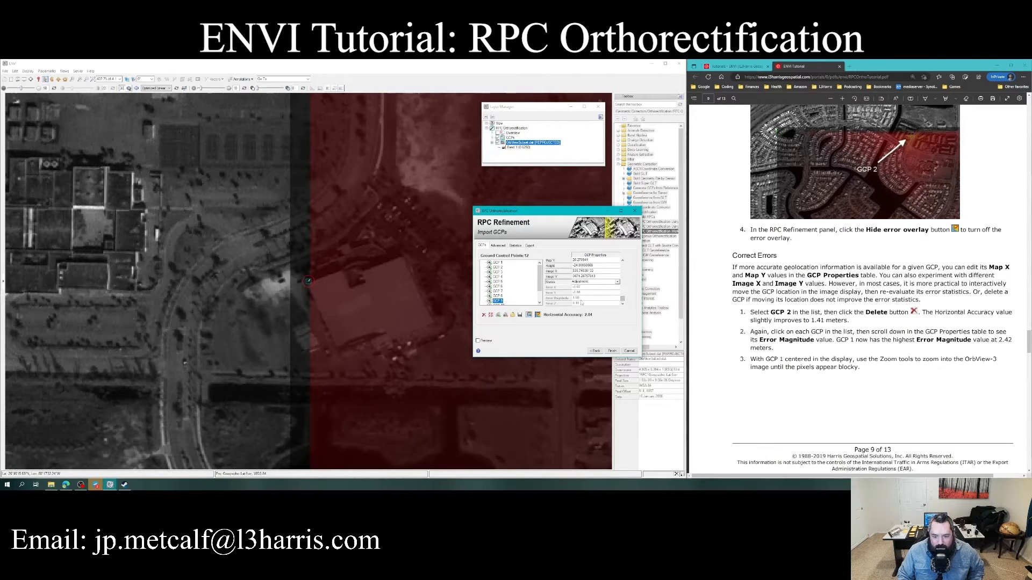
scroll(503, 300, "down", 1)
left_click(502, 292)
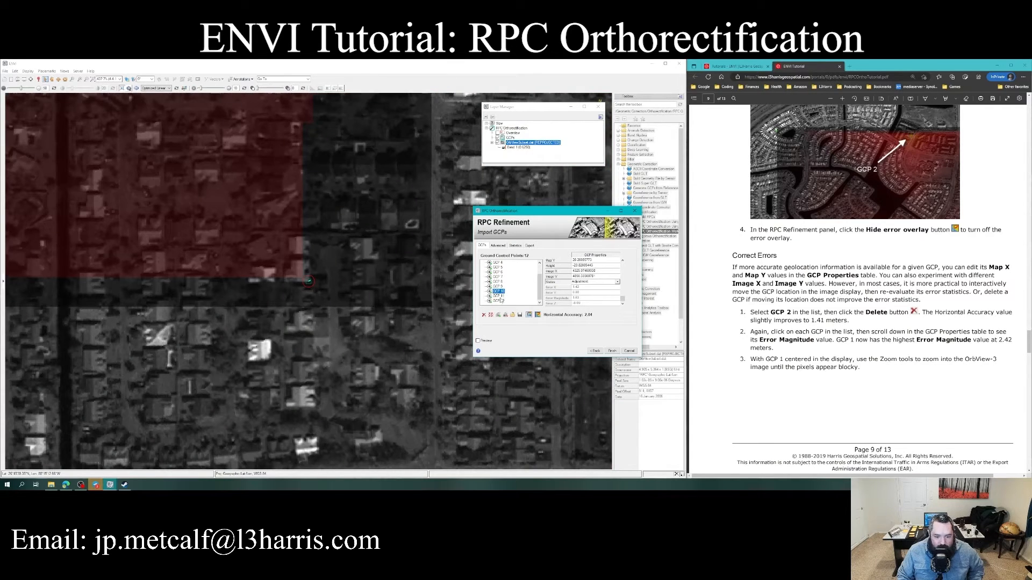
left_click(501, 296)
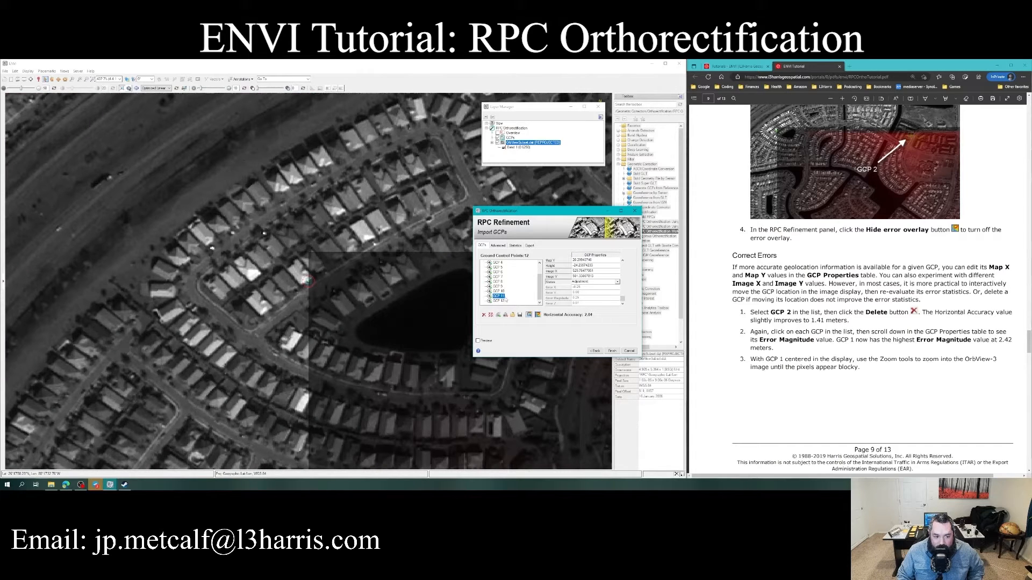
left_click(503, 301)
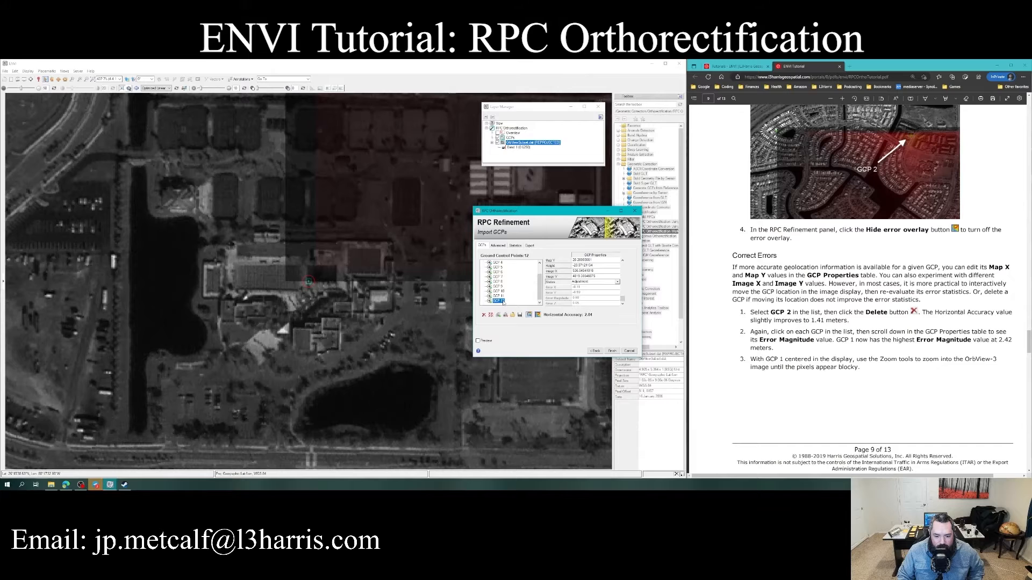
scroll(504, 299, "up", 1)
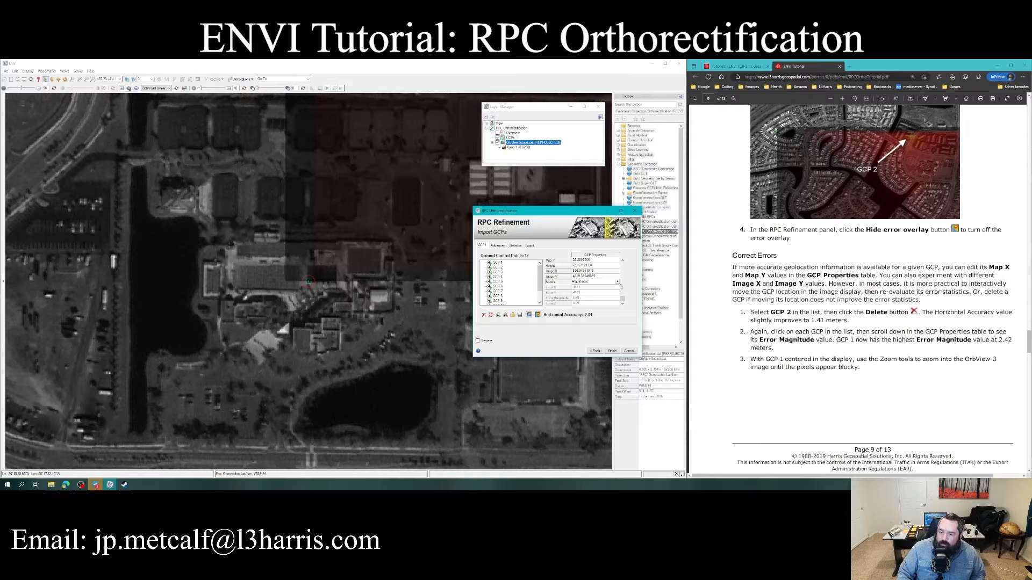
- Hide the GCP error overlay and bring the full OrbView-3 scene into view
left_click(529, 315)
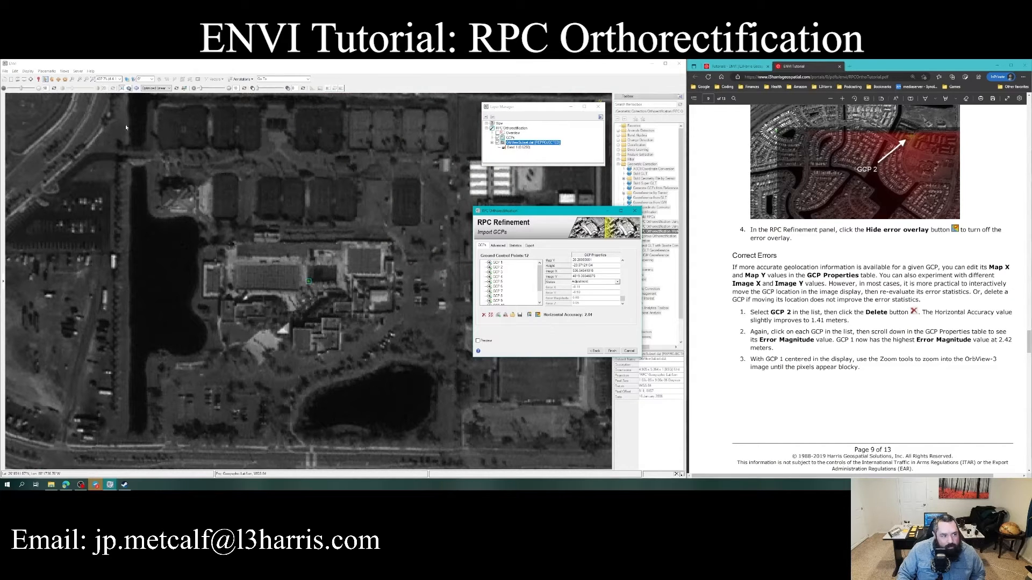
left_click(93, 79)
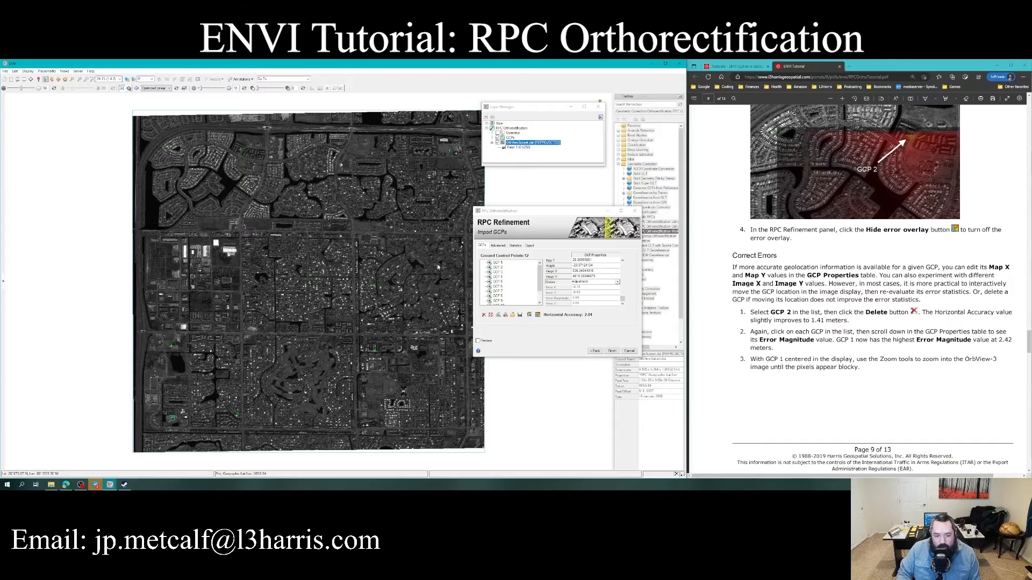
scroll(209, 181, "up", 1)
scroll(210, 181, "up", 7)
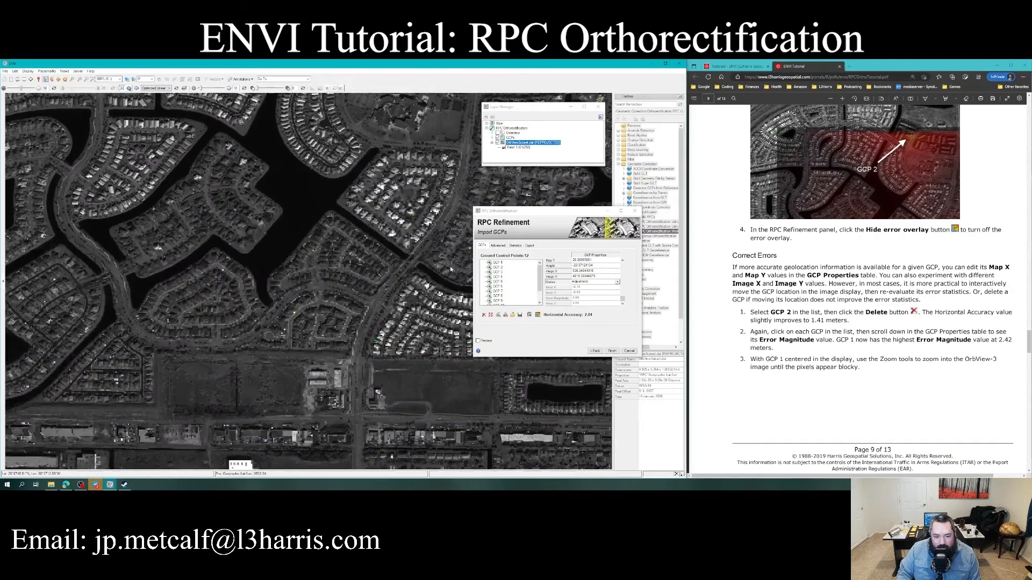
- Check the location of GCP 1, and delete GCP 2 from the ground control point list
left_click(497, 264)
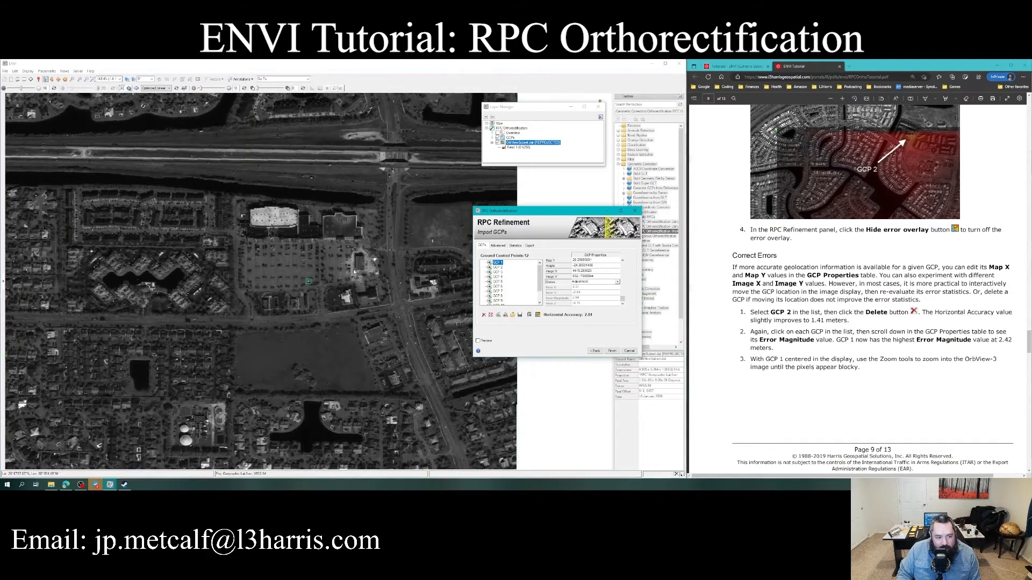
scroll(296, 282, "up", 6)
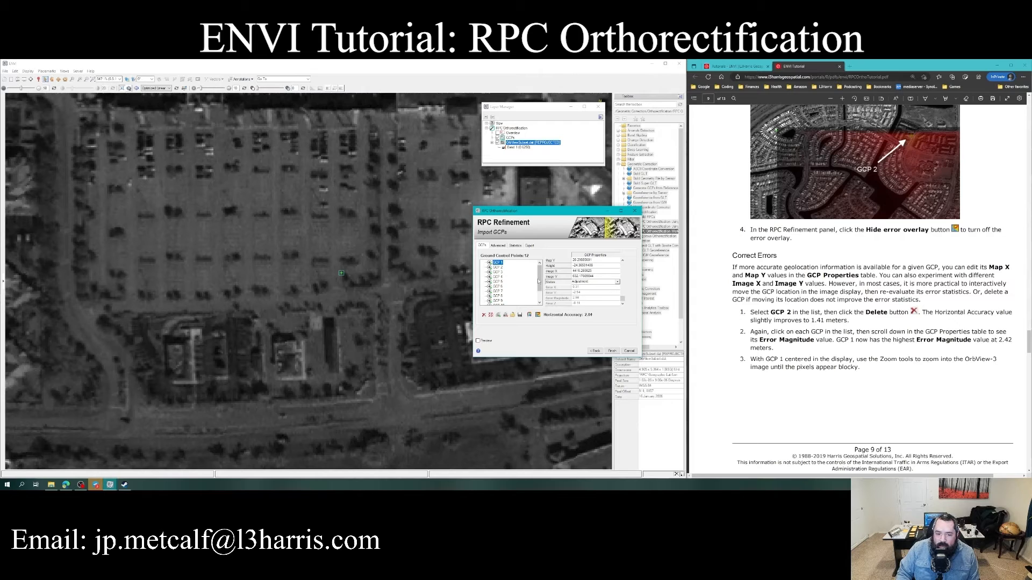
left_click(498, 267)
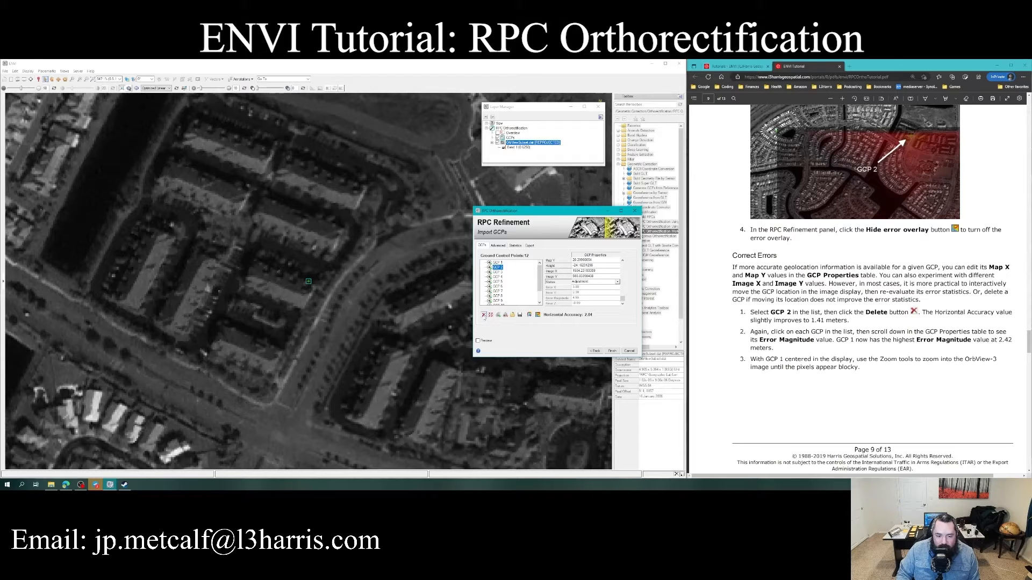
left_click(484, 316)
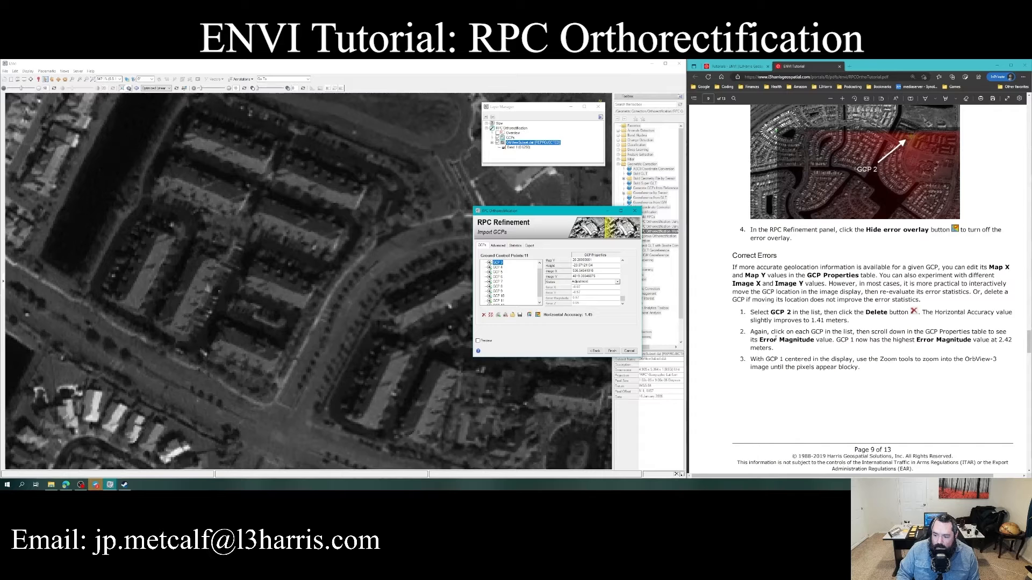
- Move the GCP 1 marker a few image pixels to the southeast and fine-tune its position to reduce the horizontal error
scroll(775, 340, "down", 3)
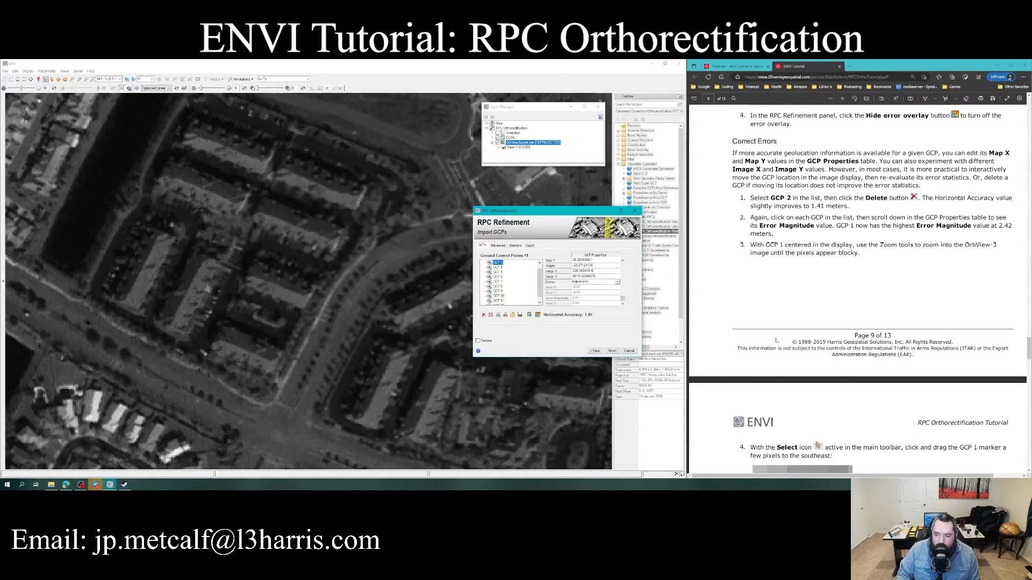
scroll(505, 267, "up", 1)
left_click(497, 262)
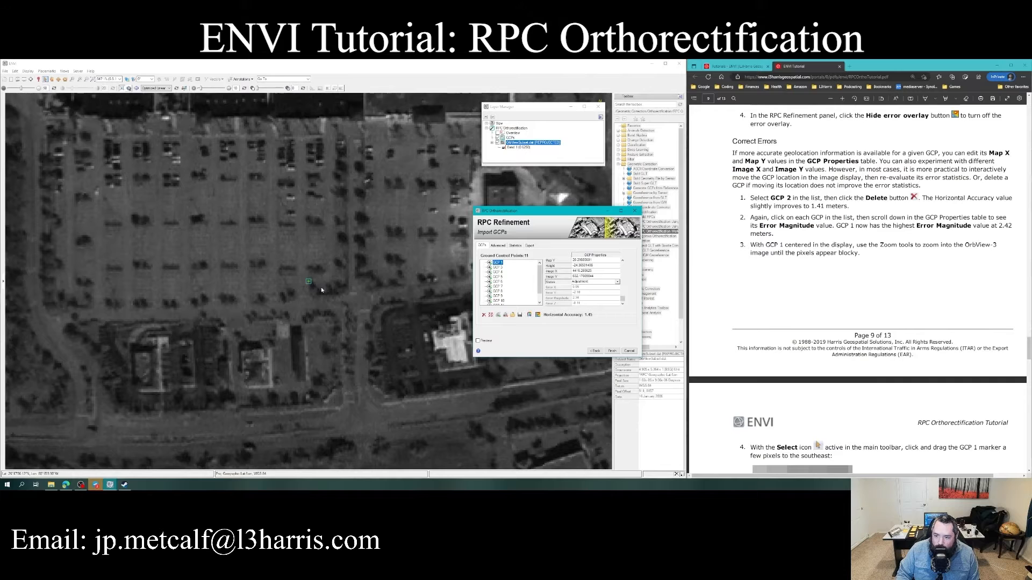
scroll(871, 352, "down", 5)
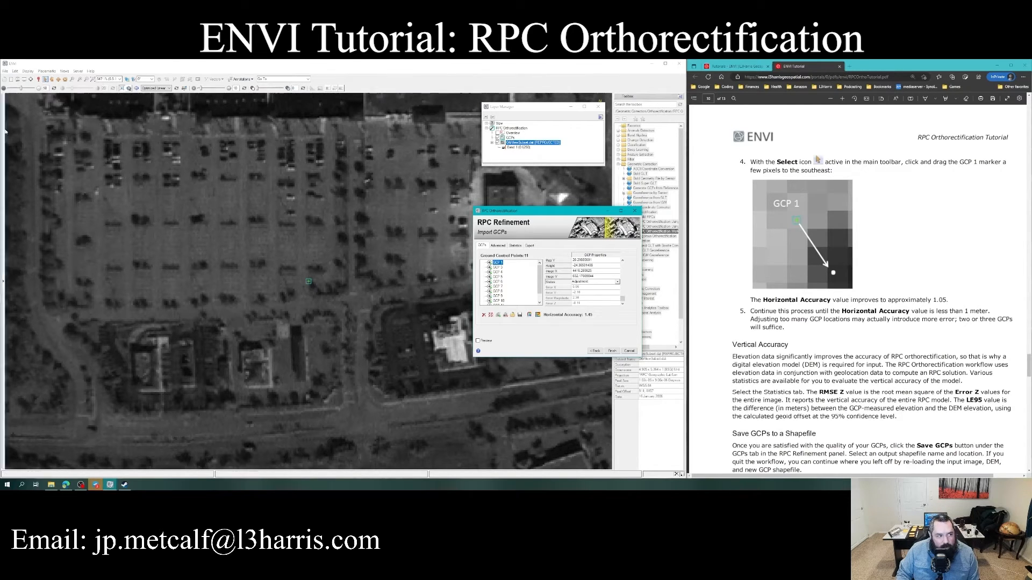
left_click(45, 80)
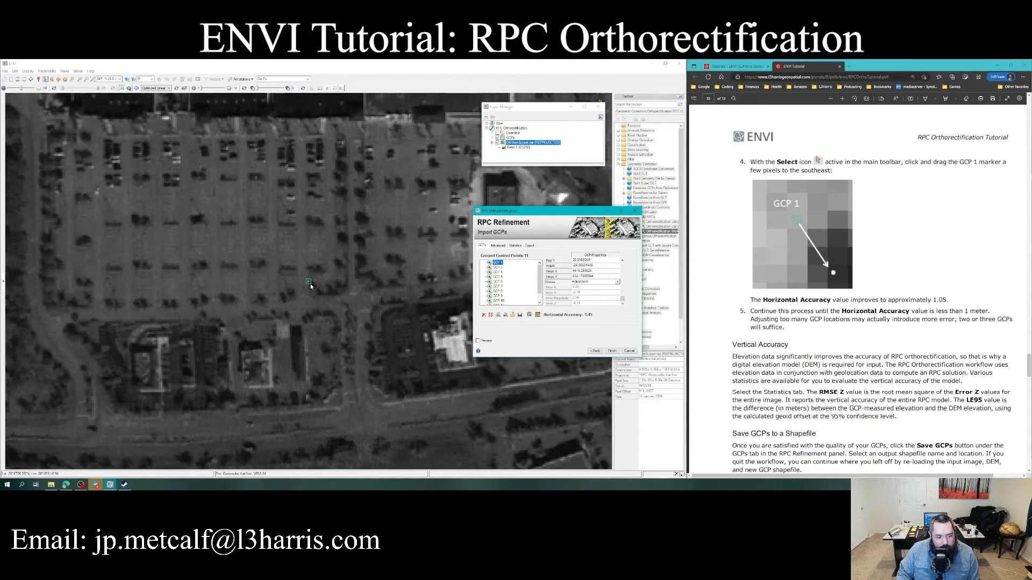
scroll(311, 285, "up", 5)
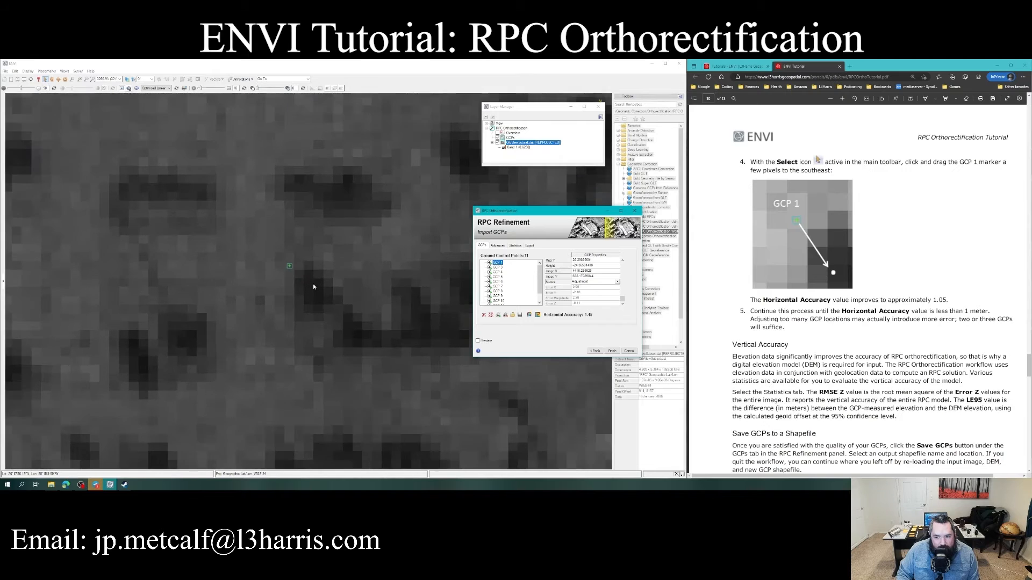
scroll(313, 287, "up", 4)
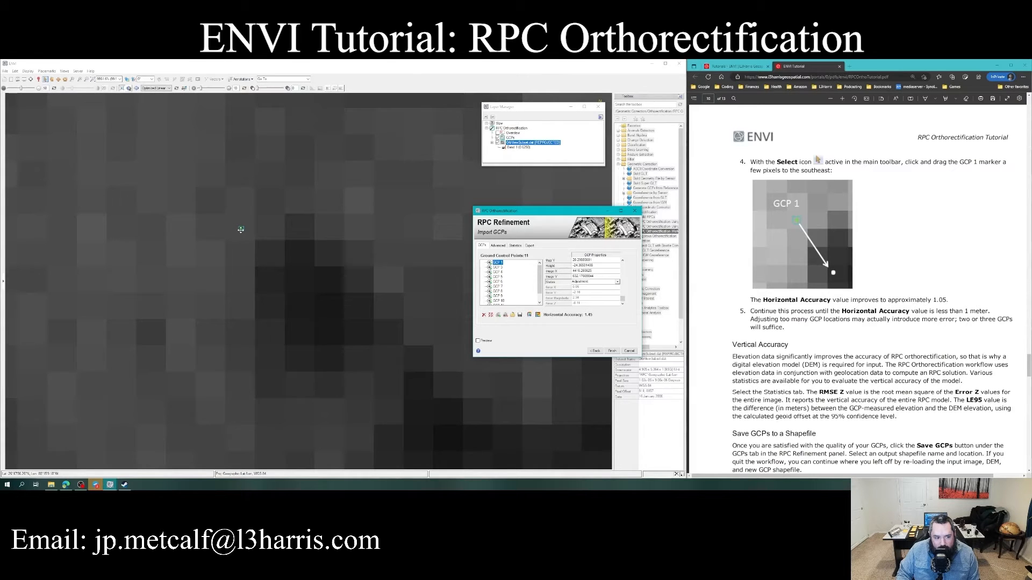
left_click_drag(240, 230, 288, 302)
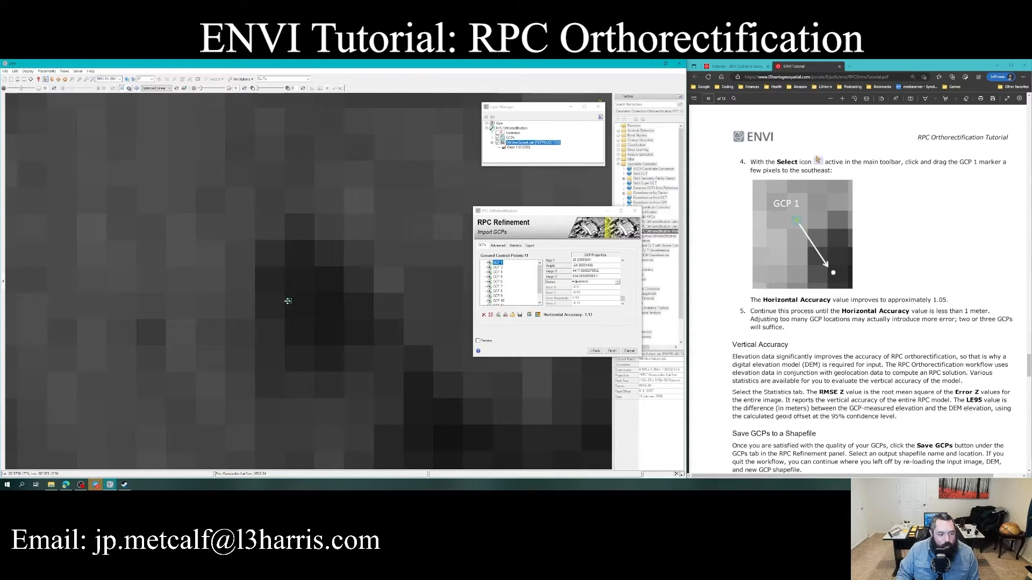
mouse_move(288, 301)
left_mouse_down()
mouse_move(310, 314)
mouse_move(295, 314)
mouse_move(293, 351)
mouse_move(291, 333)
mouse_move(309, 332)
mouse_move(291, 335)
left_mouse_up()
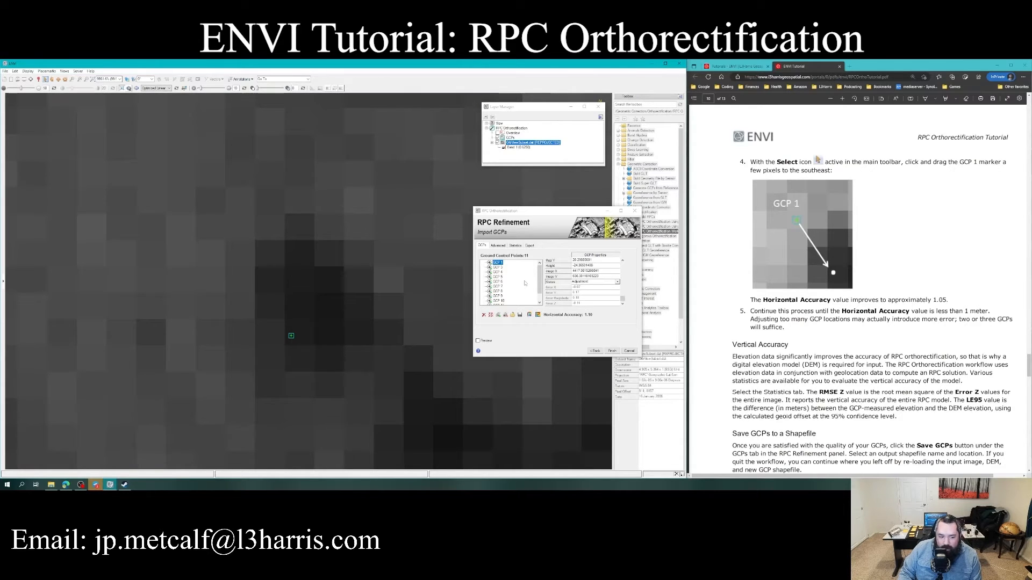
mouse_move(290, 337)
left_mouse_down()
mouse_move(362, 278)
mouse_move(293, 336)
left_mouse_up()
- Shift the GCP 3 marker slightly south on the image to reduce its error
left_click(499, 269)
scroll(341, 327, "down", 5)
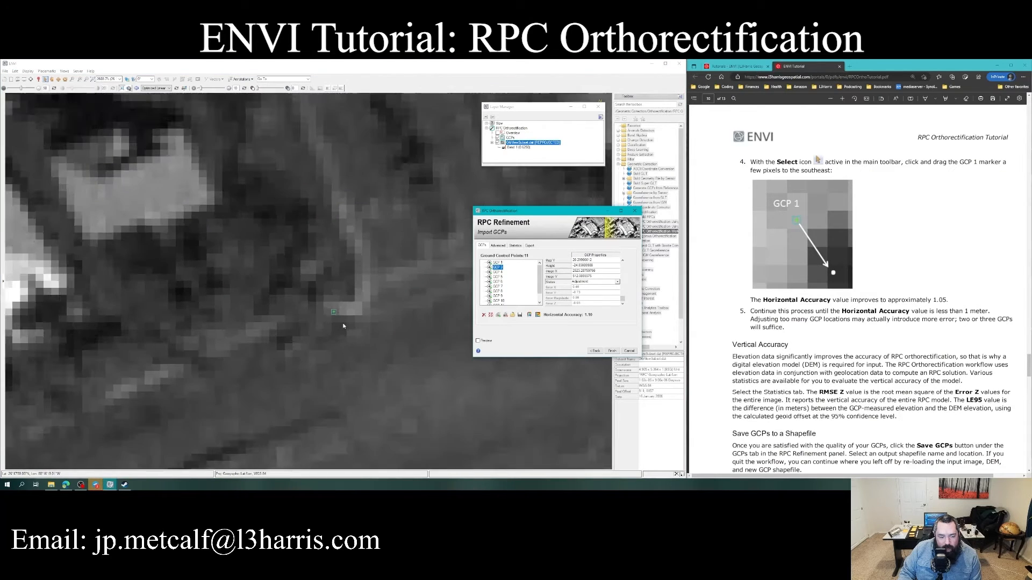
scroll(343, 326, "down", 3)
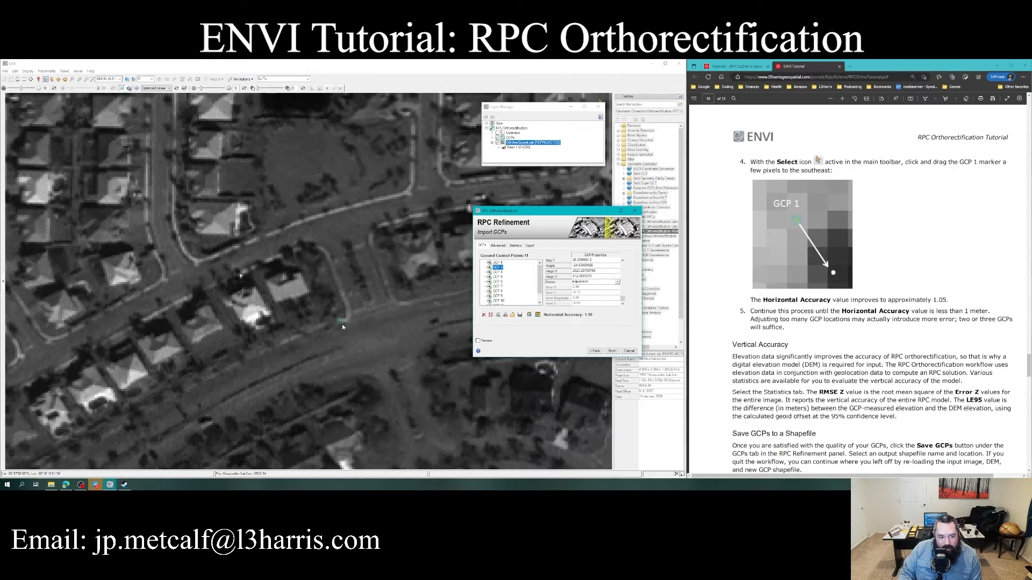
scroll(343, 326, "up", 10)
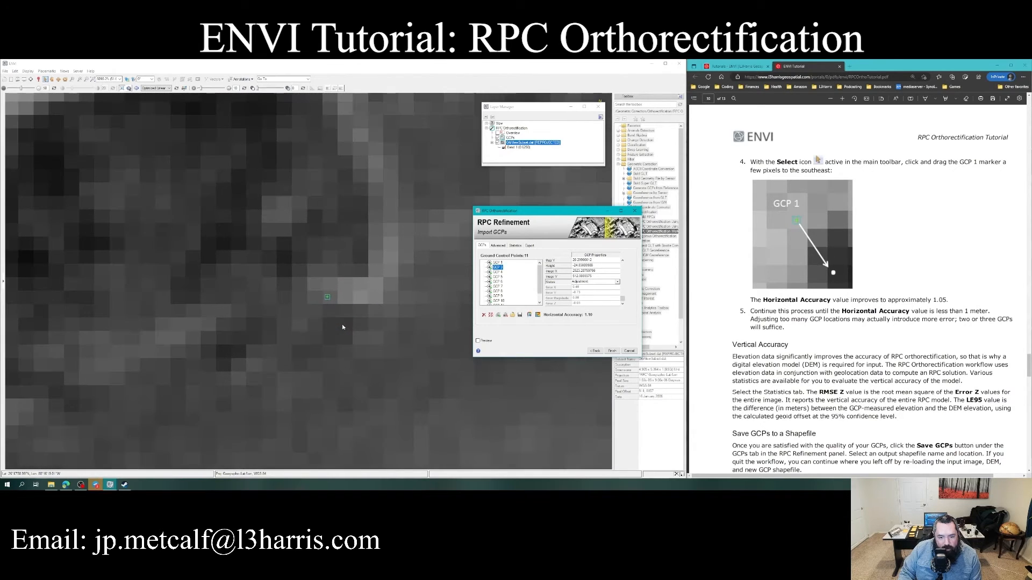
left_click(327, 296)
mouse_move(305, 283)
left_mouse_down()
mouse_move(360, 296)
mouse_move(344, 284)
mouse_move(349, 312)
mouse_move(331, 325)
mouse_move(330, 312)
left_mouse_up()
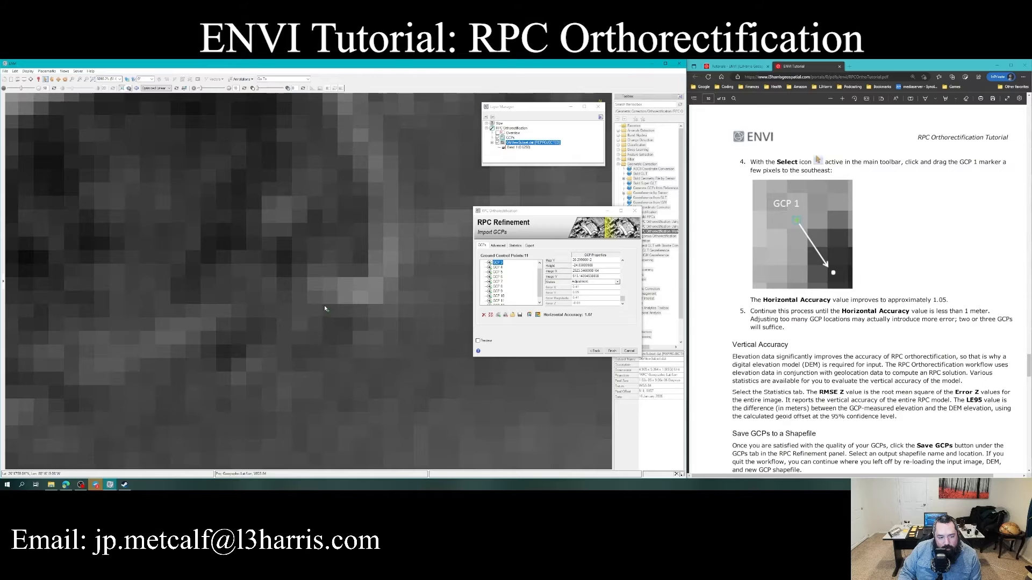
left_click(328, 311)
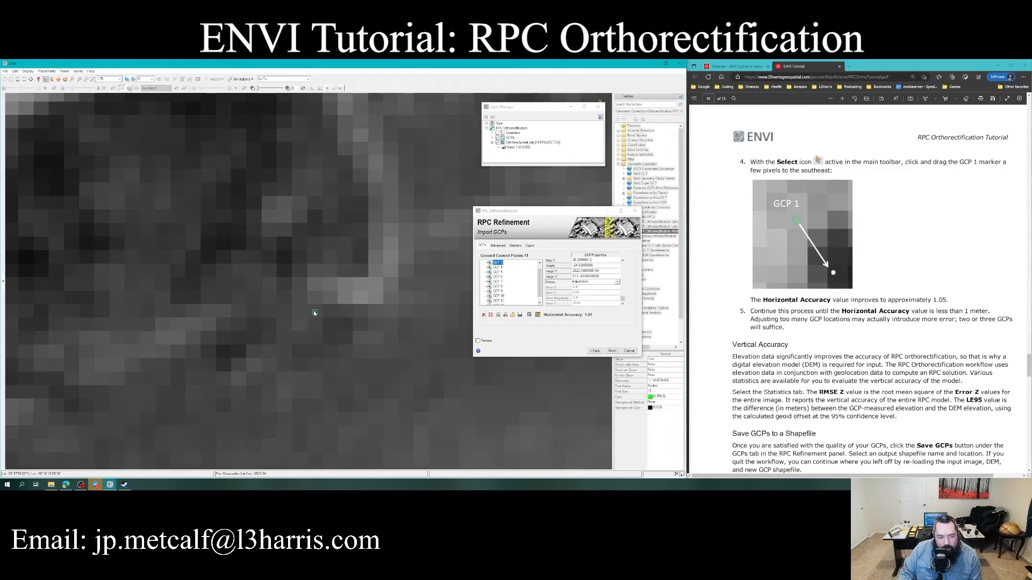
left_click_drag(332, 314, 329, 312)
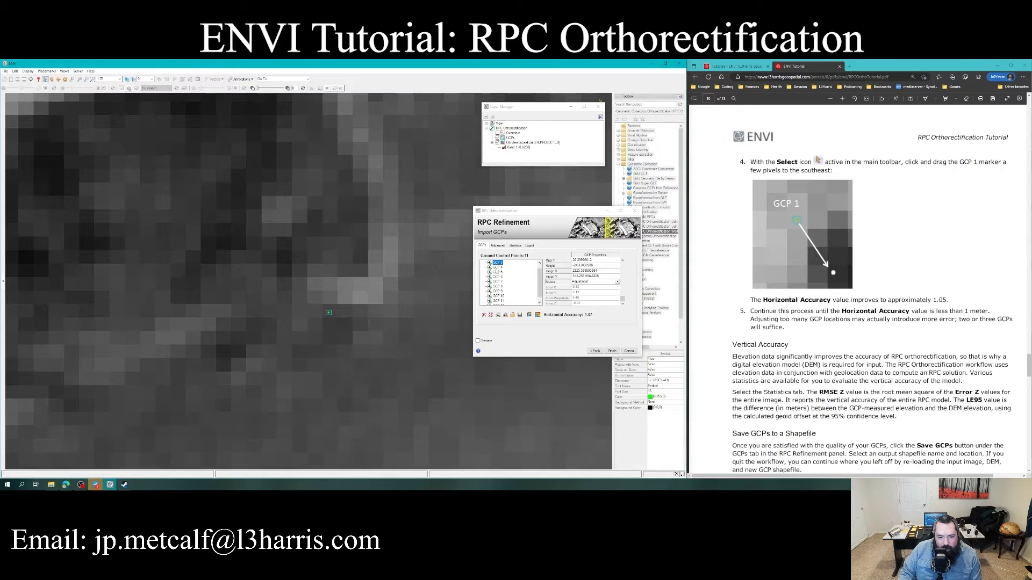
- Move the GCP 4 marker slightly to the west-northwest on the image to reduce its error
left_click(497, 267)
scroll(391, 303, "down", 6)
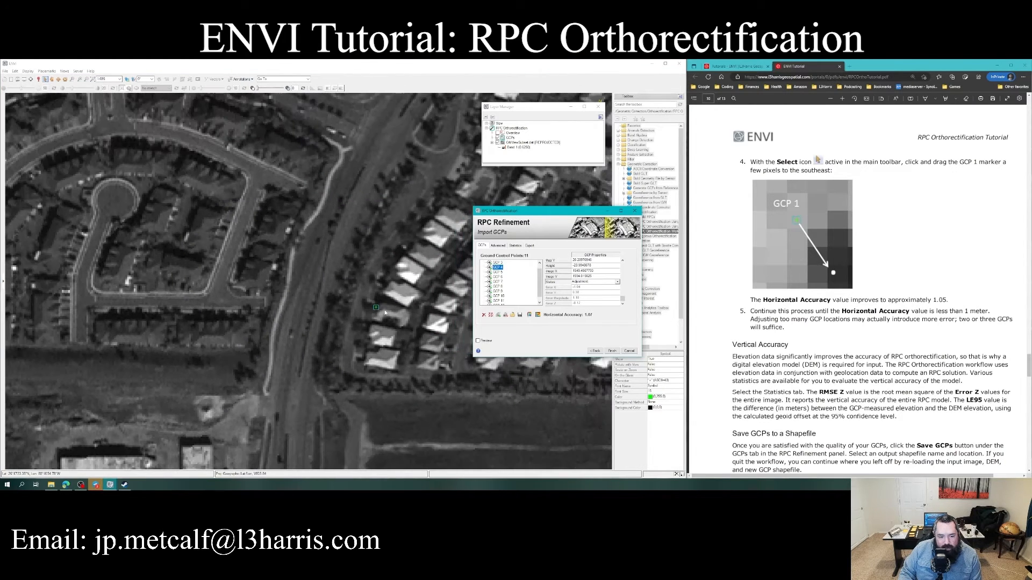
scroll(382, 312, "up", 6)
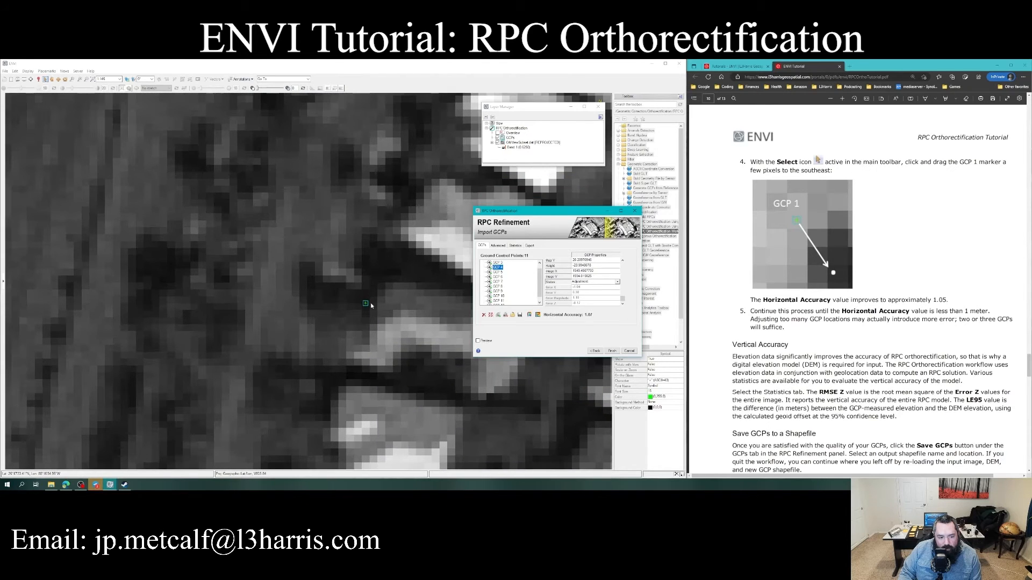
scroll(370, 305, "up", 3)
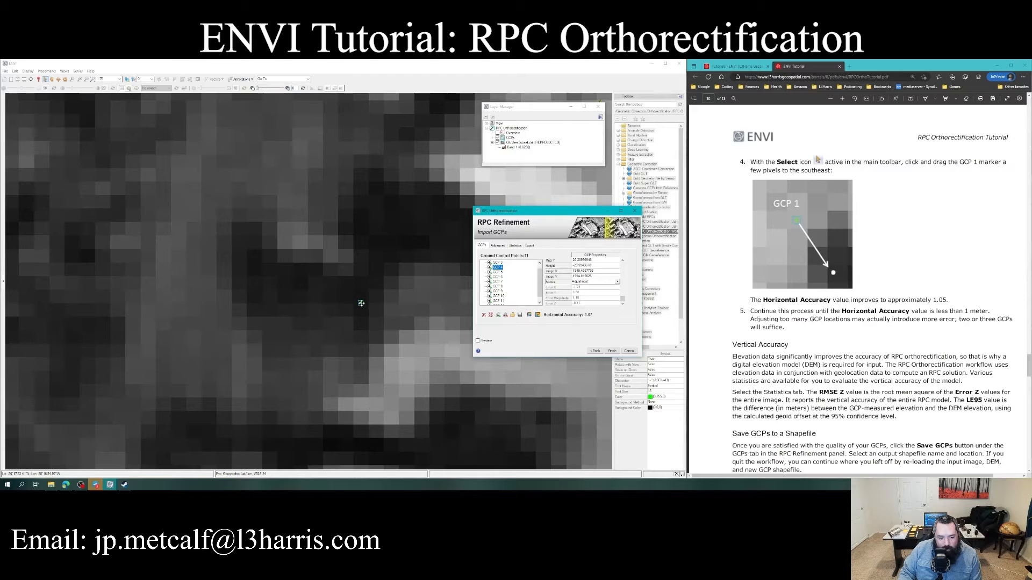
left_click(361, 303)
mouse_move(361, 303)
left_mouse_down()
mouse_move(345, 310)
mouse_move(374, 324)
mouse_move(373, 285)
mouse_move(342, 287)
mouse_move(342, 277)
mouse_move(334, 295)
left_mouse_up()
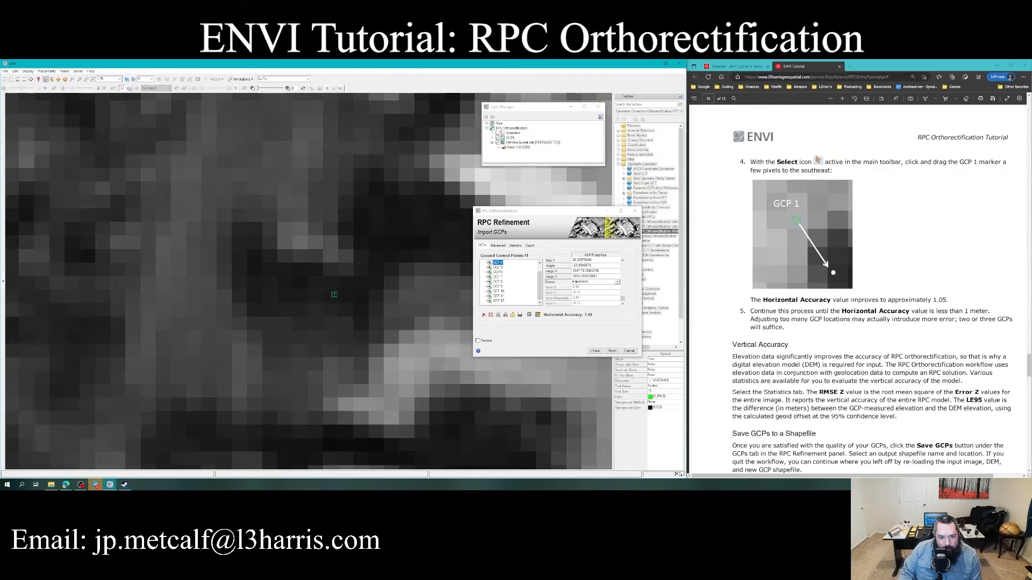
- Move the GCP 5 marker slightly northwest on the image and refine its position to reduce its error
left_click(498, 267)
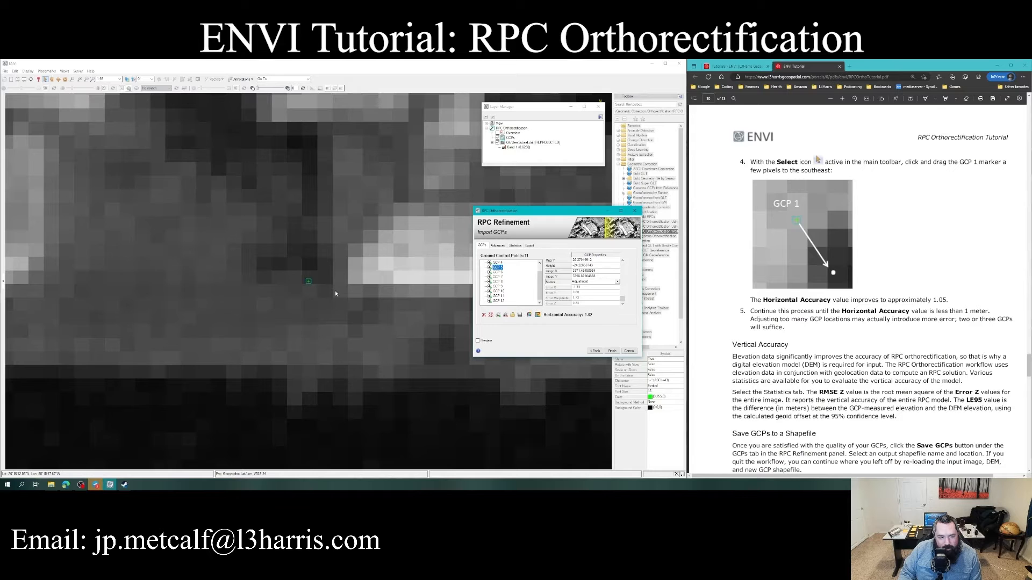
scroll(335, 293, "down", 5)
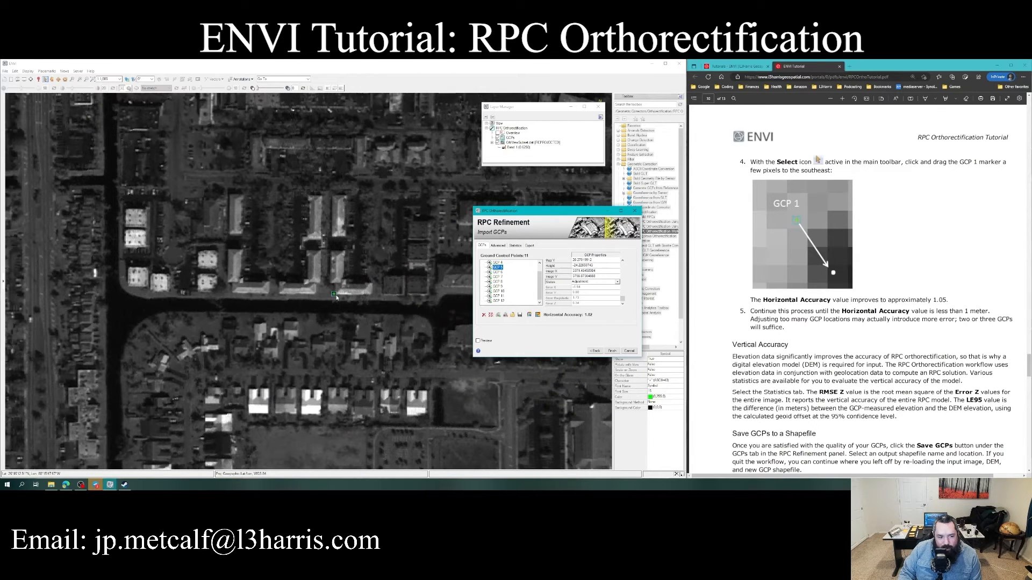
scroll(336, 296, "up", 5)
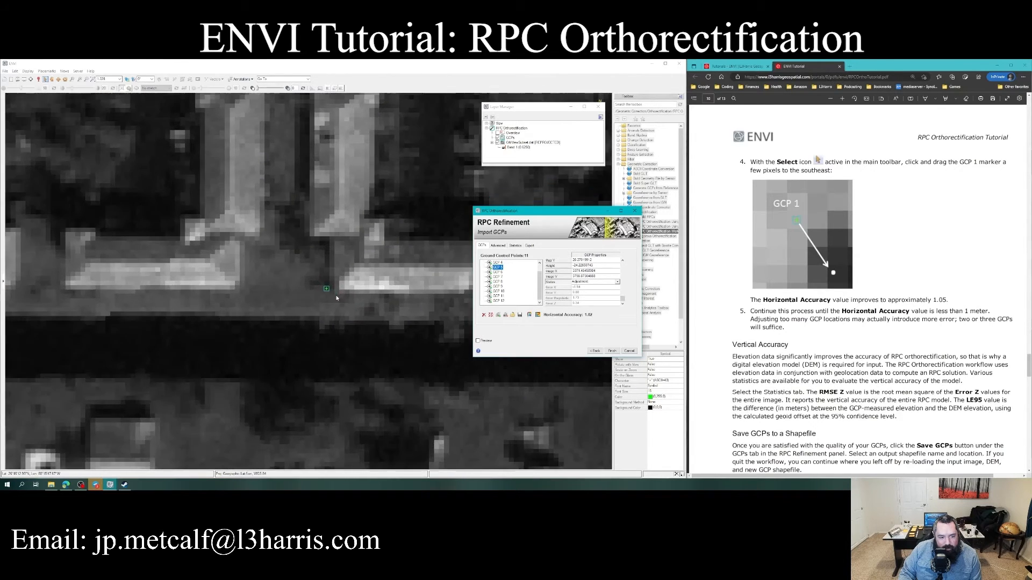
mouse_move(324, 287)
left_mouse_down()
mouse_move(340, 288)
mouse_move(320, 285)
left_mouse_up()
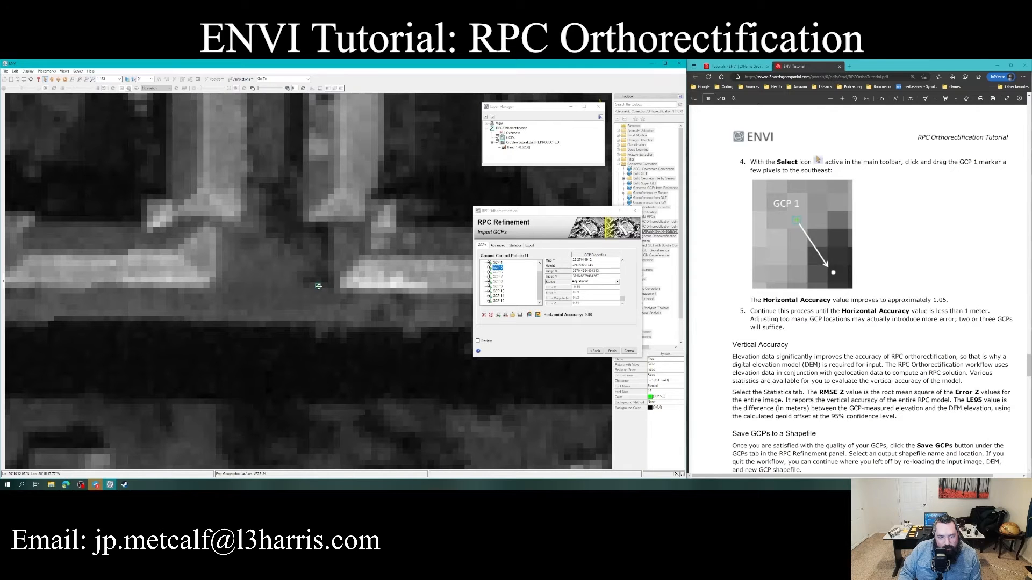
scroll(318, 287, "up", 5)
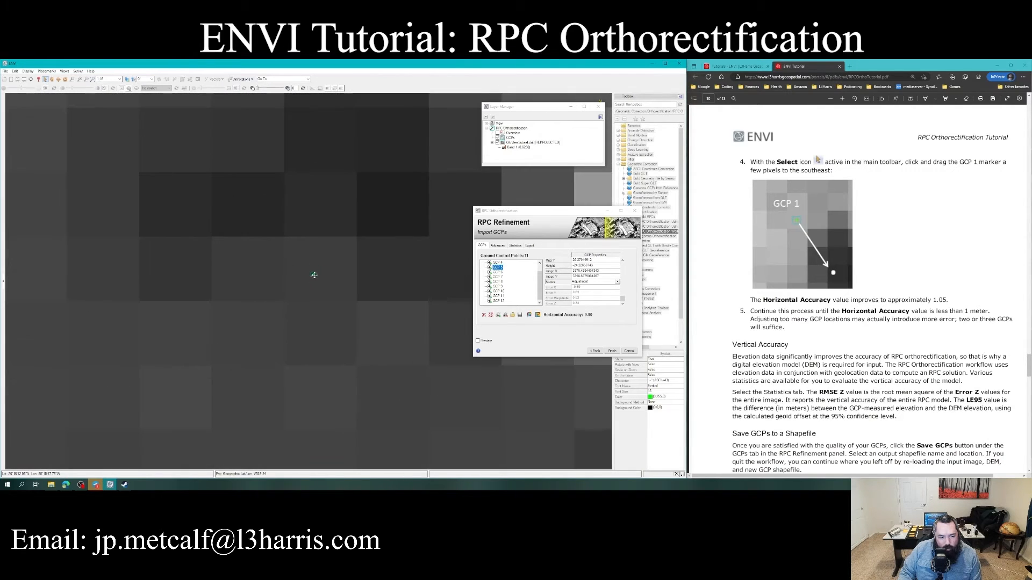
mouse_move(314, 274)
left_mouse_down()
mouse_move(293, 247)
mouse_move(311, 213)
mouse_move(284, 251)
mouse_move(263, 255)
mouse_move(323, 265)
mouse_move(188, 260)
mouse_move(237, 262)
mouse_move(250, 219)
mouse_move(243, 201)
mouse_move(256, 327)
mouse_move(247, 215)
left_mouse_up()
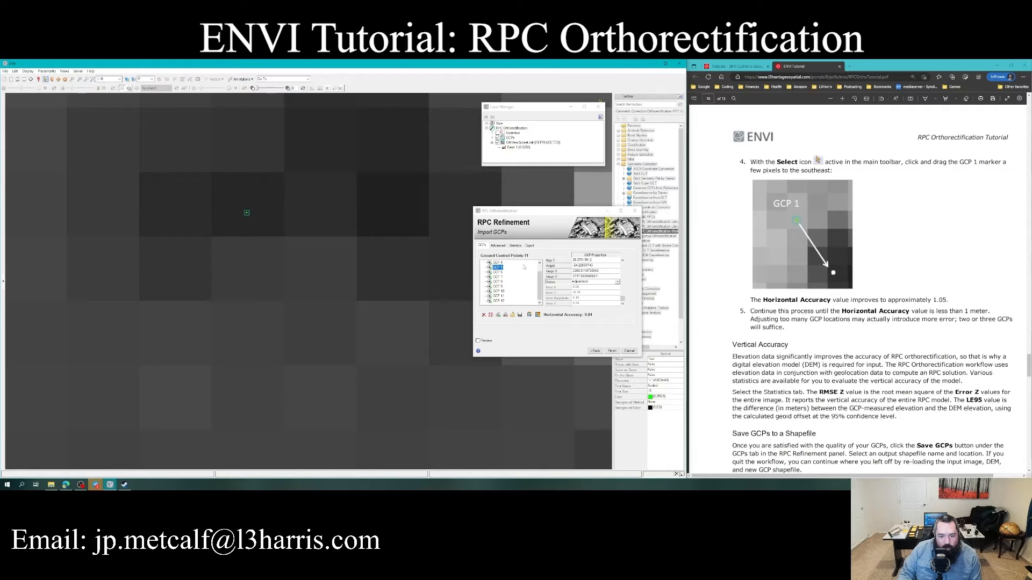
- Move the GCP 6 marker about two image pixels east and slightly north to reduce its error
left_click(498, 272)
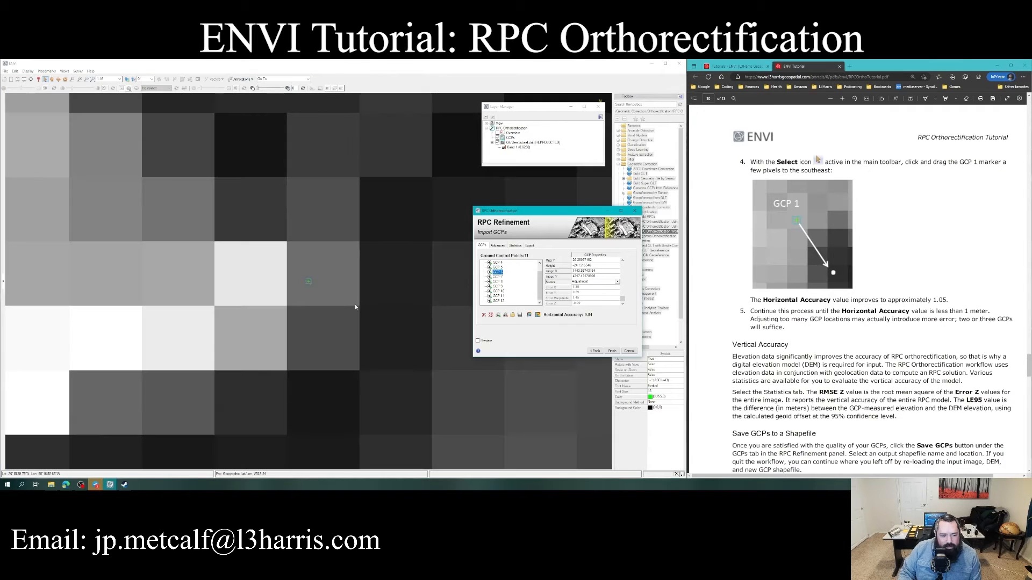
scroll(360, 300, "down", 8)
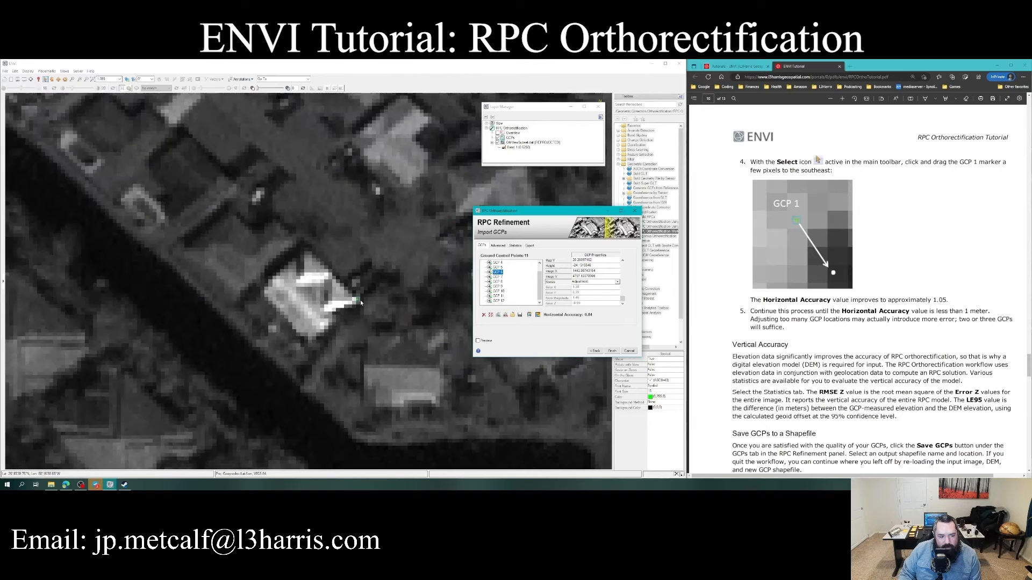
scroll(360, 301, "down", 2)
scroll(367, 305, "up", 8)
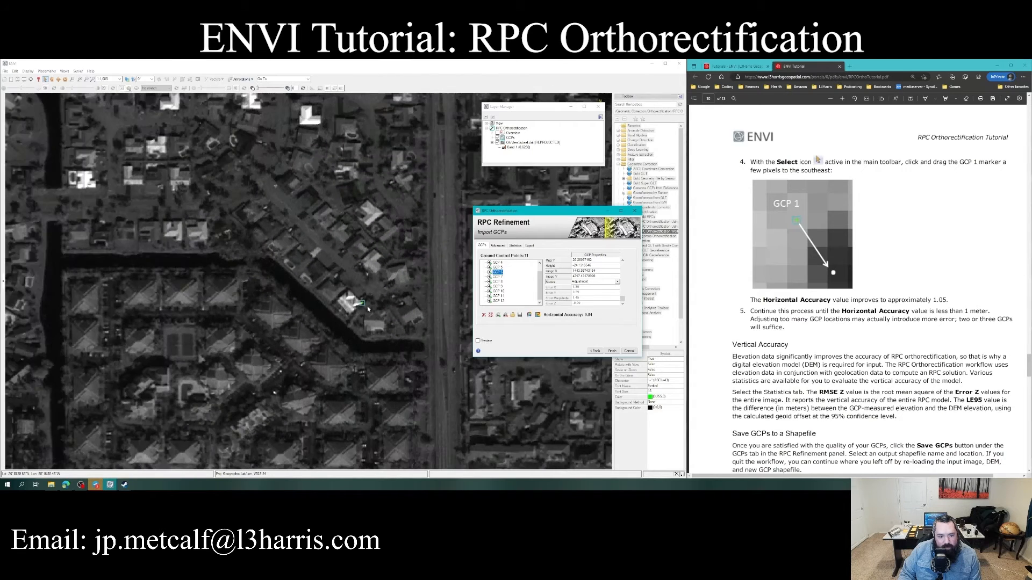
scroll(365, 304, "up", 2)
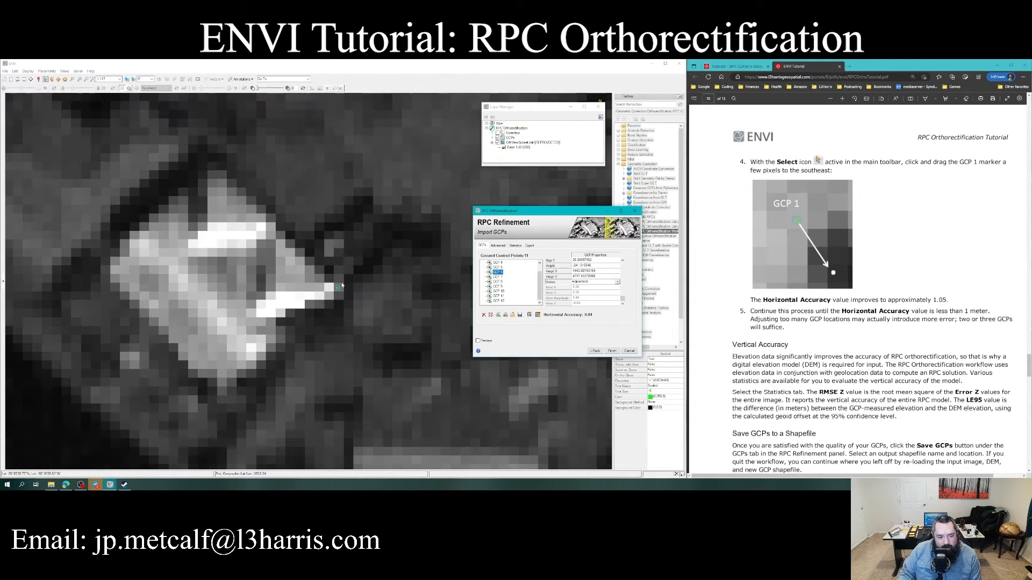
scroll(337, 289, "up", 2)
scroll(337, 289, "up", 2)
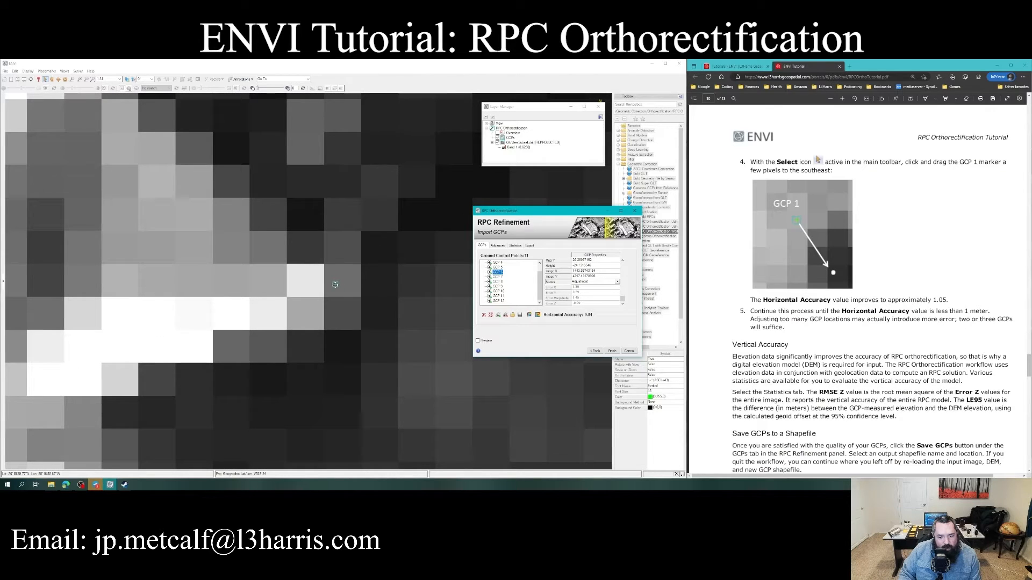
left_click(334, 285)
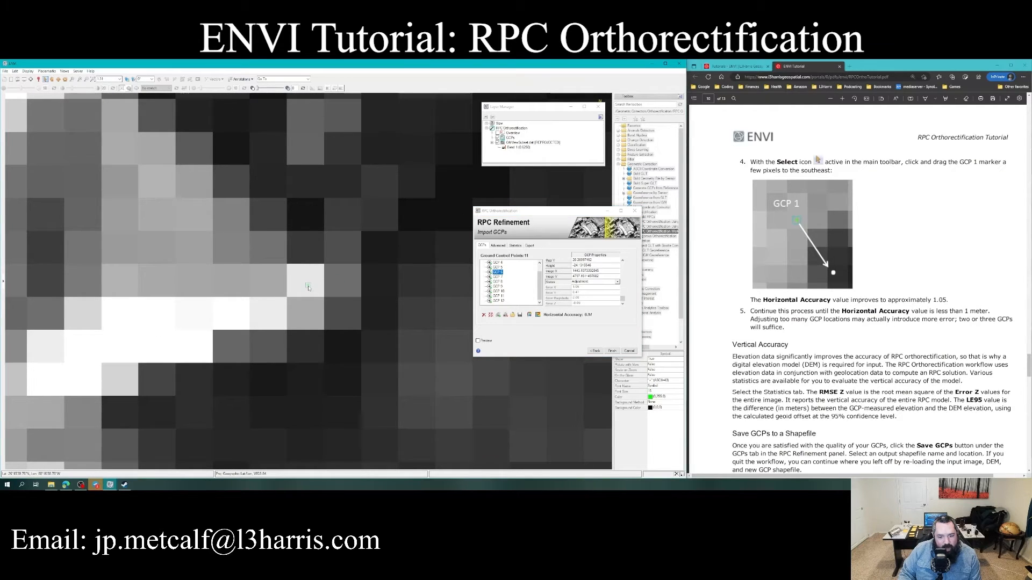
left_click_drag(309, 285, 409, 283)
mouse_move(452, 284)
left_mouse_down()
mouse_move(413, 283)
mouse_move(412, 248)
mouse_move(416, 308)
mouse_move(380, 314)
mouse_move(414, 282)
left_mouse_up()
left_click_drag(413, 282, 404, 269)
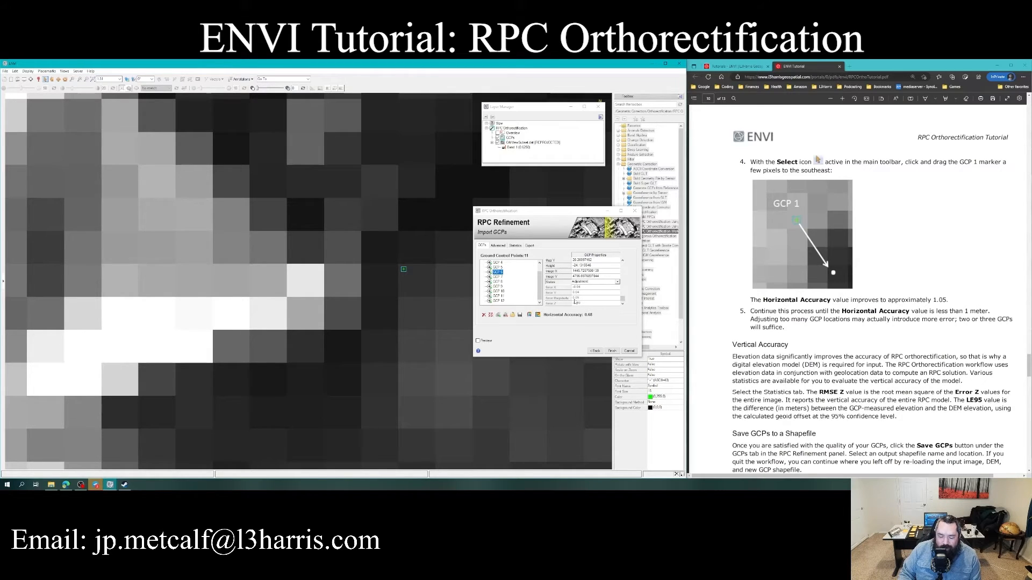
- Shift the GCP 7 marker slightly west on the image, fine-tuning its position to reduce the horizontal error
left_click(497, 277)
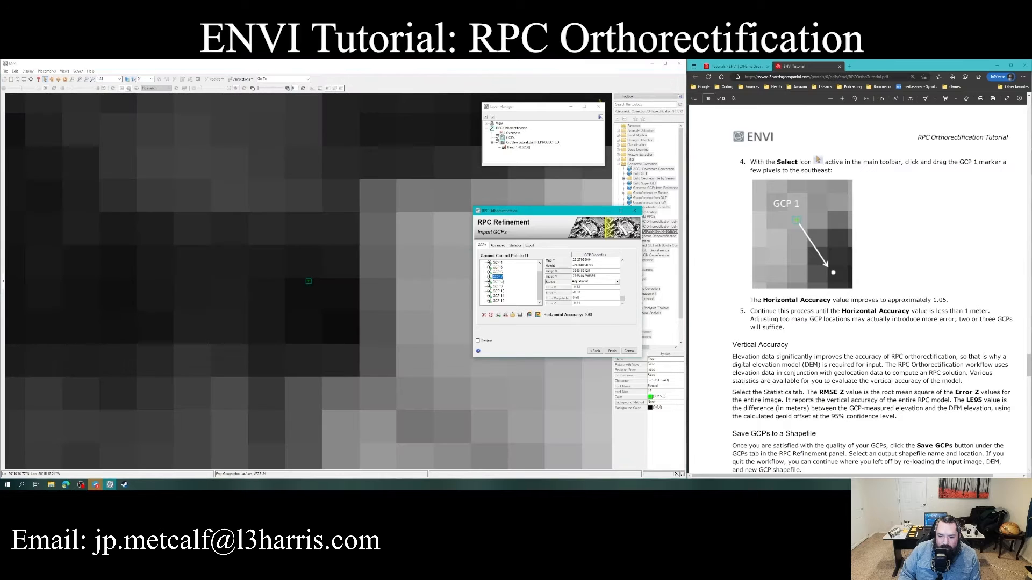
scroll(308, 294, "down", 10)
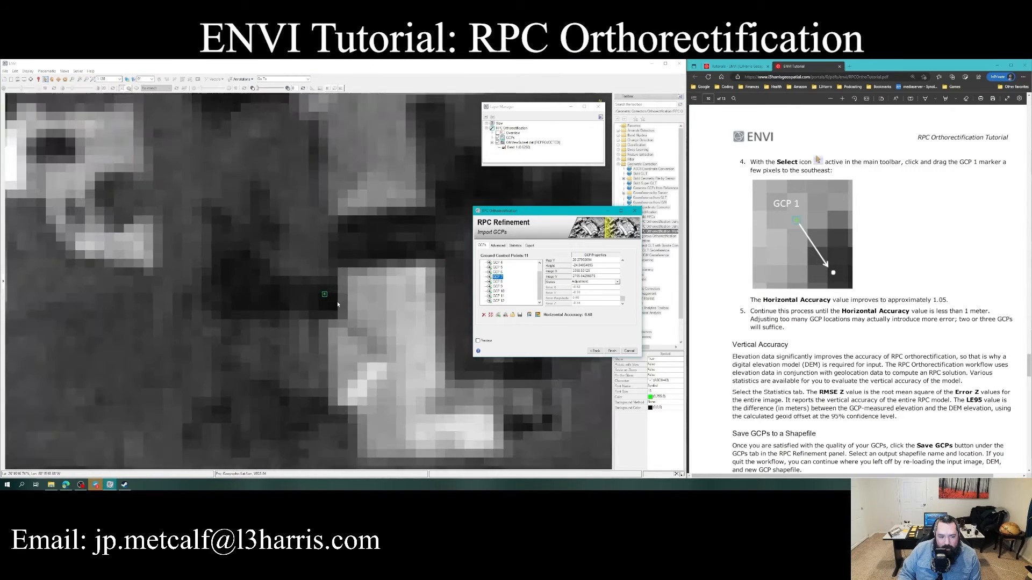
scroll(337, 303, "up", 10)
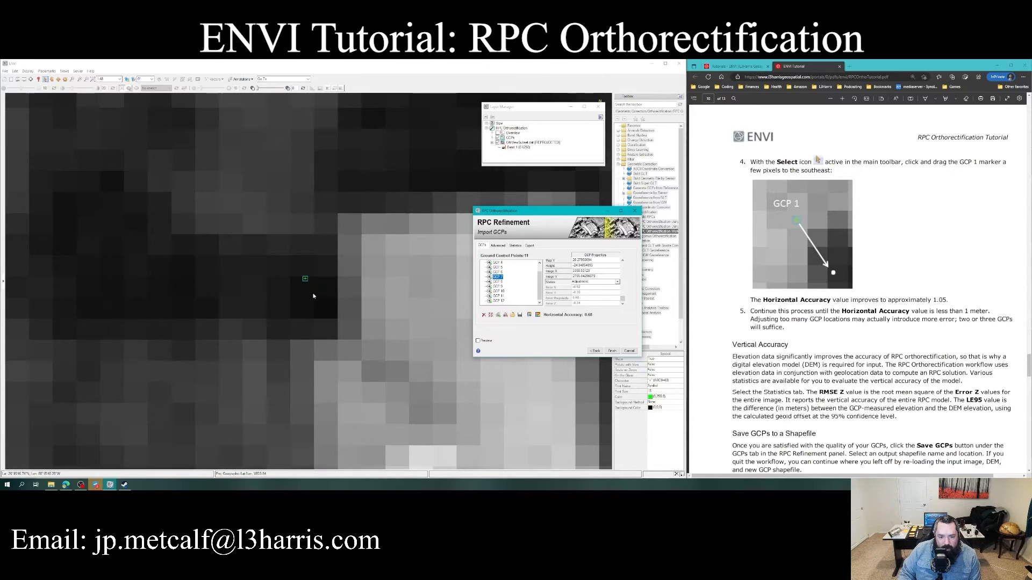
scroll(312, 295, "down", 1)
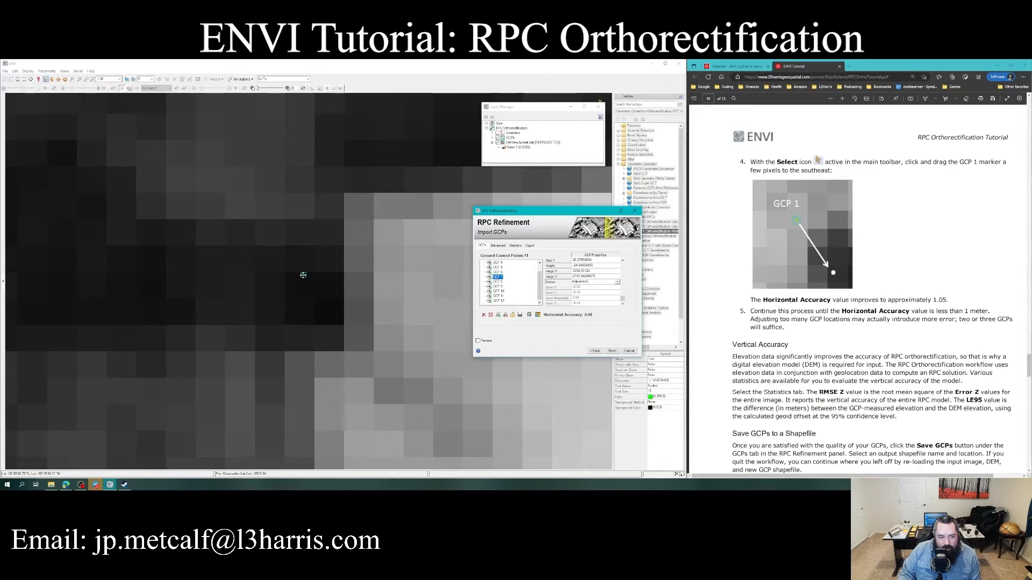
mouse_move(303, 280)
left_mouse_down()
mouse_move(303, 311)
mouse_move(299, 262)
mouse_move(331, 285)
left_mouse_up()
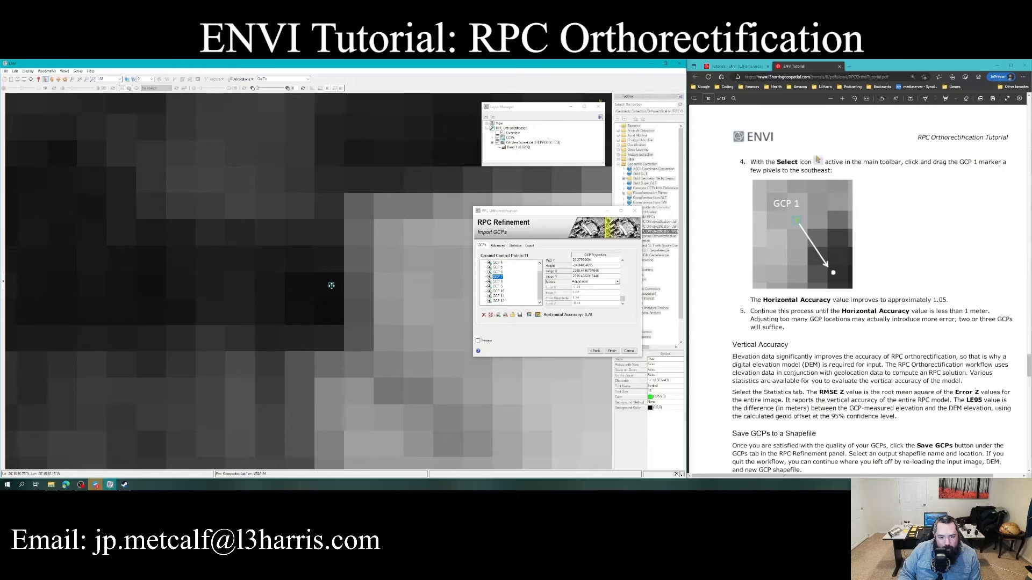
mouse_move(269, 288)
left_mouse_down()
mouse_move(240, 285)
mouse_move(249, 292)
mouse_move(241, 281)
mouse_move(250, 282)
left_mouse_up()
left_click(268, 284)
- Move the GCP 8 marker about one image pixel west to reduce its error
left_click(498, 282)
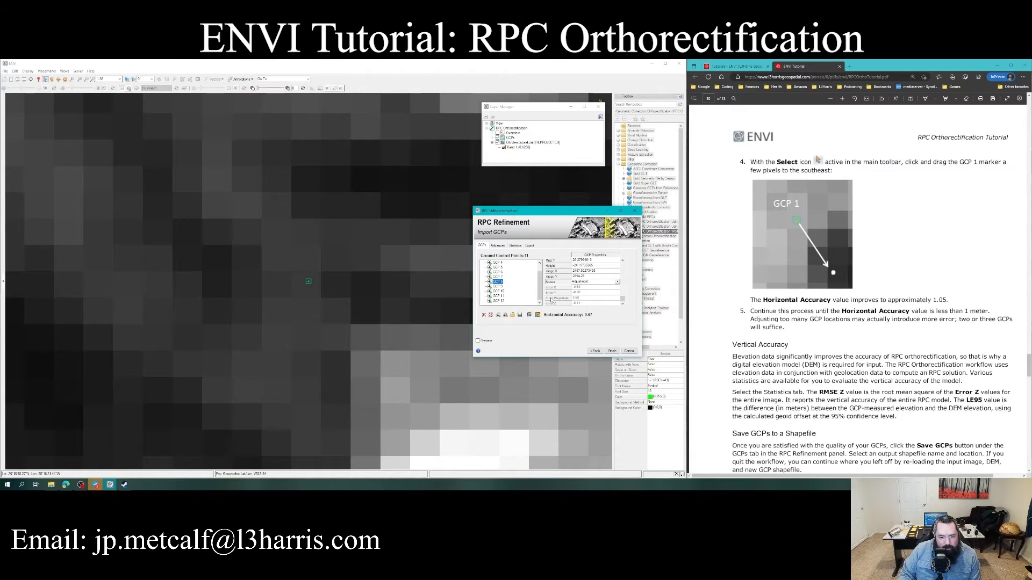
scroll(314, 300, "down", 5)
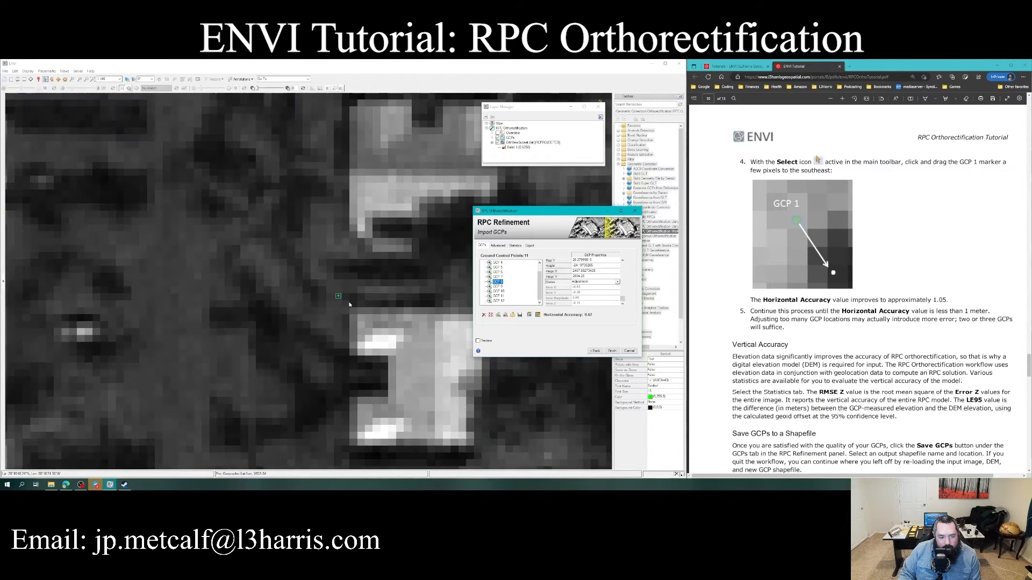
scroll(349, 306, "up", 5)
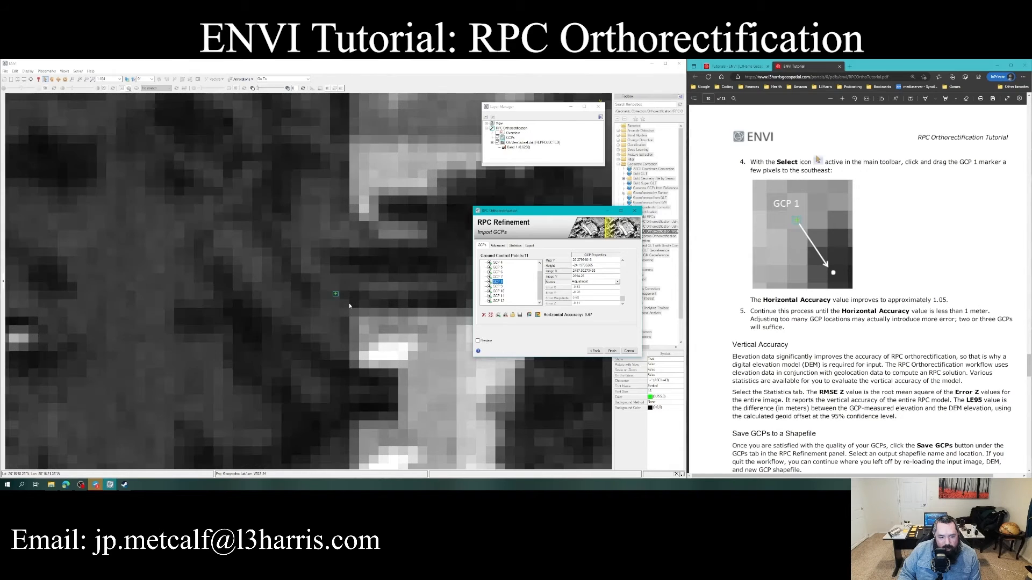
left_click(322, 285)
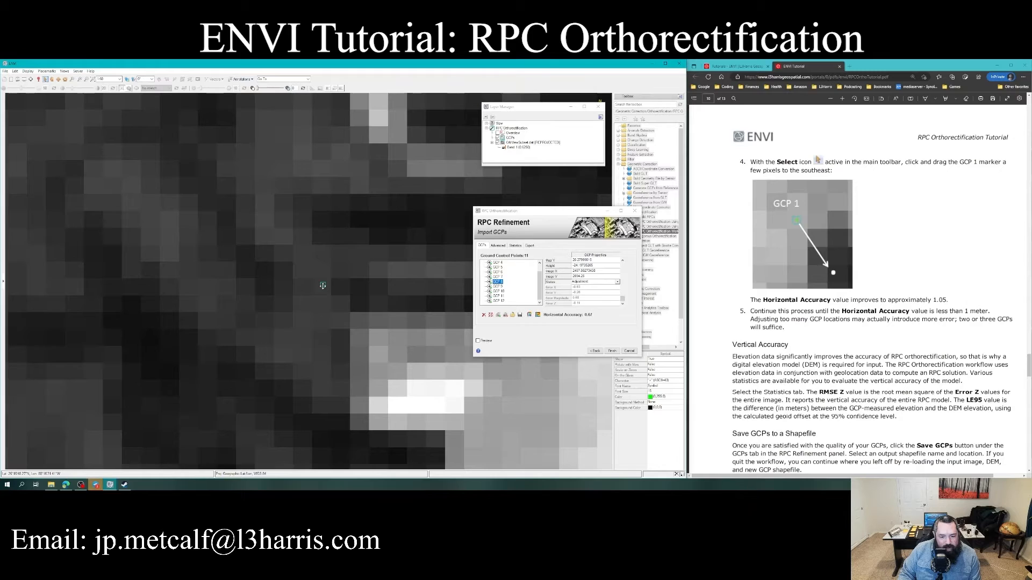
mouse_move(322, 285)
left_mouse_down()
mouse_move(321, 271)
mouse_move(323, 293)
mouse_move(288, 290)
mouse_move(303, 287)
left_mouse_up()
- Move the GCP 9 marker slightly southwest on the image and refine its position to reduce its error
left_click(501, 286)
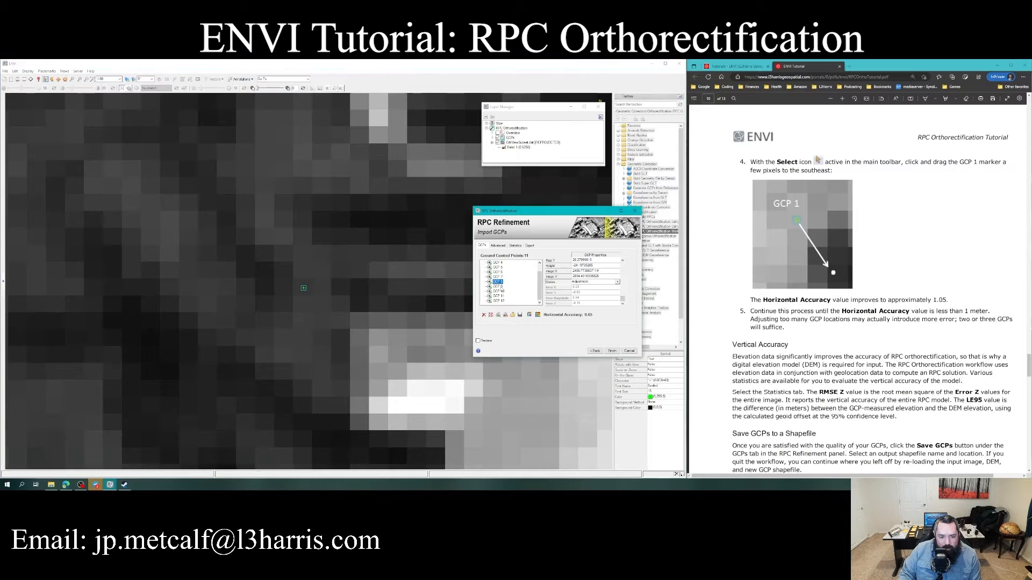
scroll(369, 300, "down", 8)
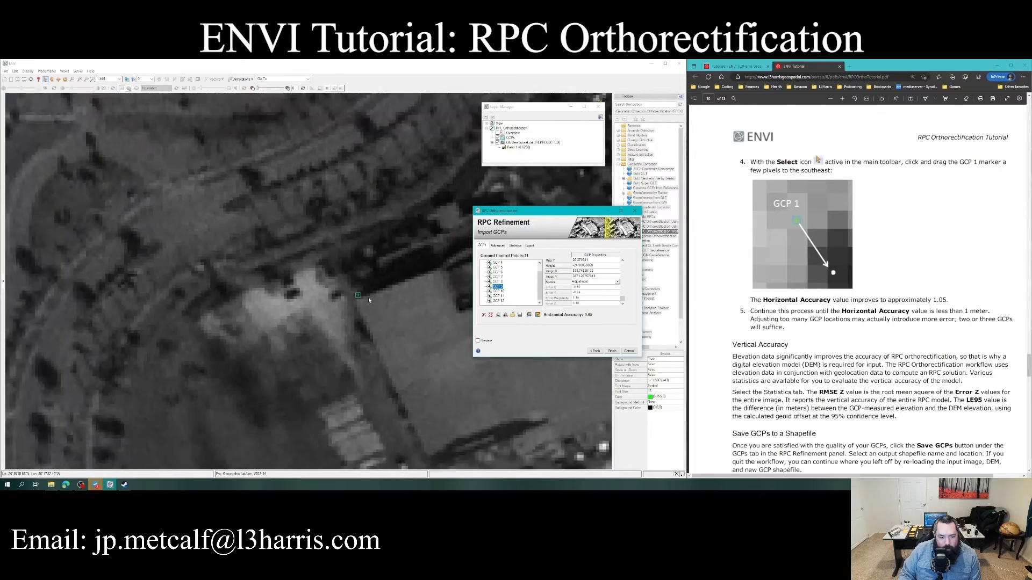
scroll(368, 300, "down", 5)
scroll(368, 298, "up", 10)
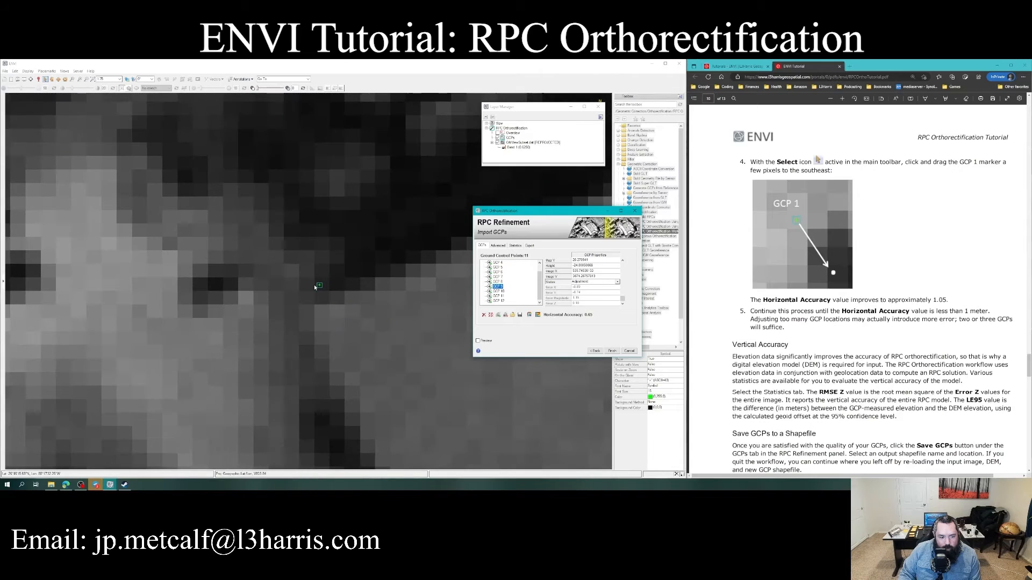
left_click(320, 284)
left_click_drag(310, 297, 307, 298)
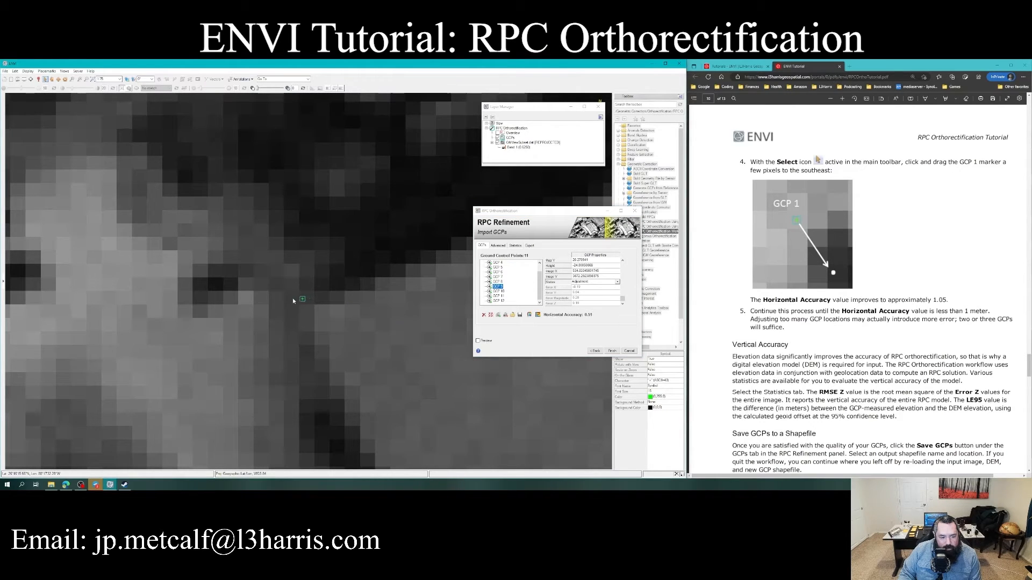
left_click_drag(302, 299, 306, 297)
left_click_drag(308, 312, 305, 300)
- Shift the GCP 10 marker slightly east on the image to reduce its error
left_click(498, 291)
scroll(429, 318, "down", 3)
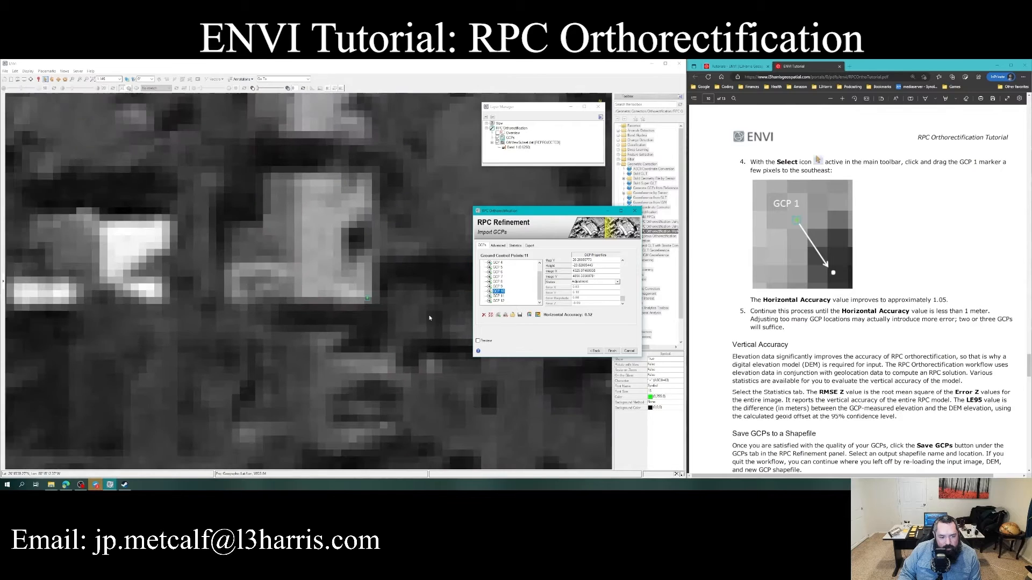
scroll(430, 318, "up", 5)
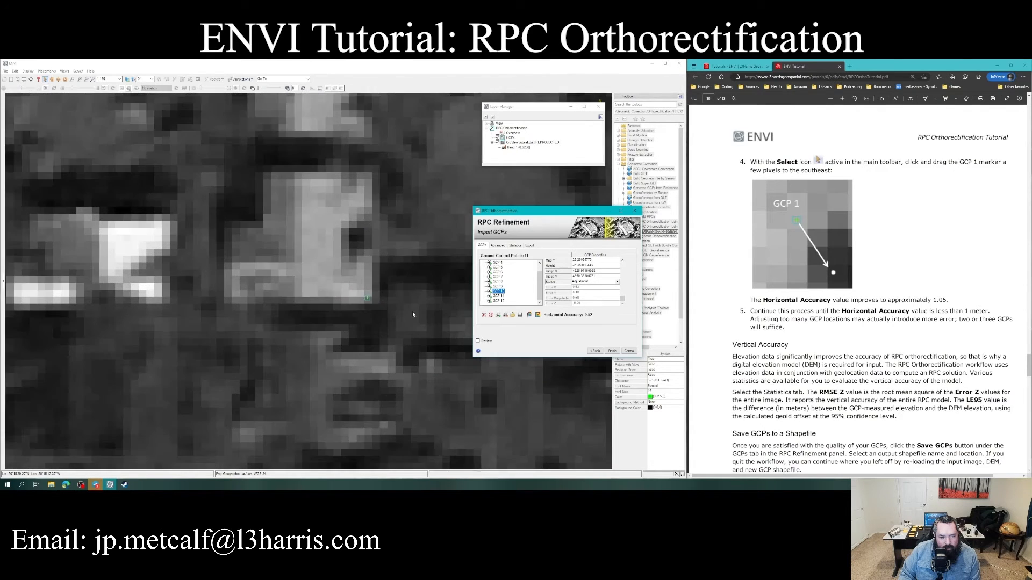
left_click_drag(283, 274, 304, 279)
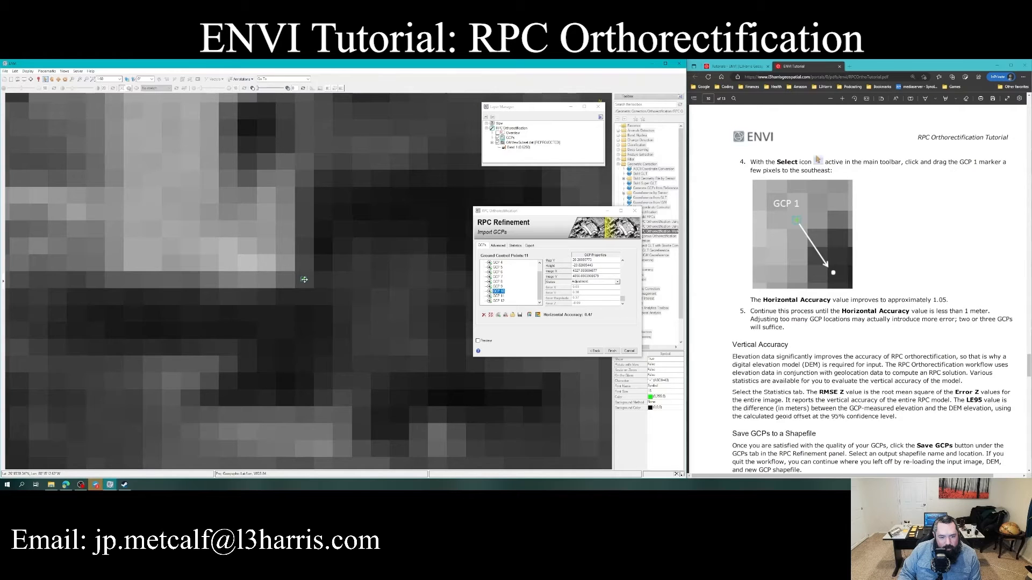
- Move the GCP 11 marker slightly southeast on the image and refine its position to reduce its error
left_click(498, 297)
scroll(388, 307, "down", 6)
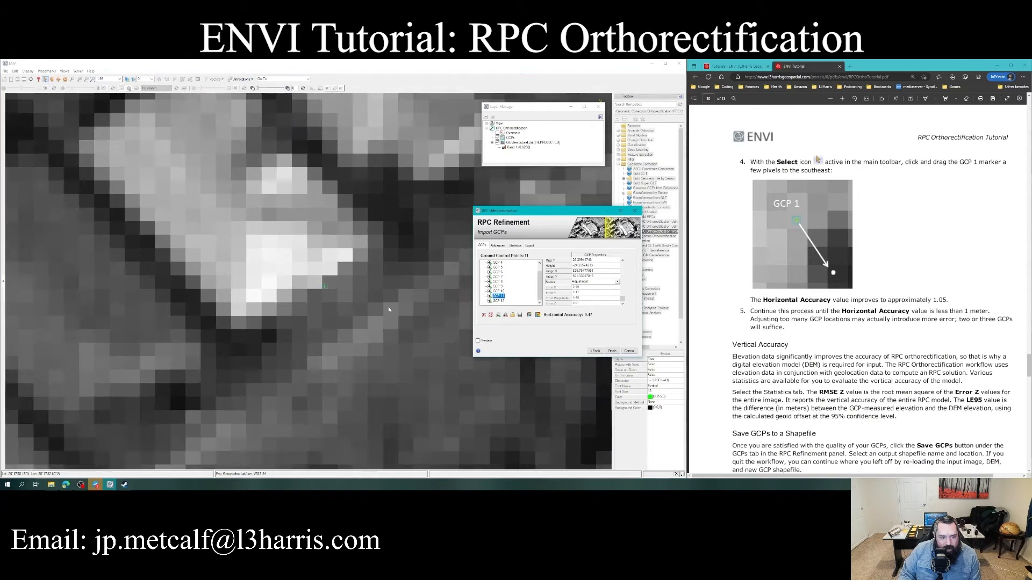
scroll(389, 308, "up", 2)
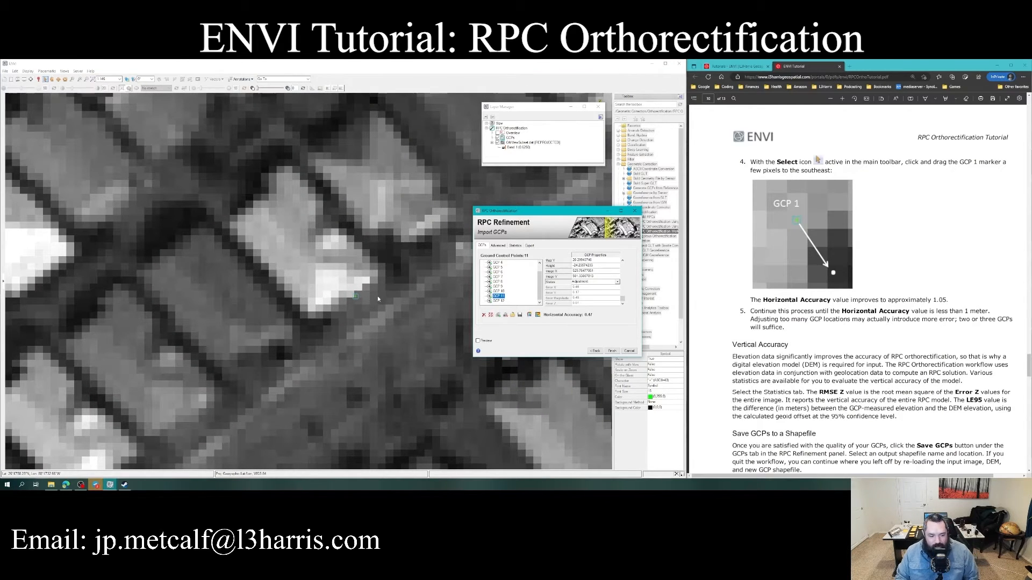
scroll(356, 297, "up", 3)
left_click(346, 296)
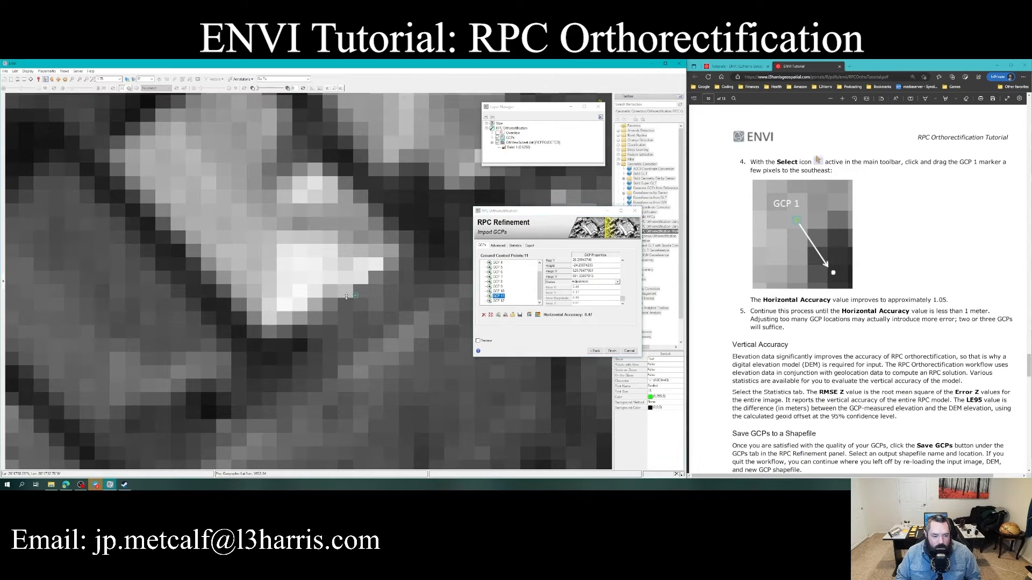
left_click_drag(346, 295, 363, 292)
left_click_drag(363, 294, 363, 306)
- Move the GCP 12 marker slightly northwest on the image to reduce its error
scroll(423, 358, "down", 5)
left_click(498, 301)
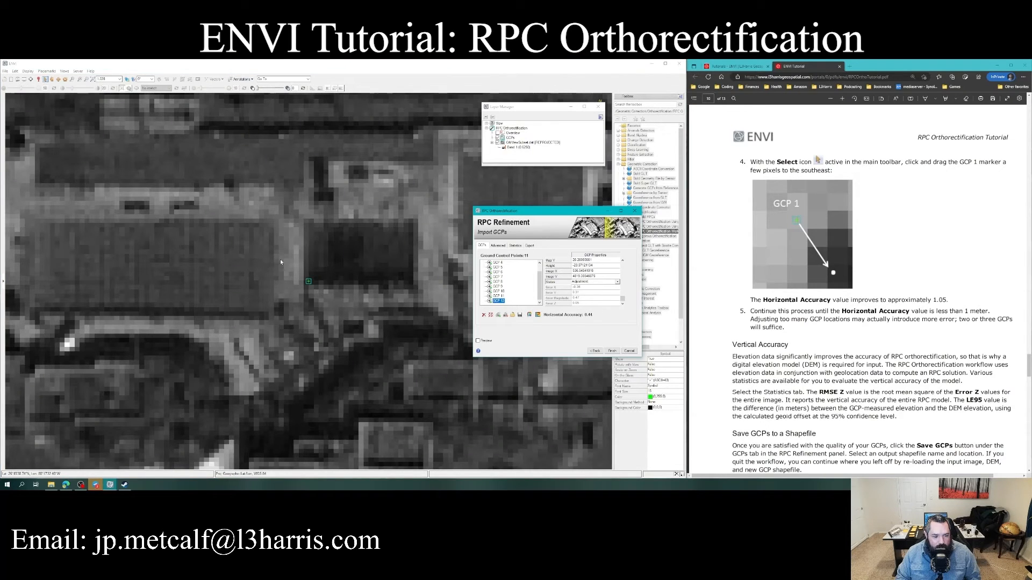
scroll(319, 301, "up", 5)
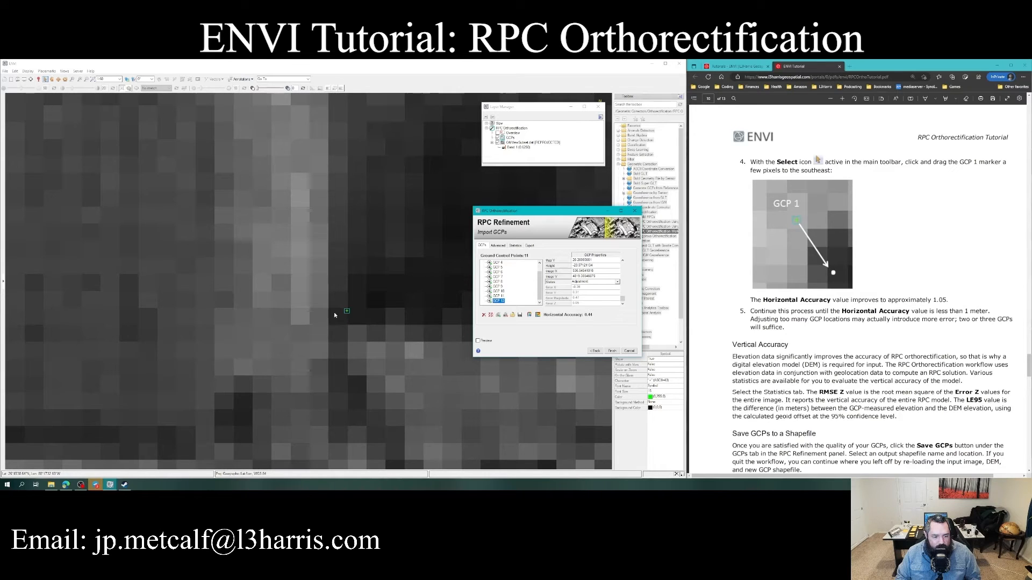
mouse_move(347, 311)
left_mouse_down()
mouse_move(339, 318)
mouse_move(353, 302)
mouse_move(373, 301)
mouse_move(340, 301)
left_mouse_up()
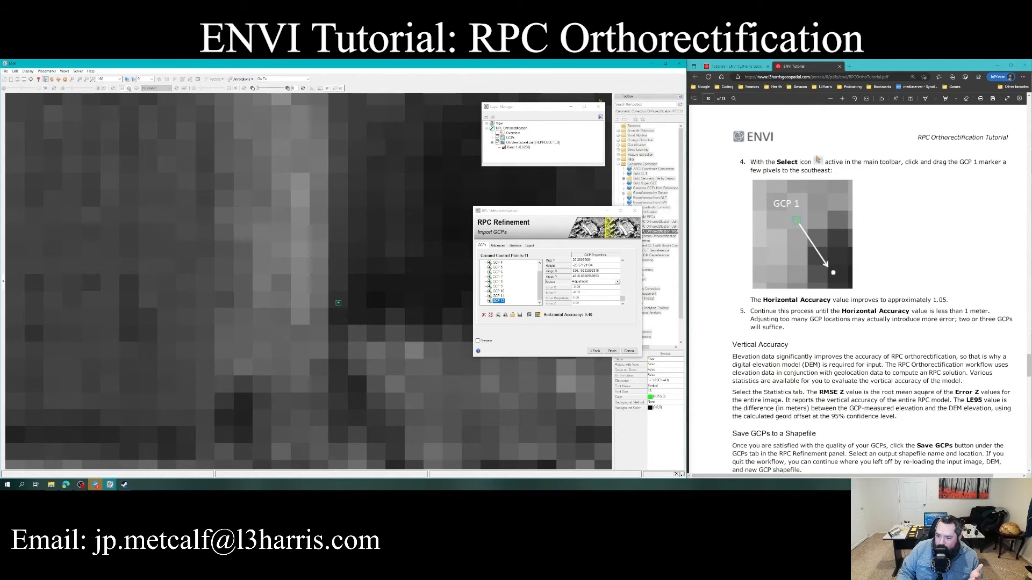
- Read the tutorial's Vertical Accuracy section and review the RPC refinement statistics for independent GCPs and for all GCPs
scroll(923, 396, "down", 2)
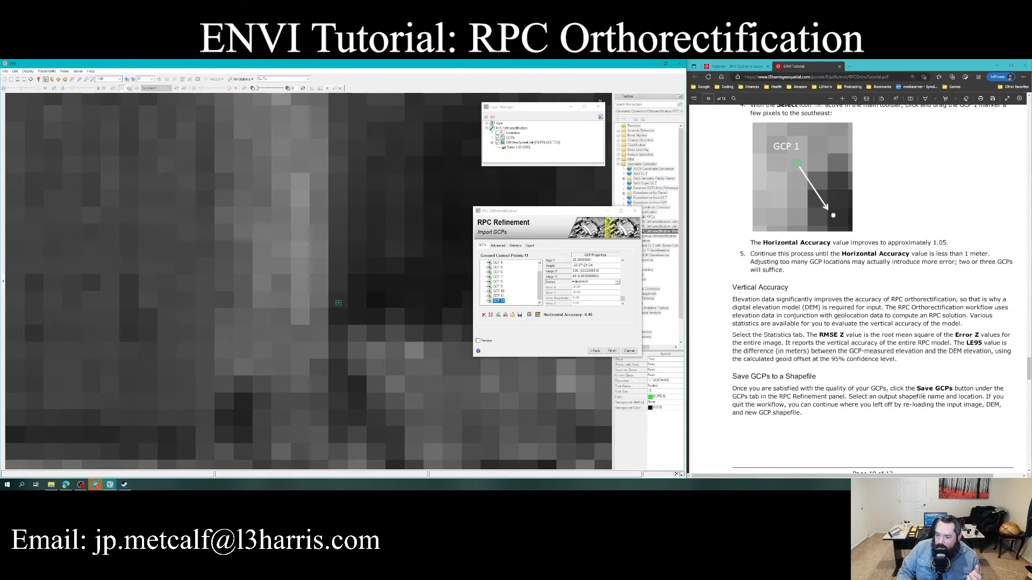
scroll(923, 396, "down", 2)
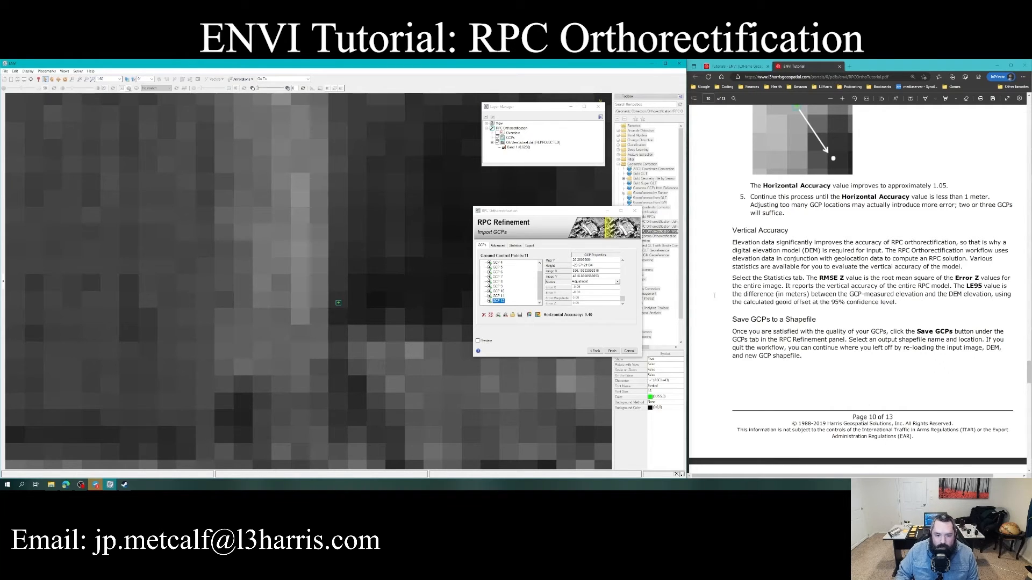
left_click(498, 246)
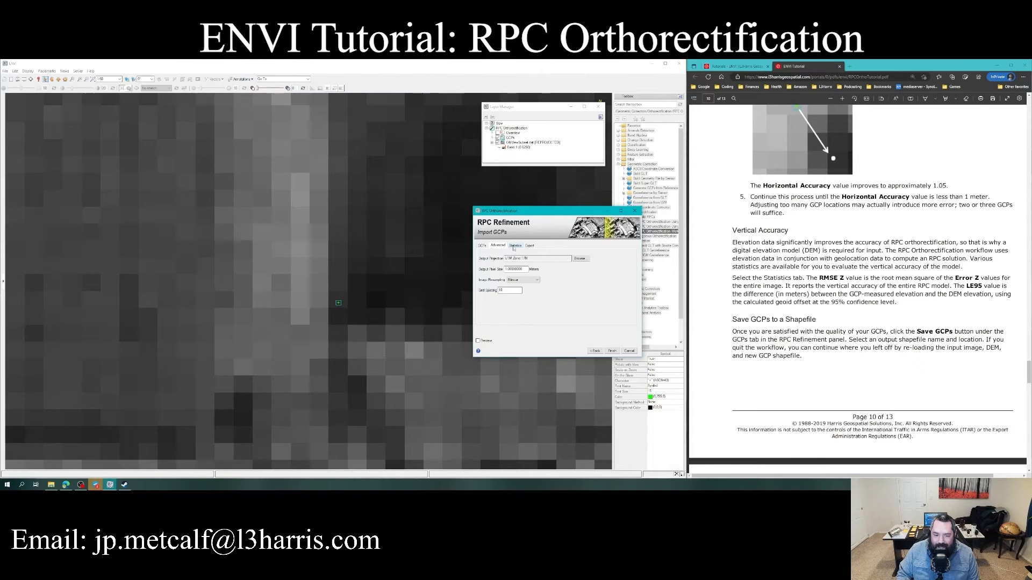
left_click(516, 246)
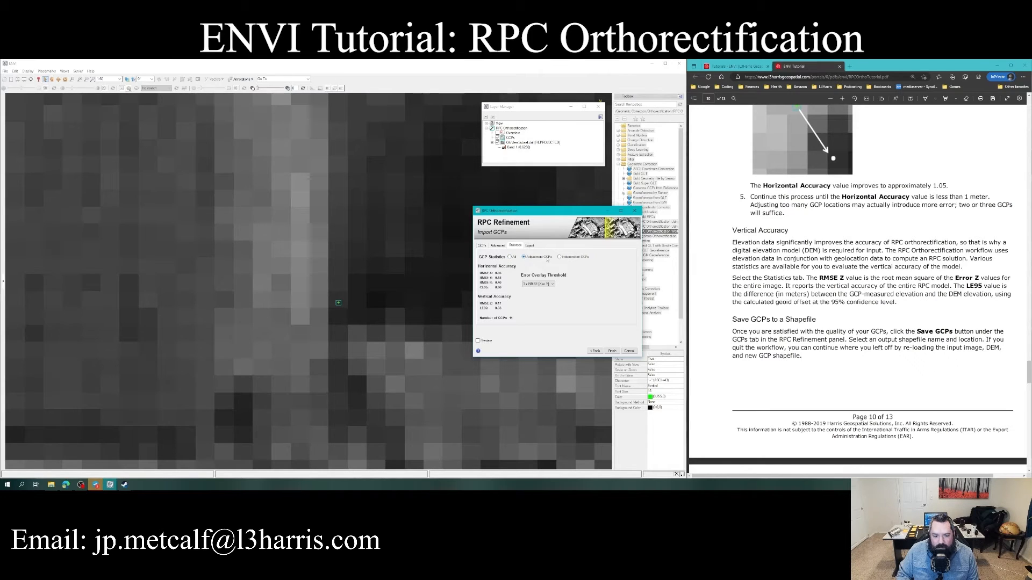
left_click(560, 258)
left_click(516, 257)
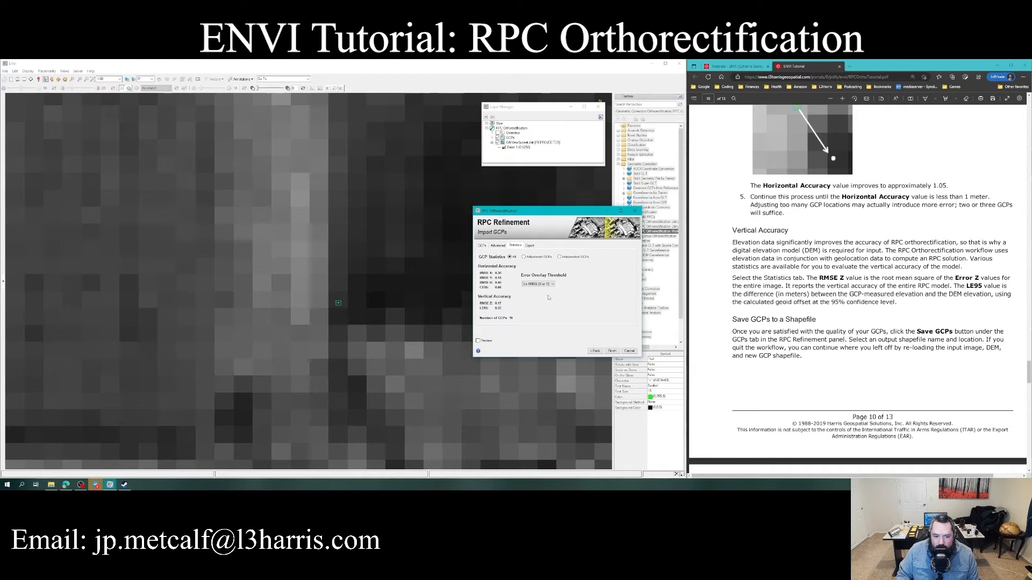
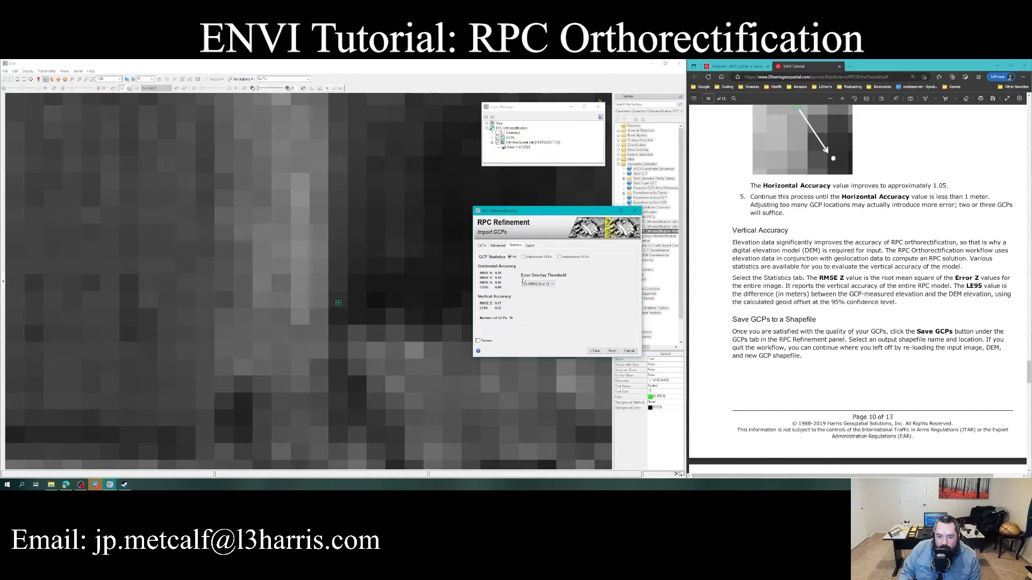
- Check the Error Overlay Threshold options in the RPC refinement statistics, keep the RMSE (X or Y) choice, and return to the GCP list
left_click(552, 285)
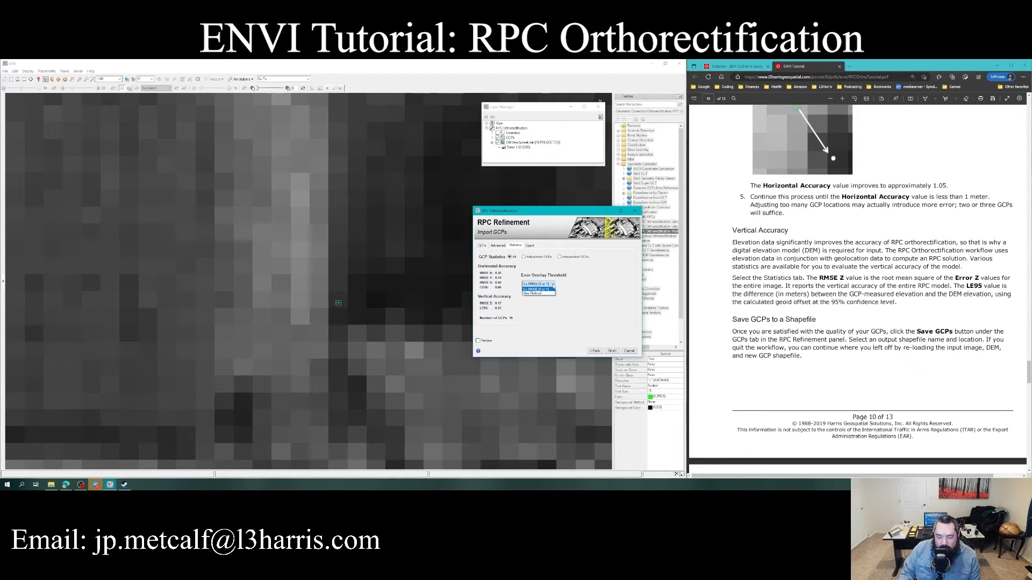
left_click(547, 289)
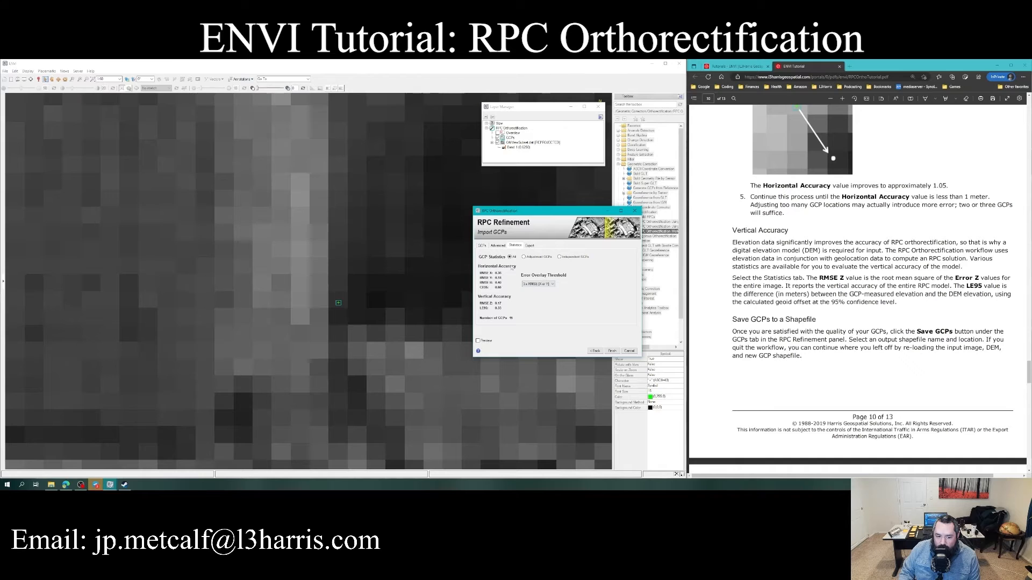
left_click(482, 246)
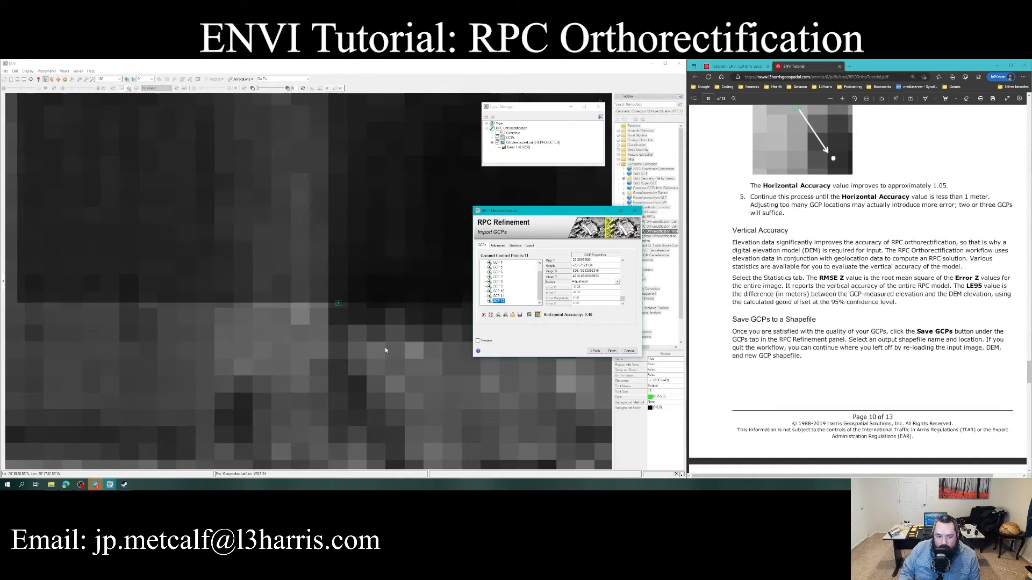
- Move the GCP 7 marker slightly on the image to reduce its error, and hide the error overlay
scroll(384, 347, "down", 10)
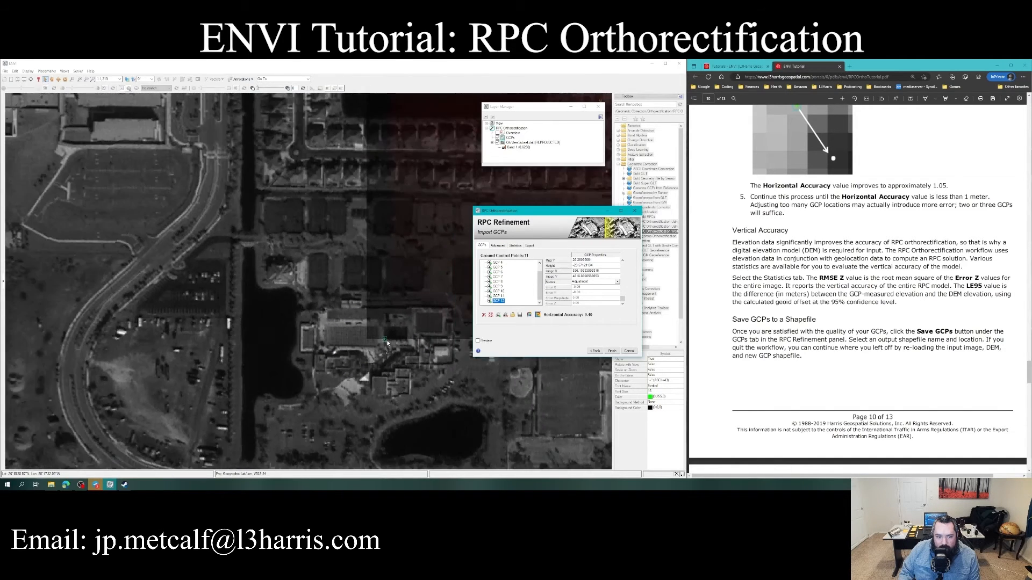
scroll(387, 342, "down", 10)
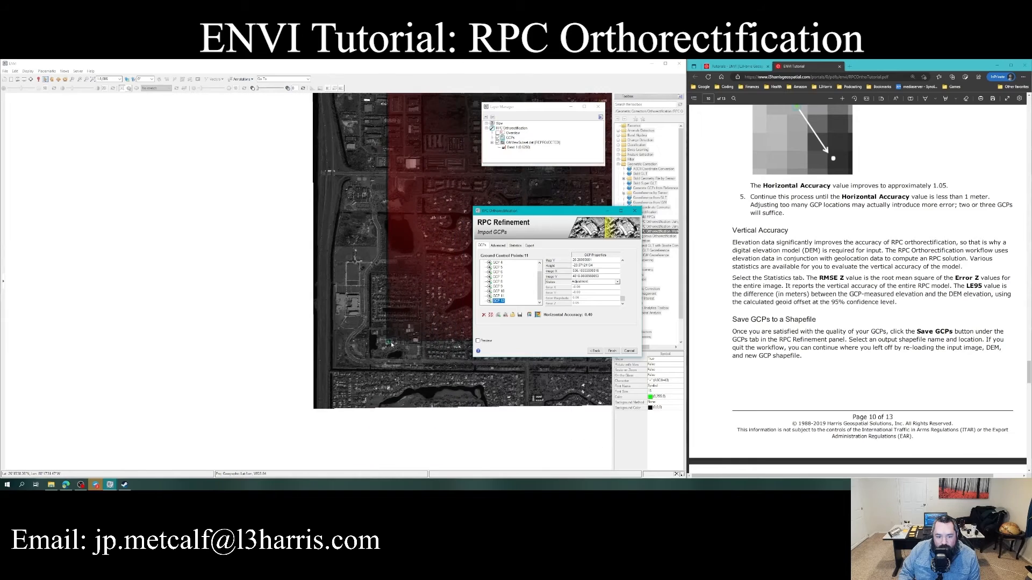
scroll(399, 313, "down", 2)
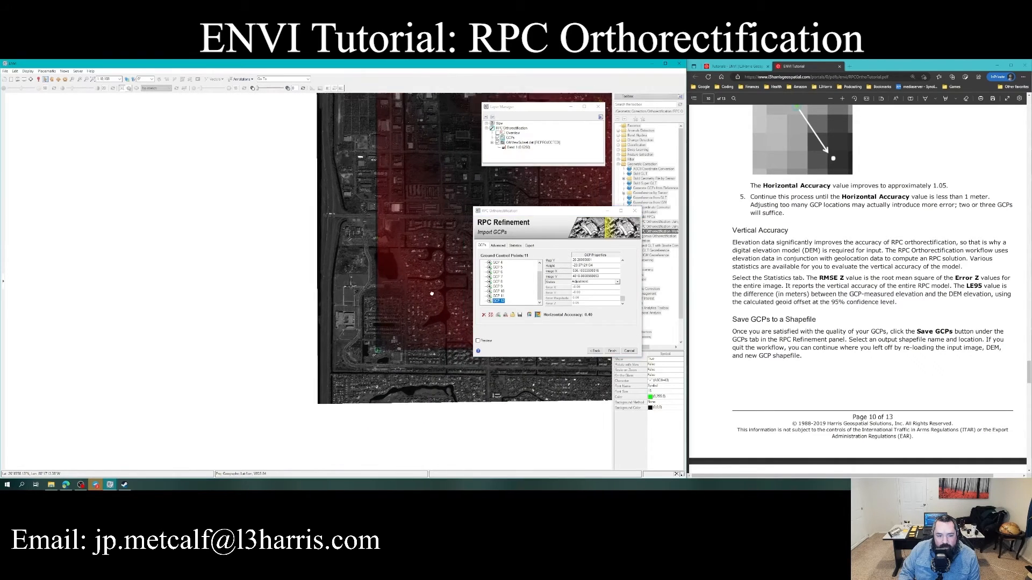
scroll(431, 294, "up", 5)
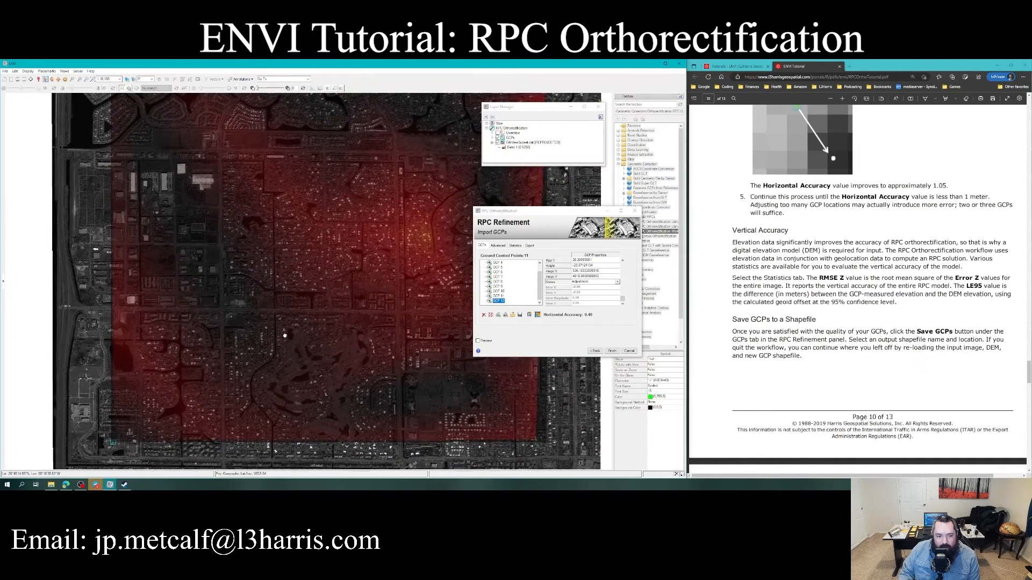
left_click_drag(285, 336, 270, 341)
scroll(413, 262, "up", 8)
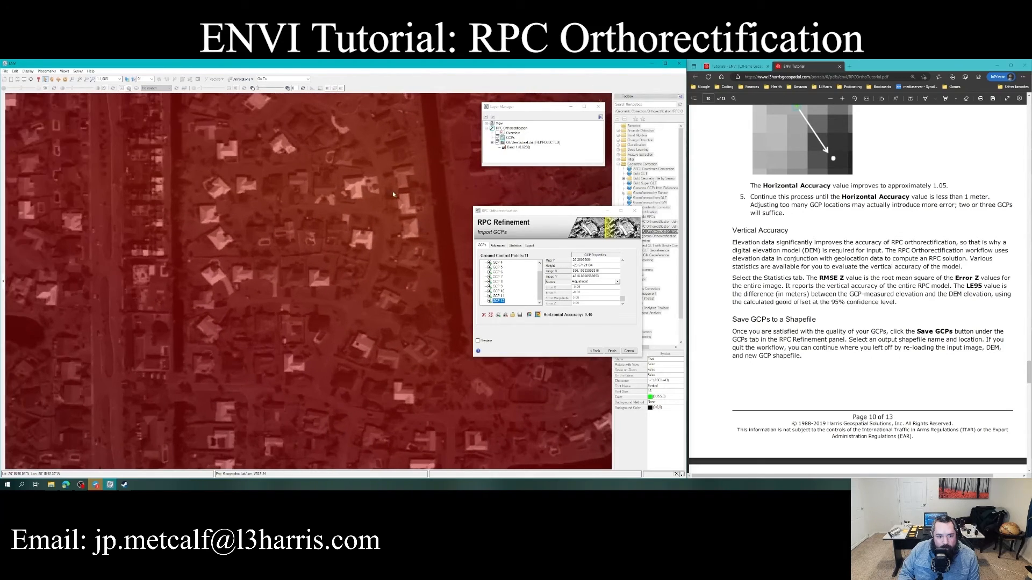
left_click(401, 202)
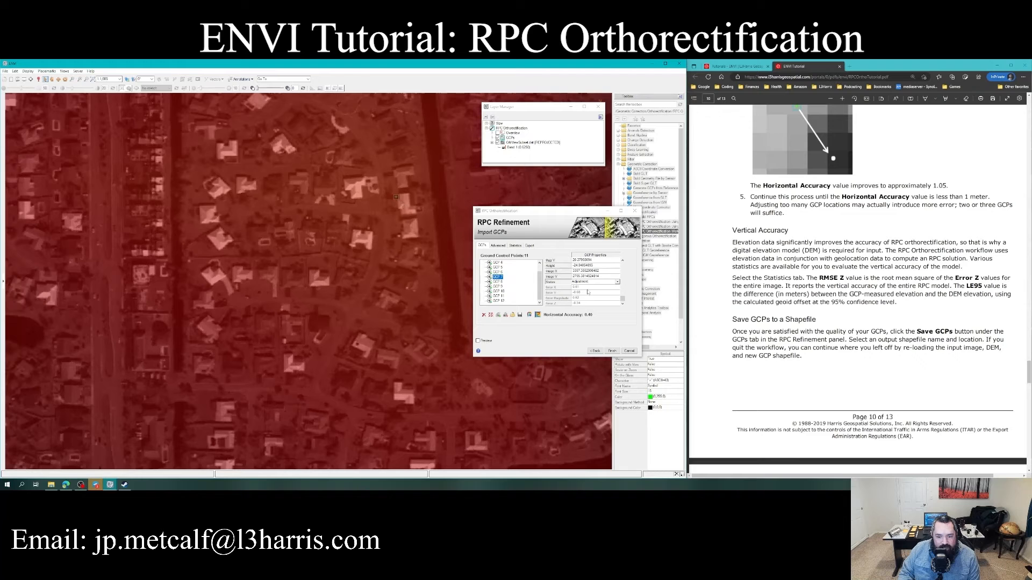
scroll(399, 190, "up", 8)
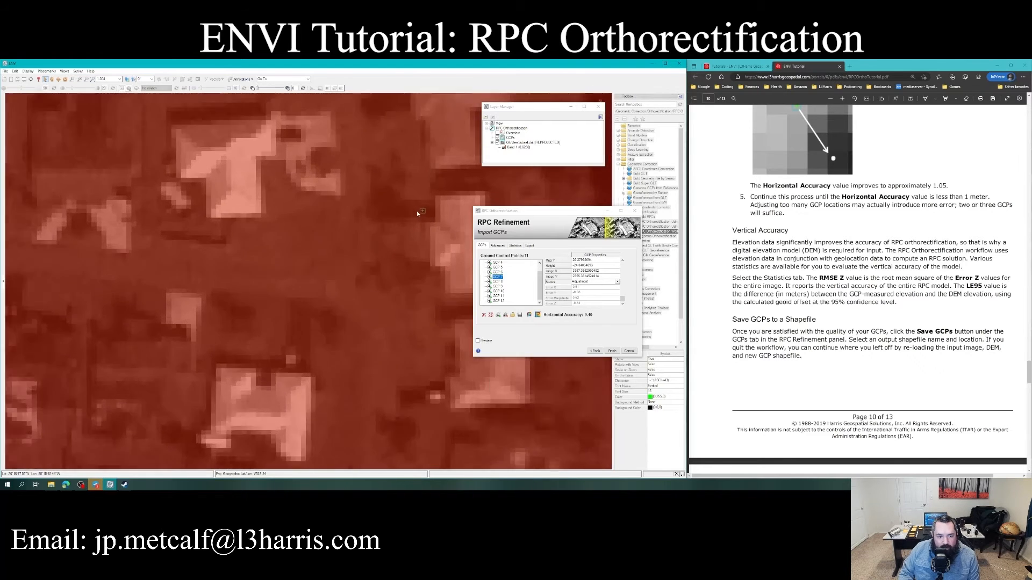
mouse_move(433, 221)
left_mouse_down()
mouse_move(324, 227)
mouse_move(296, 240)
mouse_move(375, 243)
left_mouse_up()
left_click(538, 316)
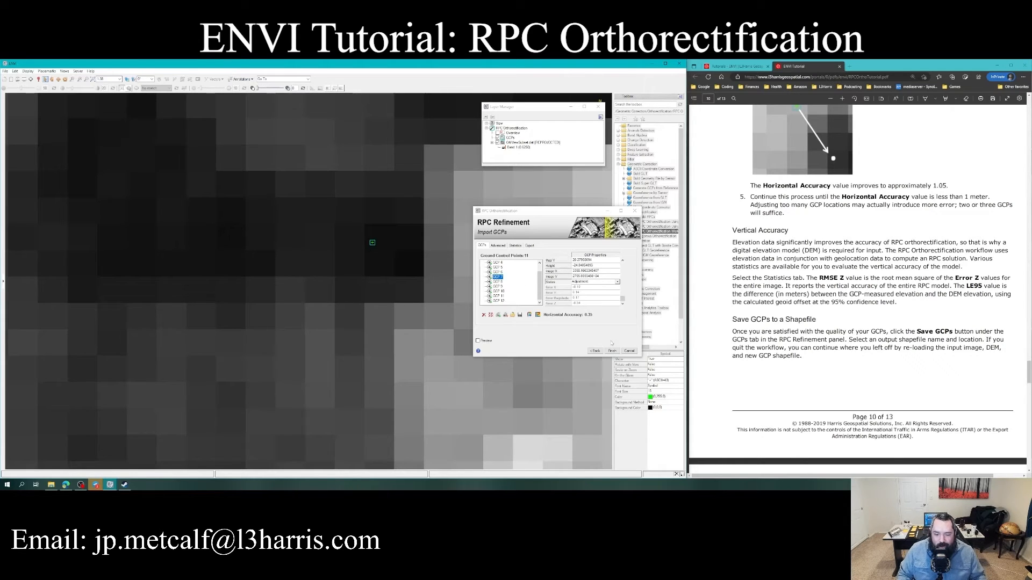
- Review the accuracy statistics for all GCPs and read the tutorial's Save GCPs to a Shapefile section
left_click(514, 245)
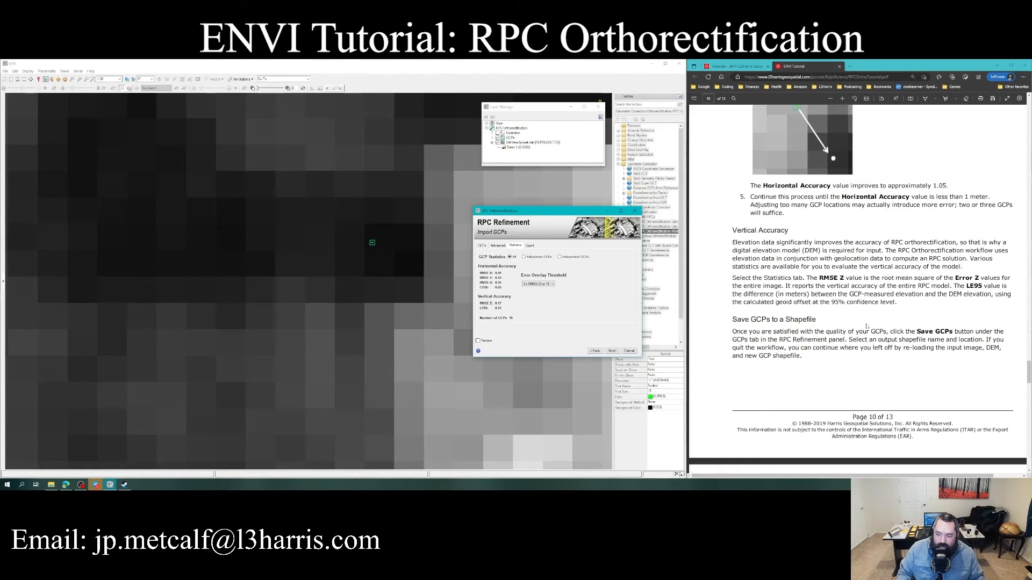
scroll(866, 327, "down", 1)
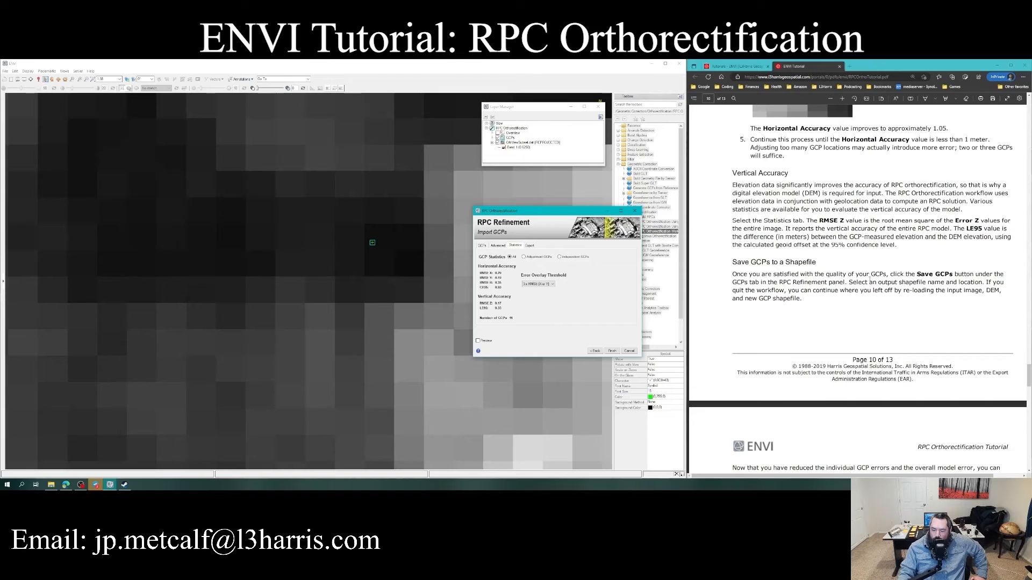
left_click(481, 246)
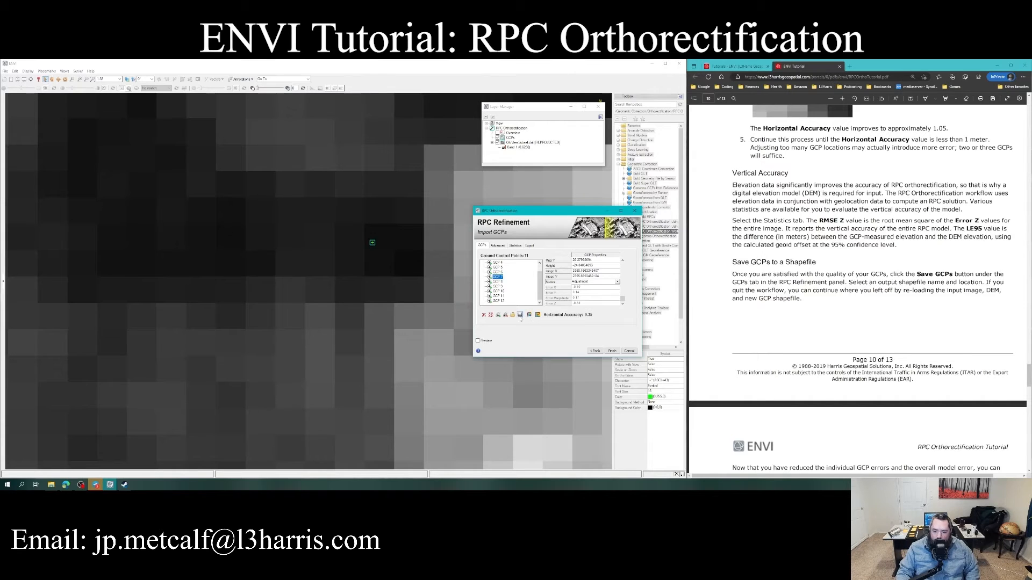
- Save the adjusted GCPs in the rpc_ortho folder as manually_adjusted_GCP_11.pts
left_click(520, 316)
left_click_drag(359, 251, 415, 287)
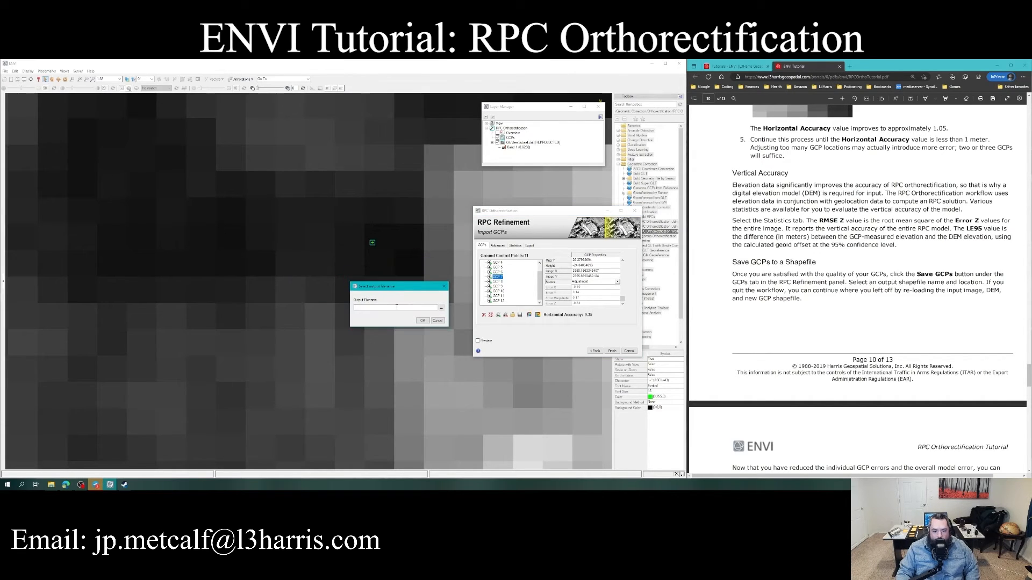
left_click(441, 310)
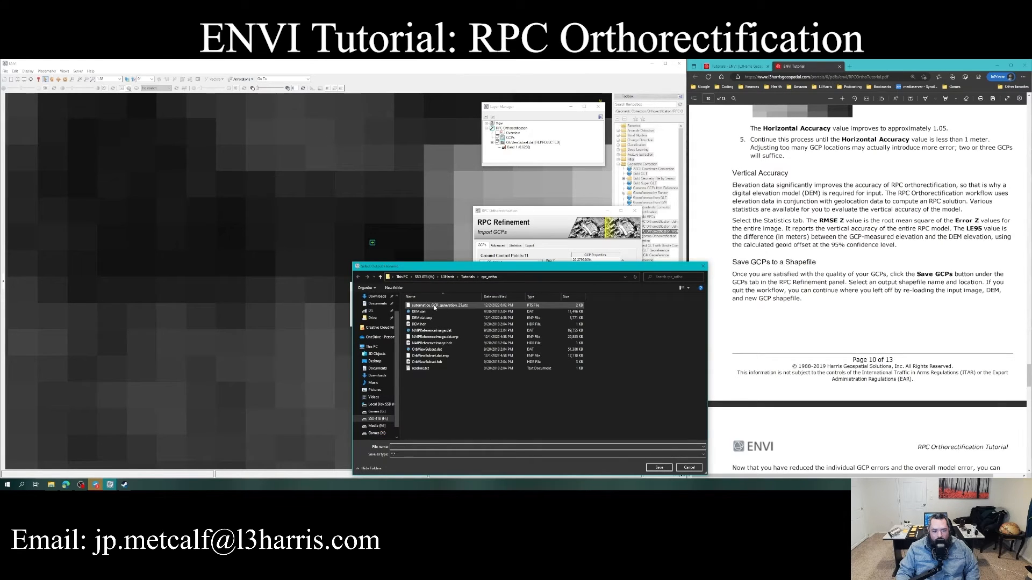
left_click(419, 307)
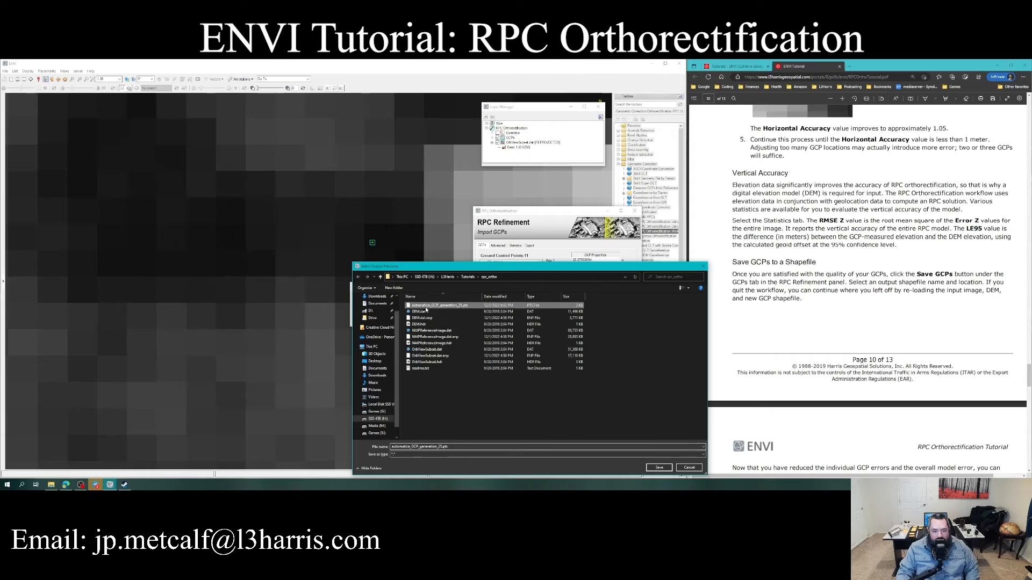
left_click(434, 447)
left_click(438, 447)
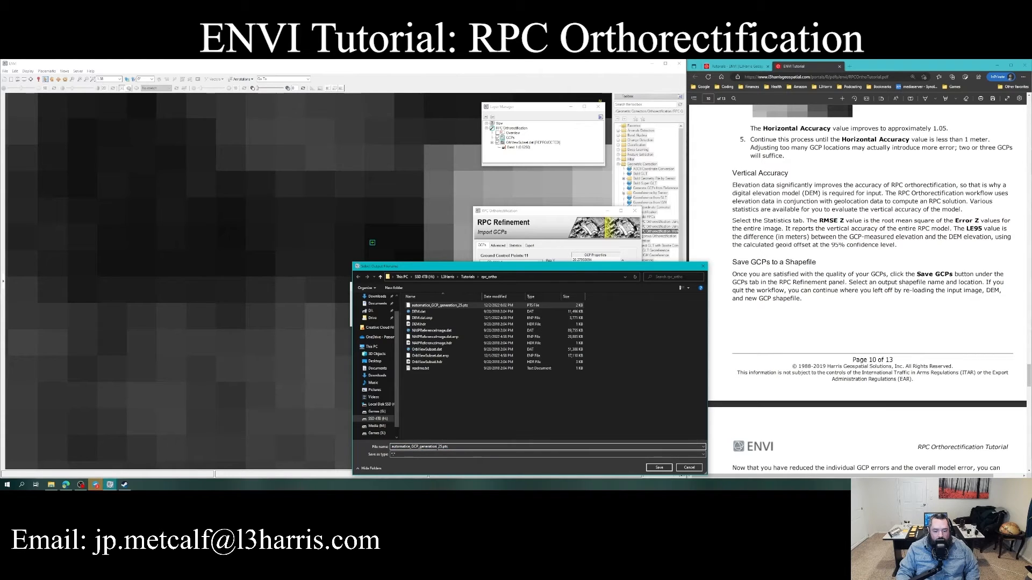
key("BackSpace")
key("BackSpace")
key("BackSpace")
key("BackSpace")
key("BackSpace")
key("BackSpace")
key("BackSpace")
key("BackSpace")
key("BackSpace")
key("BackSpace")
key("BackSpace")
key("BackSpace")
key("BackSpace")
key("BackSpace")
key("BackSpace")
key("BackSpace")
key("BackSpace")
key("BackSpace")
key("BackSpace")
key("BackSpace")
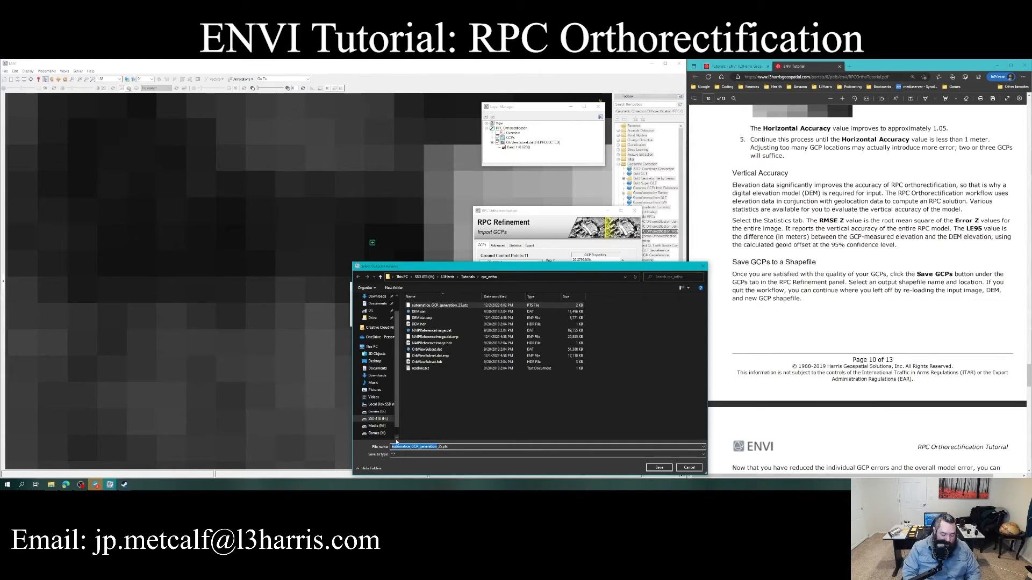
type("adj")
key("BackSpace")
key("BackSpace")
key("BackSpace")
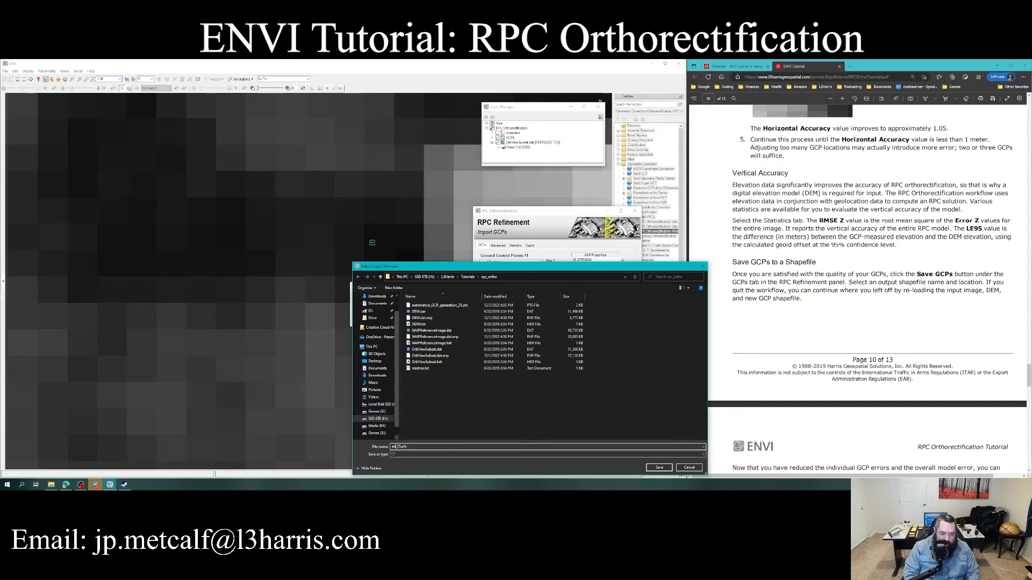
type("manually_adjusted_GCP_")
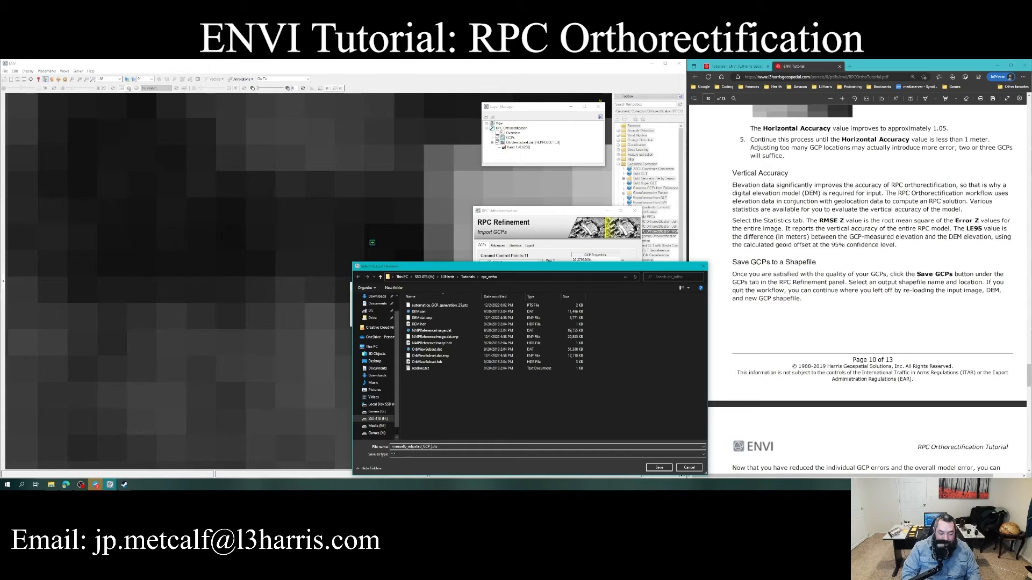
type("11")
key("Return")
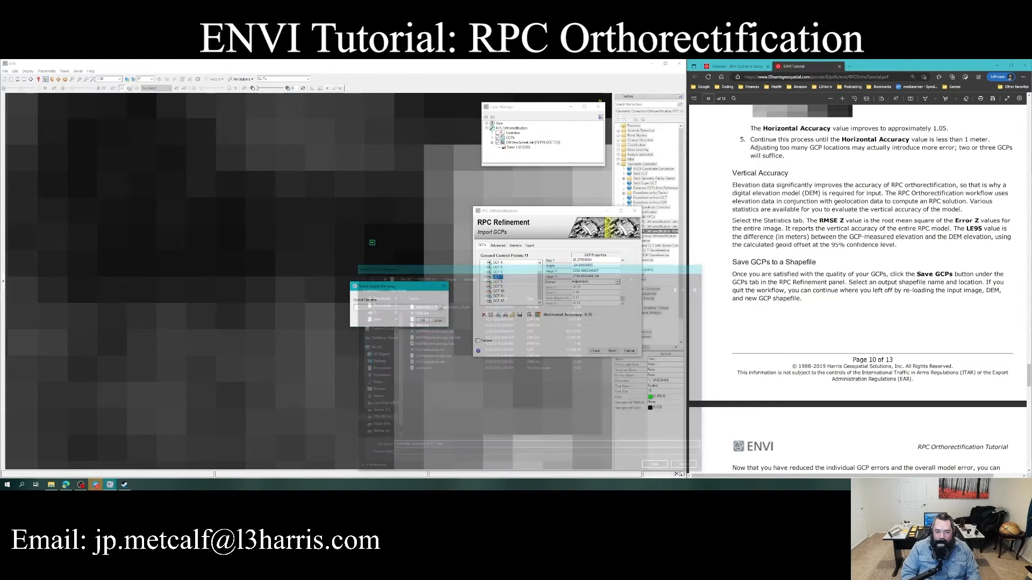
left_click(422, 321)
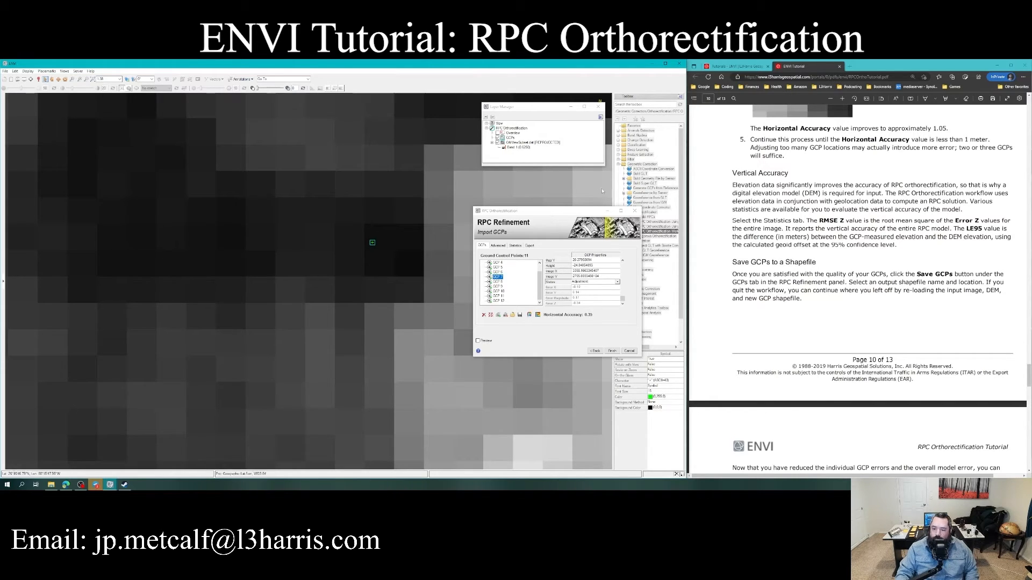
- Read the tutorial's Orthorectify the Image section, enable the orthorectification preview around GCP 7, and reposition the preview portal over the nearby houses
scroll(856, 305, "down", 5)
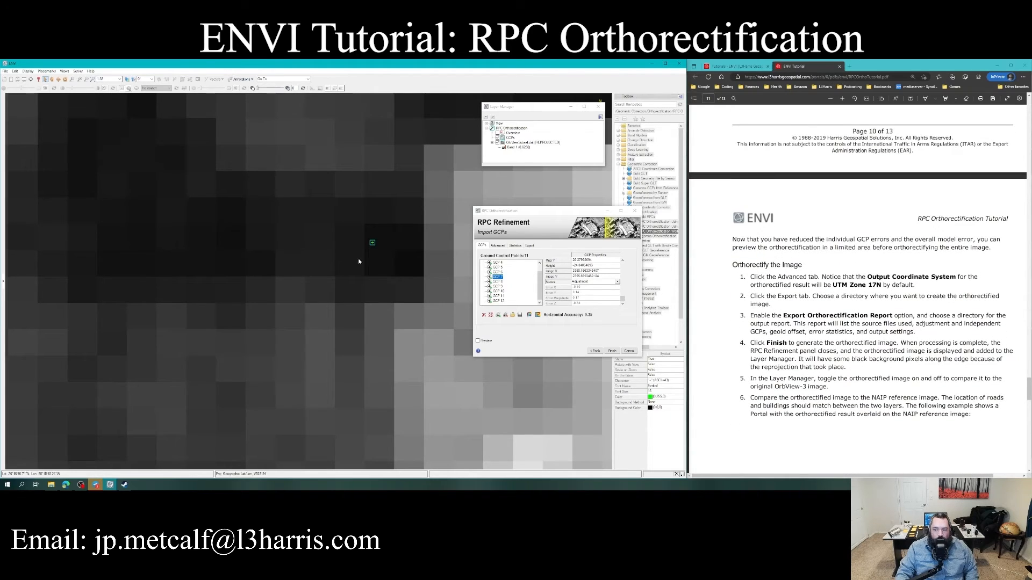
scroll(341, 256, "down", 5)
scroll(341, 256, "down", 5)
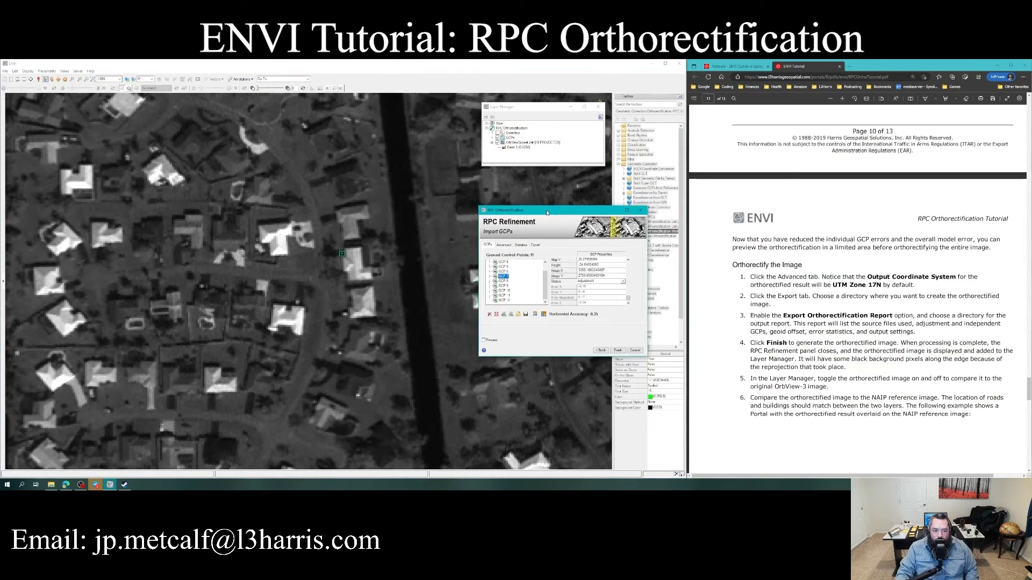
left_click_drag(540, 213, 530, 208)
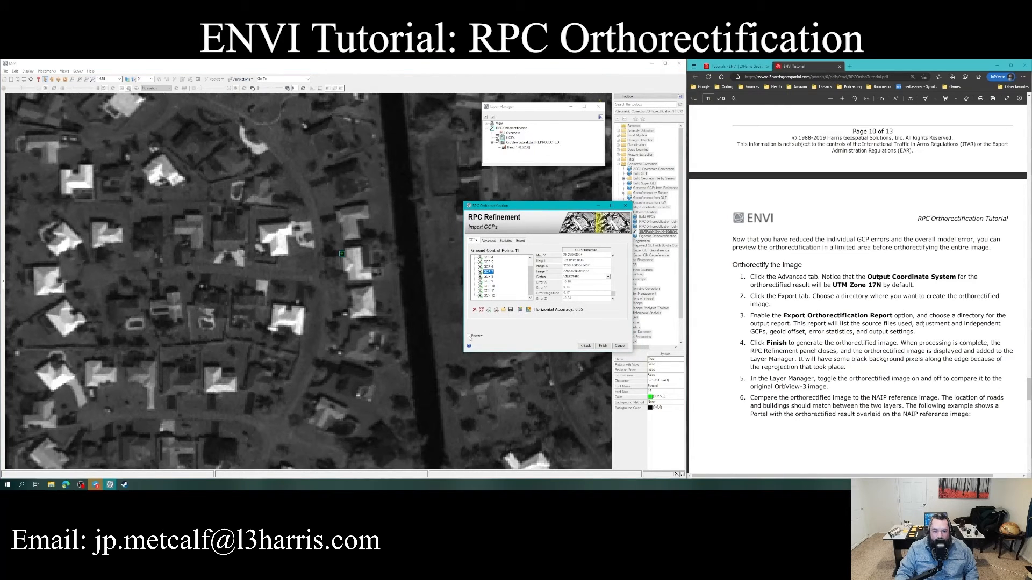
left_click(468, 336)
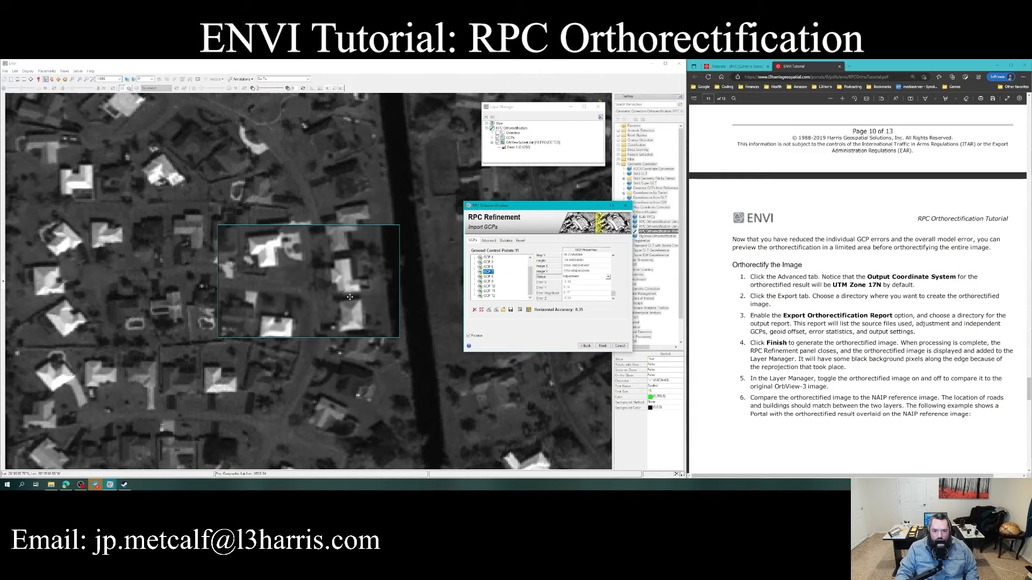
mouse_move(358, 286)
left_mouse_down()
mouse_move(371, 301)
mouse_move(383, 261)
mouse_move(378, 293)
mouse_move(385, 279)
mouse_move(373, 274)
left_mouse_up()
mouse_move(330, 220)
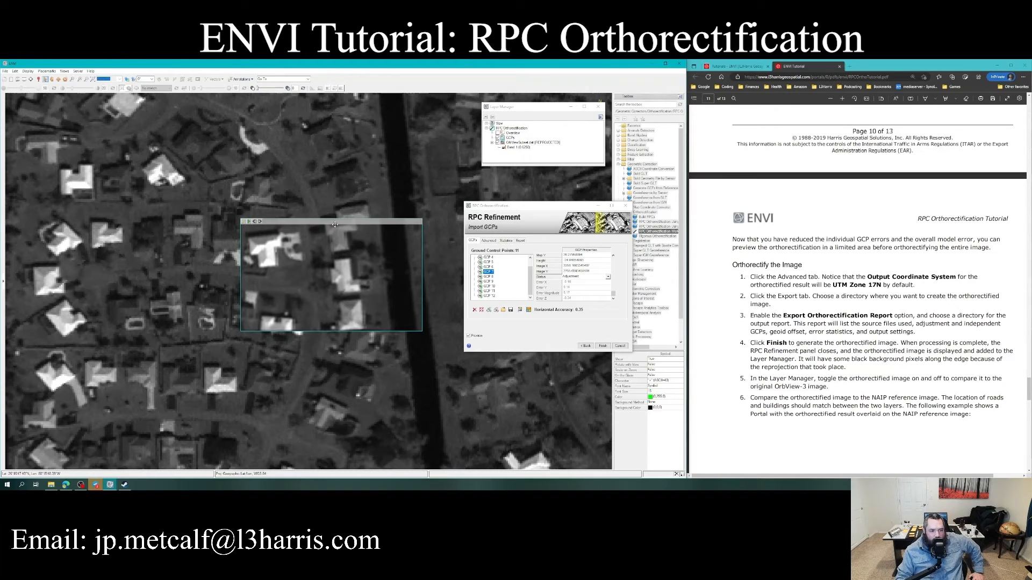
mouse_move(330, 218)
left_mouse_down()
mouse_move(341, 276)
mouse_move(338, 202)
mouse_move(338, 286)
mouse_move(352, 197)
mouse_move(350, 330)
mouse_move(163, 235)
mouse_move(308, 301)
mouse_move(344, 220)
mouse_move(336, 202)
mouse_move(347, 212)
mouse_move(334, 213)
left_mouse_up()
- Compare the orthorectified preview with the original image using the portal's Blend and Swipe modes
right_click(329, 267)
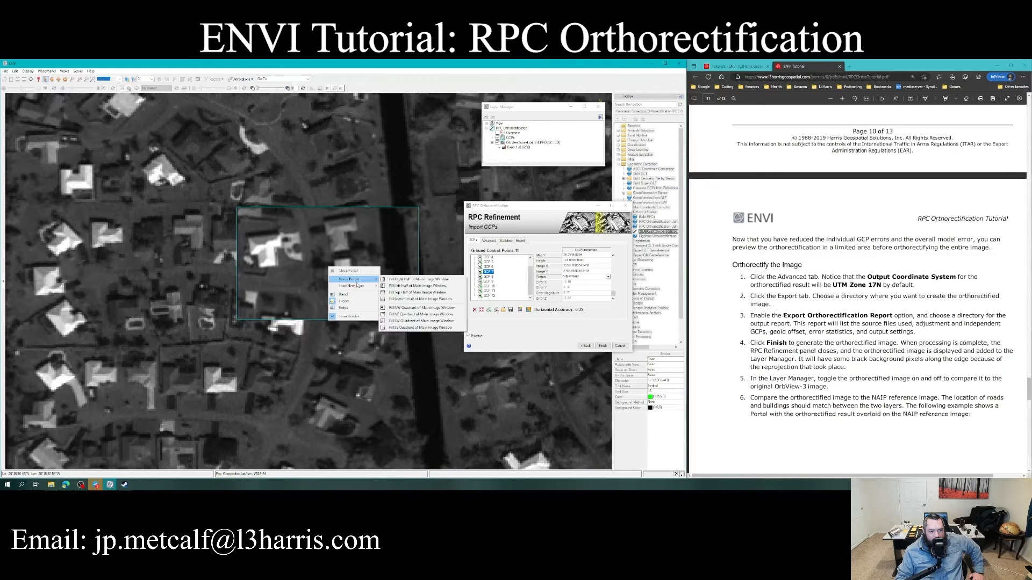
mouse_move(357, 286)
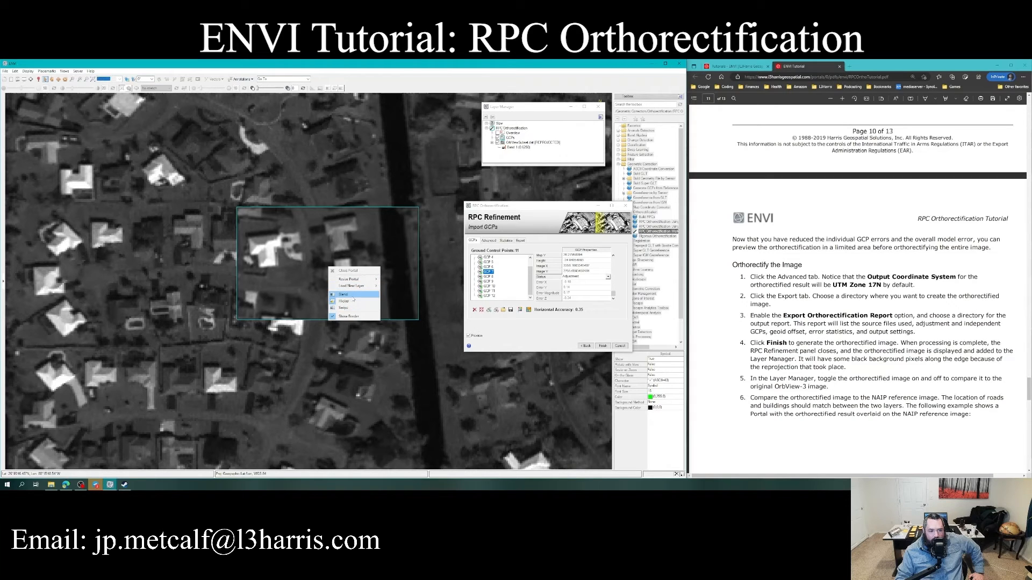
left_click(353, 295)
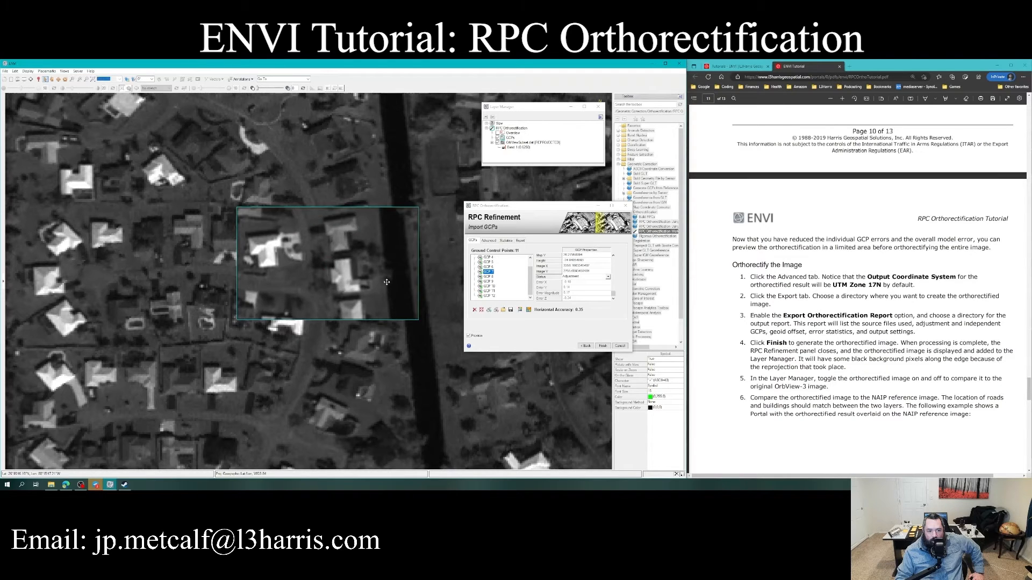
right_click(387, 281)
left_click(408, 321)
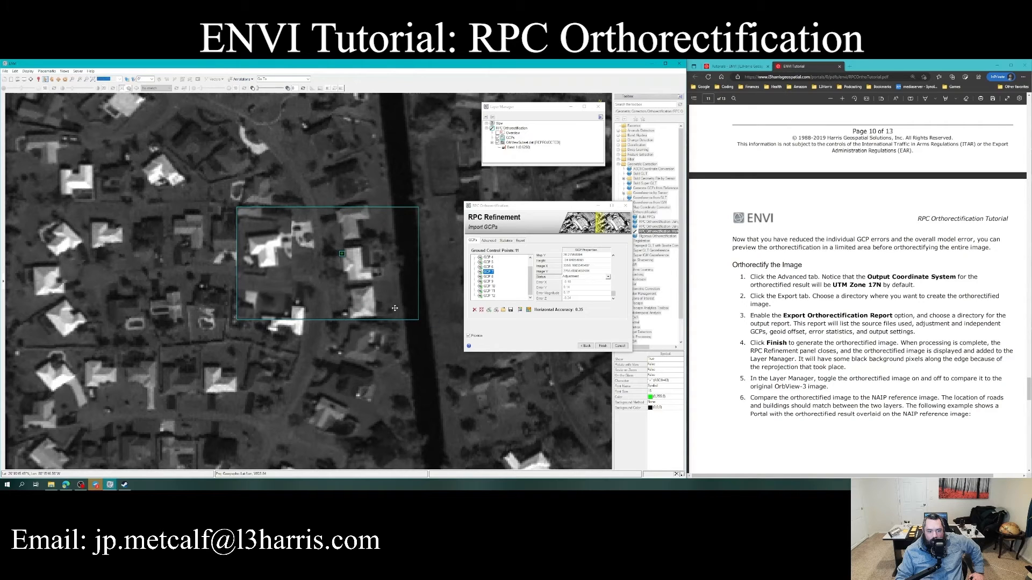
- Hide the preview portal's border and turn off the orthorectification preview
right_click(358, 280)
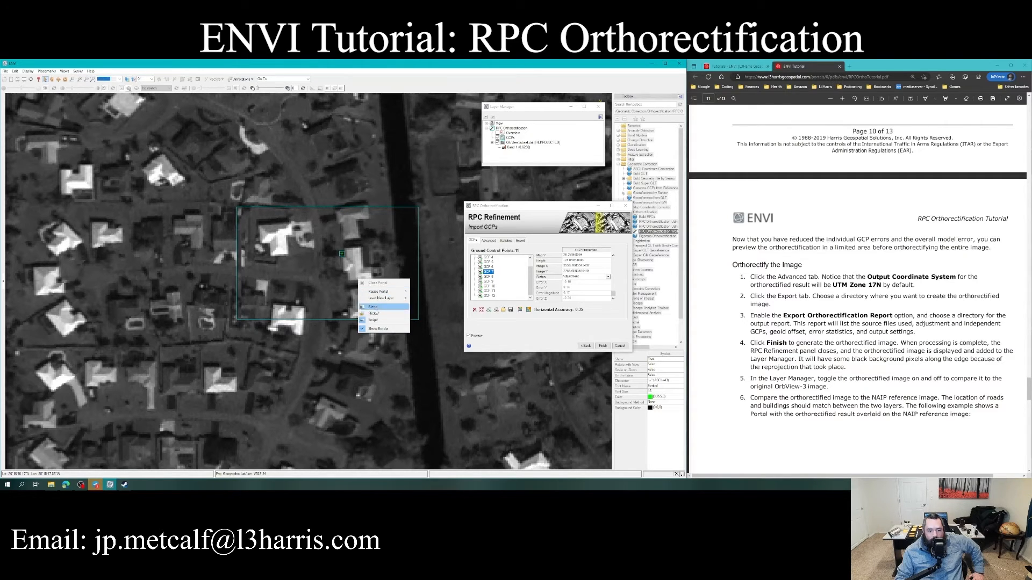
left_click(378, 329)
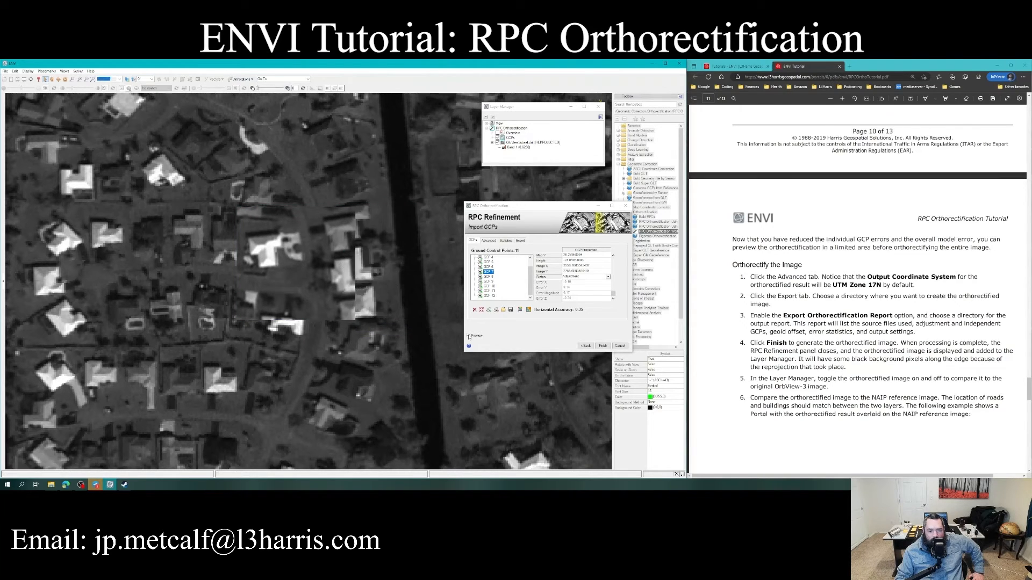
left_click(468, 337)
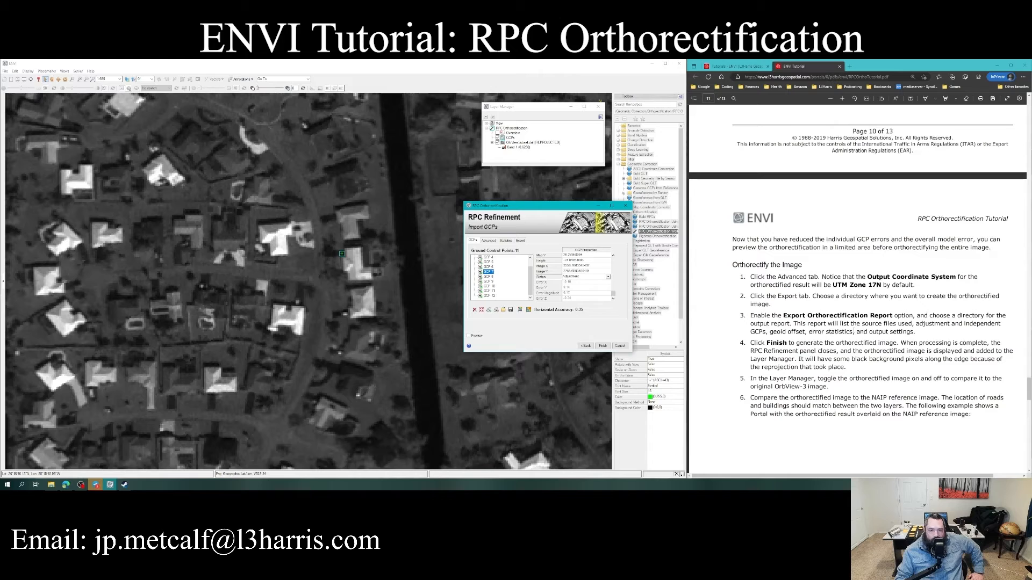
- Review the GCP statistics in RPC Refinement and keep ENVI as the output file type in the export settings
left_click(505, 241)
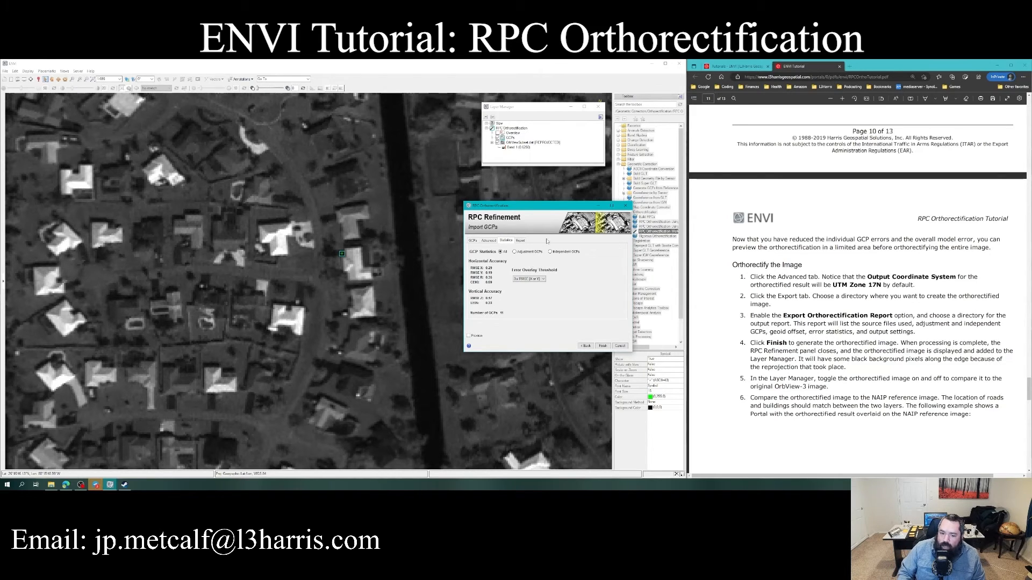
left_click(520, 240)
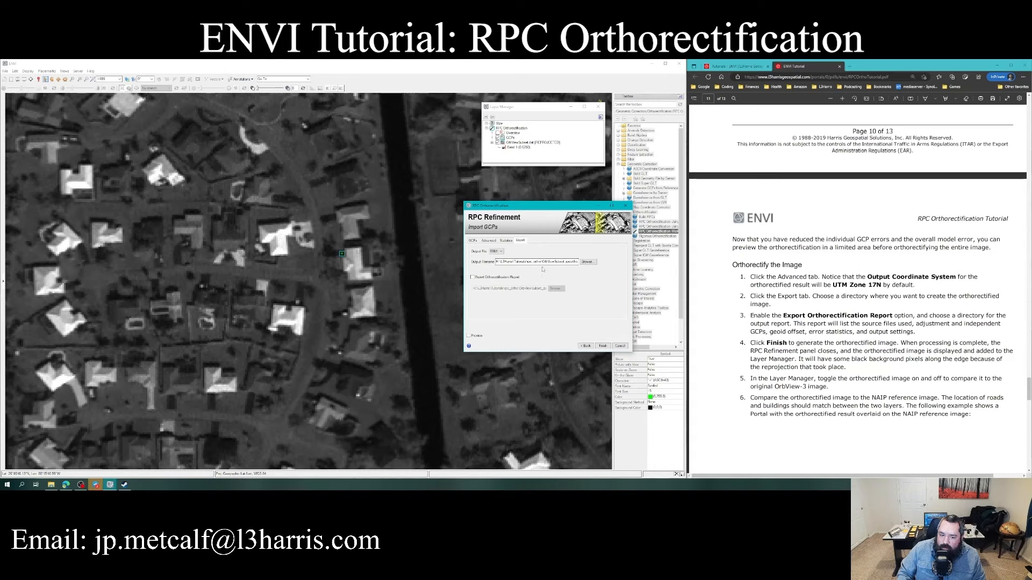
left_click(493, 252)
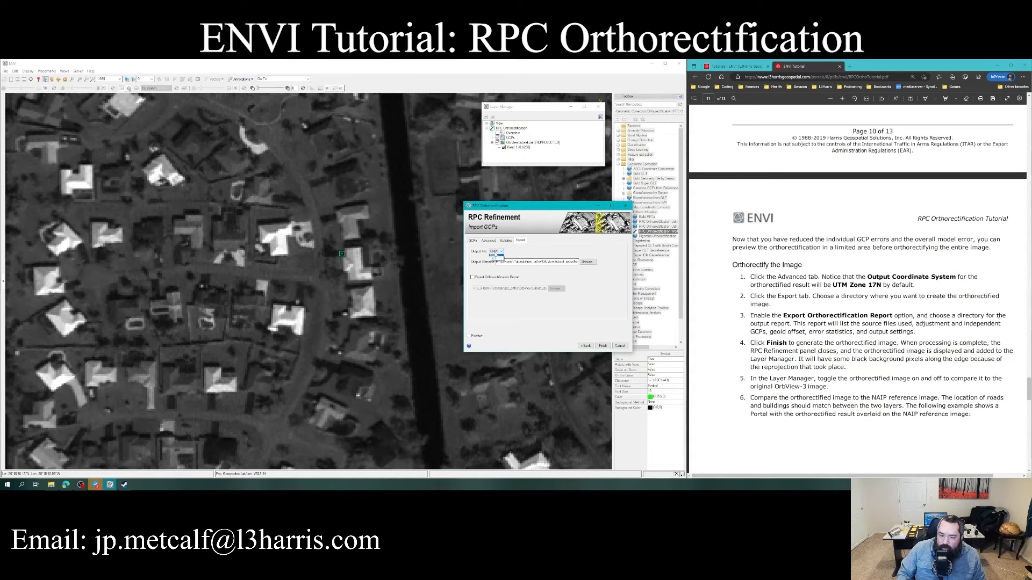
left_click(494, 257)
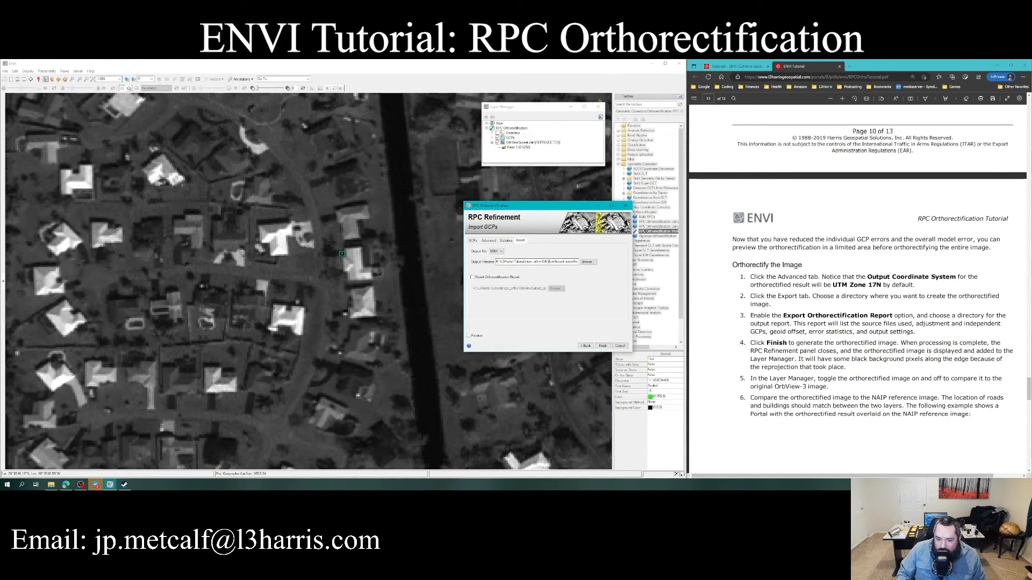
- Enable the orthorectification report, directing it to the rpc_ortho folder, and generate the orthorectified image
left_click_drag(545, 262, 498, 261)
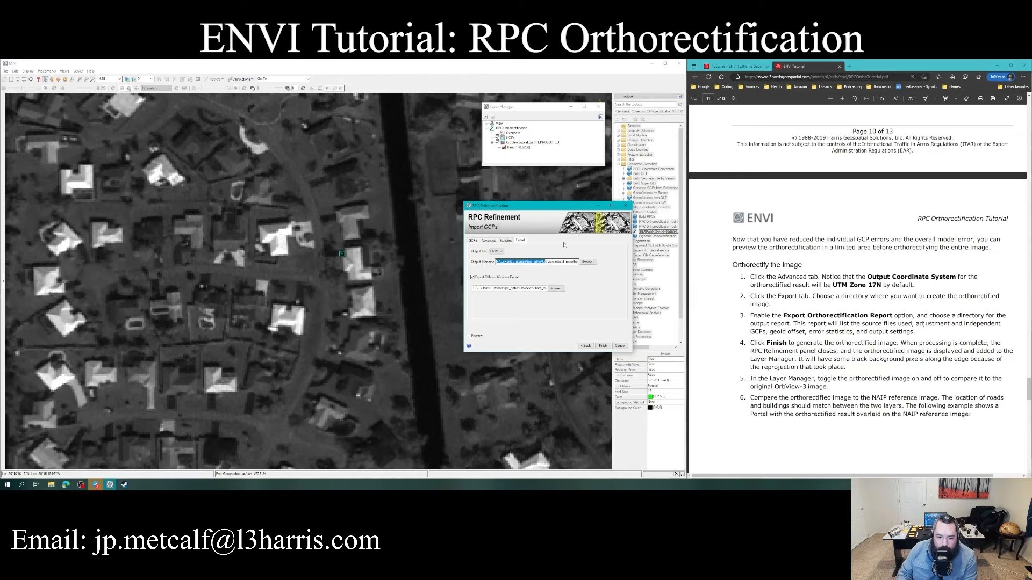
left_click(555, 288)
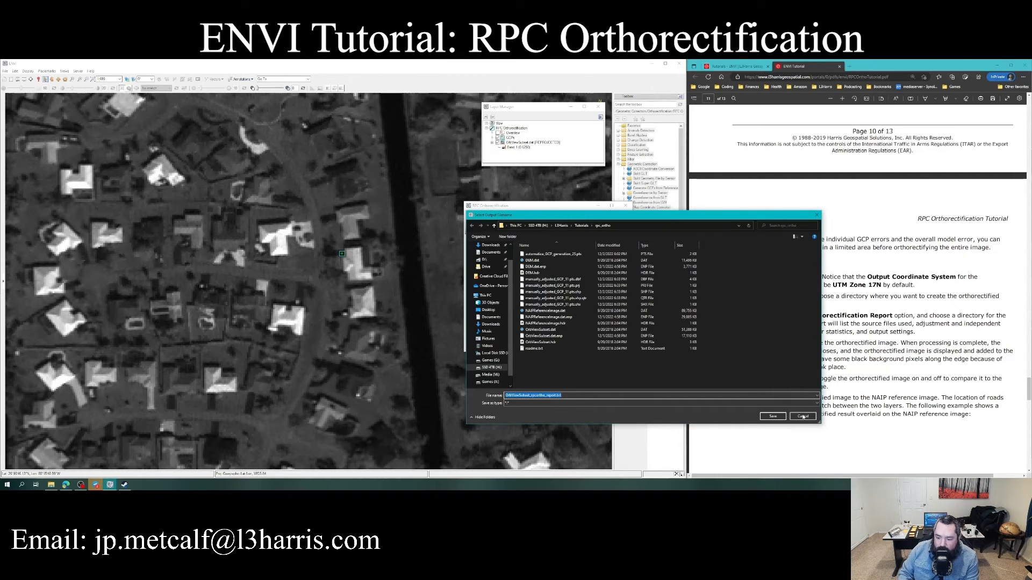
key("Return")
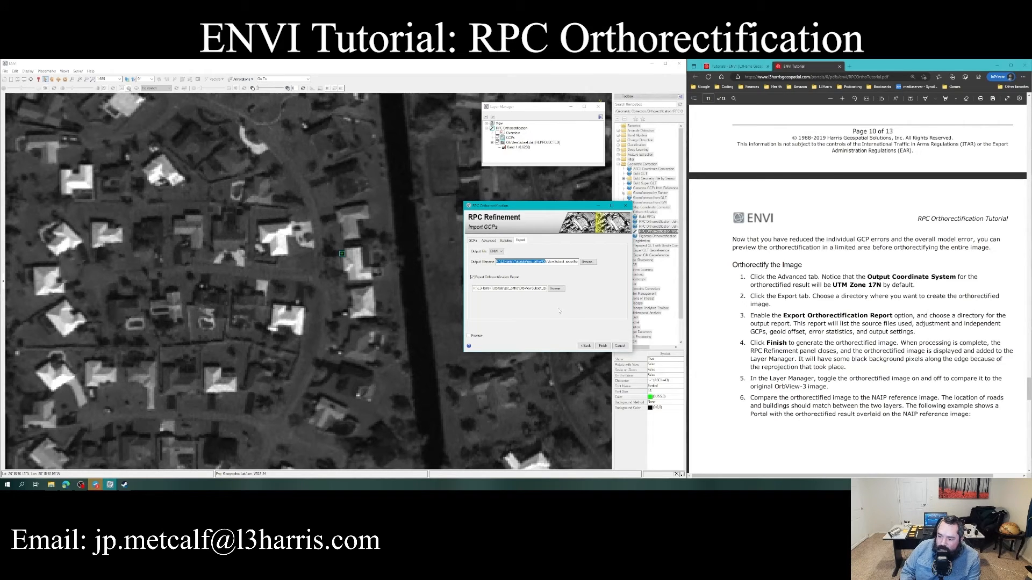
left_click(603, 346)
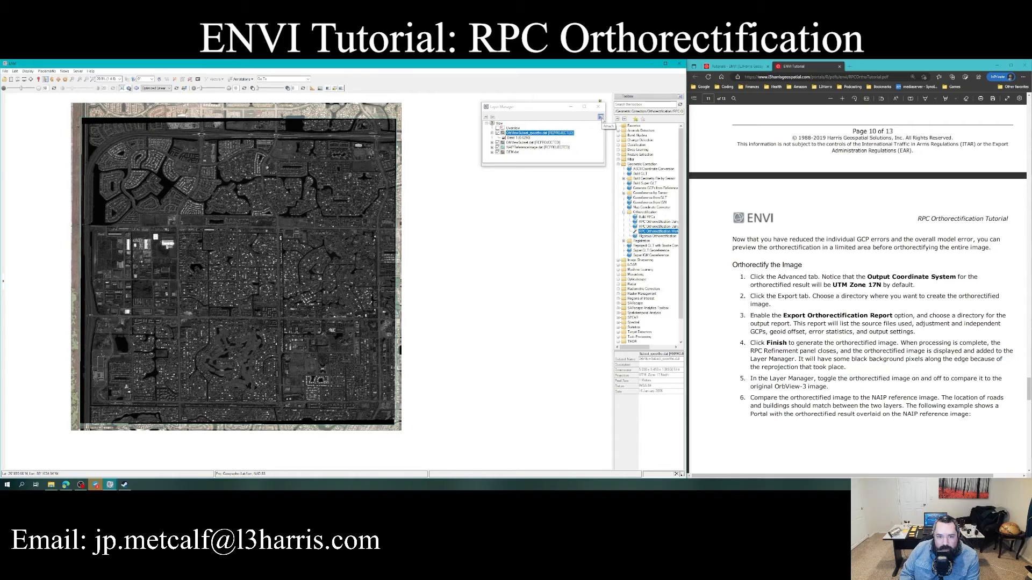
- Dock the Layer Manager back into the main window and widen it to show more of the layer names
left_click(600, 117)
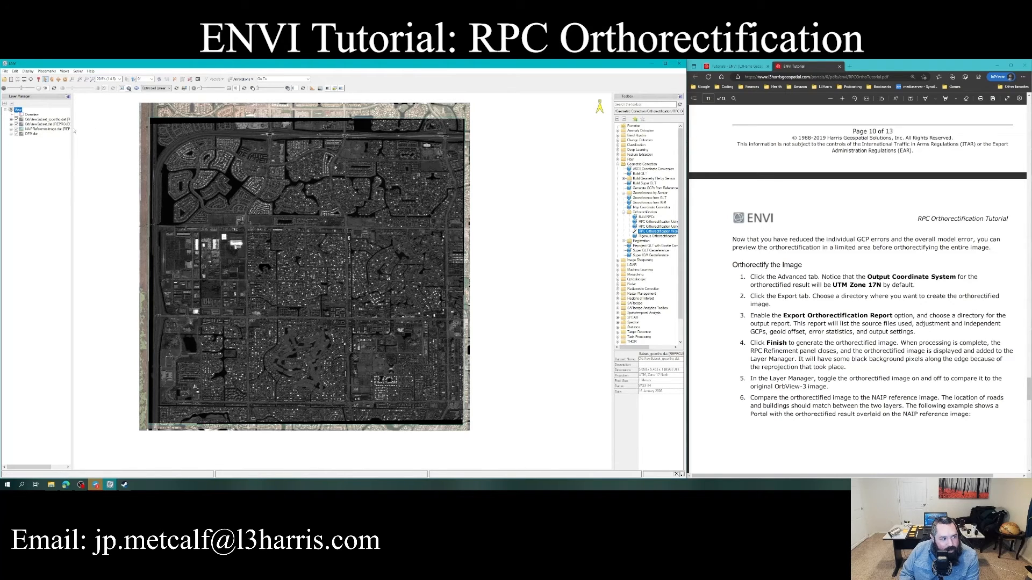
left_click_drag(71, 128, 85, 129)
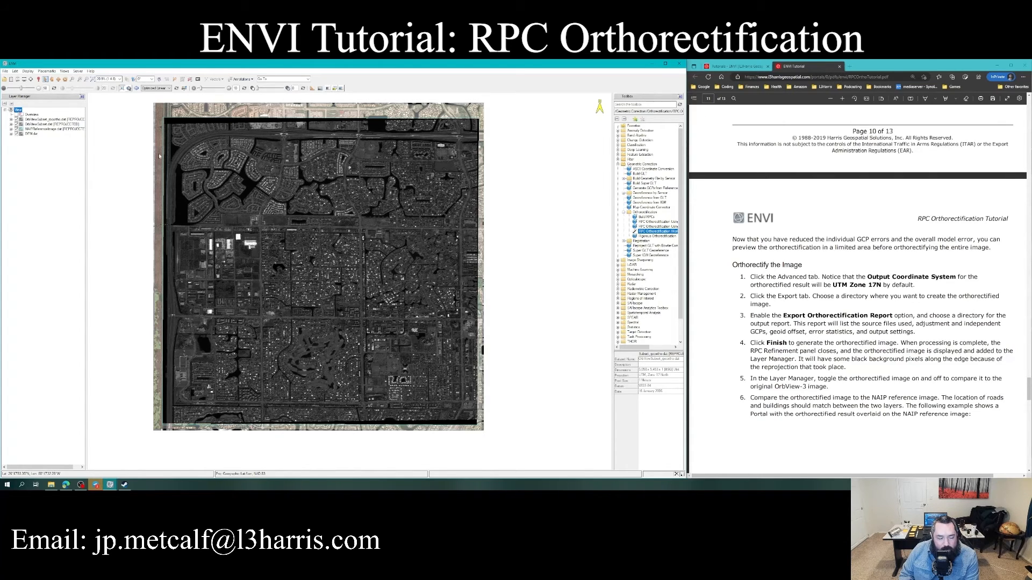
- Toggle the orthorectified layer off and on near the image's northwest edge to compare it with the original OrbView-3 image
scroll(159, 150, "up", 1)
scroll(246, 140, "up", 6)
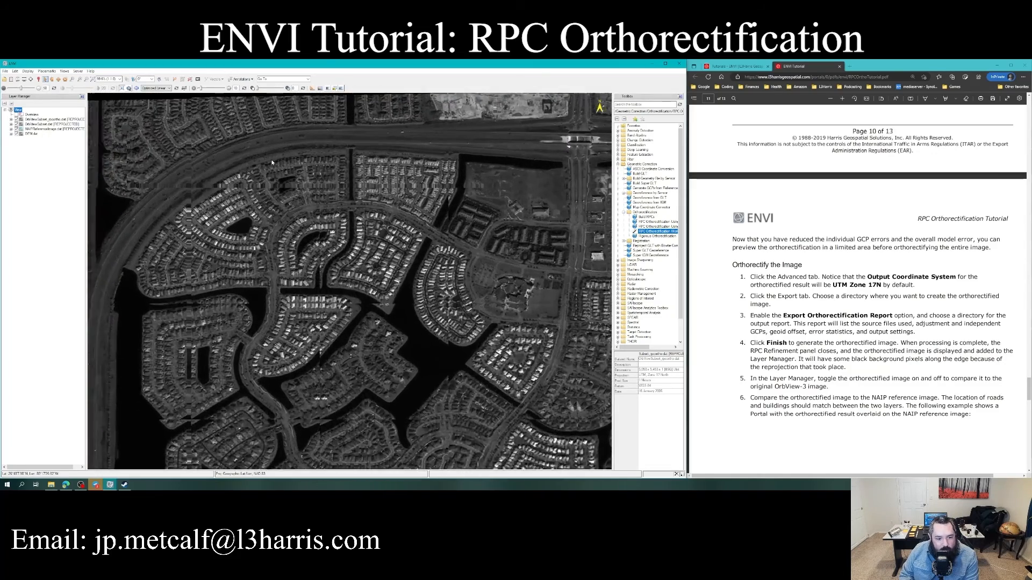
left_click_drag(291, 162, 342, 301)
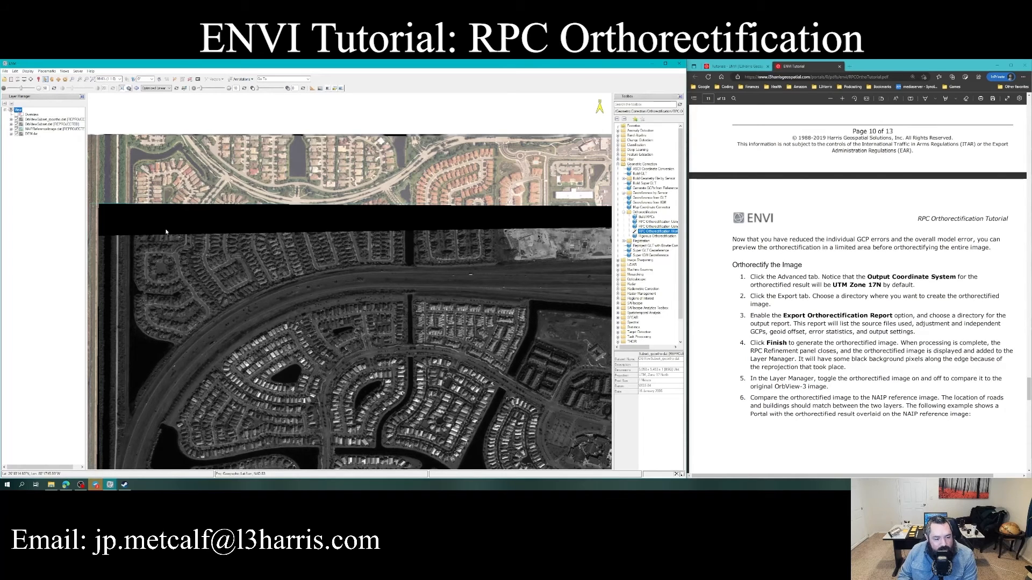
left_click(16, 120)
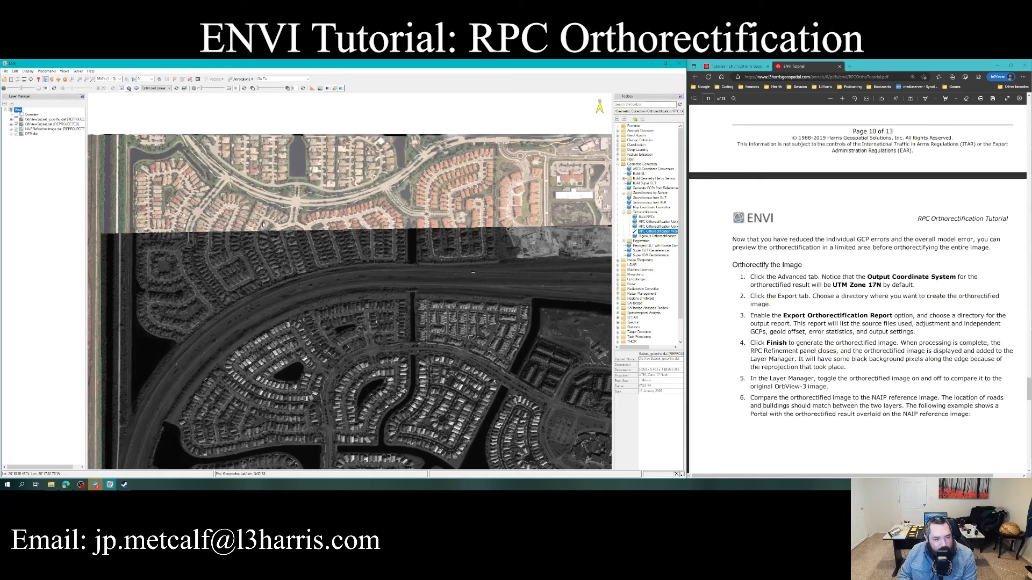
left_click(16, 120)
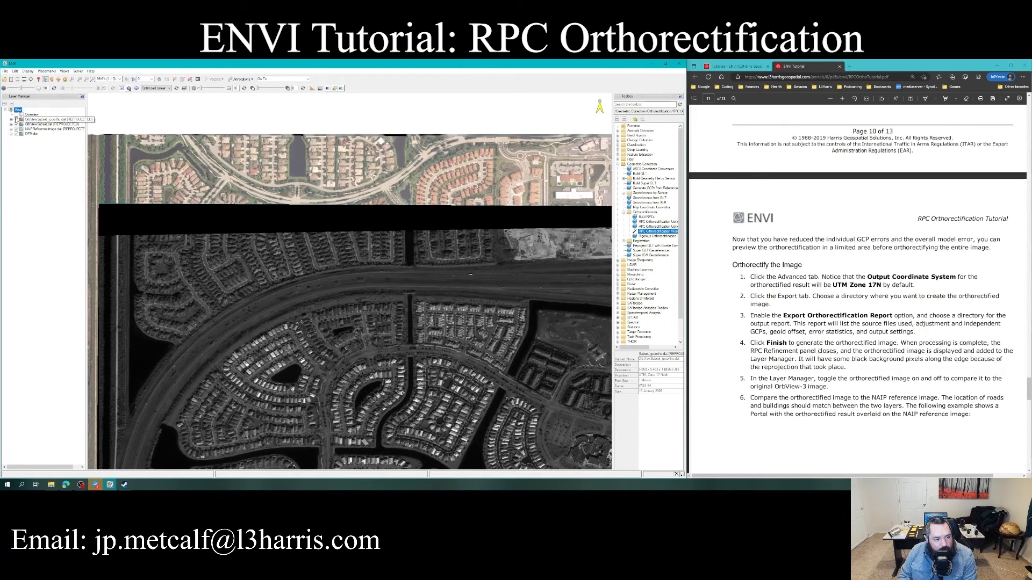
left_click(16, 119)
left_click(17, 120)
left_click(17, 120)
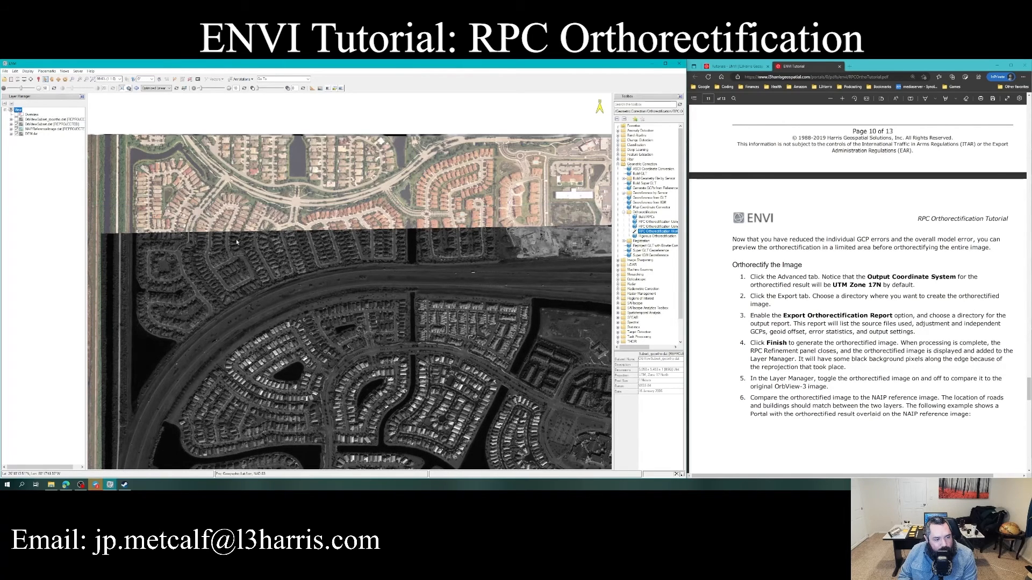
- Examine how roads and houses line up with the NAIP reference along the image's northern edge, with the orthorectified layer hidden and shown
scroll(252, 237, "up", 6)
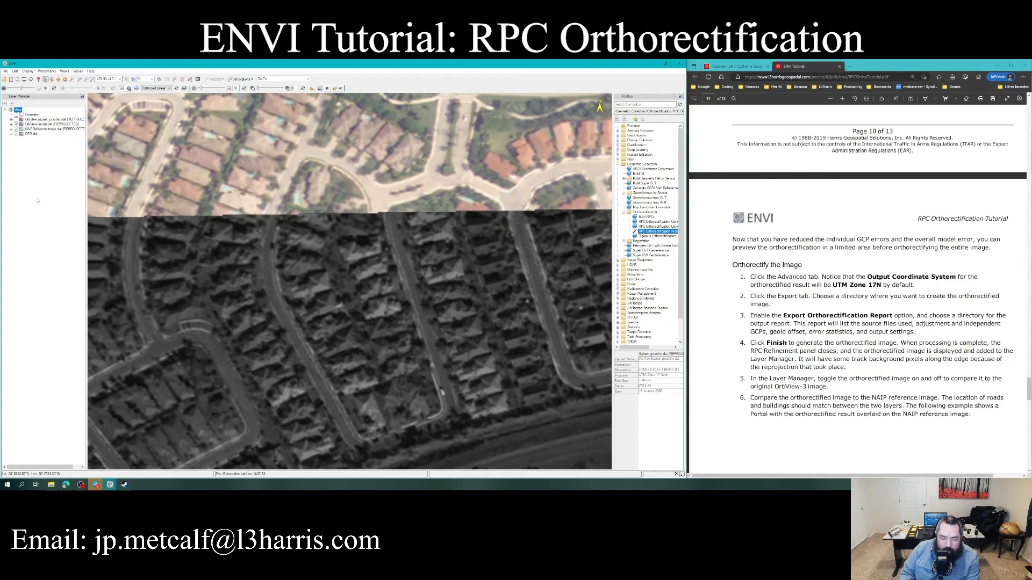
scroll(133, 217, "down", 1)
scroll(133, 217, "down", 1)
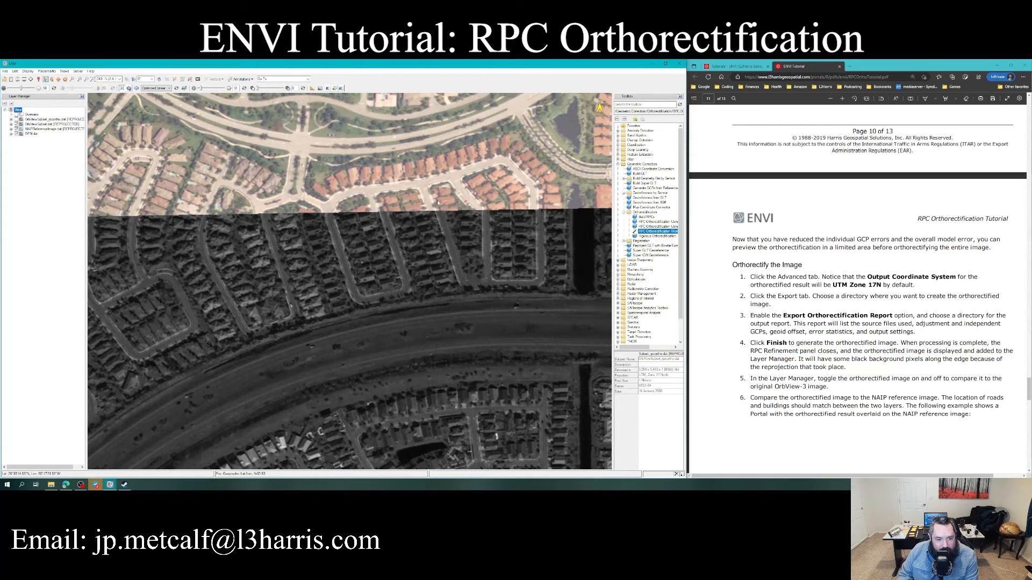
scroll(438, 203, "up", 8)
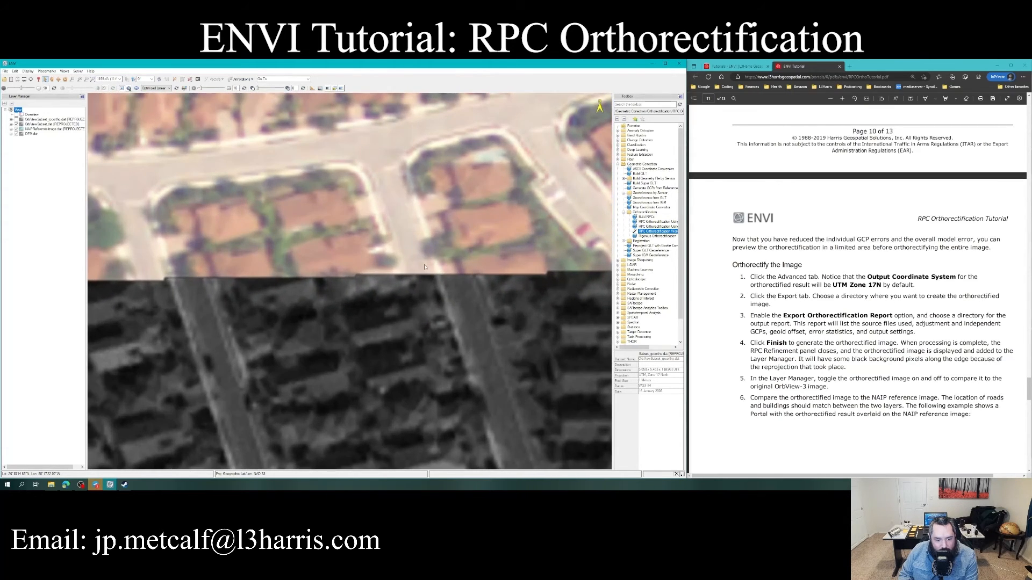
scroll(435, 289, "down", 7)
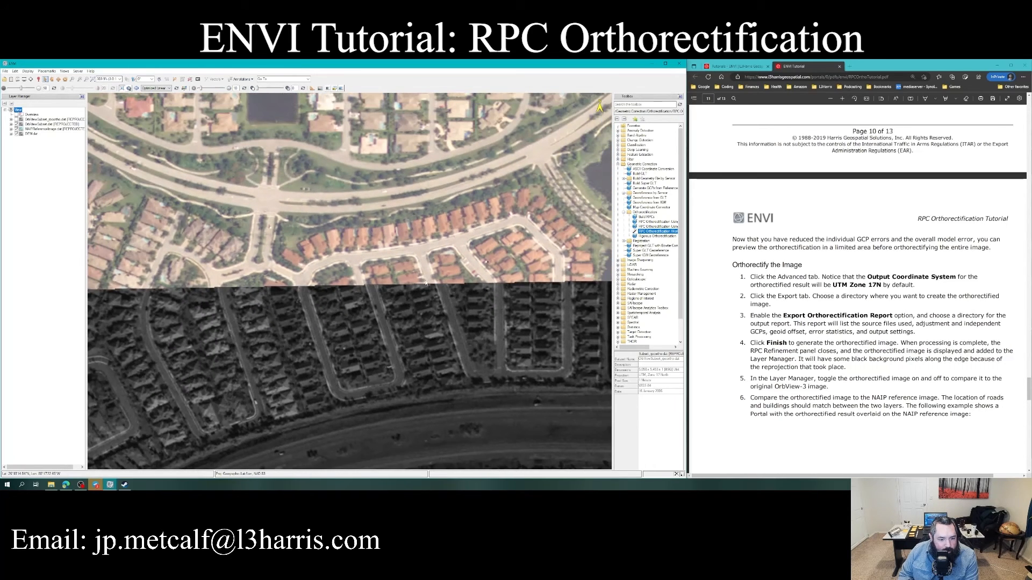
scroll(435, 289, "up", 3)
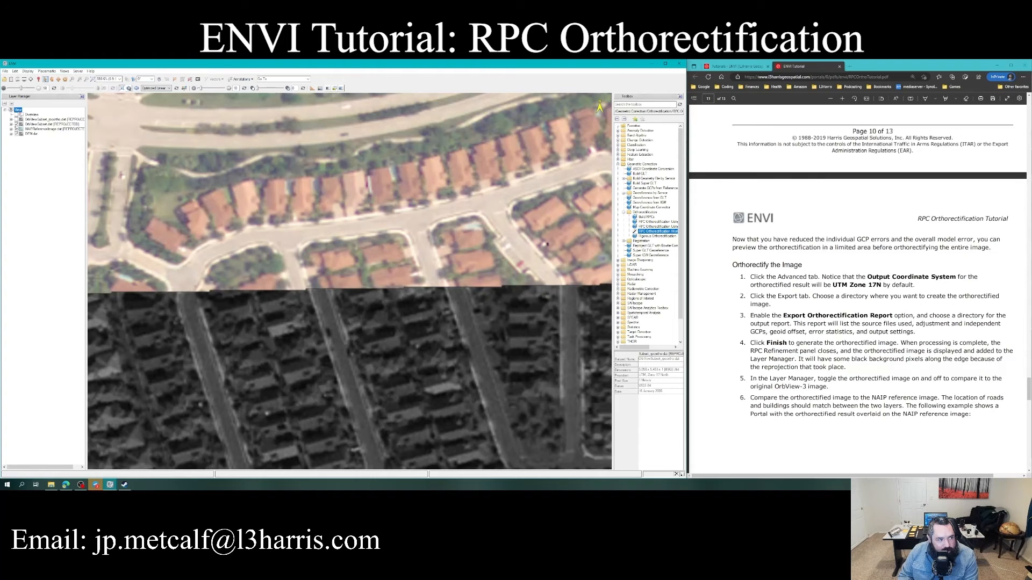
scroll(399, 256, "down", 1)
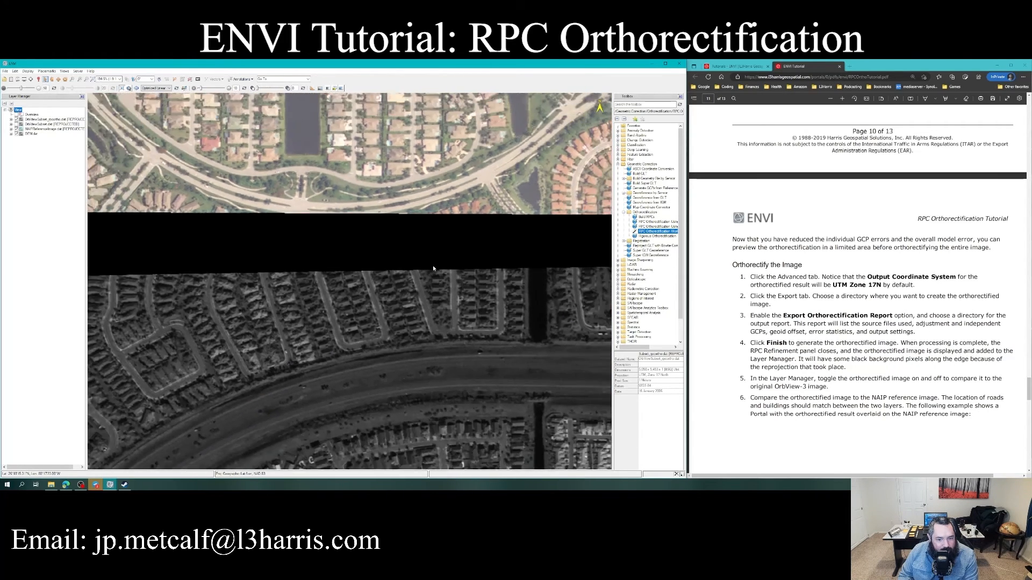
scroll(441, 269, "down", 2)
left_click_drag(466, 375, 380, 269)
scroll(277, 135, "up", 6)
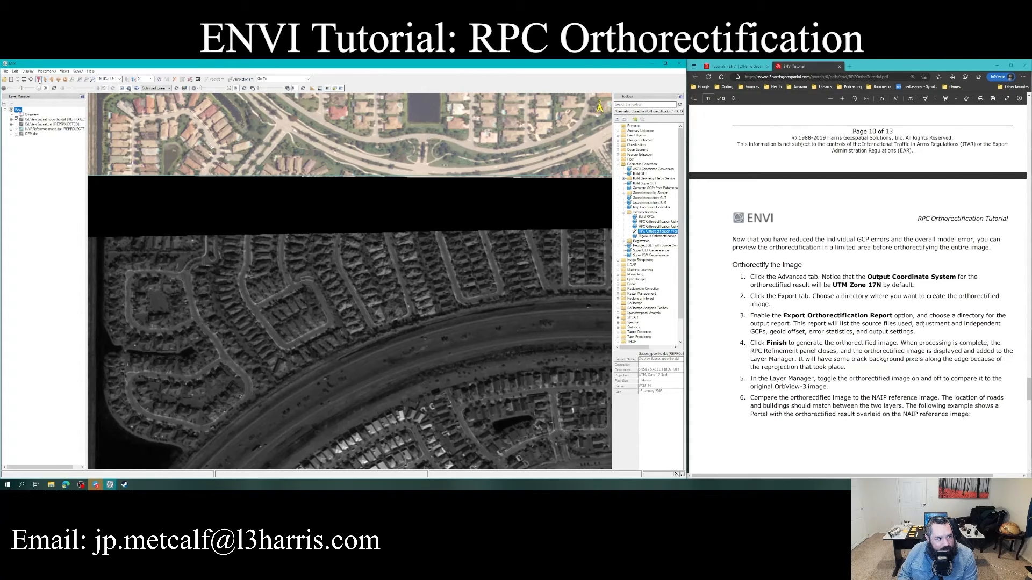
- Inspect the pixel value of the orthorectified image's black border with the Cursor Value tool
left_click(38, 79)
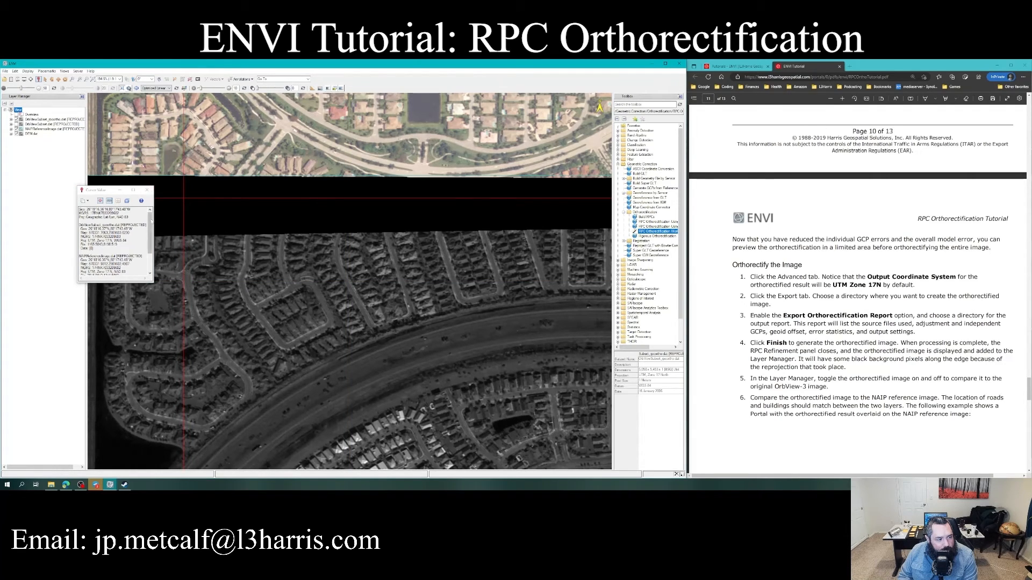
left_click_drag(151, 232, 151, 250)
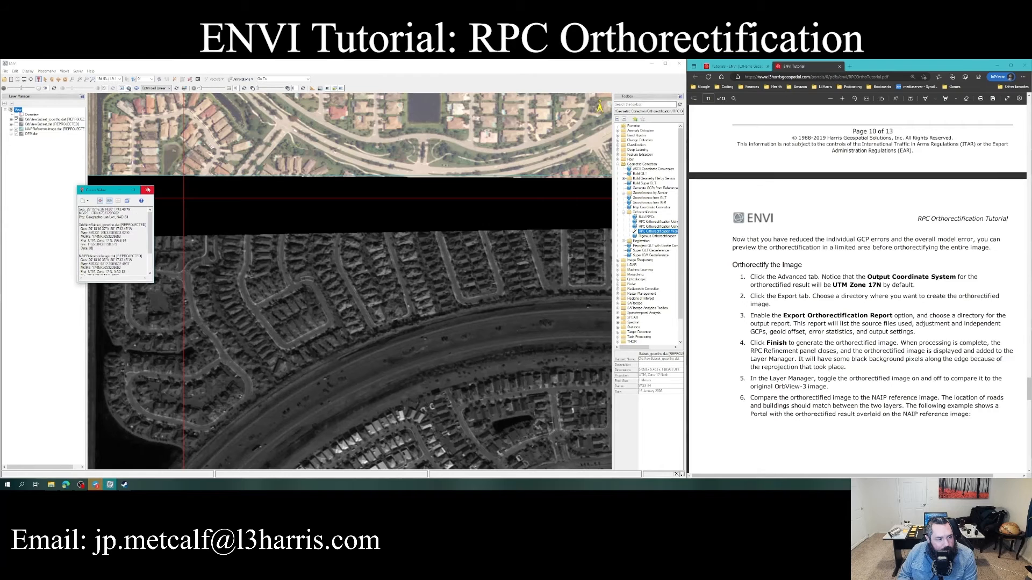
left_click(147, 190)
- Open the orthorectified image's metadata for editing and look through its Spatial, Spectral, Display, Other and Custom sections
right_click(30, 119)
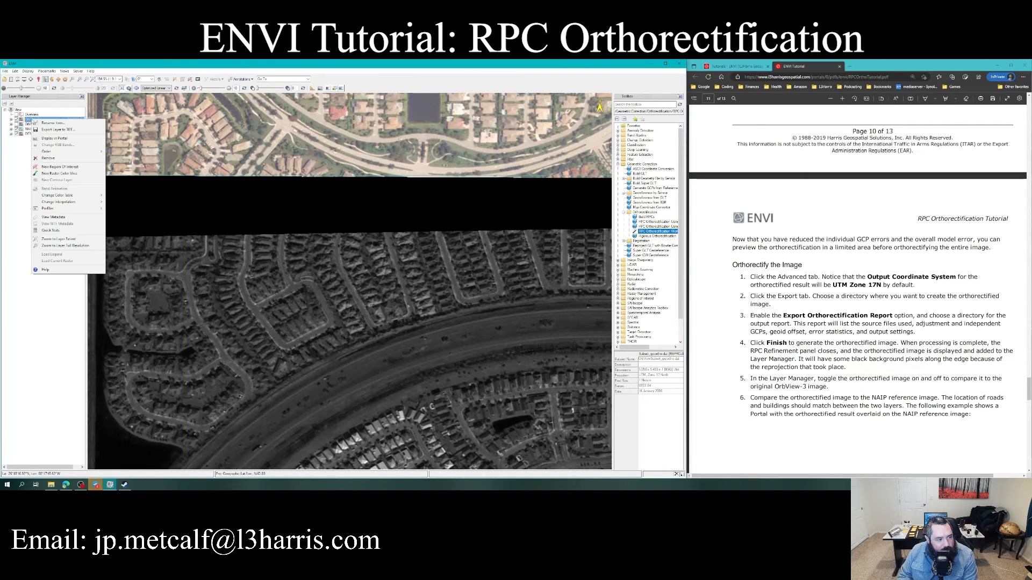
left_click(54, 217)
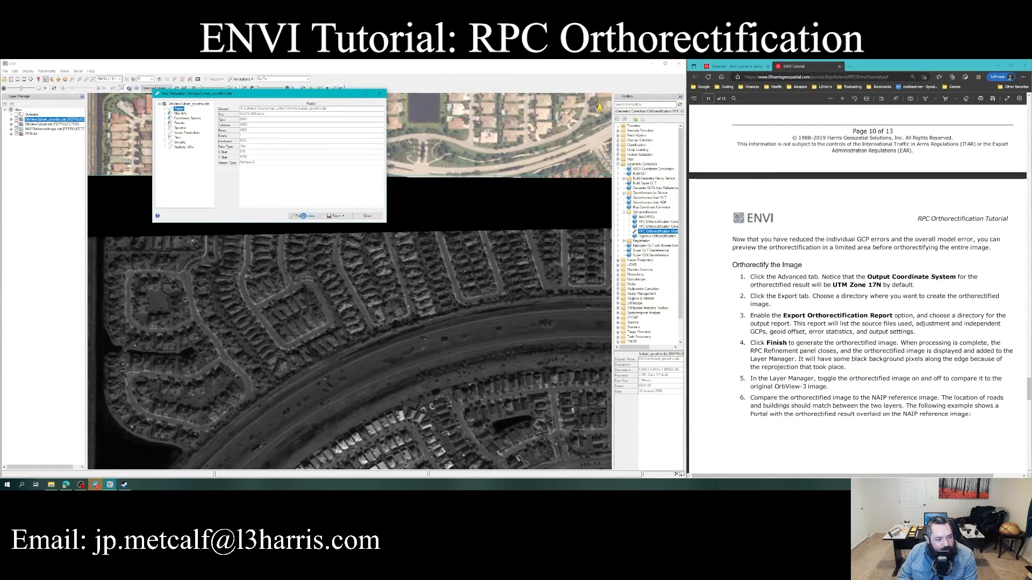
left_click(303, 216)
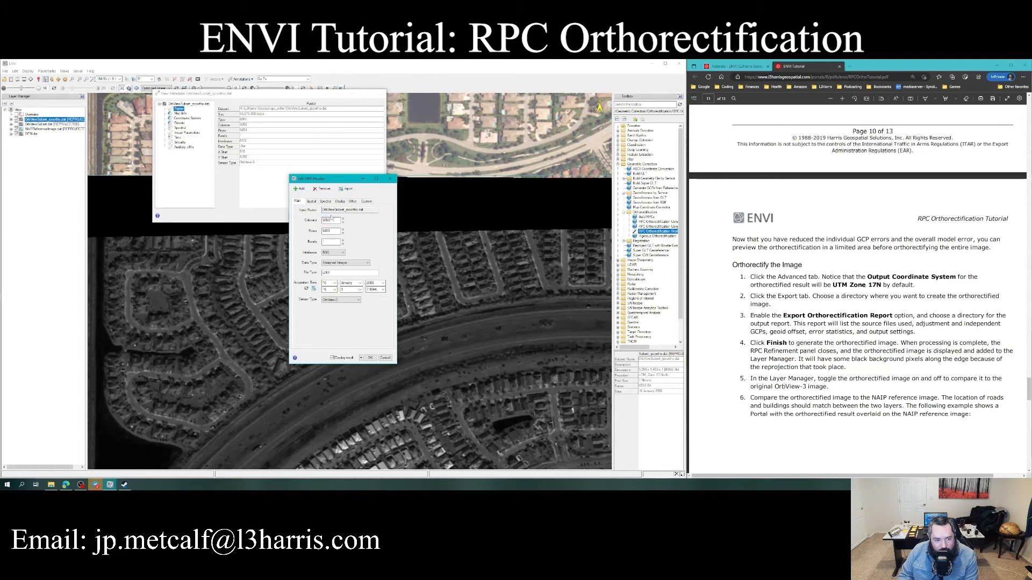
left_click(311, 202)
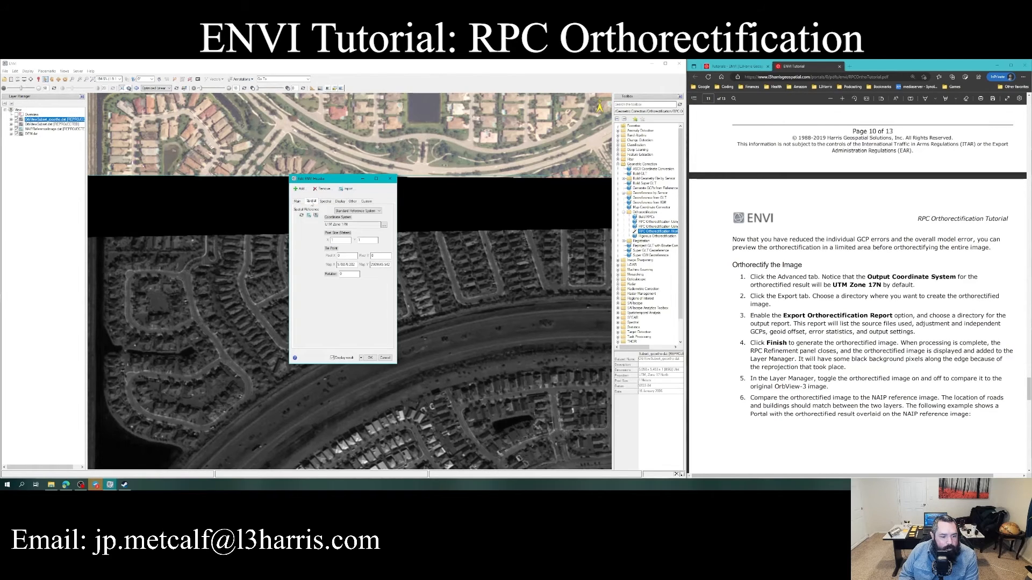
left_click(325, 202)
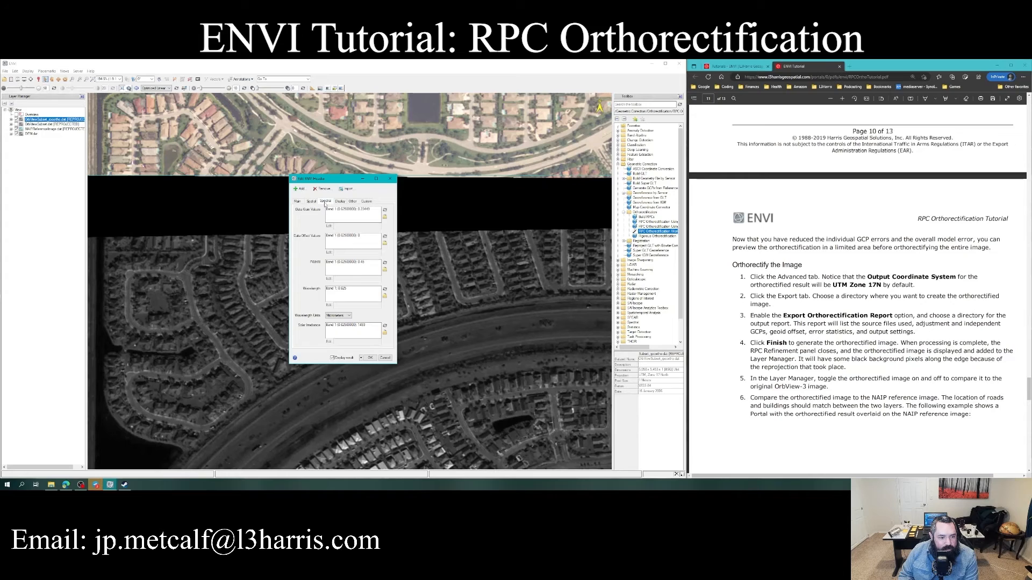
left_click(340, 202)
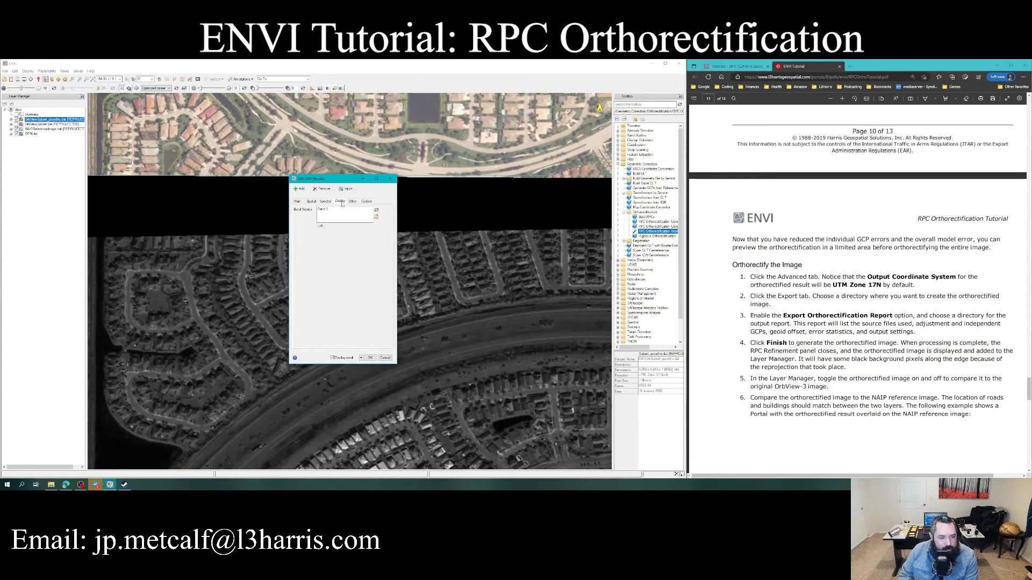
left_click(353, 202)
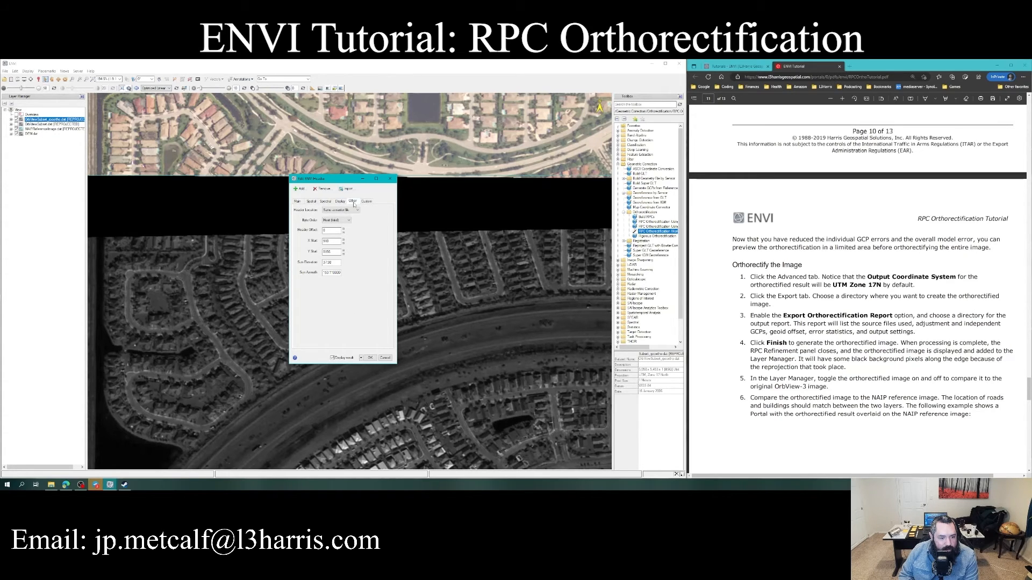
left_click(366, 202)
- Add the Data Ignore Value item to the orthorectified image's header and look for its field in the metadata sections
left_click(299, 188)
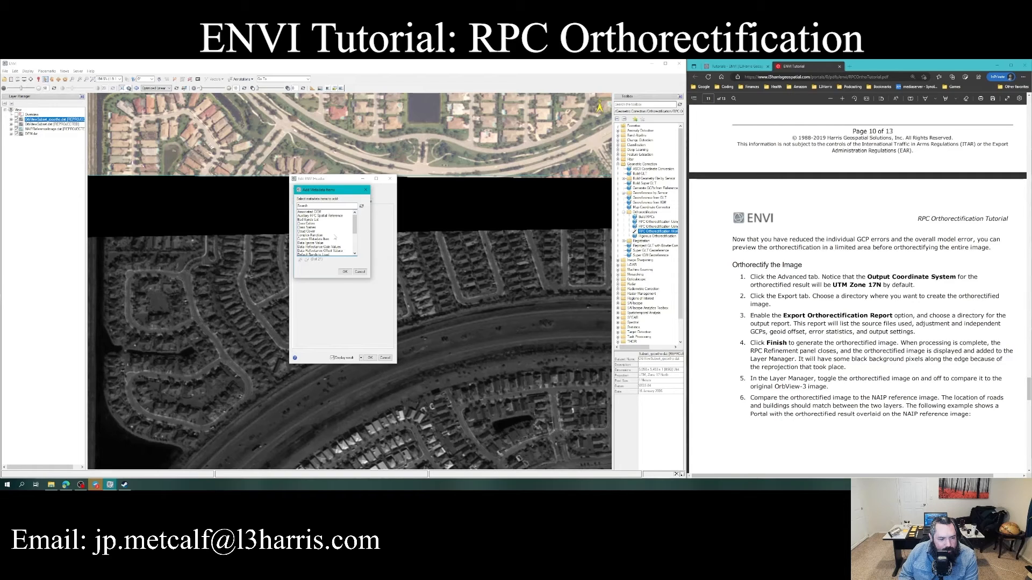
left_click(331, 243)
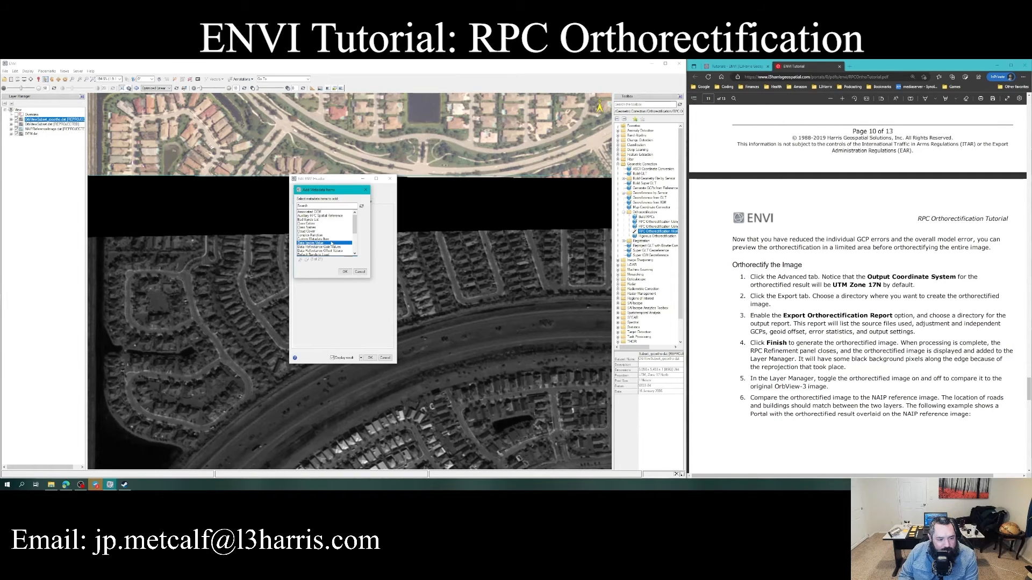
left_click(345, 272)
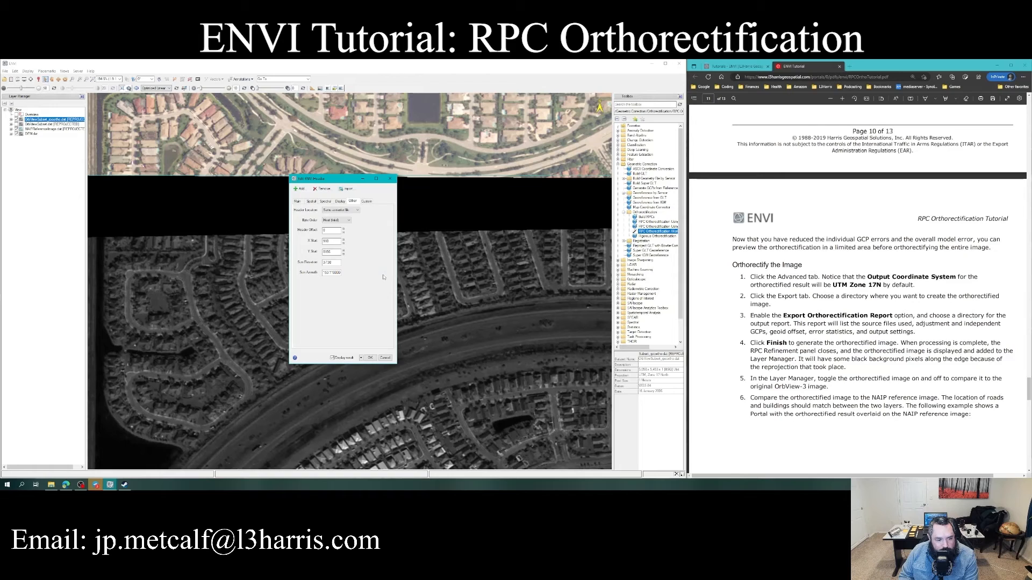
left_click(365, 204)
left_click(352, 202)
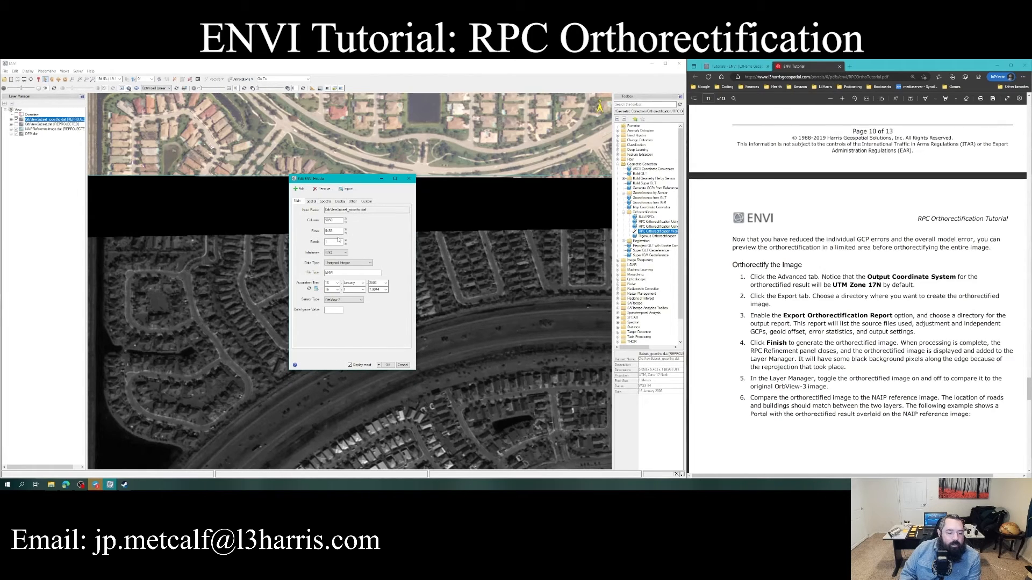
- Set the orthorectified image's Data Ignore Value to 0 and apply the header edit
left_click(335, 311)
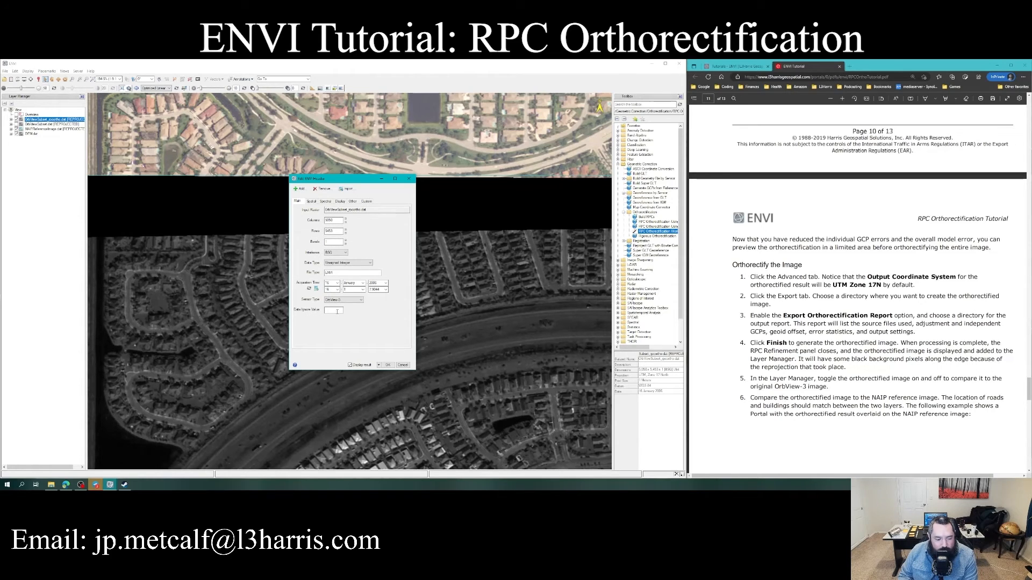
type("0")
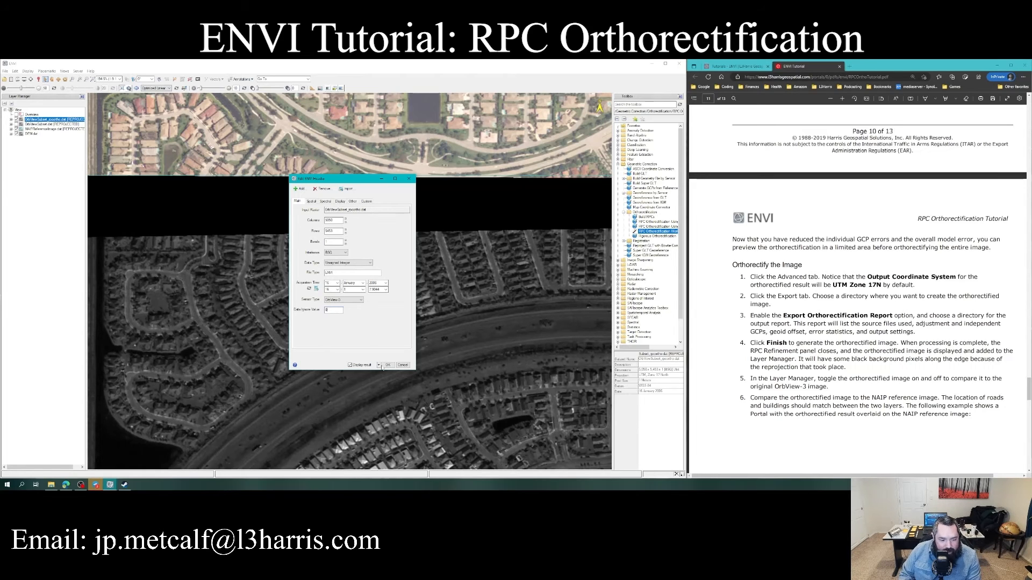
left_click(387, 365)
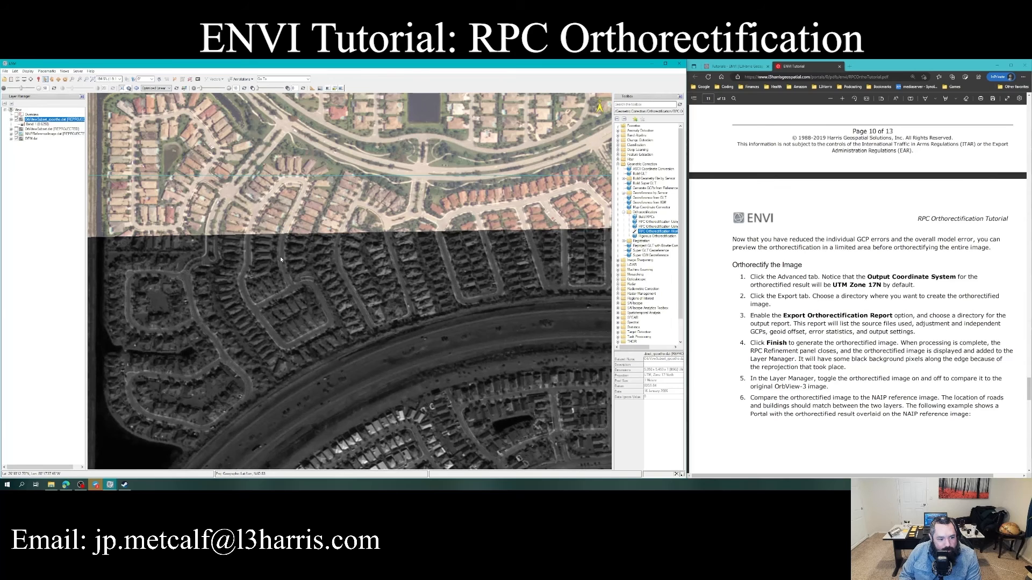
- Examine the orthorectified image's northern and western edges over the NAIP reference, from close-up to the full extent
scroll(409, 234, "up", 4)
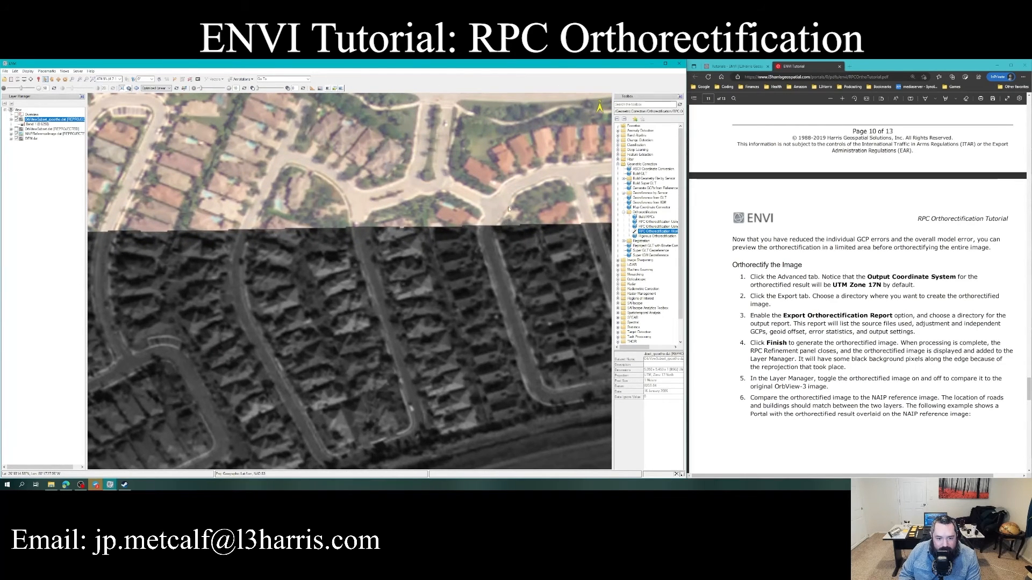
scroll(441, 260, "down", 6)
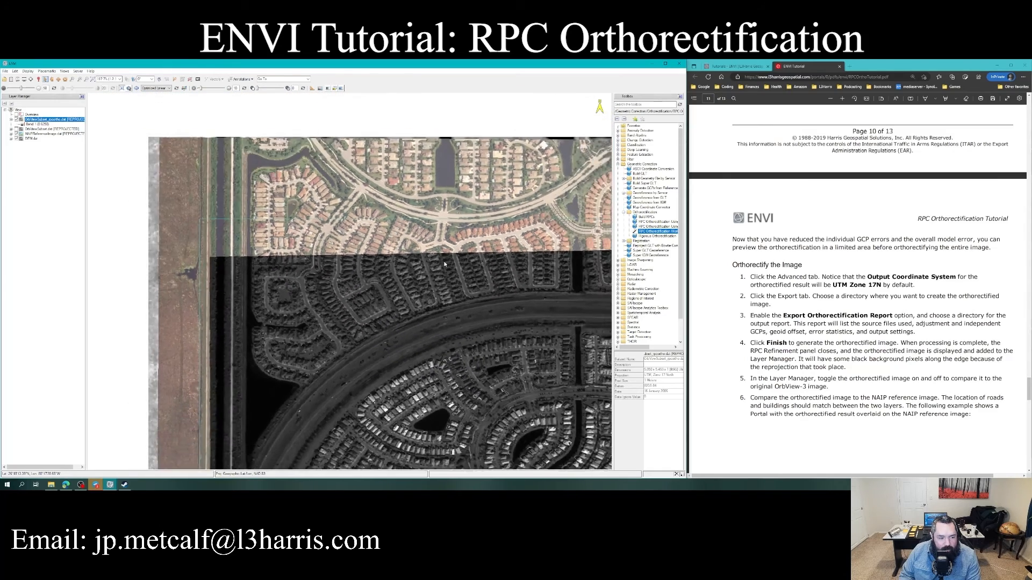
scroll(444, 264, "down", 1)
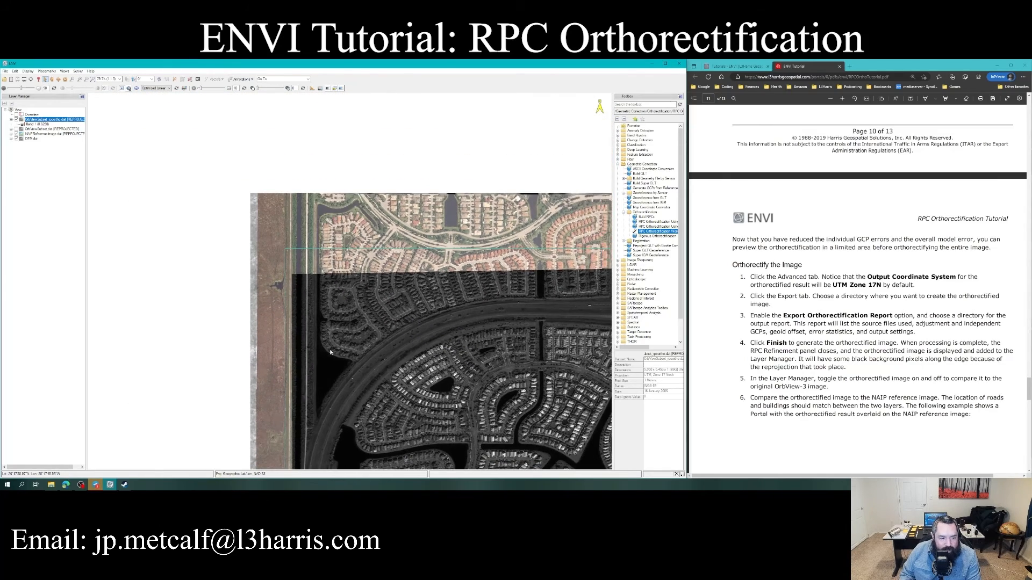
scroll(313, 340, "up", 3)
scroll(313, 342, "up", 2)
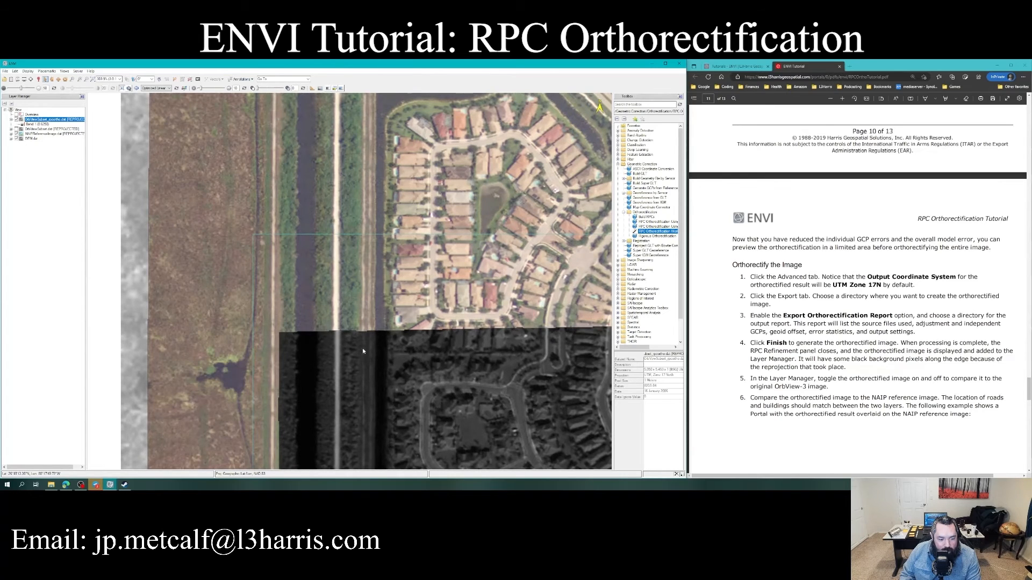
scroll(364, 350, "down", 7)
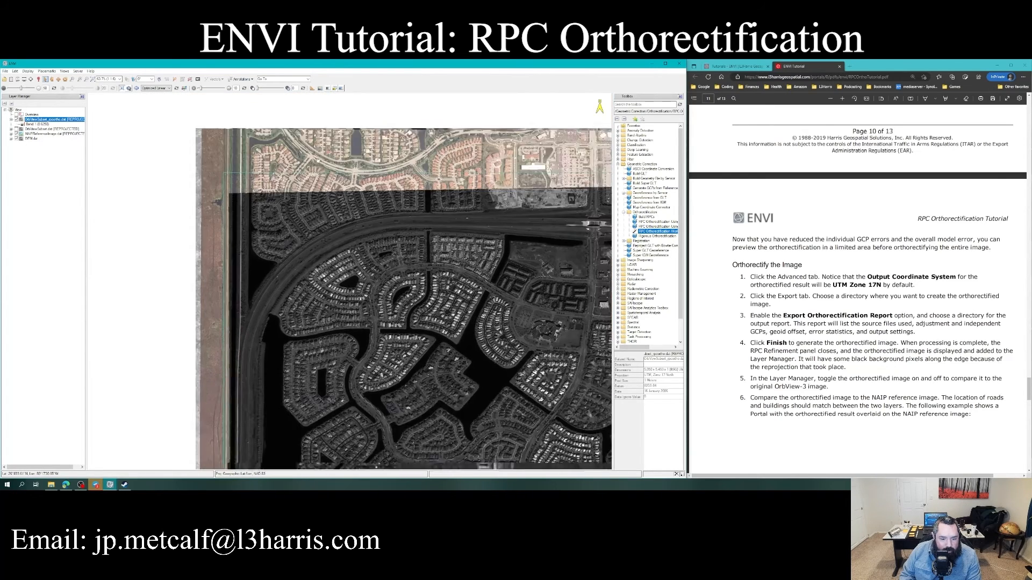
scroll(421, 314, "down", 4)
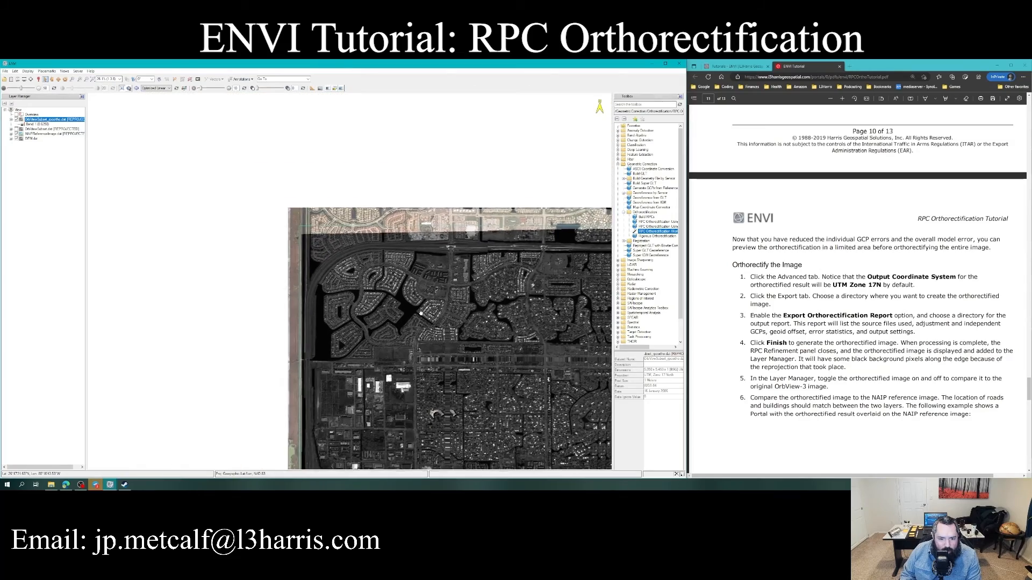
left_click_drag(421, 314, 296, 172)
scroll(343, 243, "down", 1)
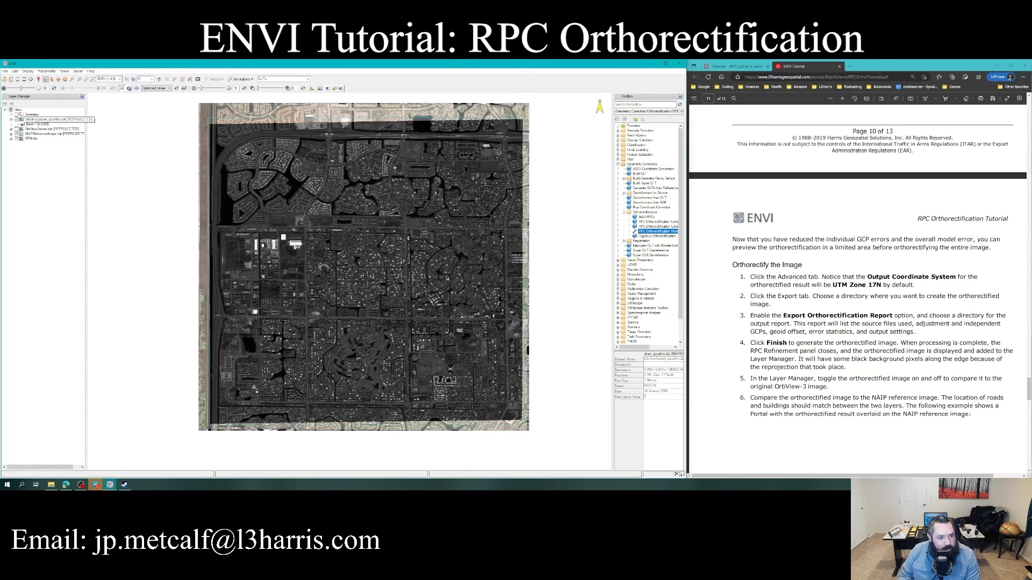
- Make the orthorectified layer partly transparent and inspect its alignment with the layer beneath across the residential areas
mouse_move(258, 90)
left_mouse_down()
mouse_move(280, 91)
mouse_move(257, 91)
left_mouse_up()
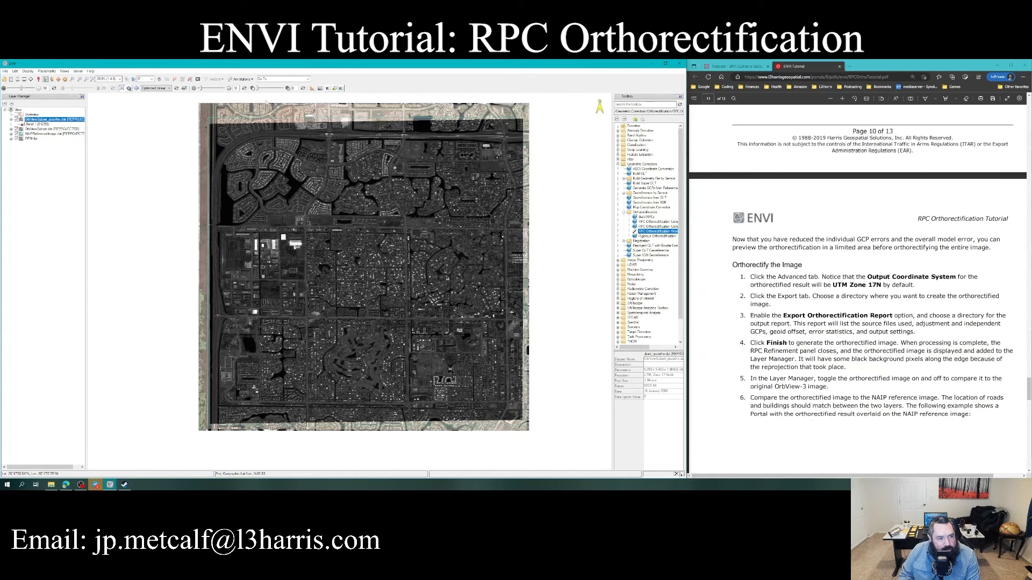
left_click_drag(258, 90, 269, 90)
scroll(325, 157, "up", 8)
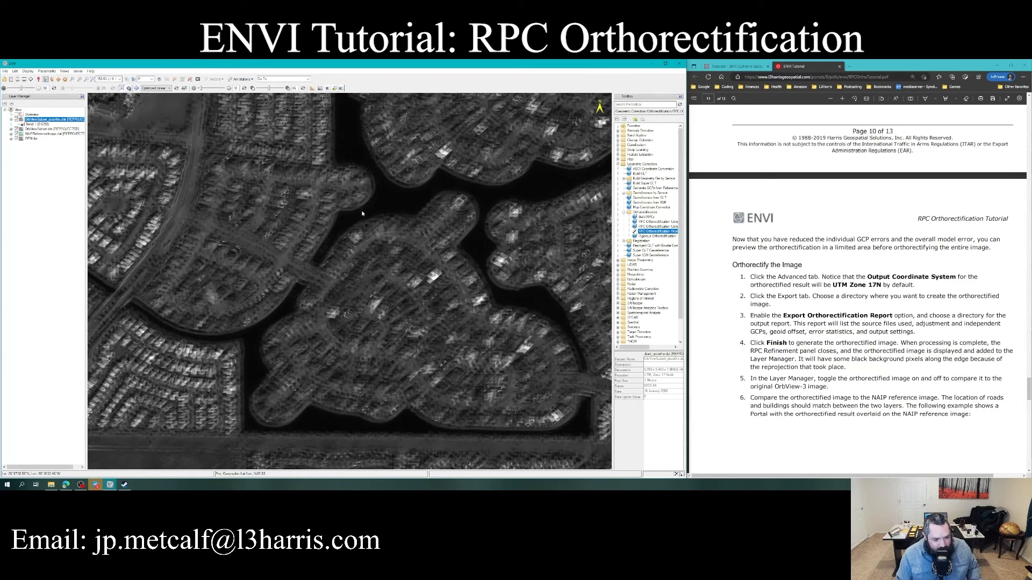
scroll(403, 220, "down", 1)
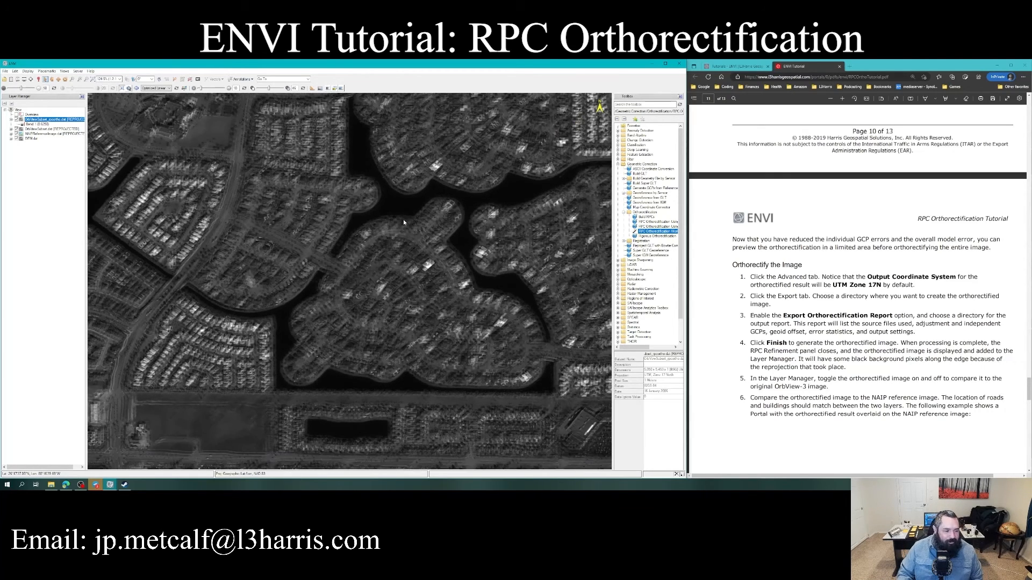
mouse_move(388, 272)
left_mouse_down()
mouse_move(378, 253)
mouse_move(303, 221)
mouse_move(395, 267)
left_mouse_up()
left_click_drag(303, 402, 136, 138)
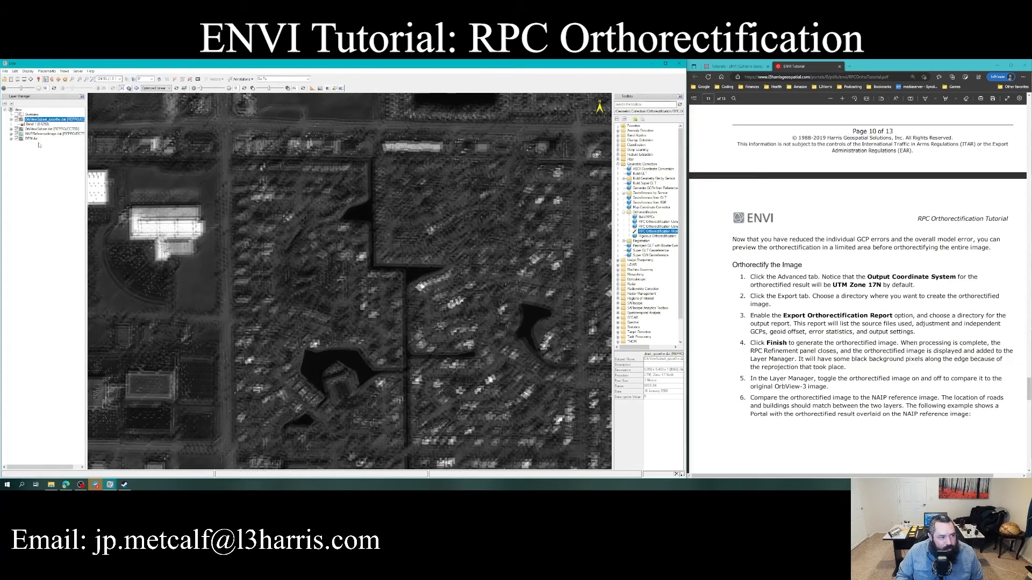
- Hide the original OrbView-3 layer and examine the semi-transparent orthorectified image blended over the NAIP reference, including its northern and eastern edges
left_click(16, 119)
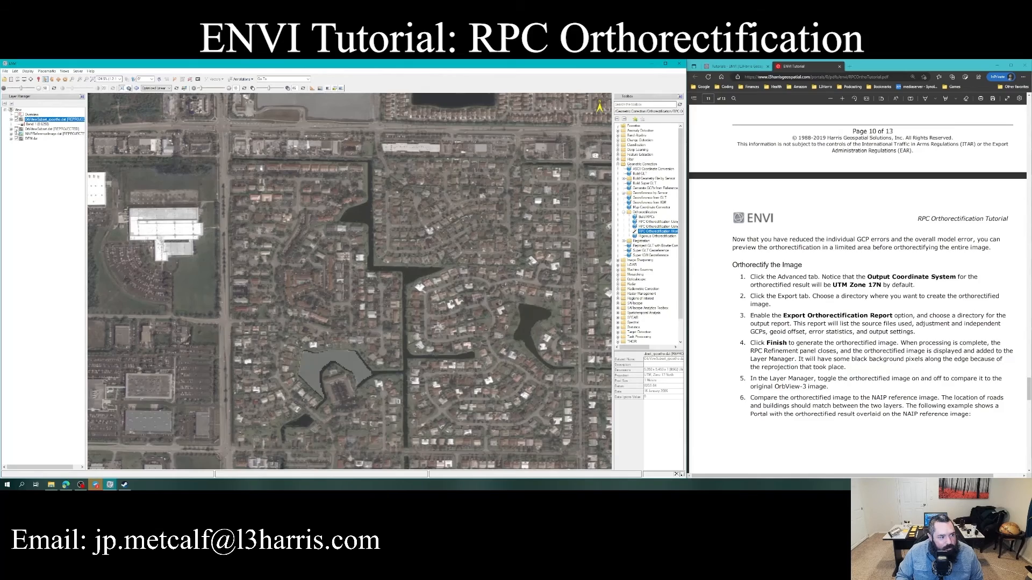
scroll(301, 237, "down", 5)
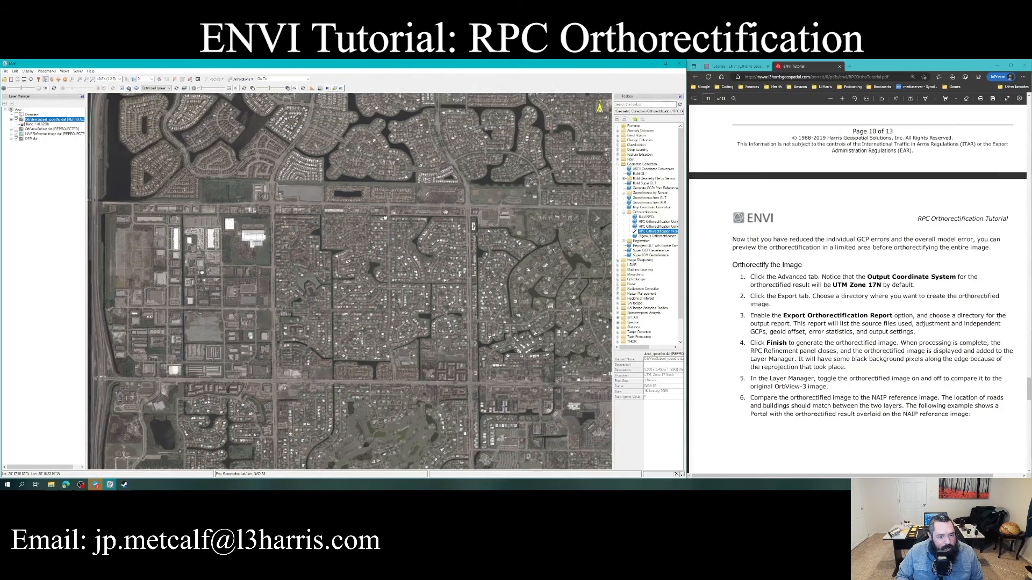
left_click_drag(434, 268, 314, 305)
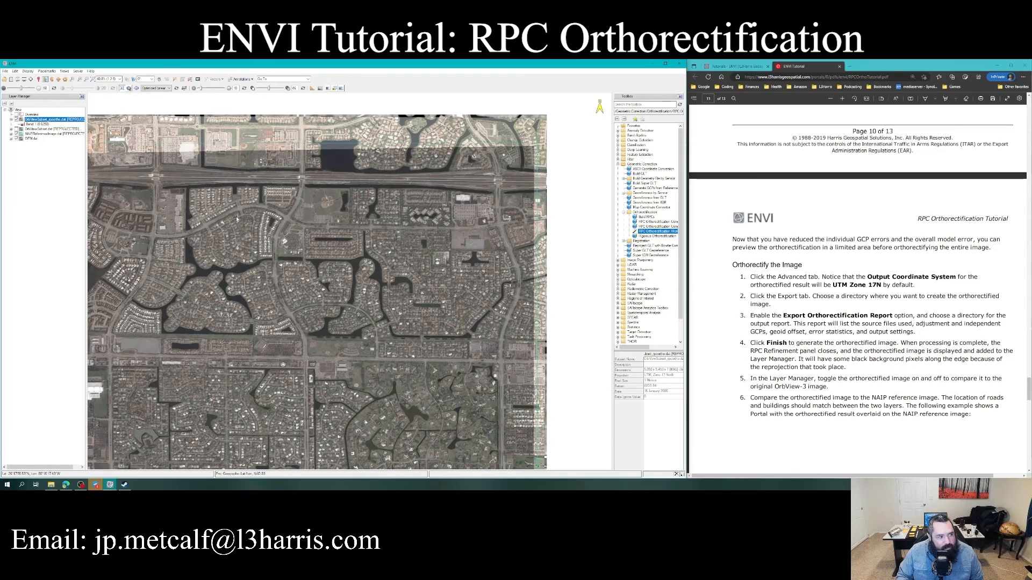
left_click_drag(316, 223, 466, 197)
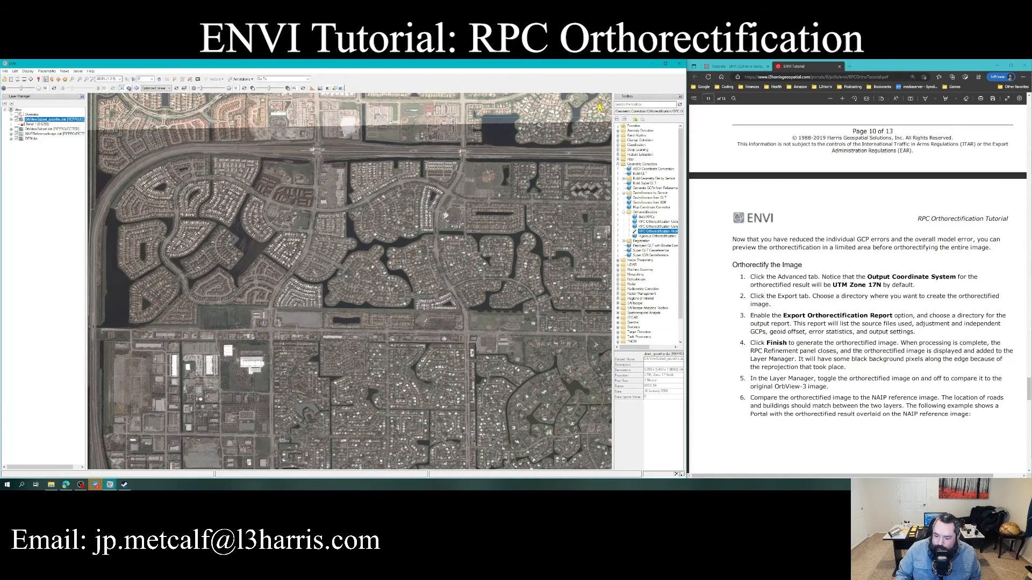